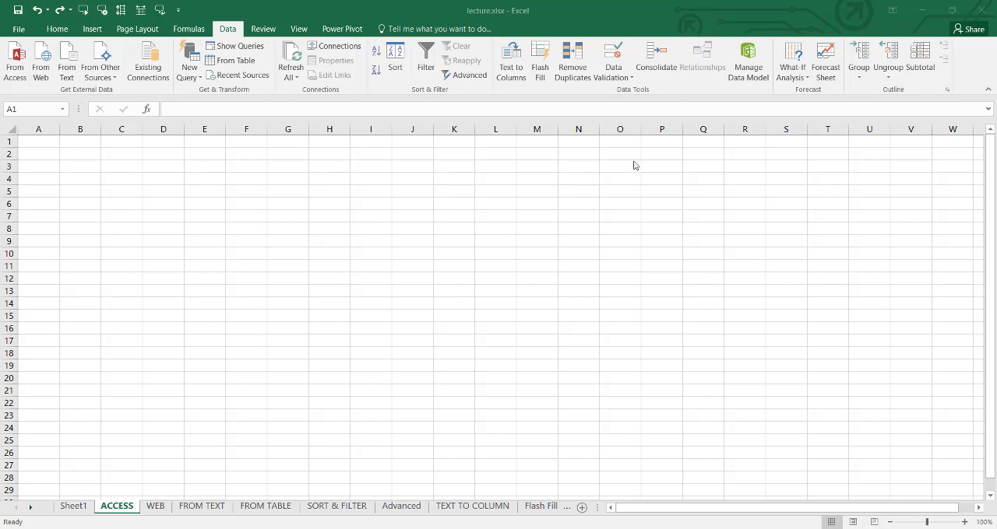
# - Switch to Word by running winword, and start the Step-by-Step Mail Merge Wizard in the blank document
pyautogui.press('super+r')
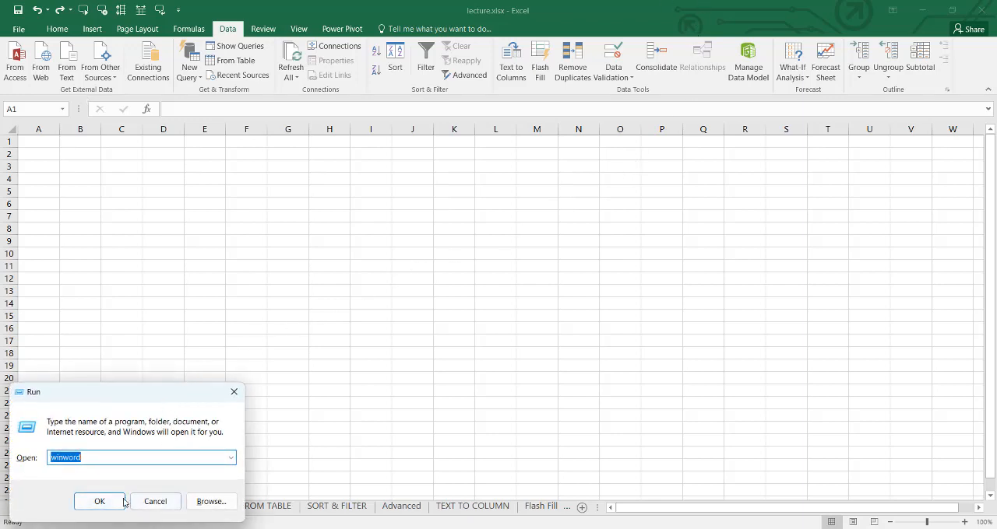
pyautogui.click(99, 501)
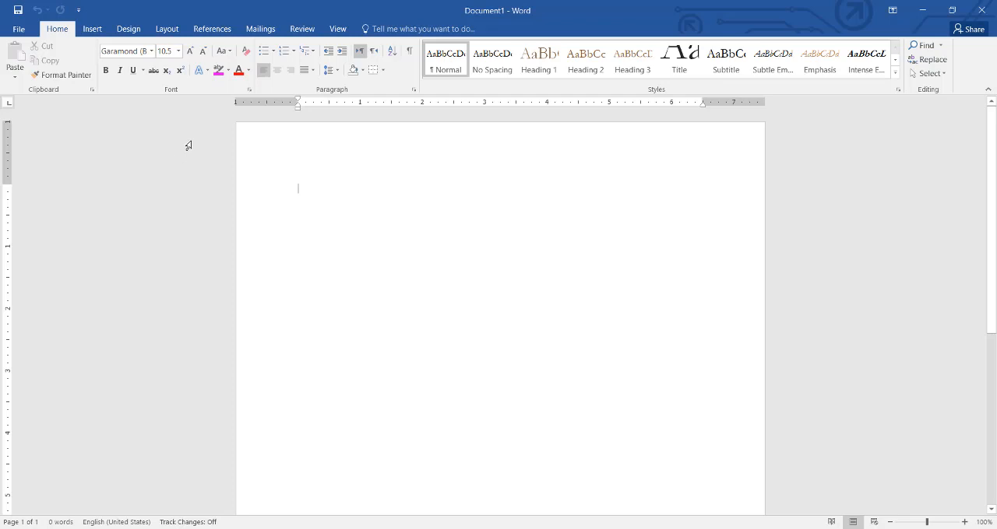
pyautogui.click(257, 30)
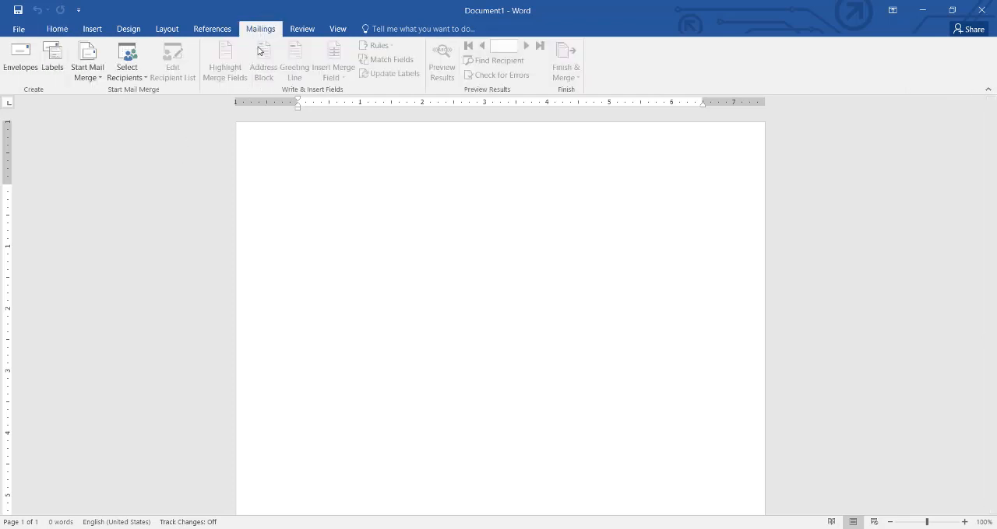
pyautogui.click(87, 70)
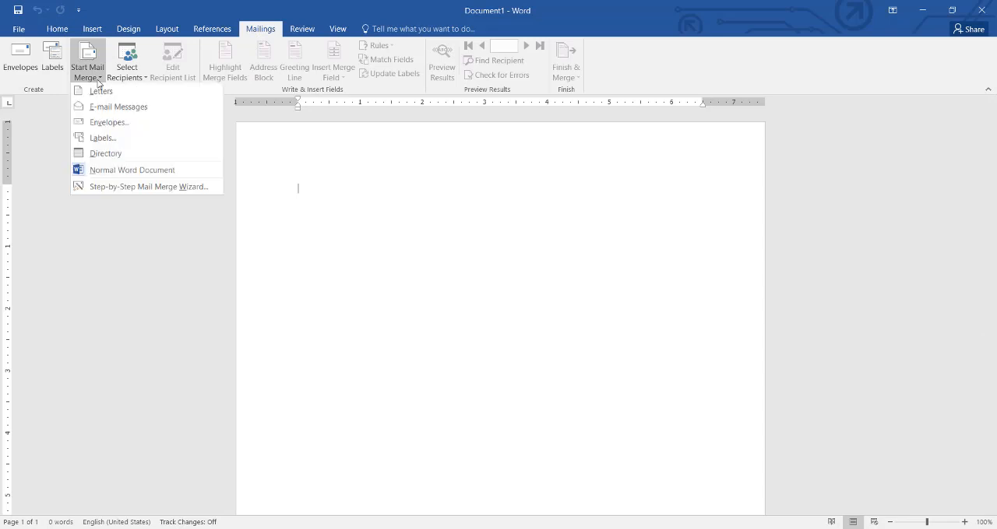
pyautogui.click(122, 187)
pyautogui.scroll(-1, 873, 29)
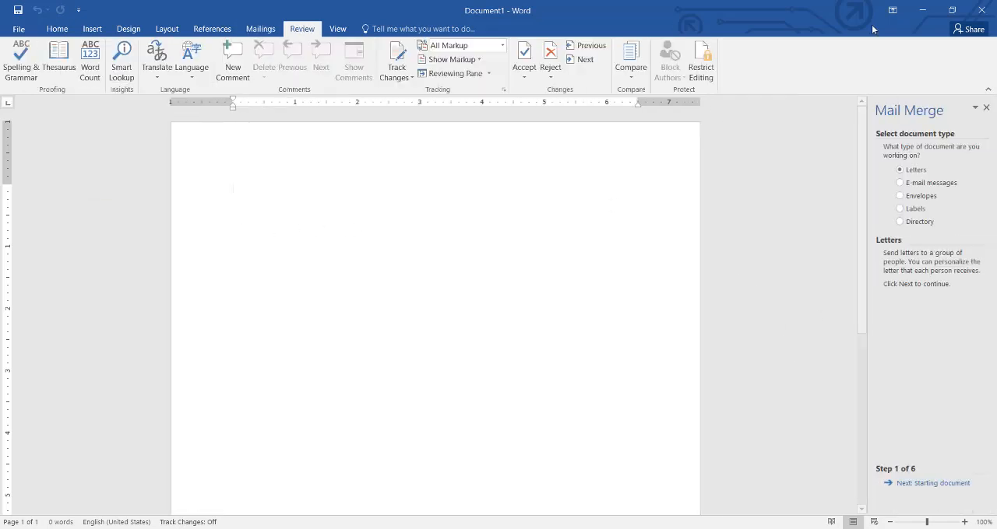
# - Keep Letters and the current document as the merge basis, and start creating a newly typed recipient list
pyautogui.click(927, 485)
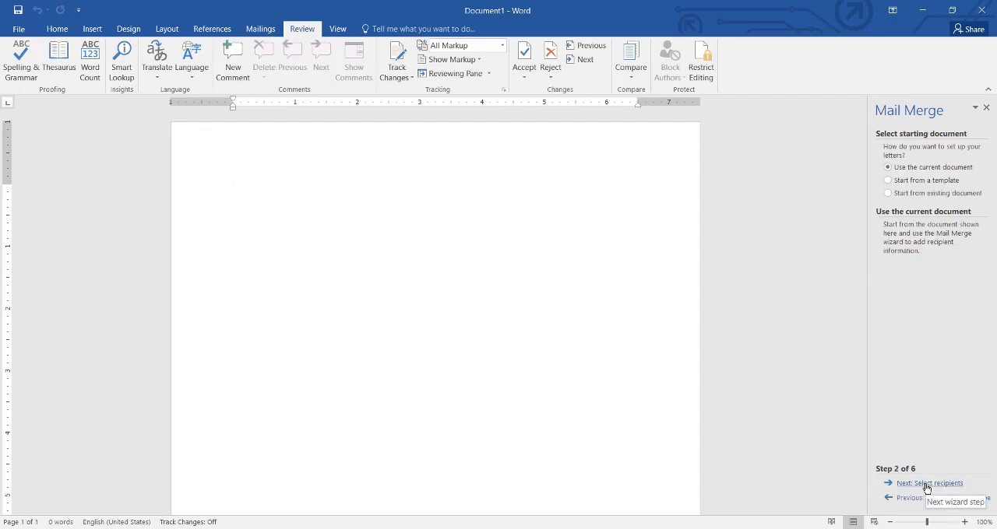
pyautogui.click(927, 484)
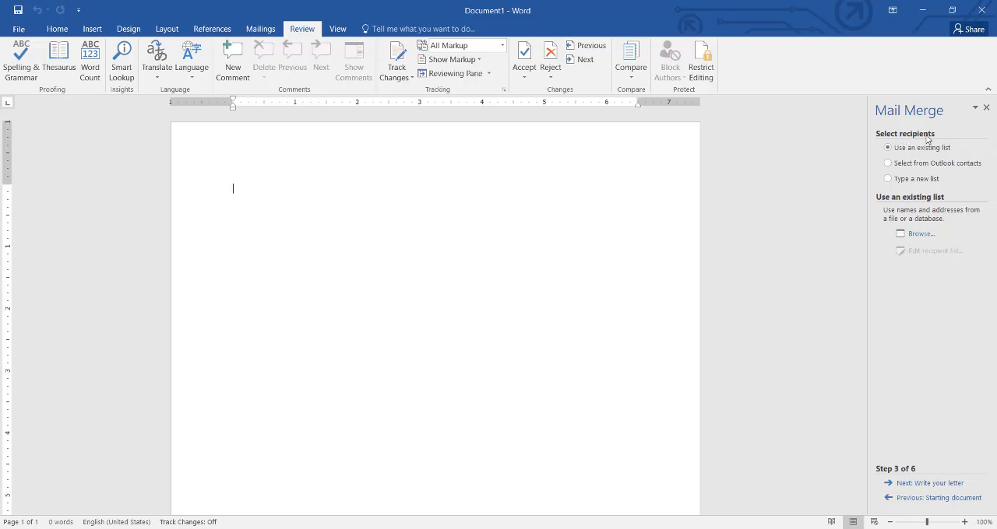
pyautogui.click(914, 184)
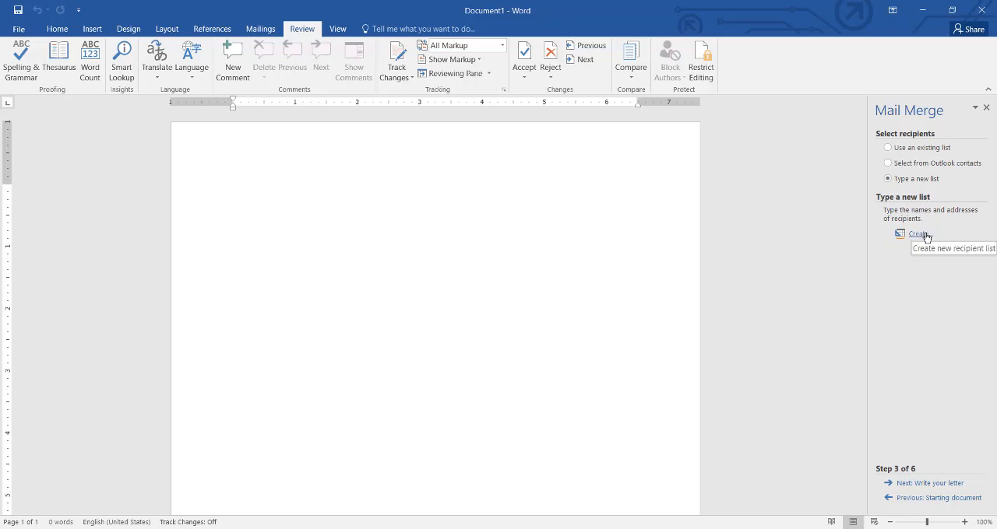
pyautogui.click(924, 235)
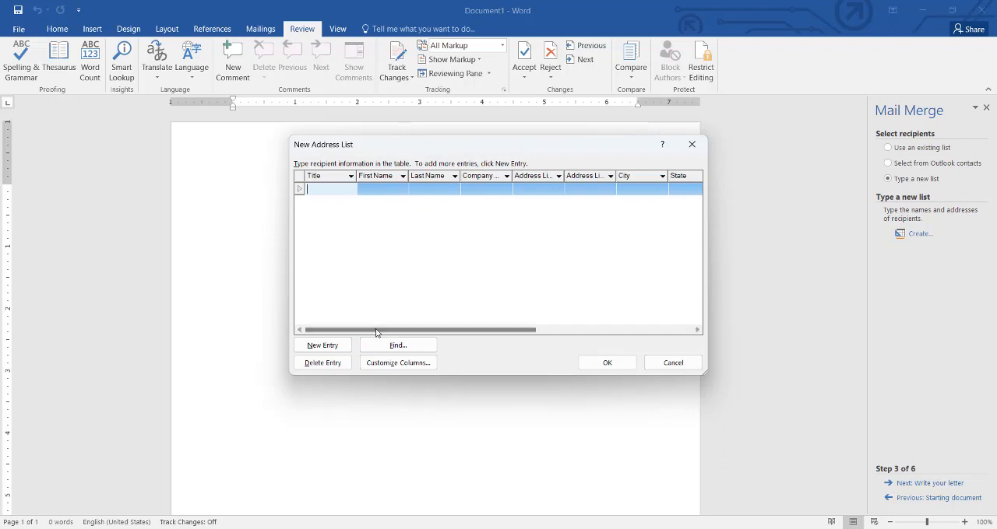
# - Open the new address list's column customization and delete the E-mail Address field
pyautogui.moveTo(376, 331); pyautogui.dragTo(331, 326)
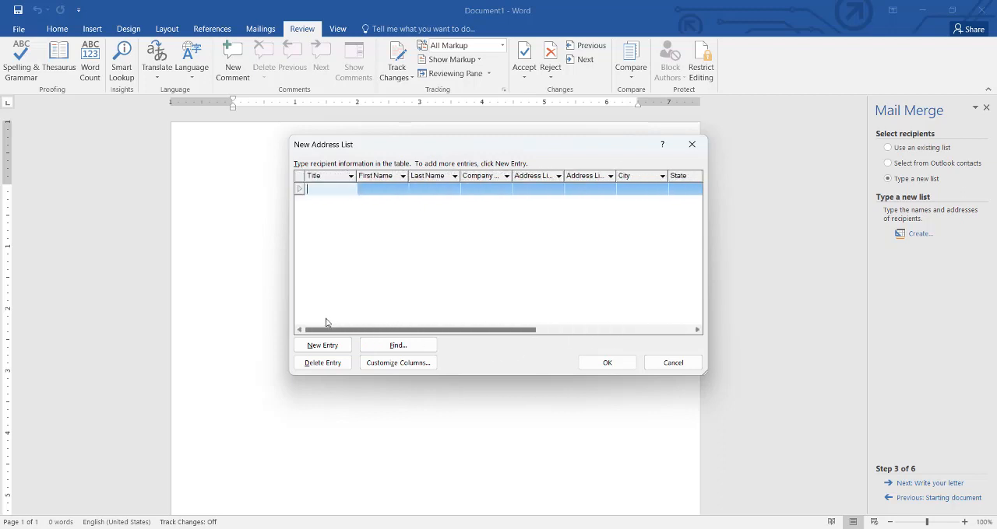
pyautogui.click(401, 371)
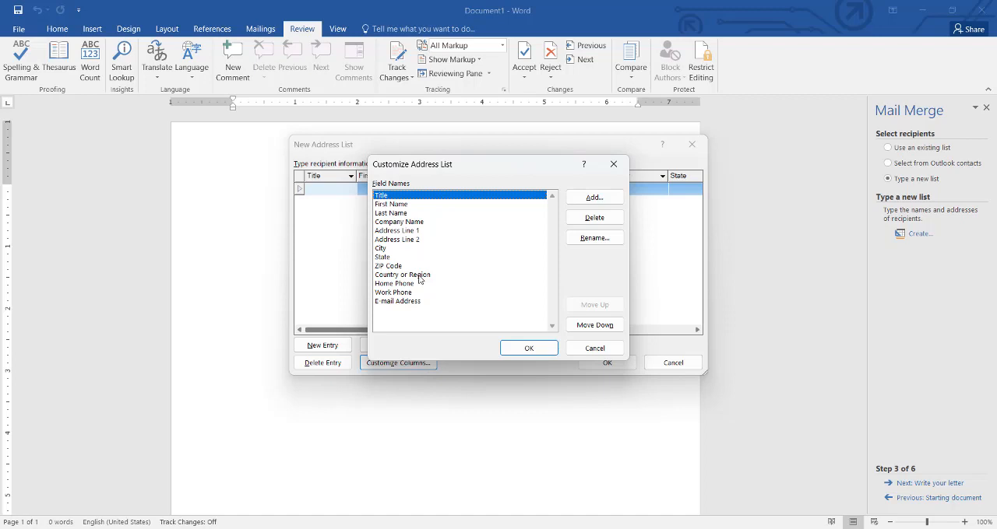
pyautogui.click(414, 301)
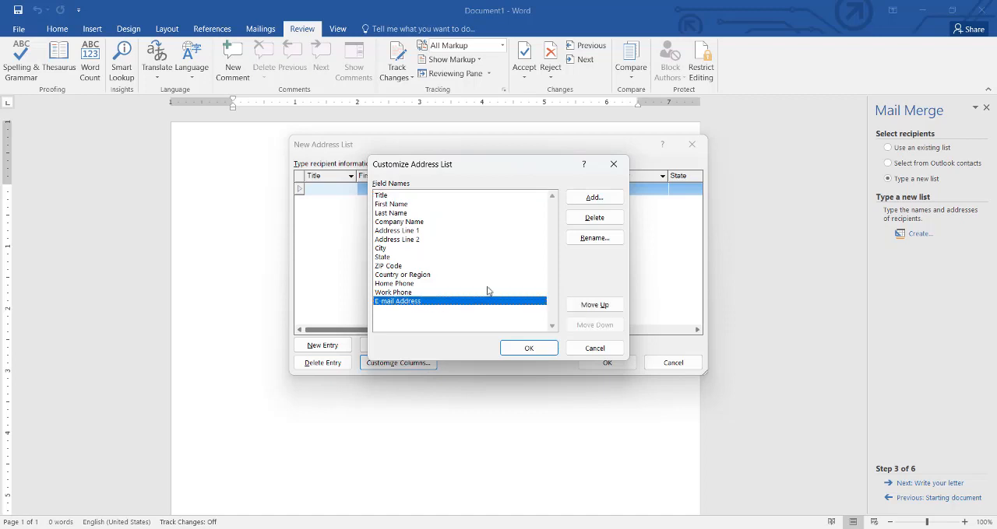
pyautogui.click(595, 239)
pyautogui.click(580, 297)
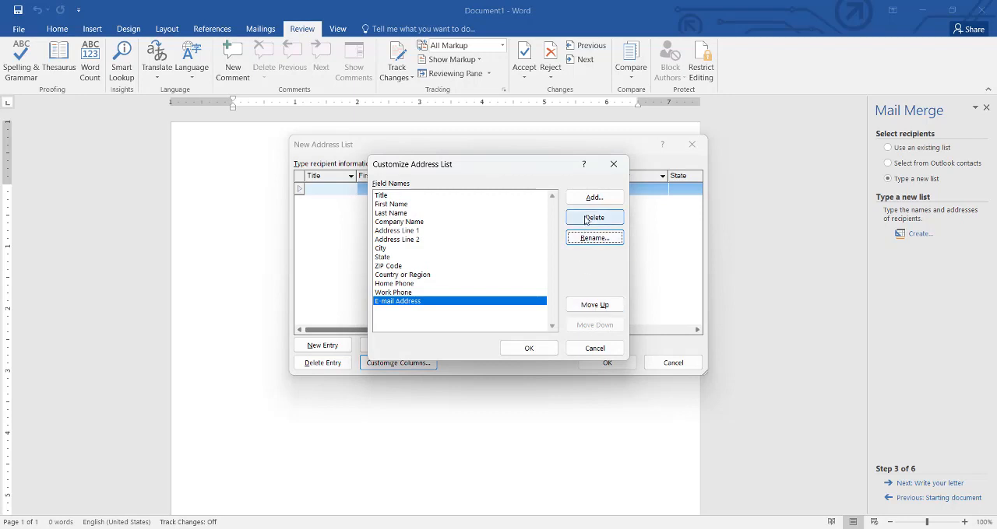
pyautogui.click(585, 218)
pyautogui.press('Escape')
pyautogui.click(594, 218)
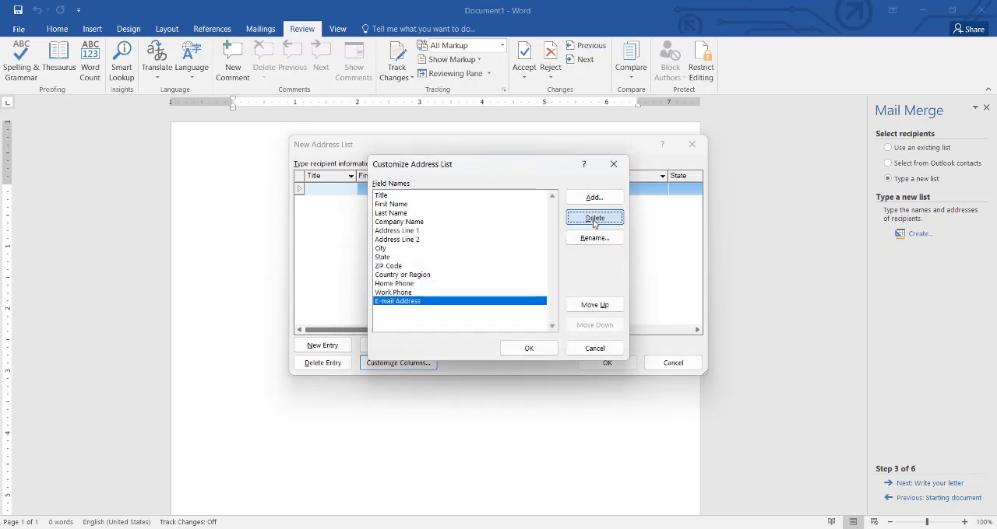
pyautogui.click(477, 304)
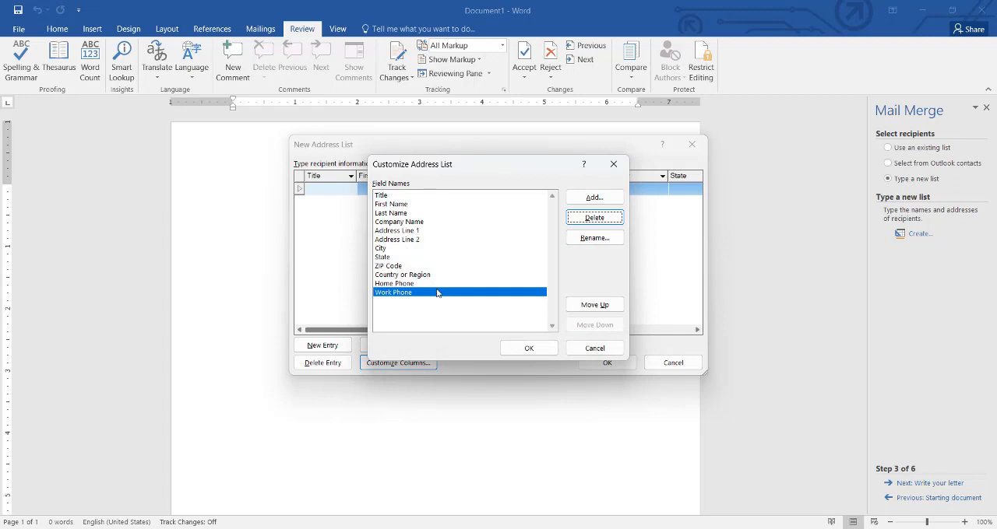
# - Delete the First Name and State fields from the address list
pyautogui.click(397, 205)
pyautogui.click(592, 217)
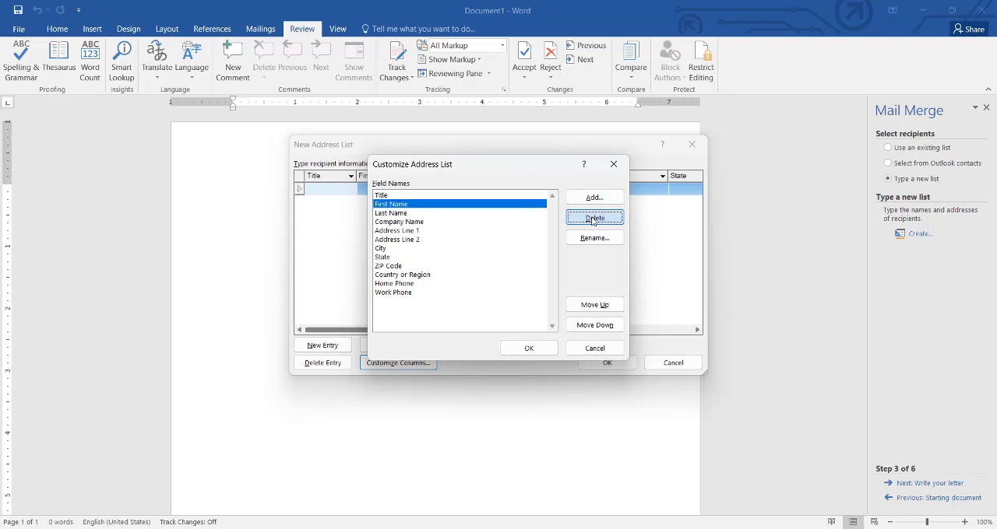
pyautogui.click(478, 304)
pyautogui.click(406, 249)
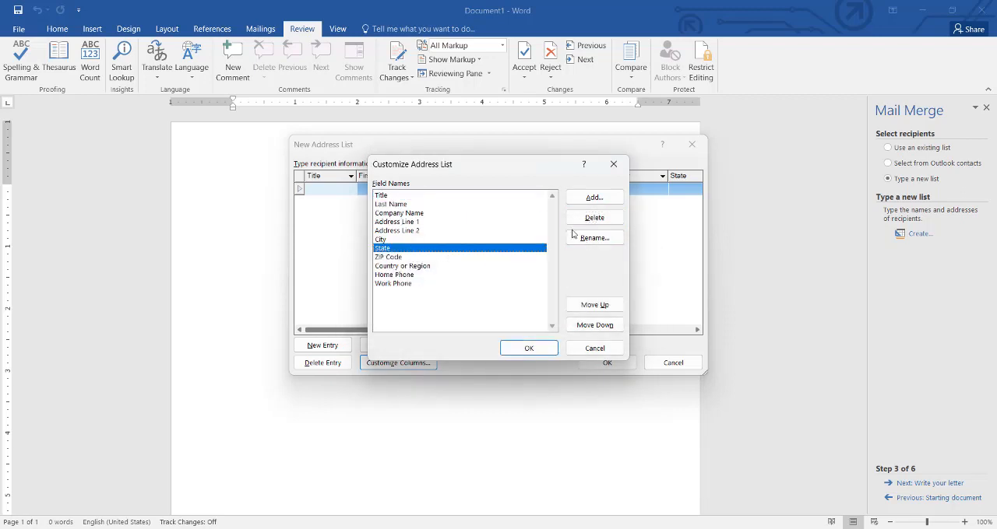
pyautogui.click(593, 217)
pyautogui.click(477, 307)
# - Delete the ZIP Code and Country or Region fields from the address list
pyautogui.click(523, 249)
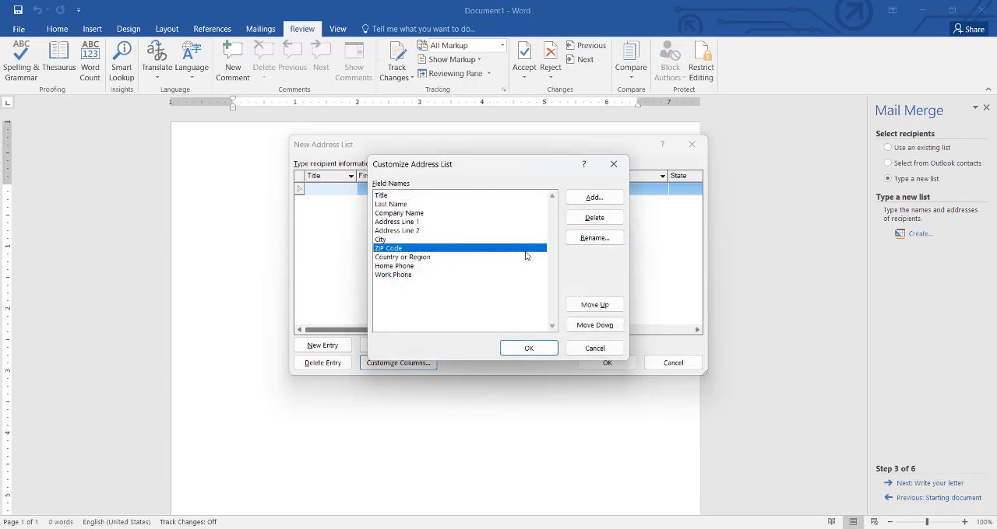
pyautogui.click(592, 218)
pyautogui.click(479, 307)
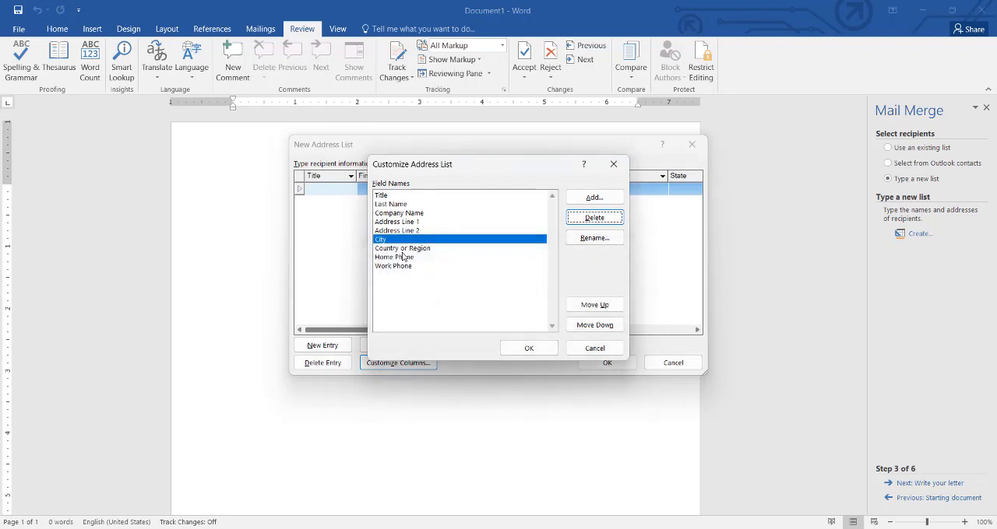
pyautogui.click(404, 249)
pyautogui.click(594, 217)
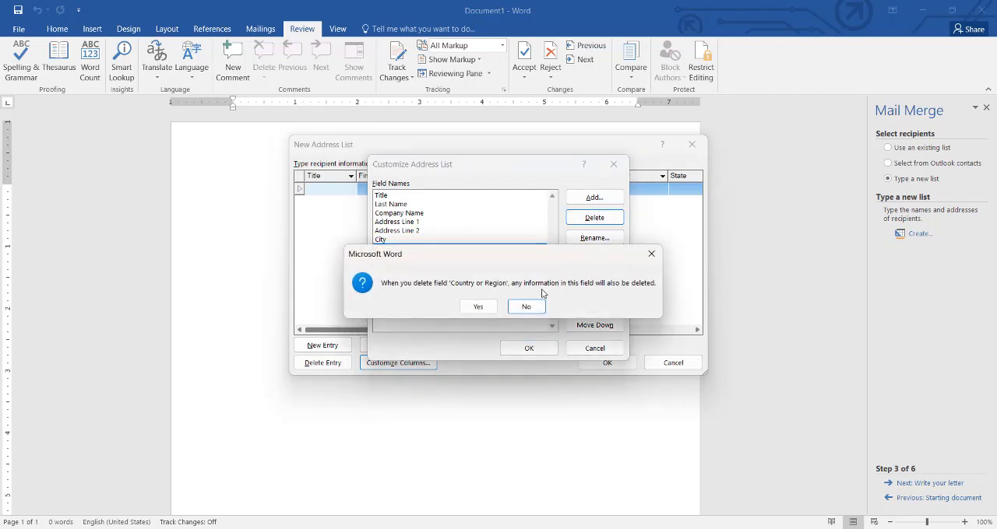
pyautogui.click(476, 307)
# - Delete the Address Line 2 and City fields from the address list
pyautogui.click(411, 231)
pyautogui.click(593, 218)
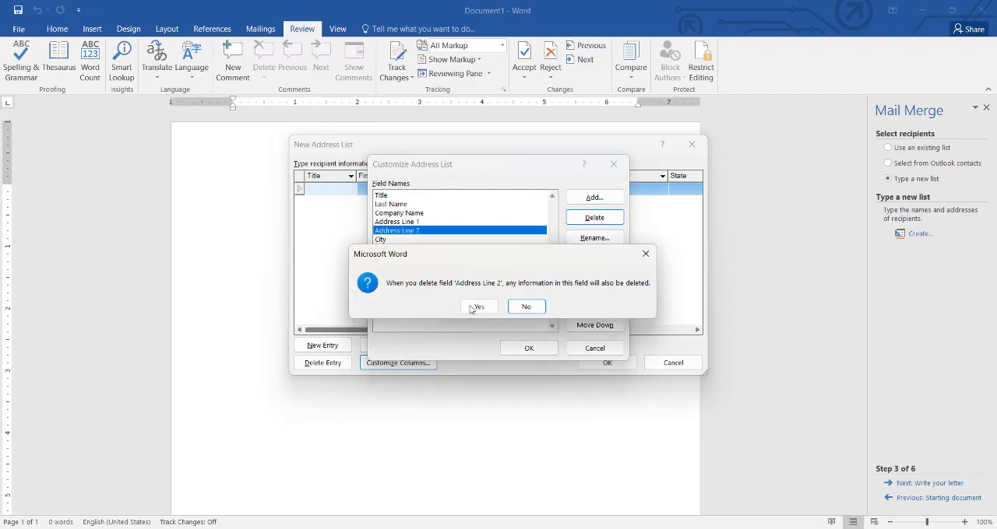
pyautogui.click(477, 307)
pyautogui.click(399, 231)
pyautogui.click(593, 217)
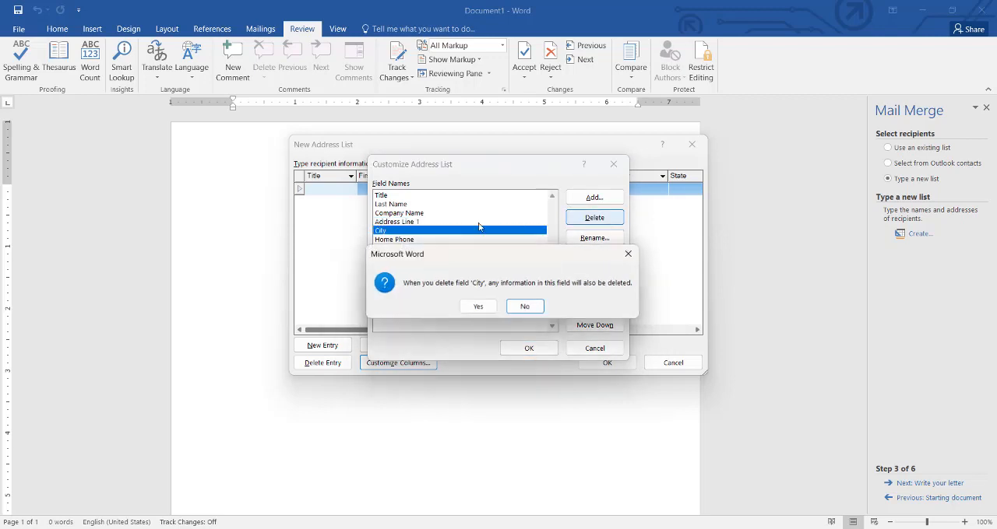
pyautogui.click(478, 307)
# - Delete the Home Phone and Address Line 1 fields from the address list
pyautogui.click(399, 231)
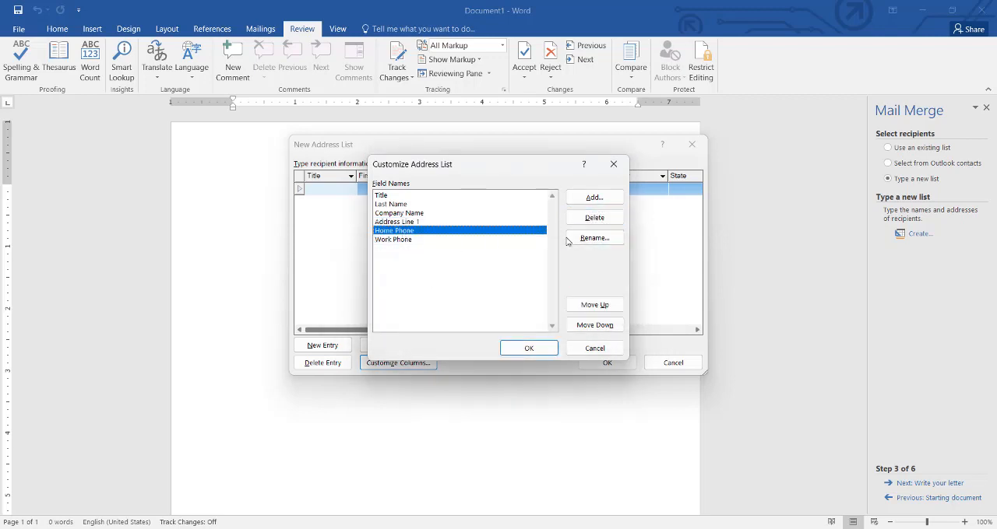
pyautogui.click(594, 218)
pyautogui.click(479, 307)
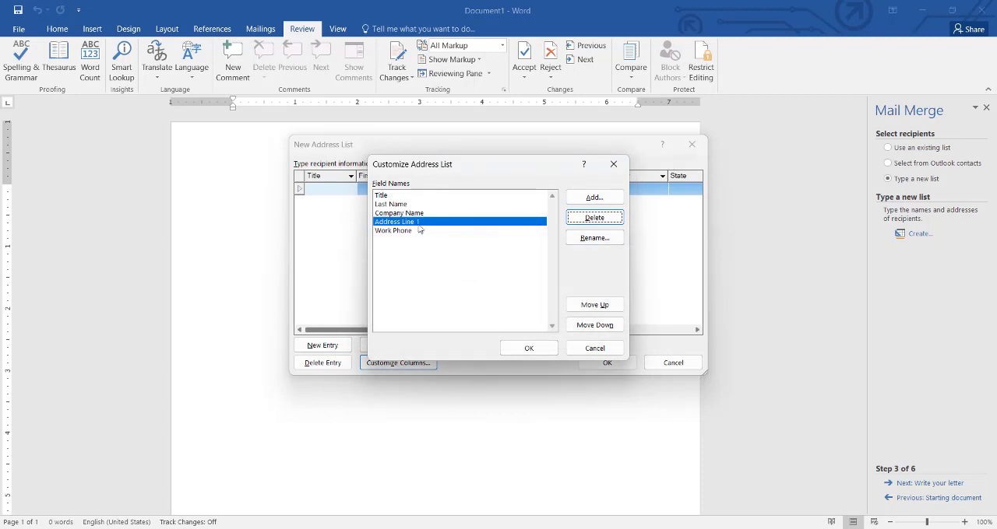
pyautogui.click(579, 221)
pyautogui.click(476, 307)
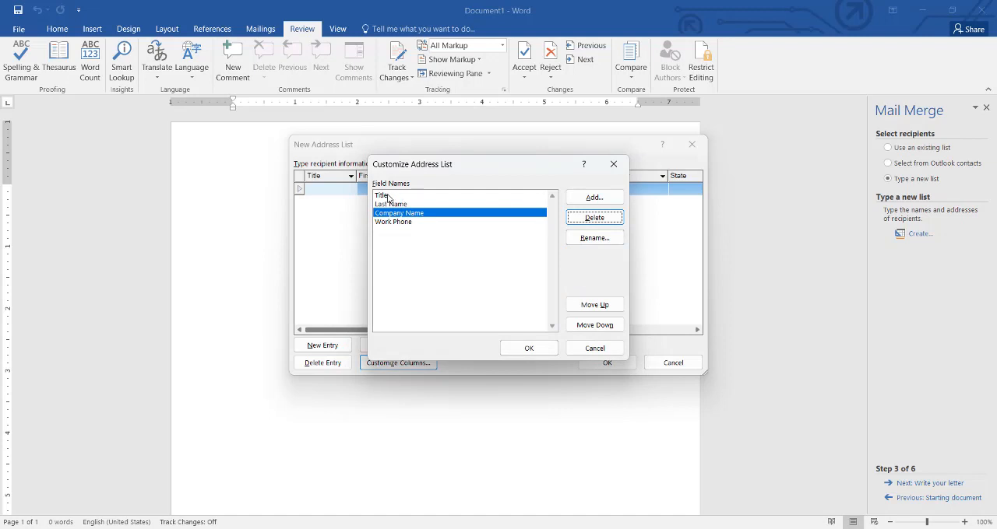
# - Rename the Title field of the address list to NAME
pyautogui.click(389, 196)
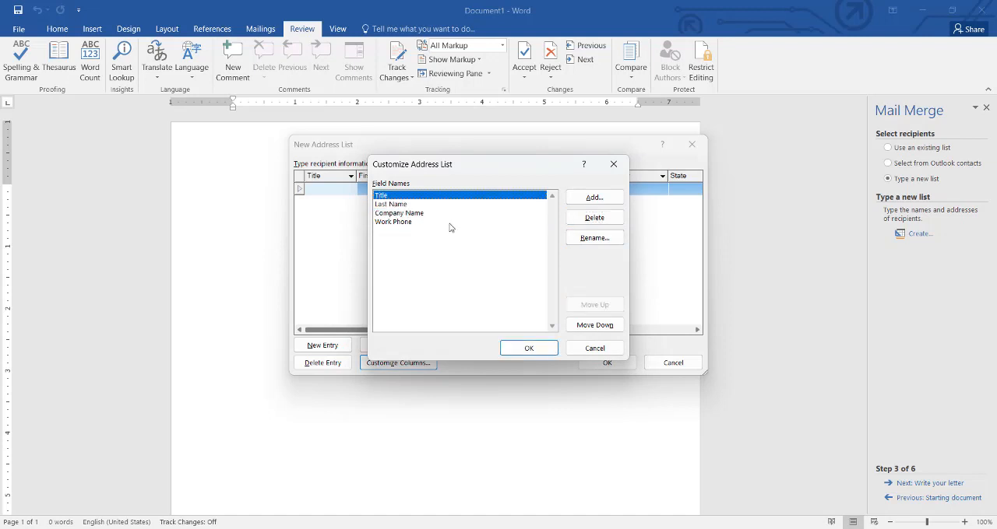
pyautogui.click(585, 239)
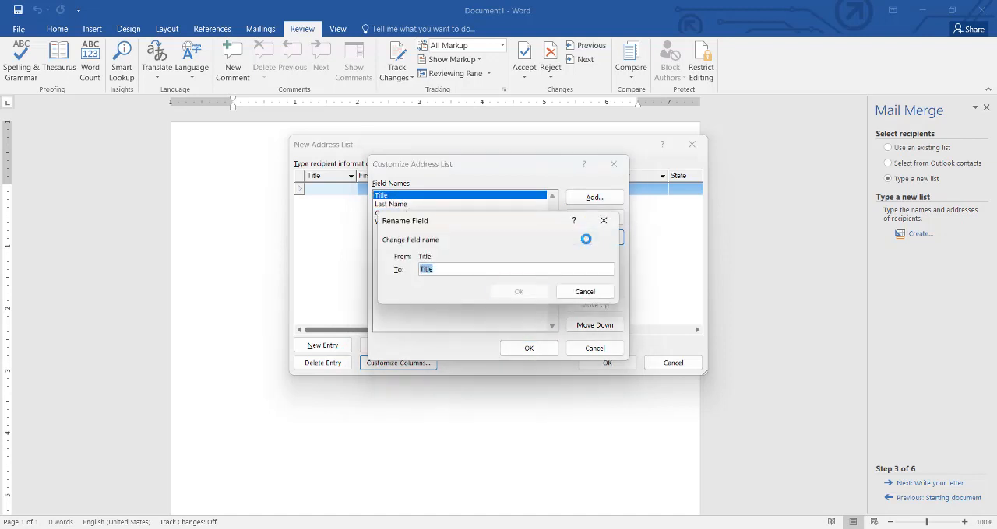
pyautogui.write('NAME')
pyautogui.press('Return')
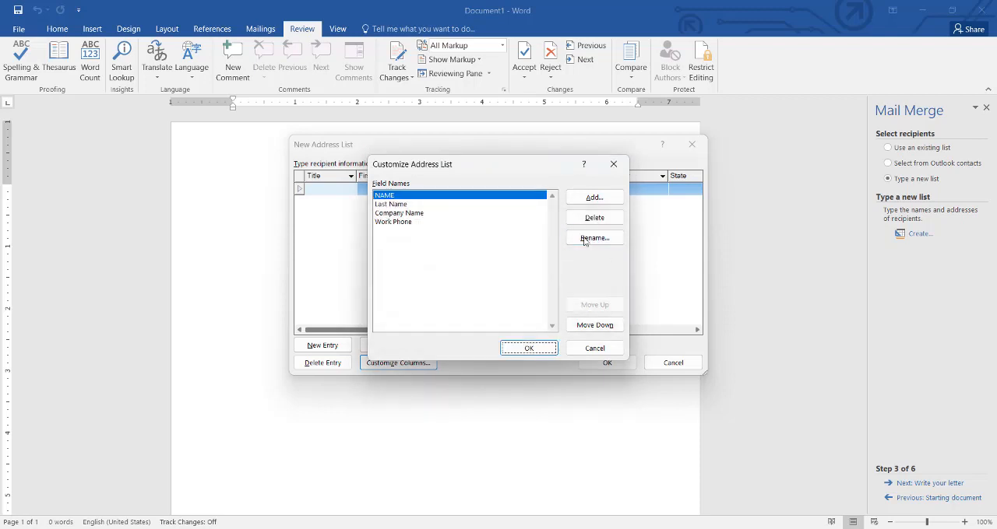
# - Rename the Last Name field of the address list to Fathername
pyautogui.click(388, 205)
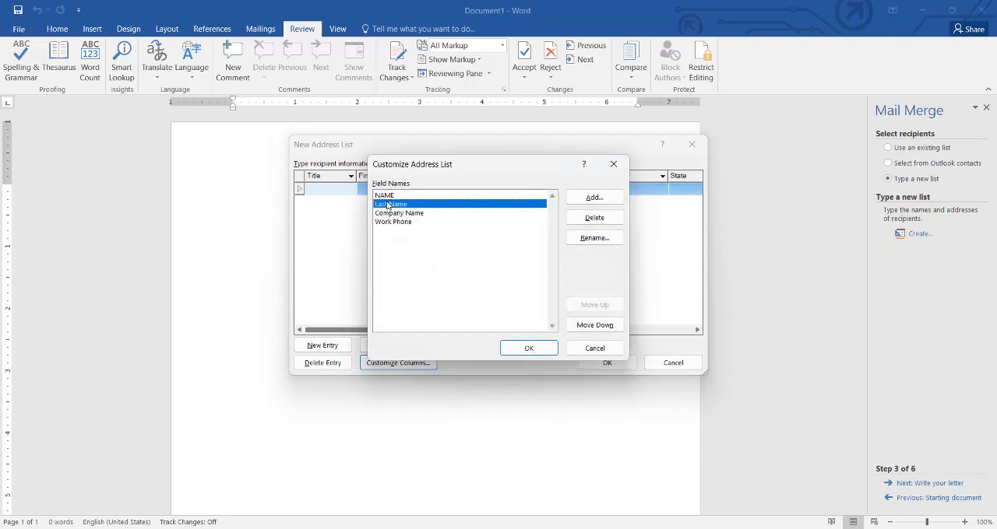
pyautogui.click(601, 239)
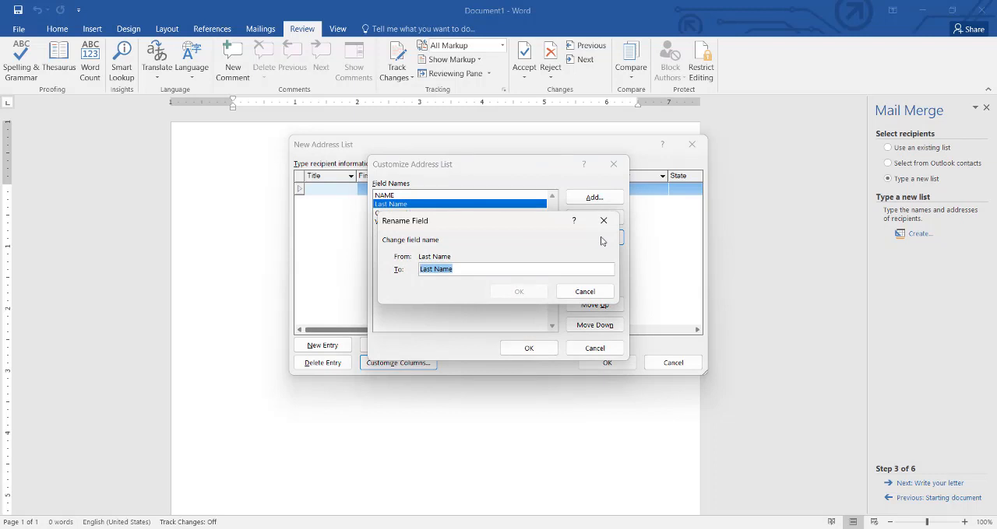
pyautogui.write('Fathernam')
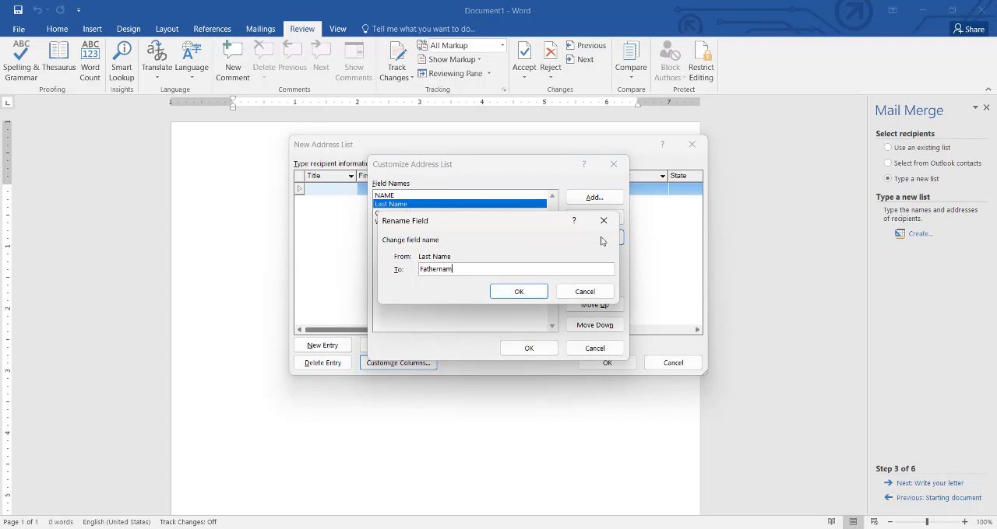
pyautogui.write('e')
pyautogui.click(519, 291)
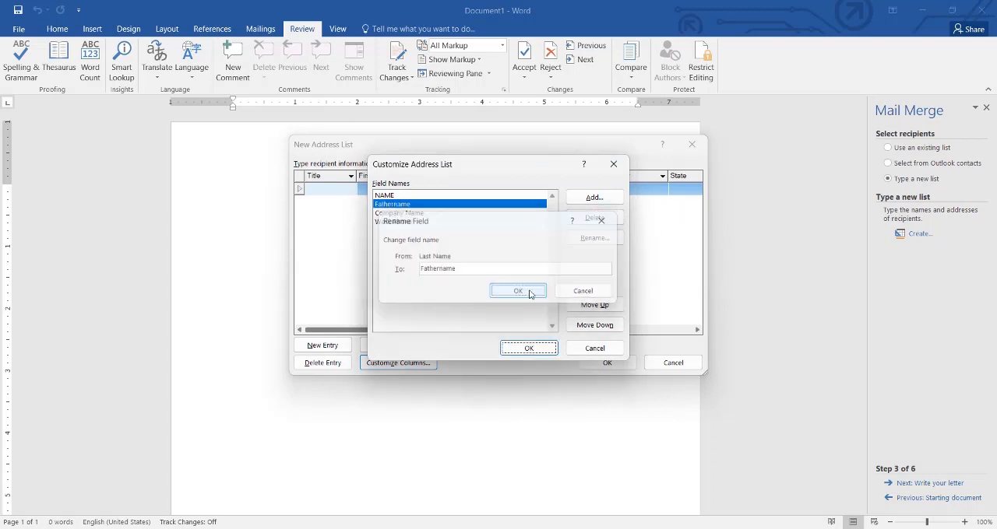
# - Rename the Company Name field of the address list to Contact
pyautogui.click(426, 223)
pyautogui.click(452, 214)
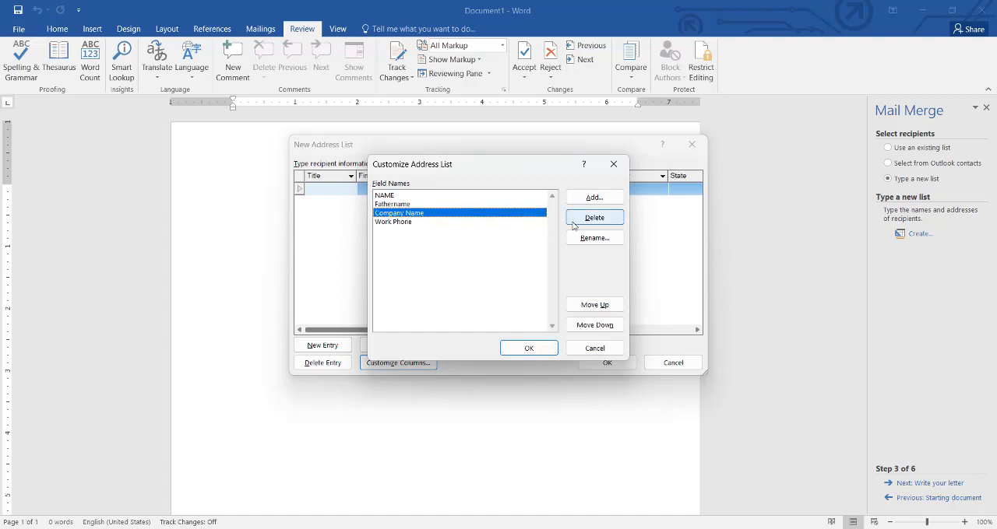
pyautogui.click(594, 239)
pyautogui.write('Contact')
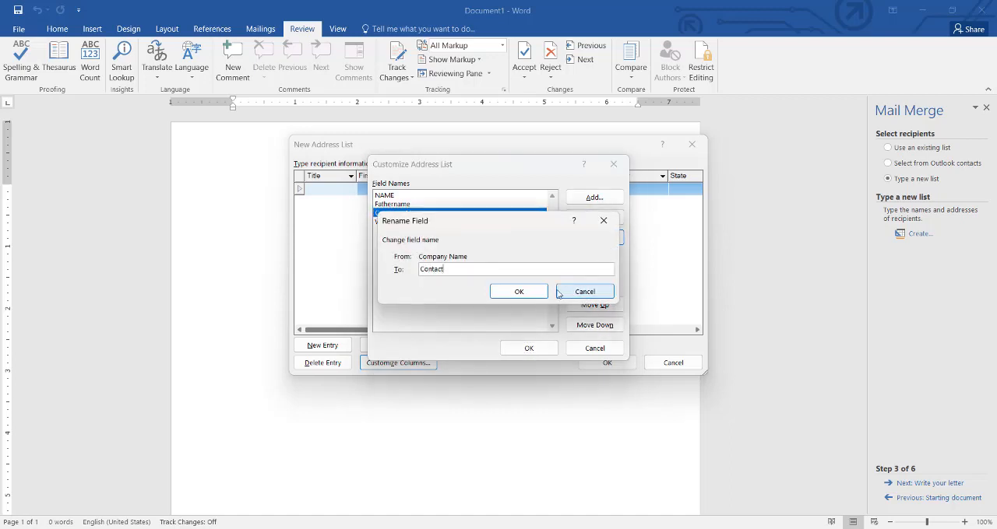
pyautogui.click(519, 292)
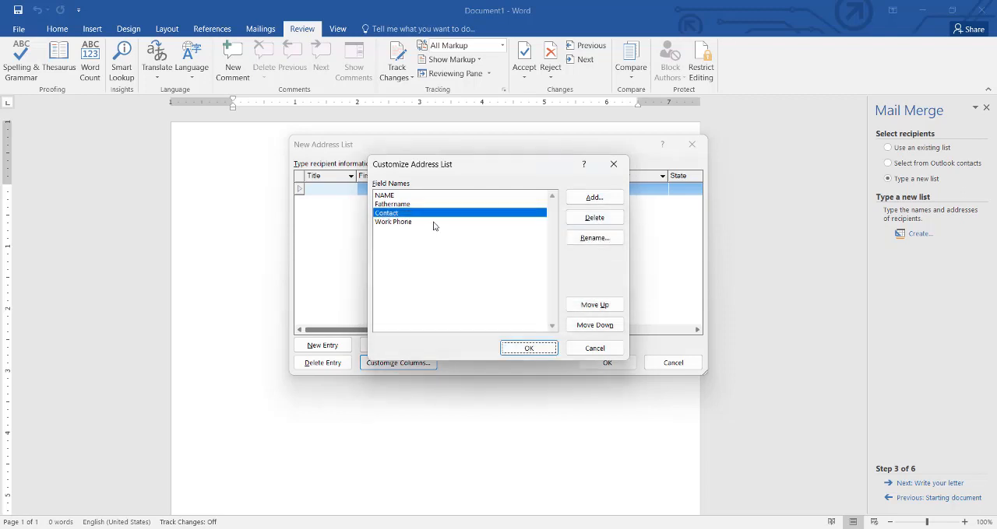
# - Rename the Work Phone field of the address list to Address
pyautogui.click(433, 222)
pyautogui.click(576, 238)
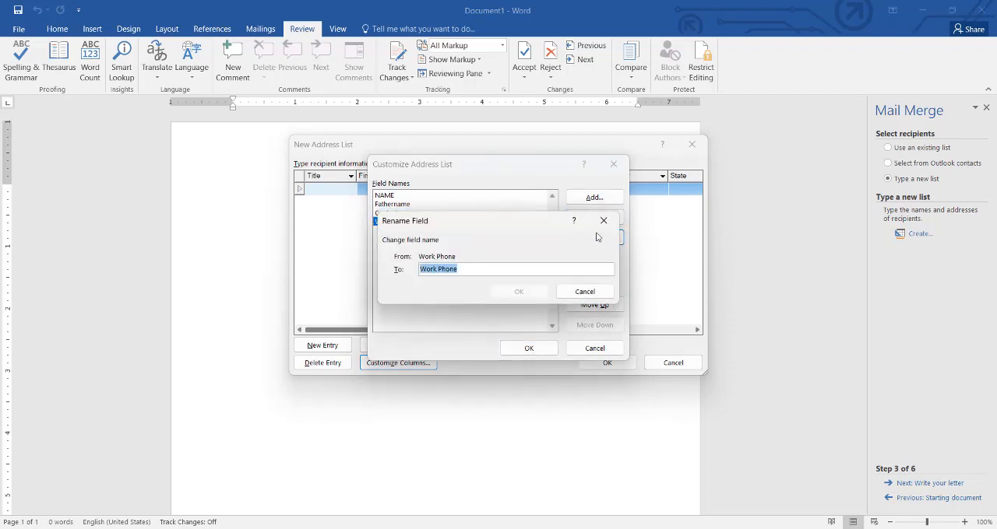
pyautogui.write('Address')
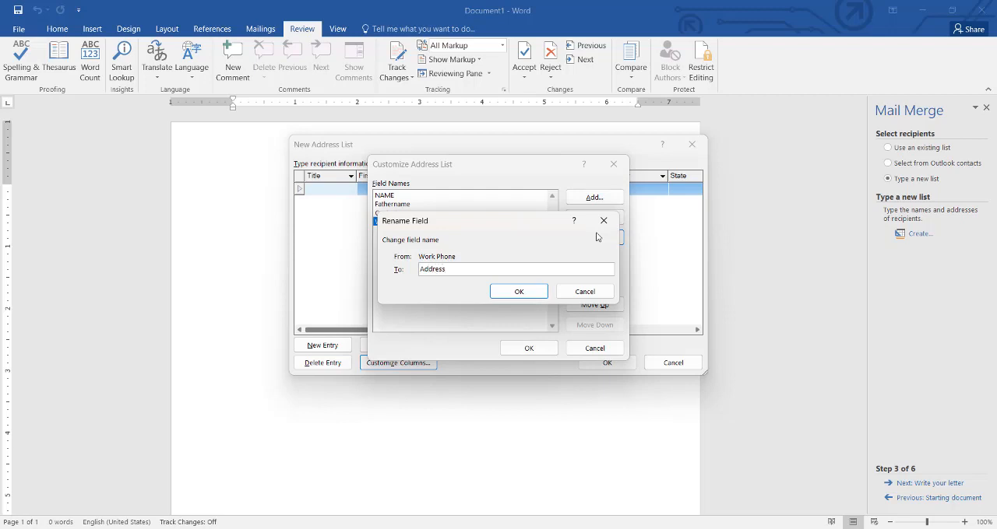
pyautogui.press('Return')
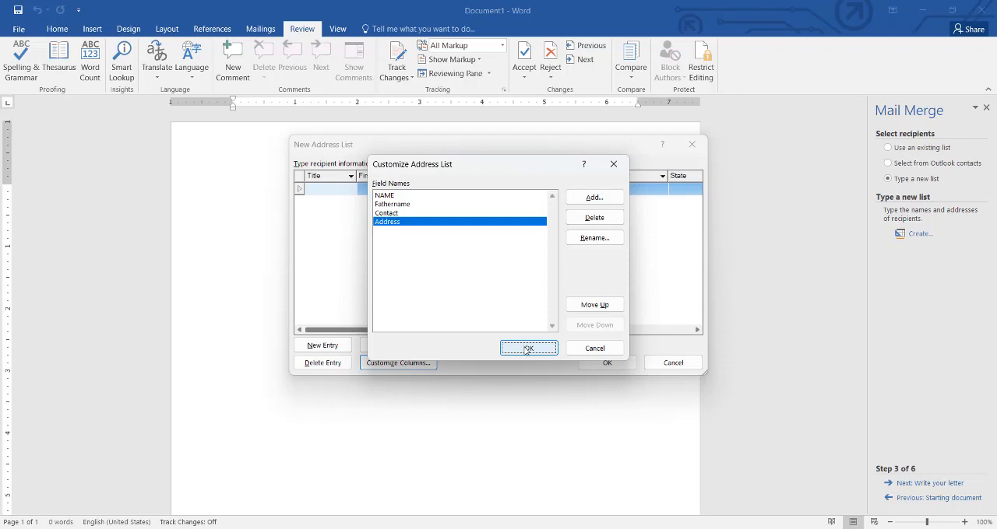
# - Move the Address field up to the start of the field list and back down to the end
pyautogui.click(597, 304)
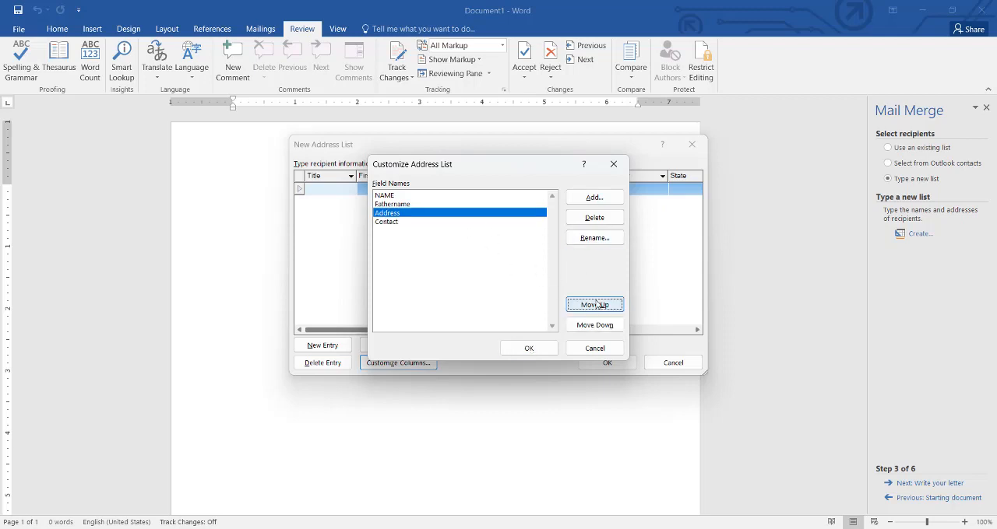
pyautogui.click(597, 304)
pyautogui.click(597, 304)
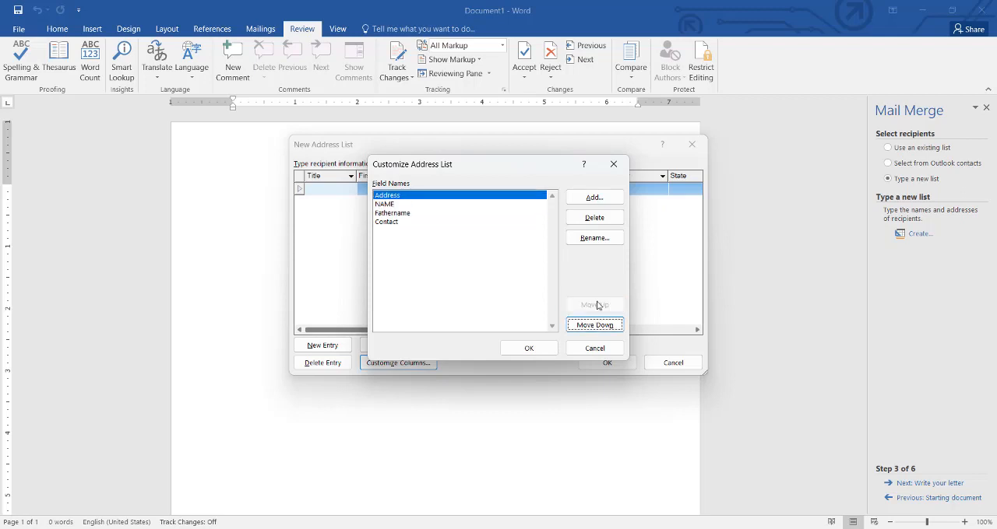
pyautogui.click(606, 329)
pyautogui.click(605, 328)
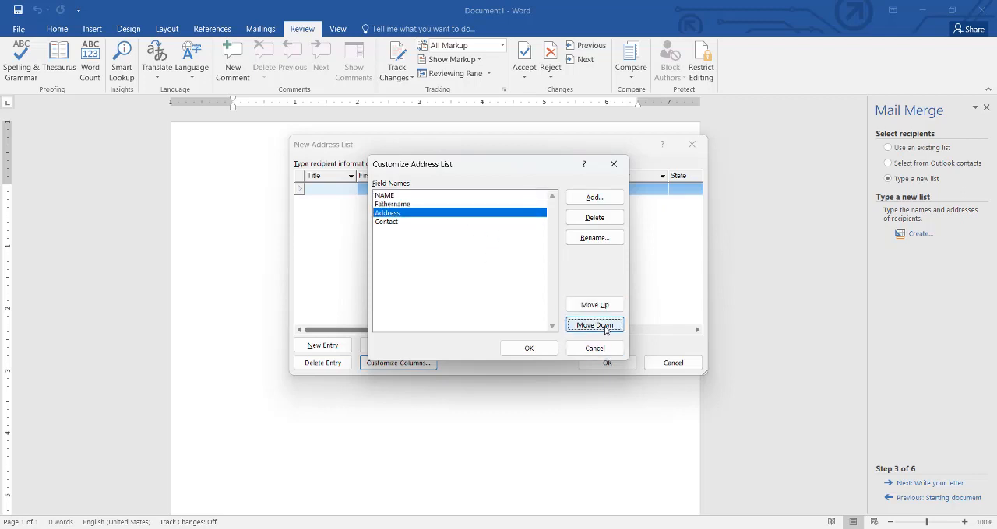
pyautogui.click(606, 329)
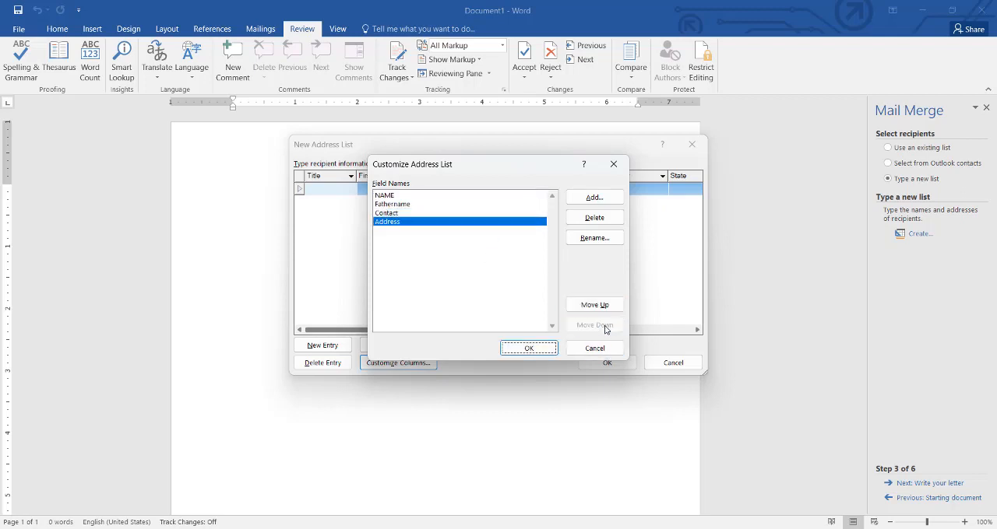
# - Apply the customized columns and enter the first recipient's name, father's name, contact number and address
pyautogui.click(527, 349)
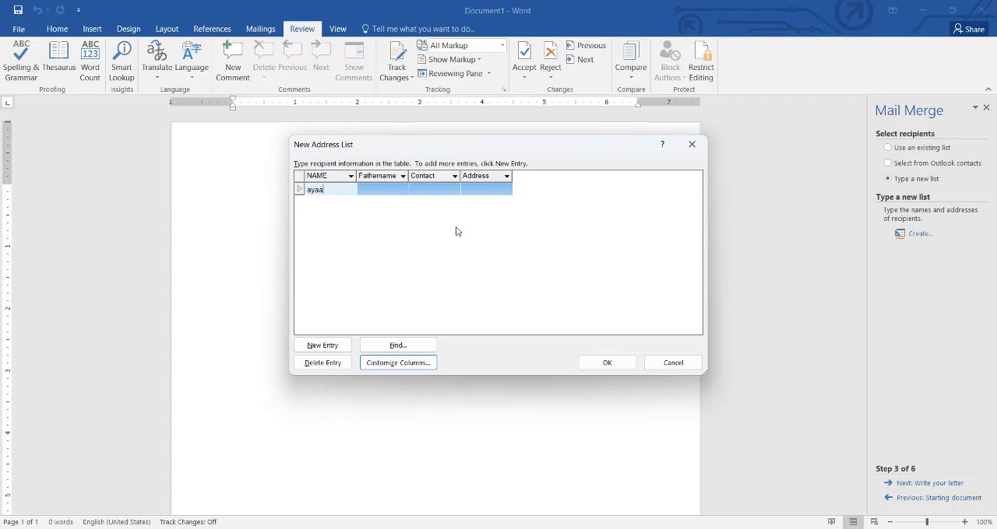
pyautogui.press('Tab')
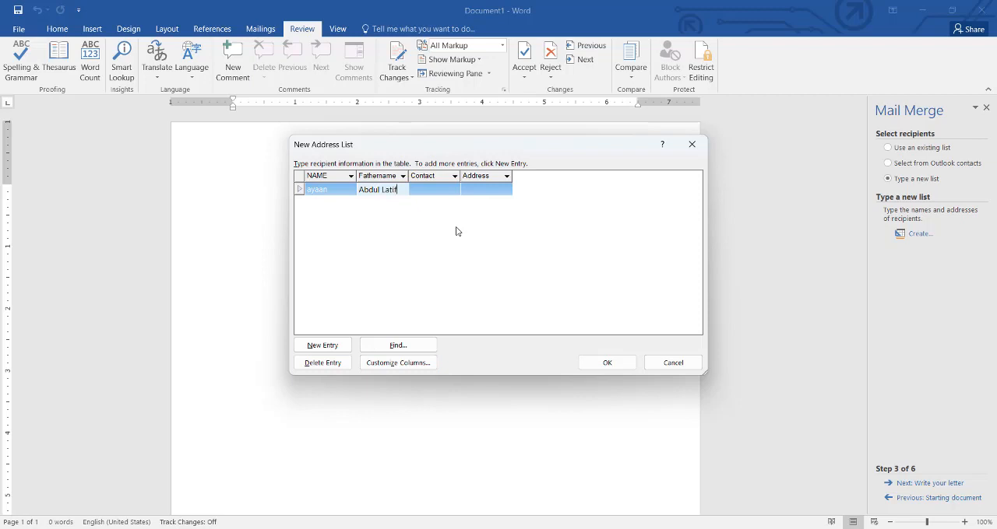
pyautogui.press('Tab')
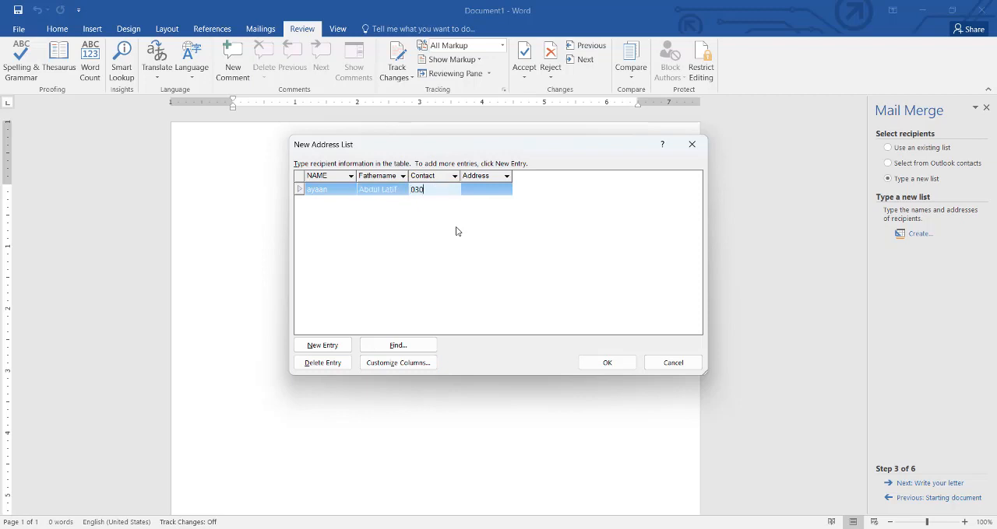
pyautogui.press('Tab')
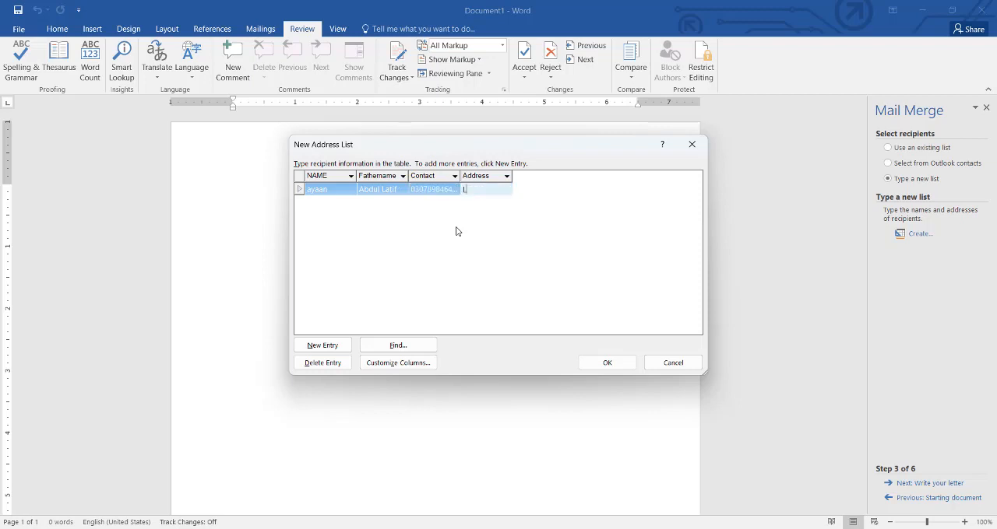
pyautogui.write('Larkana')
pyautogui.press('Tab')
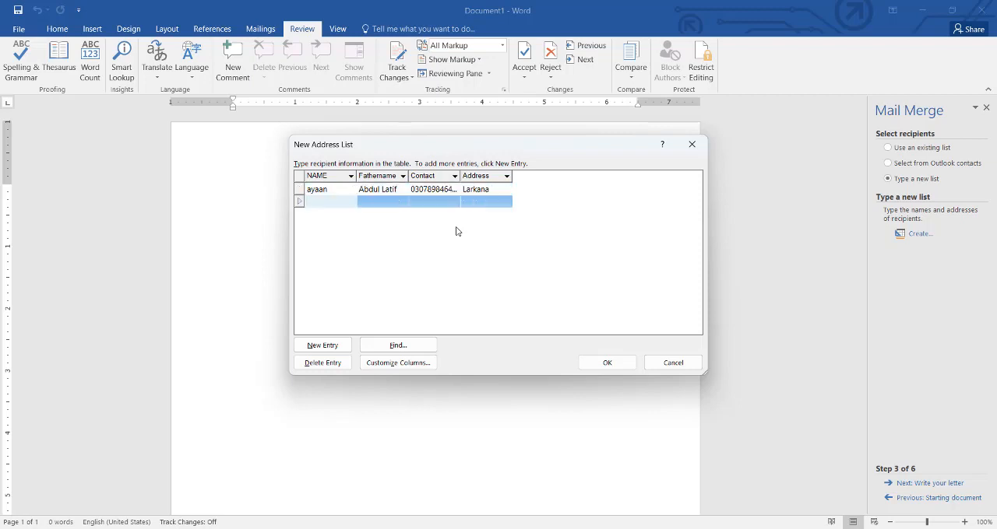
# - Fill in the second recipient's name, father's name, contact number and address in the address list
pyautogui.press('Tab')
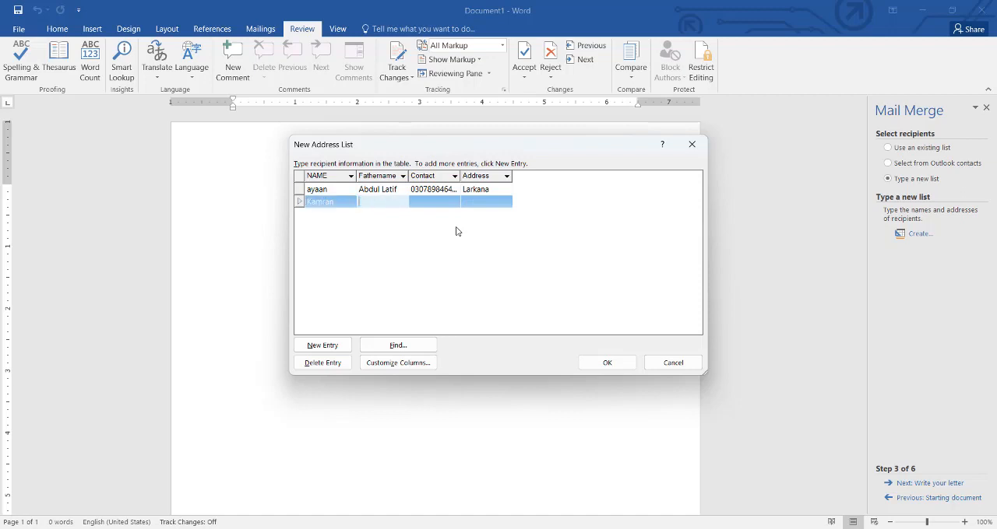
pyautogui.press('Tab')
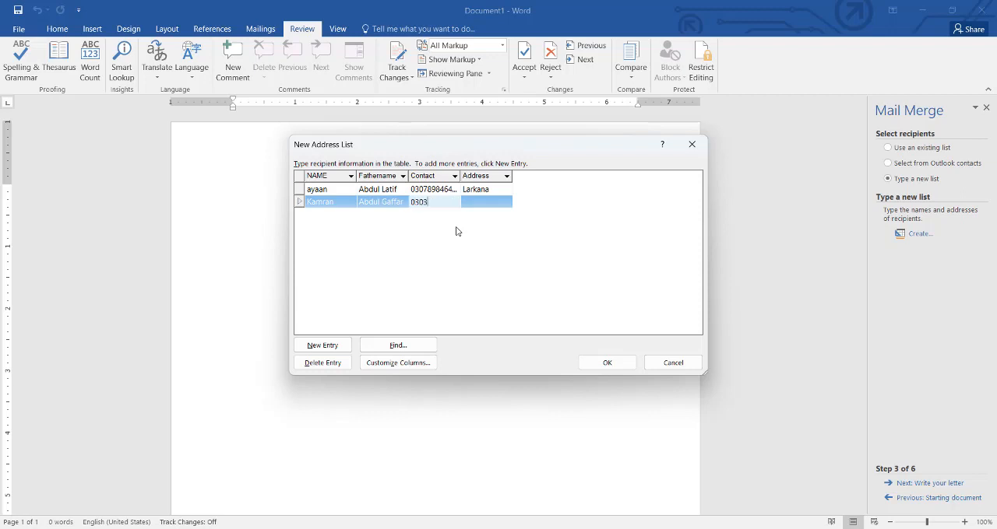
pyautogui.press('Tab')
pyautogui.write('Sukk')
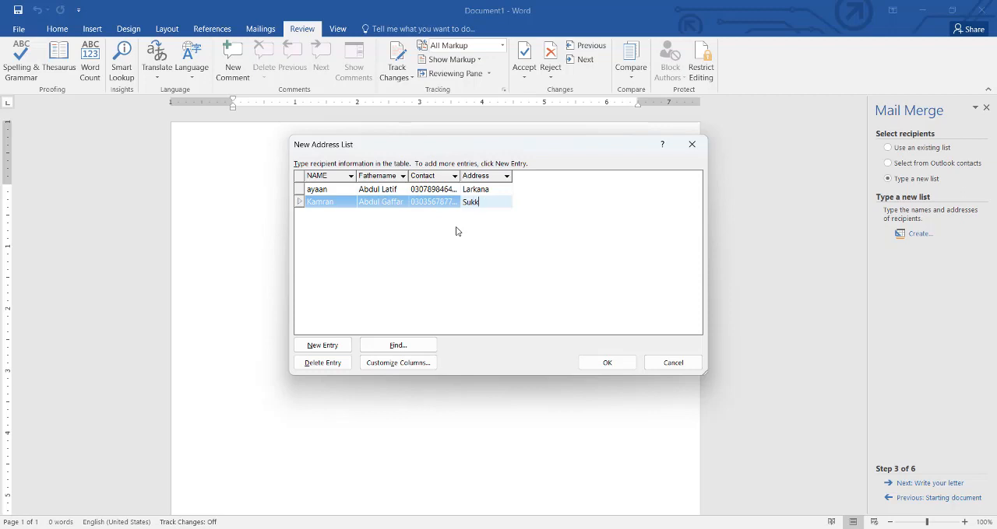
pyautogui.write('ur')
pyautogui.press('Tab')
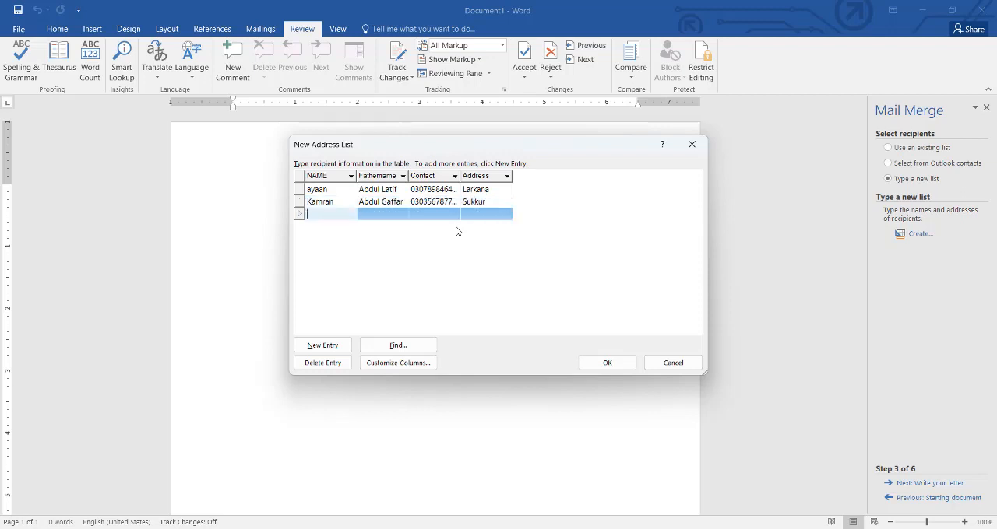
# - Fill in the third recipient's name, father's name, contact number and address in the address list
pyautogui.press('Tab')
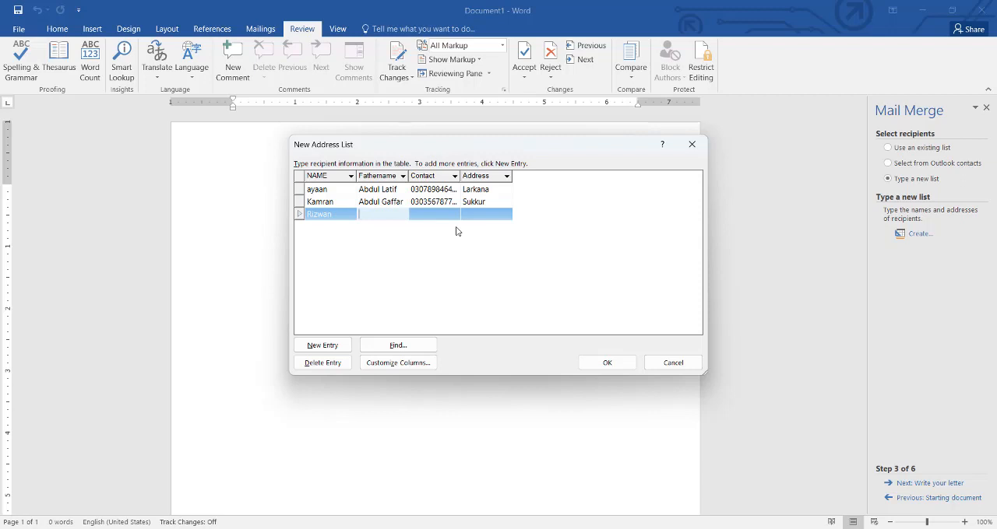
pyautogui.press('Tab')
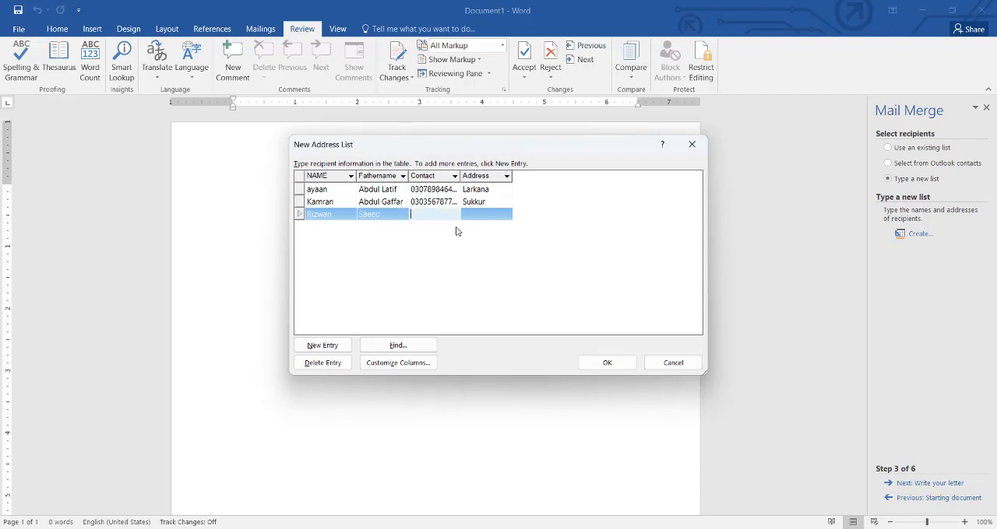
pyautogui.press('Tab')
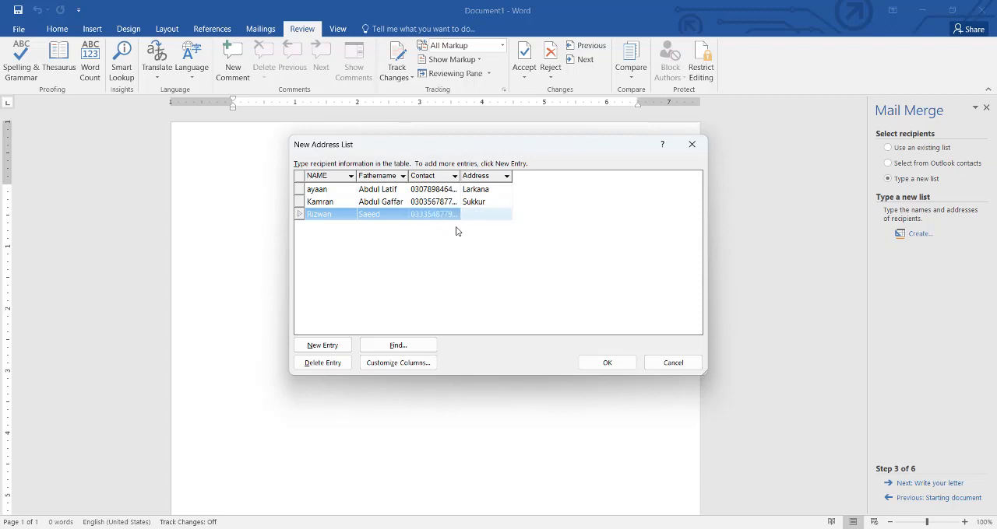
pyautogui.write('Hyderabad')
pyautogui.press('Tab')
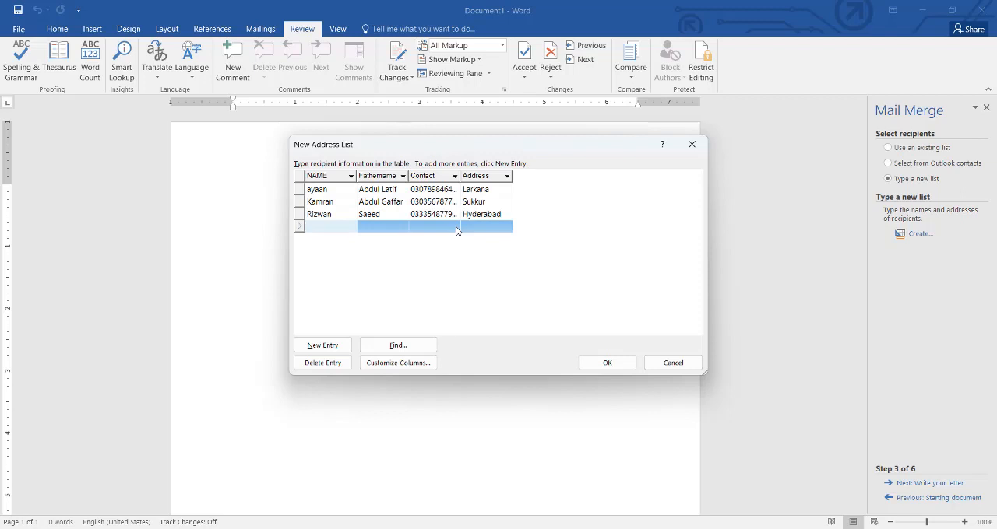
# - Fill in the fourth recipient's name, father's name, contact number and address in the address list
pyautogui.press('Tab')
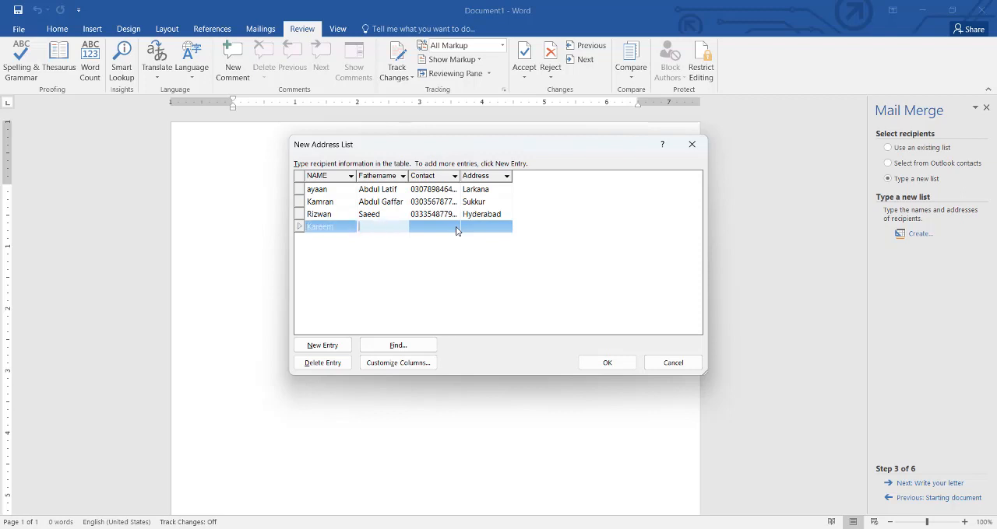
pyautogui.press('Tab')
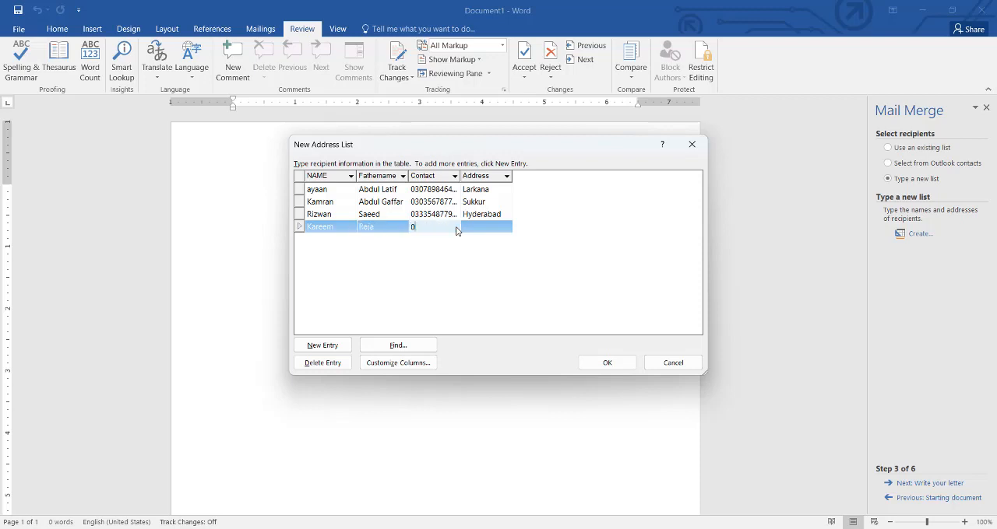
pyautogui.press('Tab')
pyautogui.write('Karachi')
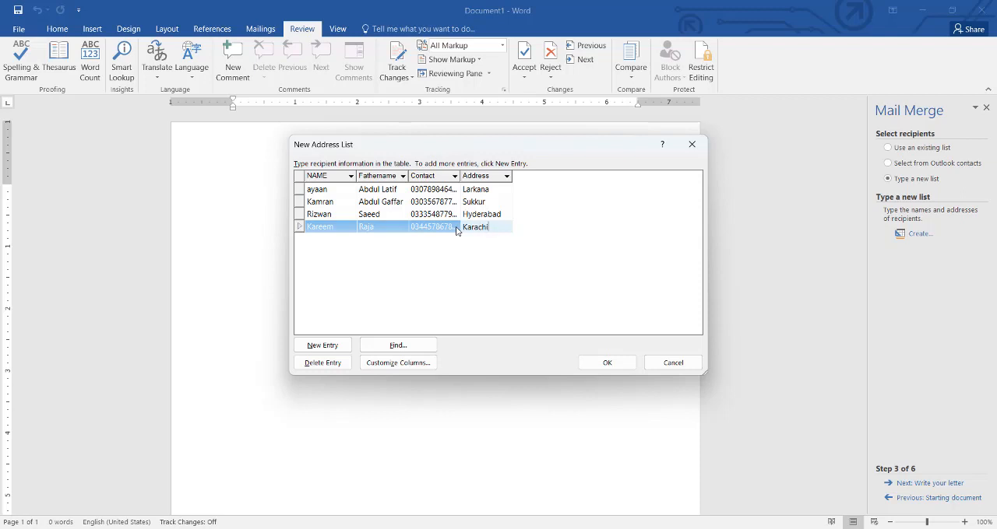
pyautogui.press('Tab')
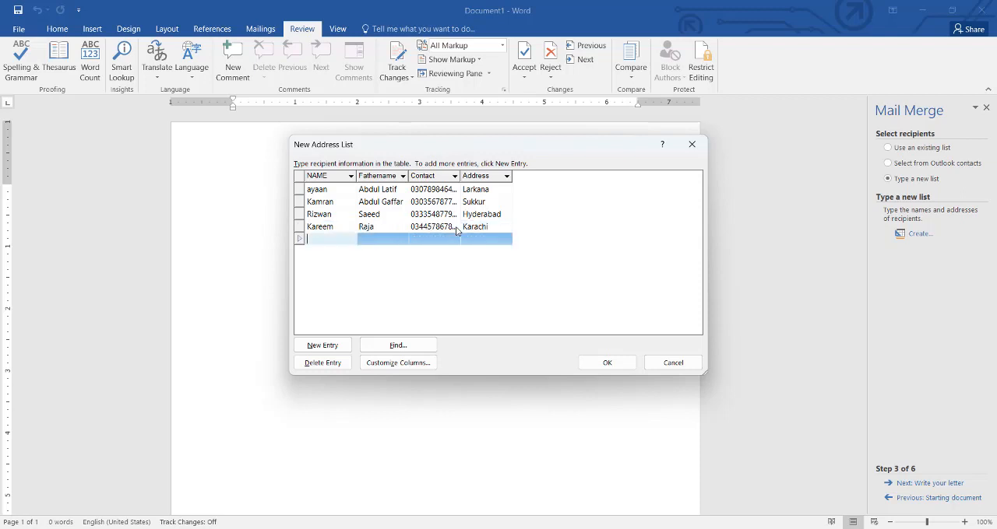
# - Enter the fifth recipient's name and father's name in the address list
pyautogui.press('Tab')
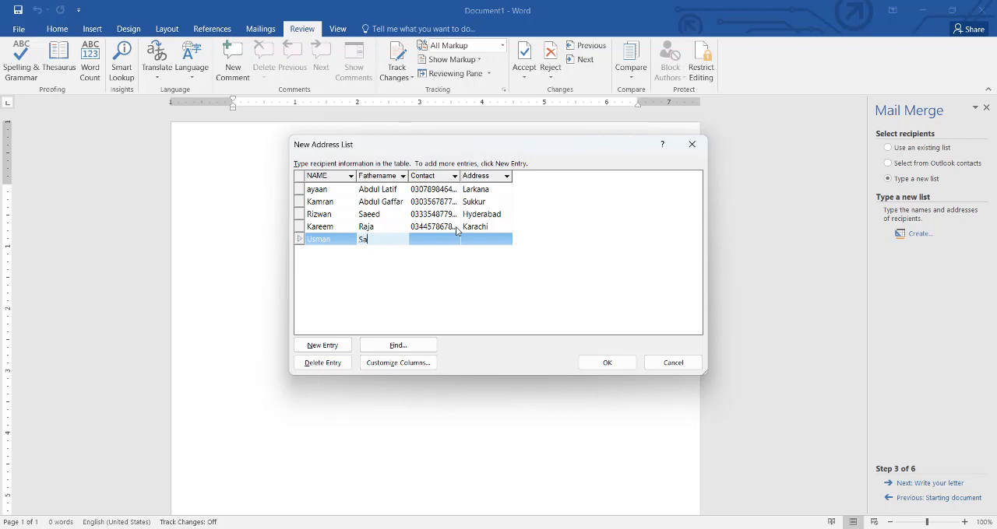
pyautogui.press('Tab')
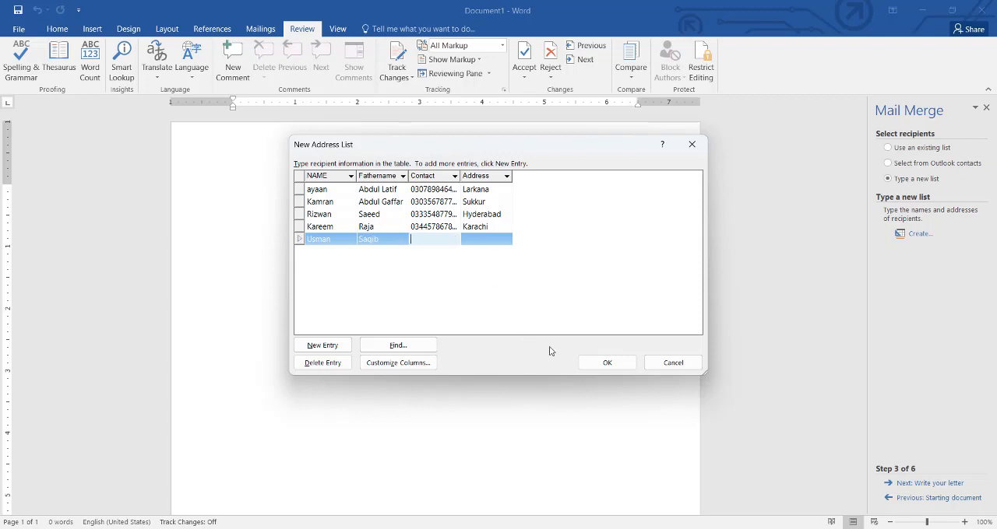
pyautogui.click(685, 528)
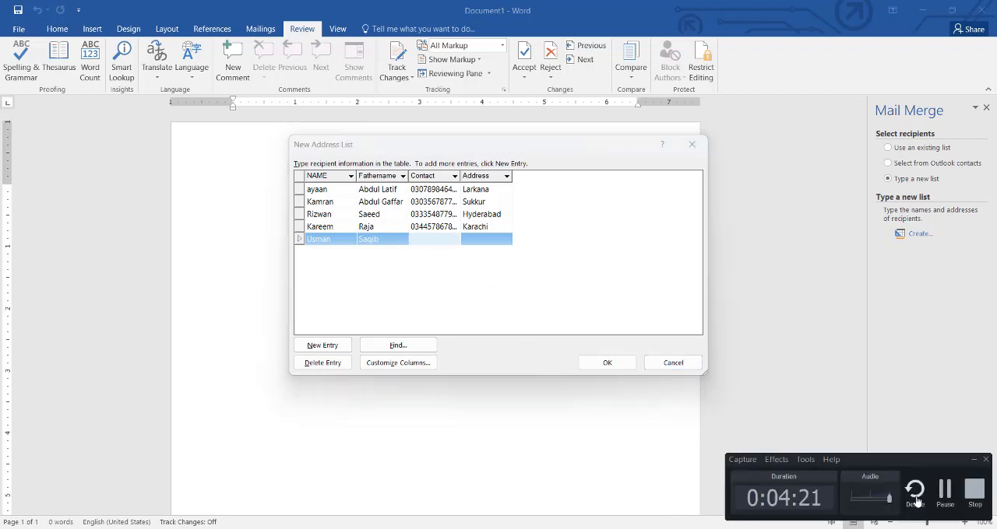
pyautogui.click(944, 492)
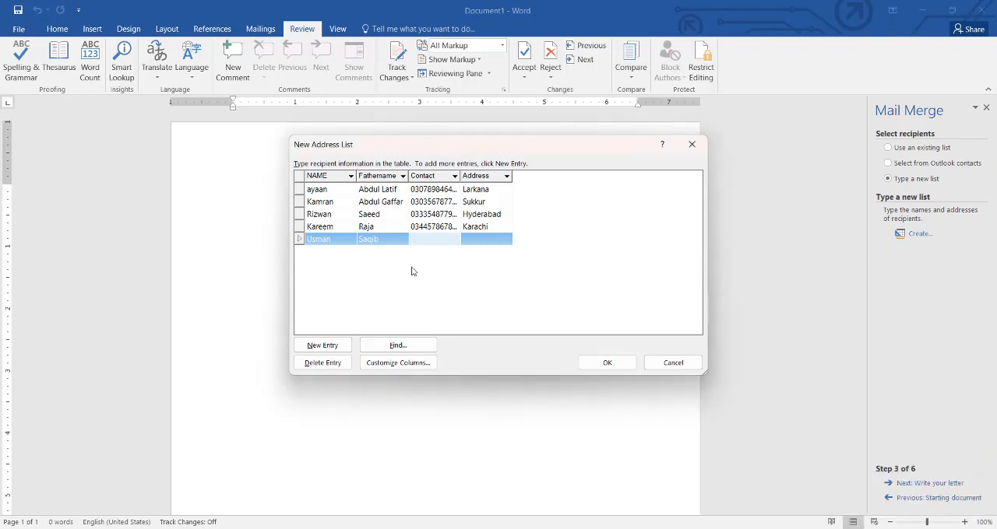
# - Complete the fifth recipient's entry with the contact number and address
pyautogui.press('Tab')
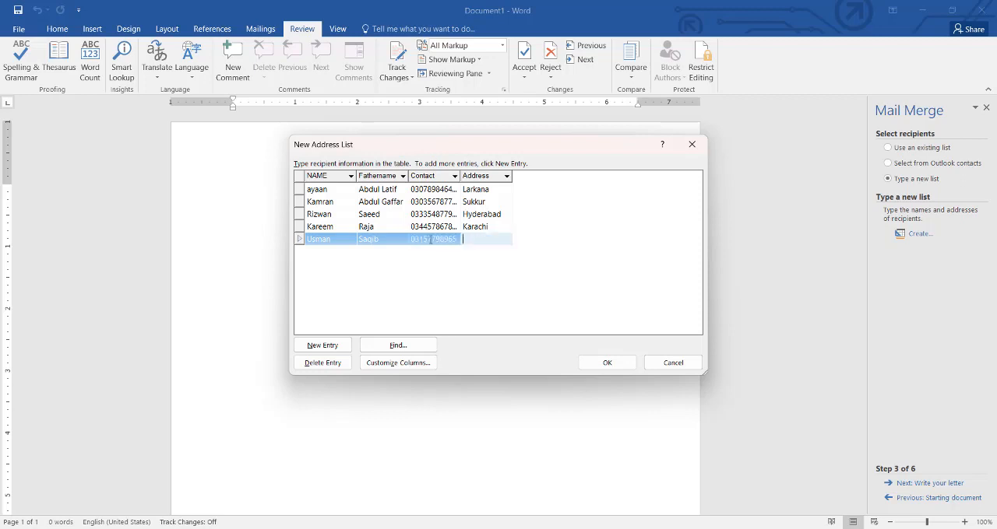
pyautogui.write('dadu')
# - Save the finished address list on the Desktop as record and accept all its recipients for the merge
pyautogui.click(599, 365)
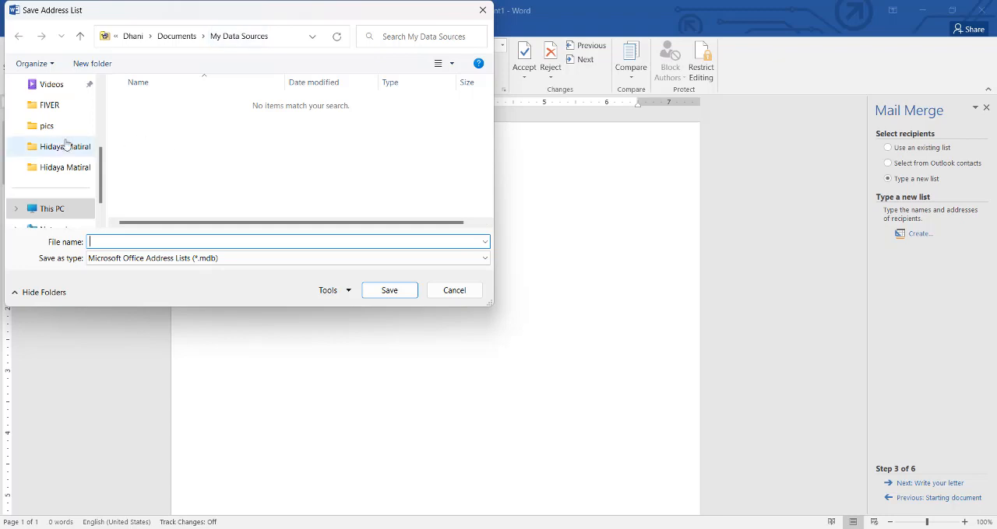
pyautogui.scroll(5, 65, 145)
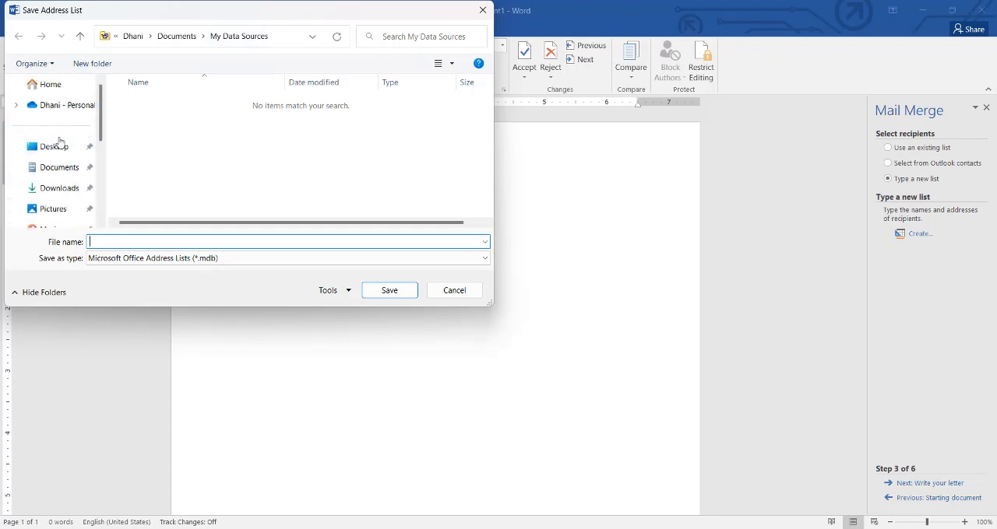
pyautogui.click(56, 147)
pyautogui.click(99, 242)
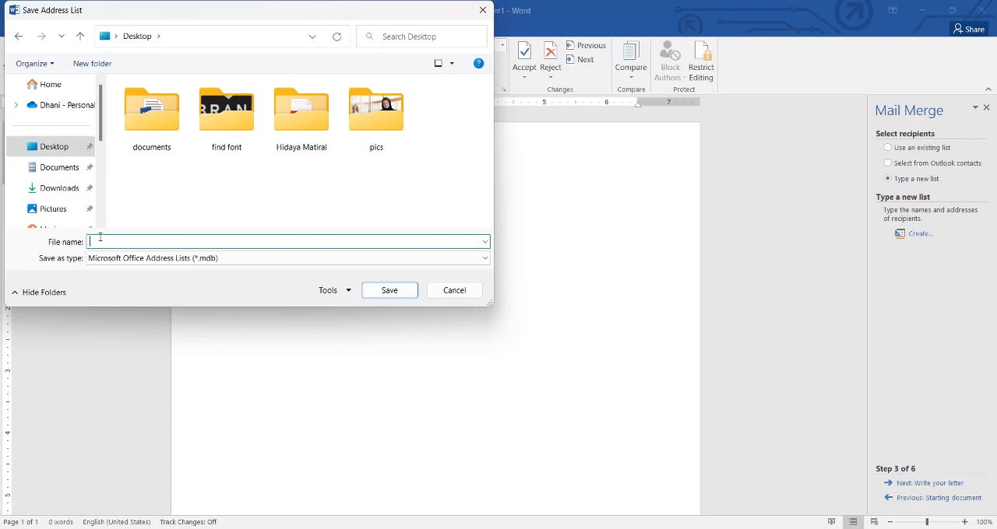
pyautogui.write('record')
pyautogui.press('Return')
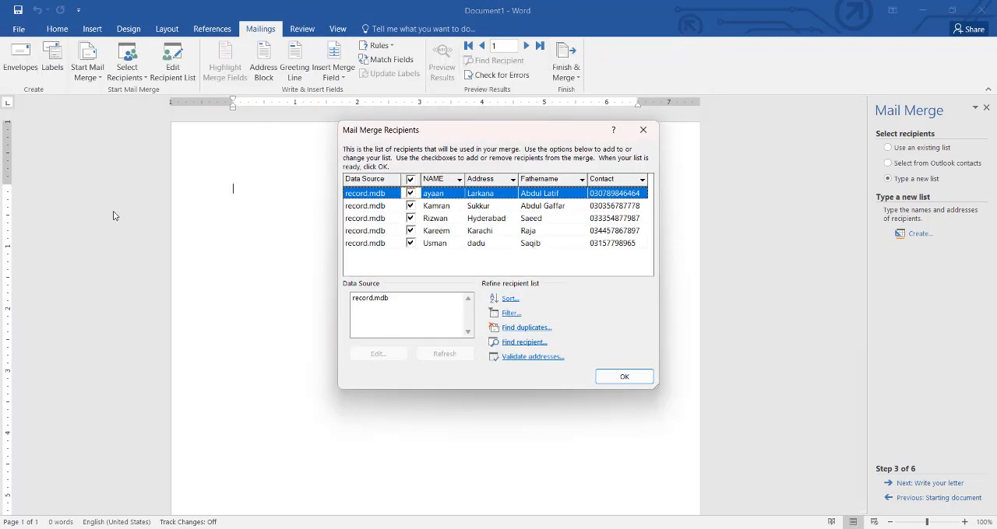
pyautogui.click(606, 377)
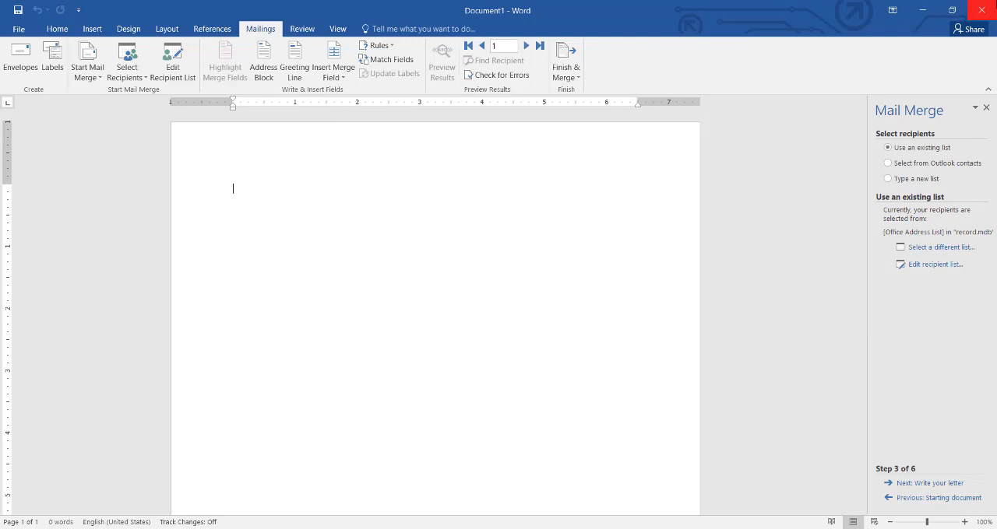
# - Close the Word mail merge document and return to the lecture.xlsx workbook in Excel
pyautogui.click(981, 10)
pyautogui.click(494, 297)
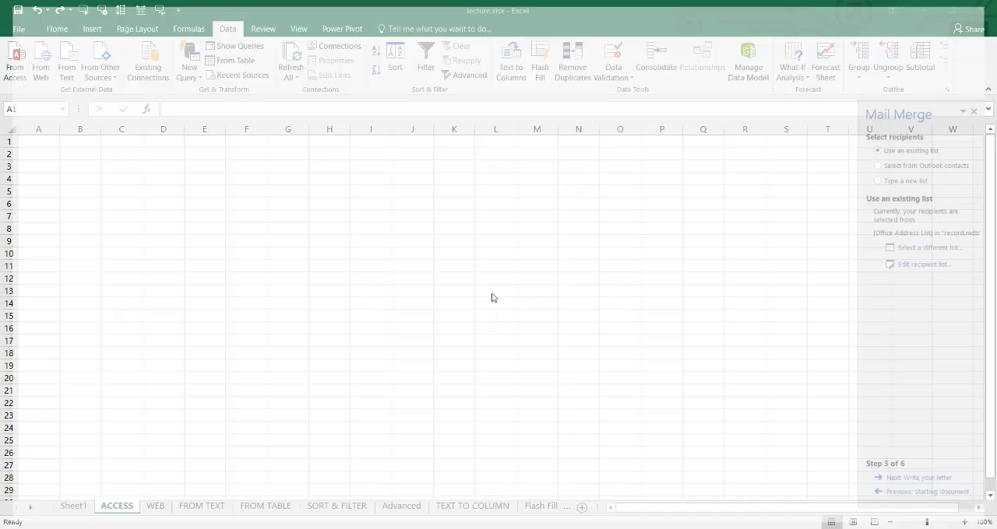
# - Minimize the workbook to check the record.mdb file on the Desktop, and return to lecture.xlsx
pyautogui.click(923, 10)
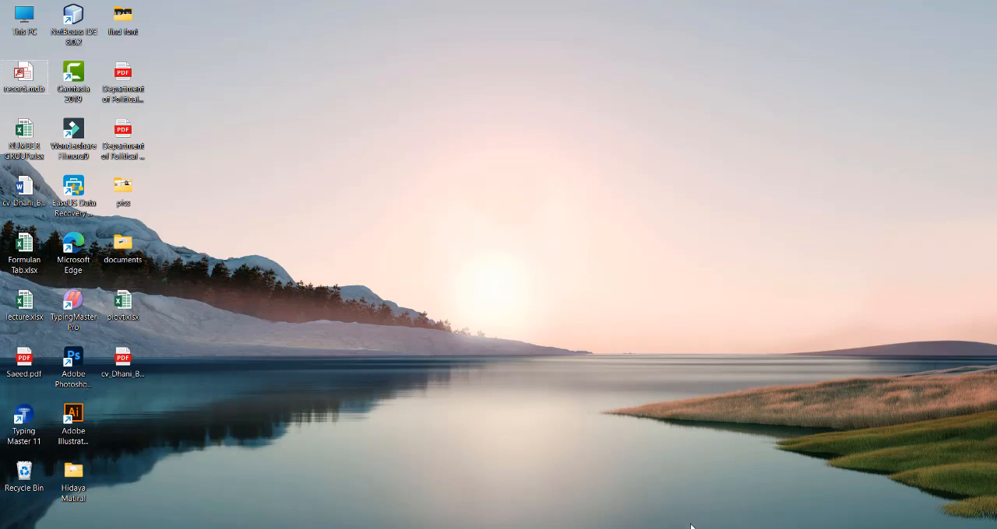
pyautogui.moveTo(582, 526)
pyautogui.click(516, 483)
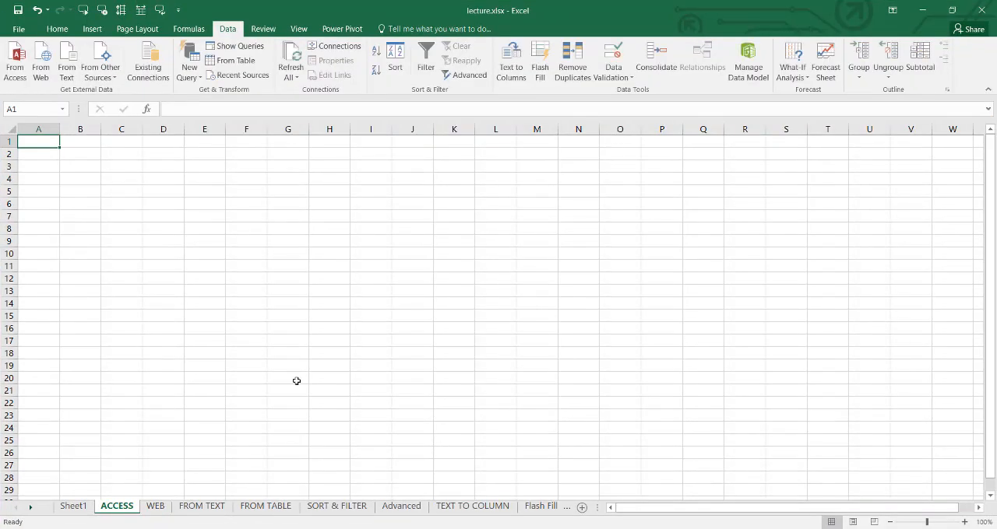
# - Import the Access database record.mdb from the Desktop as a table at cell A1 of the ACCESS sheet
pyautogui.click(23, 74)
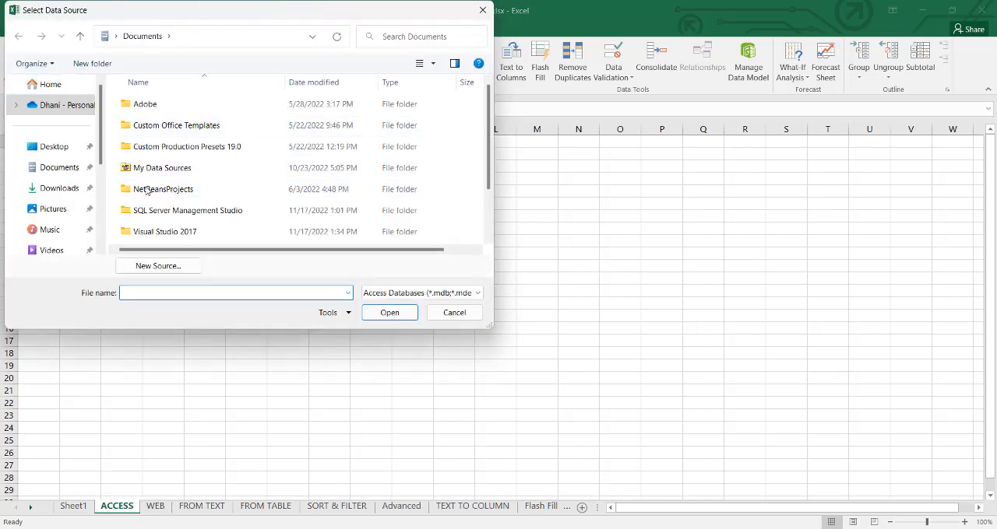
pyautogui.click(43, 147)
pyautogui.click(478, 133)
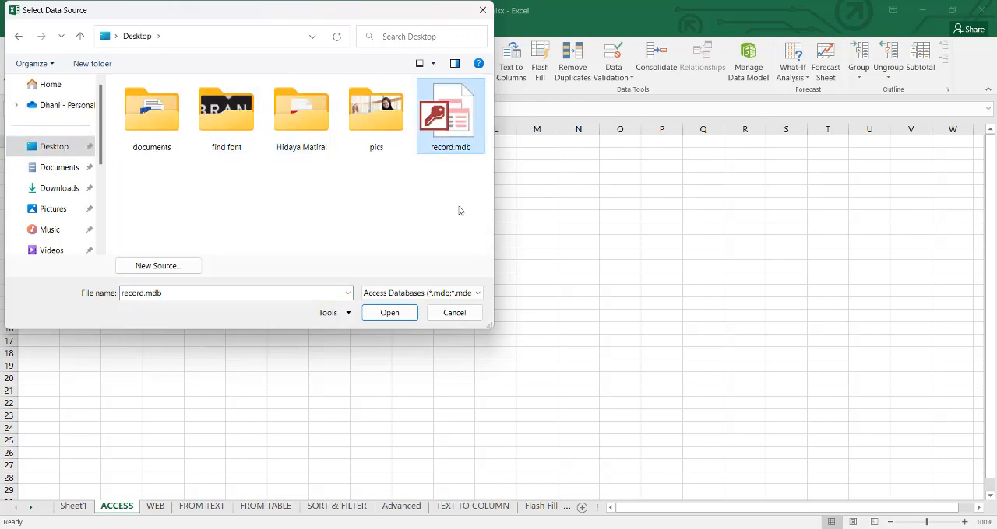
pyautogui.click(402, 312)
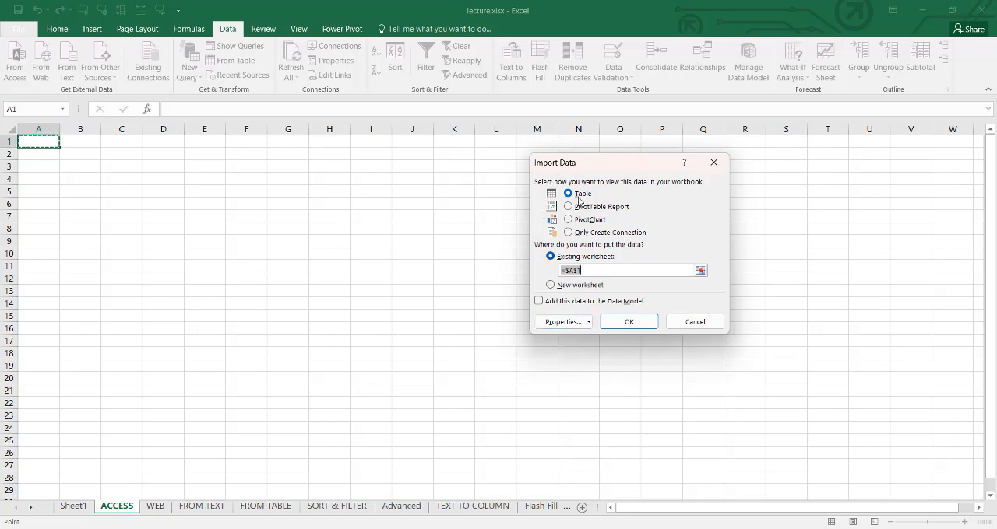
pyautogui.click(639, 325)
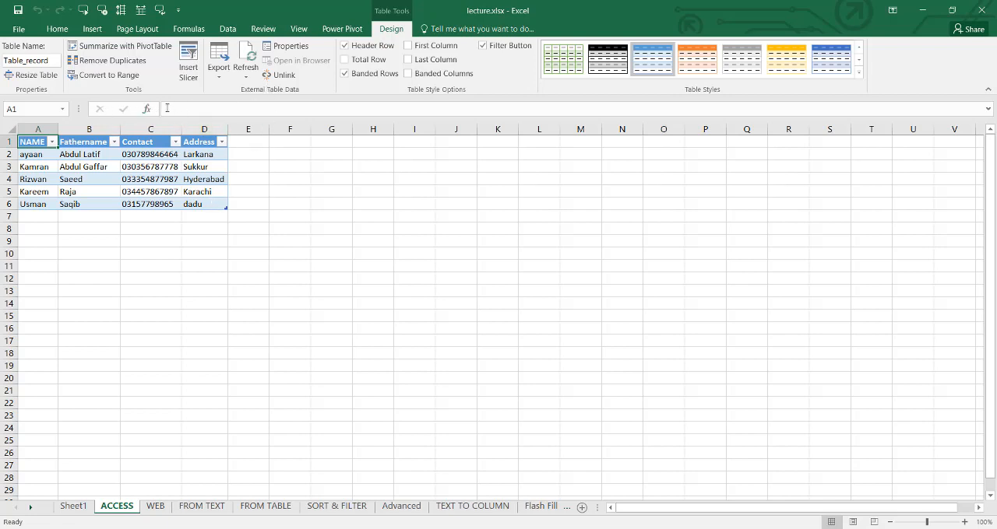
# - Switch to the WEB sheet and display the data import commands
pyautogui.hotkey('ctrl', 'pagedown')
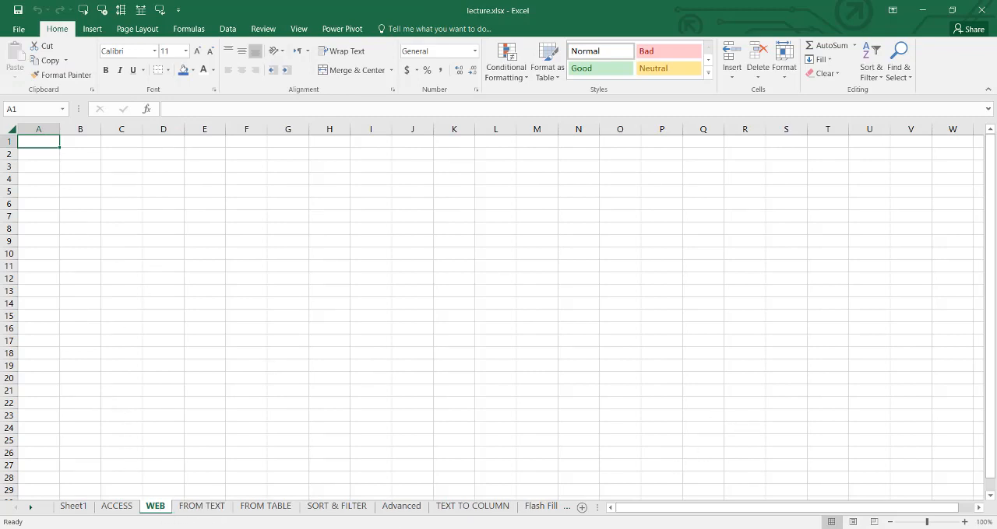
pyautogui.click(228, 29)
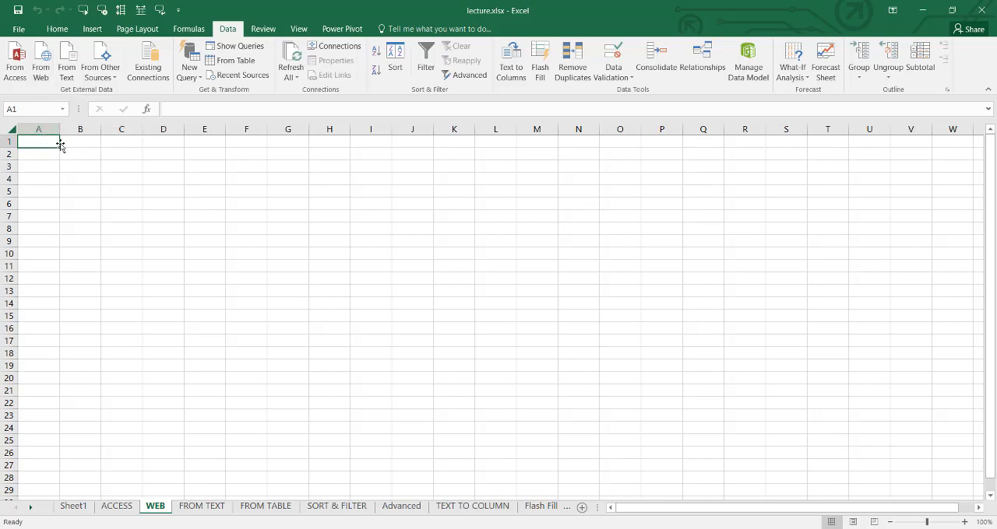
pyautogui.scroll(-1, 63, 144)
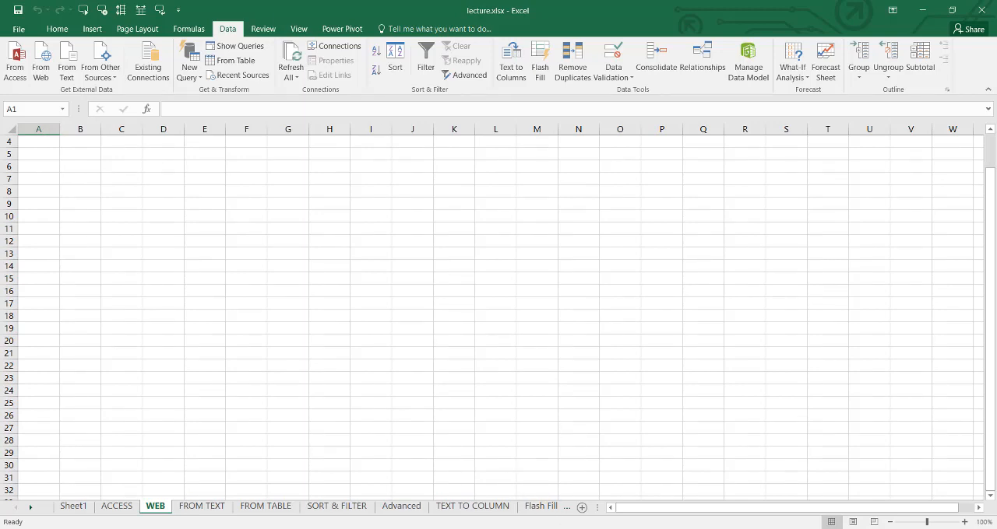
# - Switch to the Chrome browser, search Google for computer and open the Wikipedia article on it
pyautogui.hotkey('alt', 'Tab')
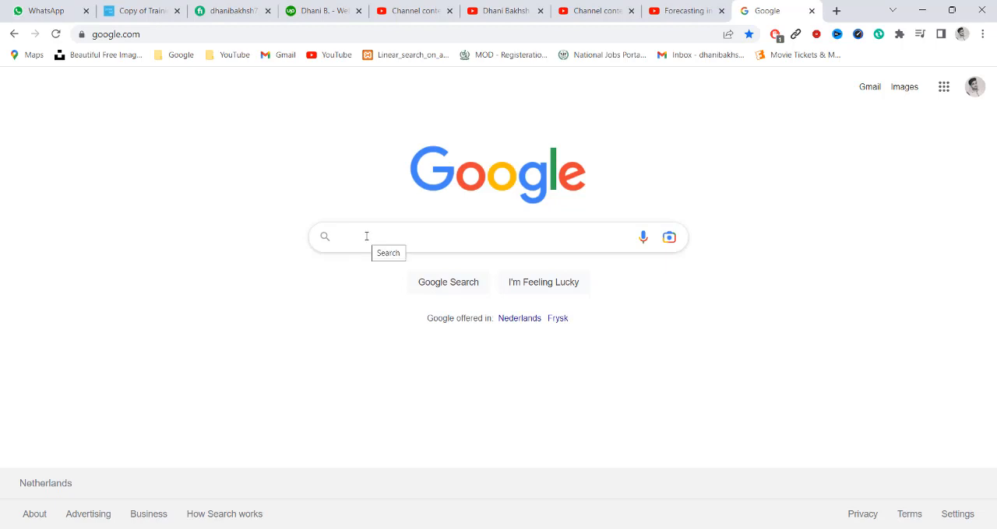
pyautogui.write('computer')
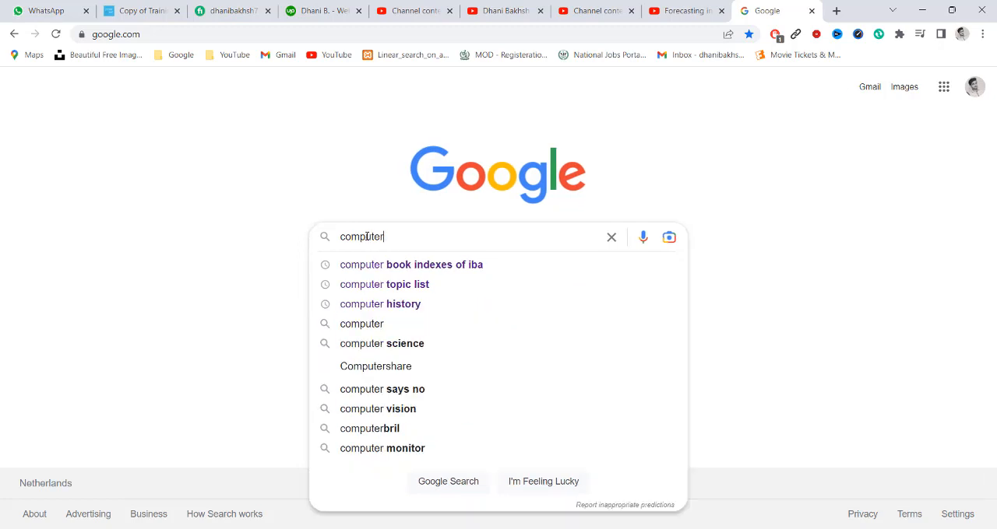
pyautogui.press('Return')
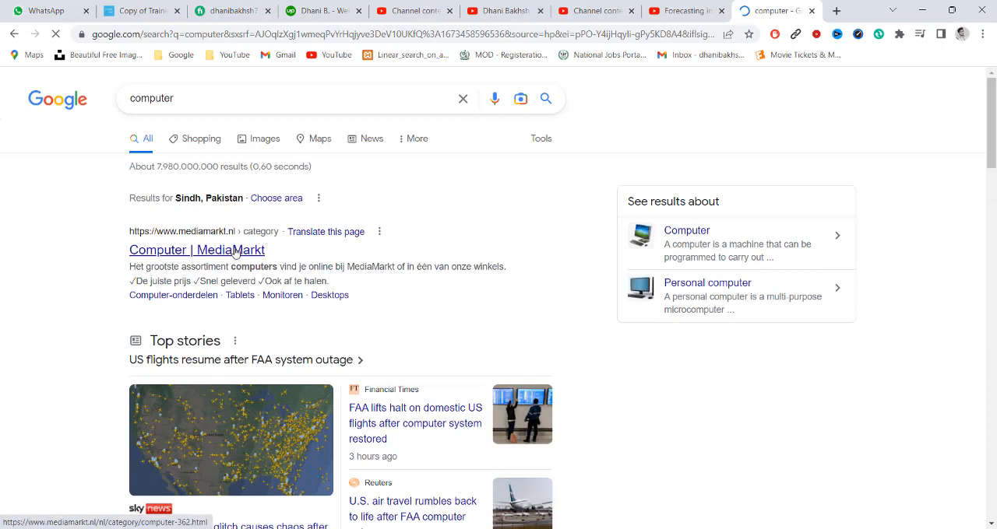
pyautogui.scroll(-8, 234, 253)
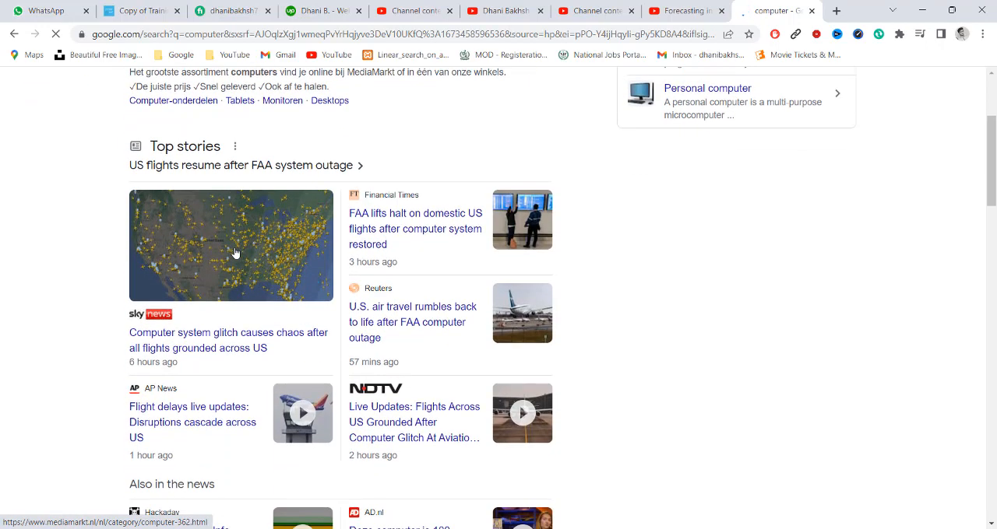
pyautogui.scroll(-2, 234, 253)
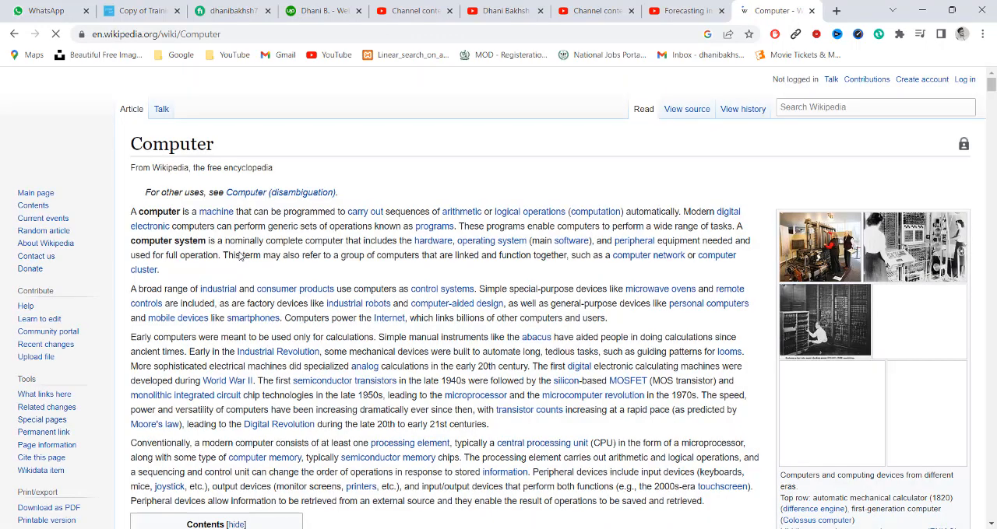
# - Look through the Wikipedia Computer article and copy its web address
pyautogui.scroll(-3, 245, 227)
pyautogui.scroll(-6, 245, 228)
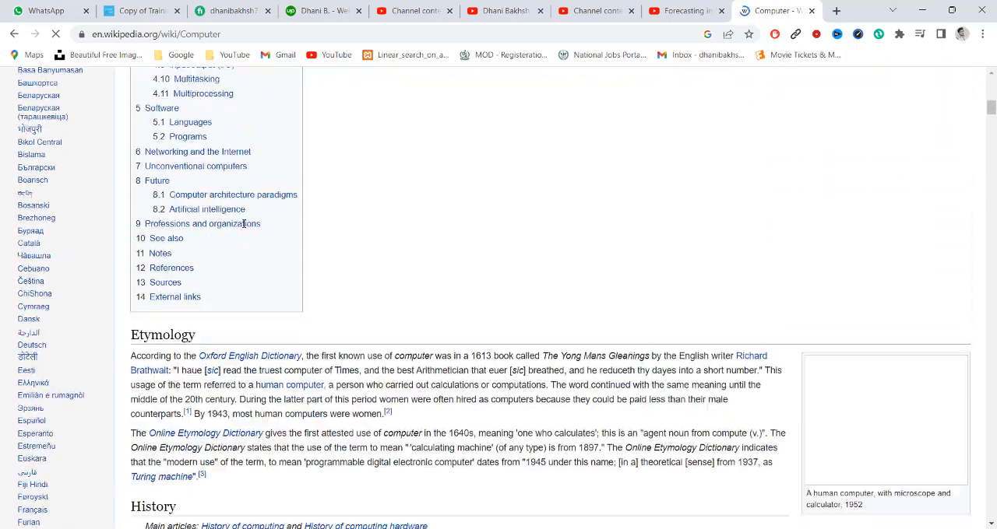
pyautogui.scroll(10, 245, 227)
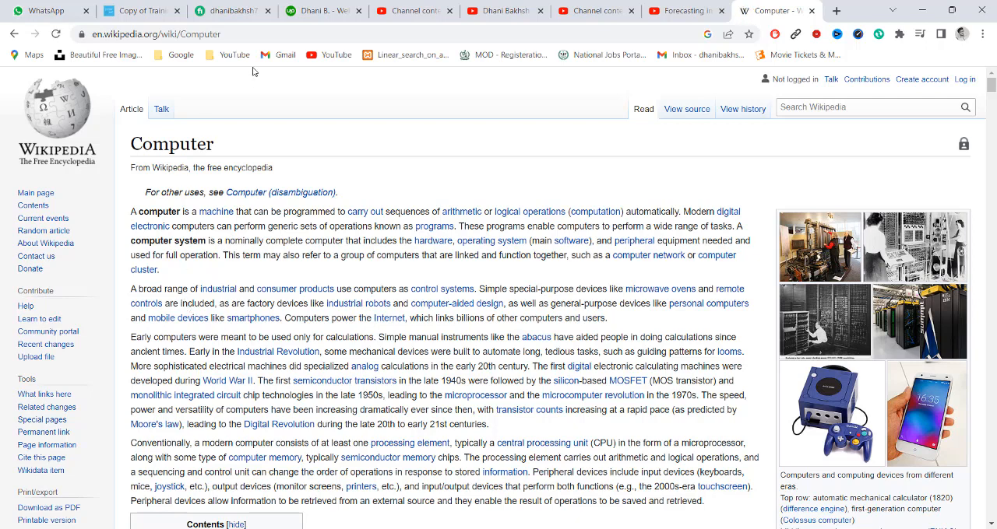
pyautogui.click(227, 37)
pyautogui.hotkey('ctrl', 'c')
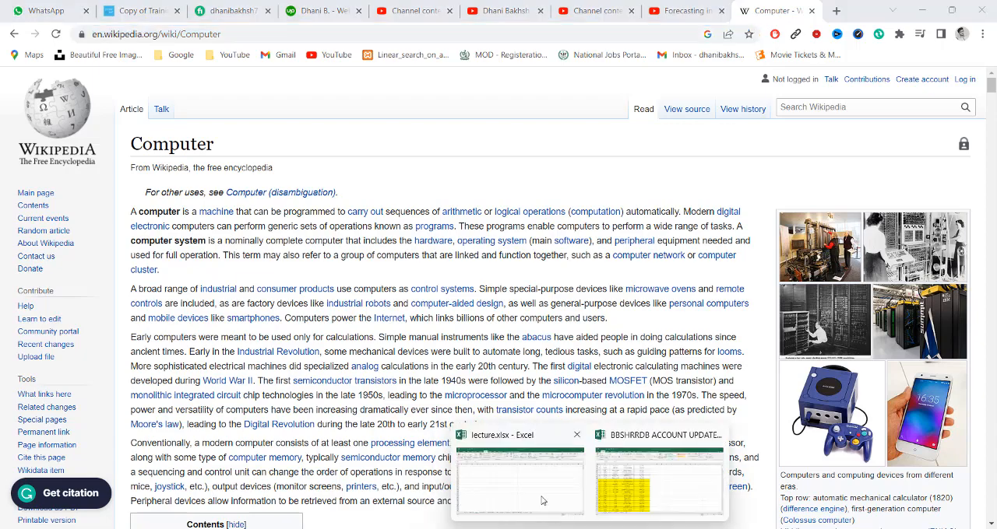
pyautogui.click(542, 499)
pyautogui.click(41, 61)
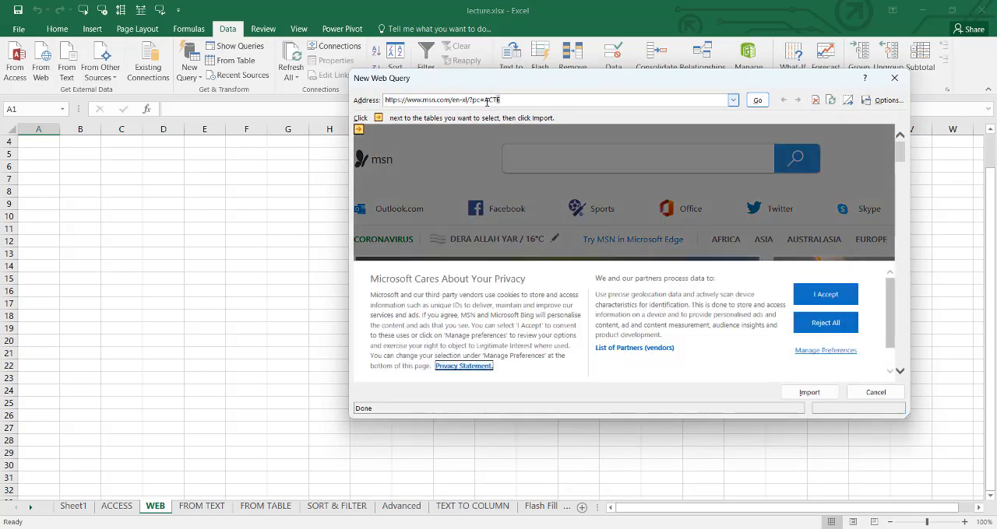
pyautogui.moveTo(499, 100); pyautogui.dragTo(387, 104)
pyautogui.press('BackSpace')
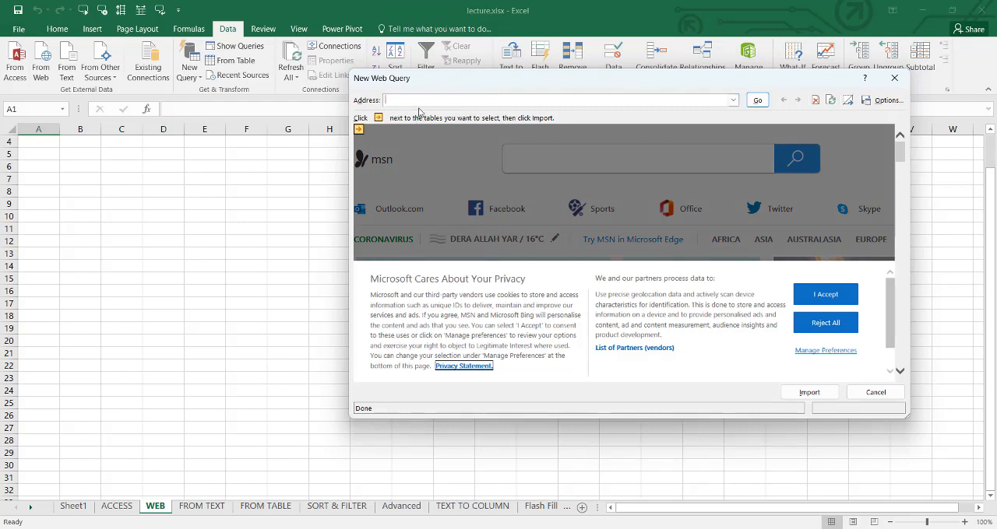
pyautogui.hotkey('ctrl', 'v')
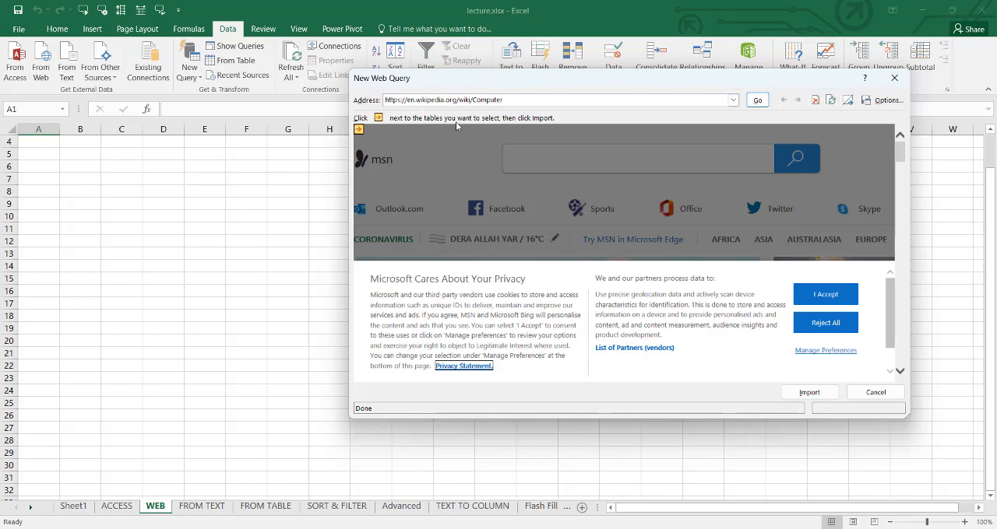
pyautogui.click(755, 102)
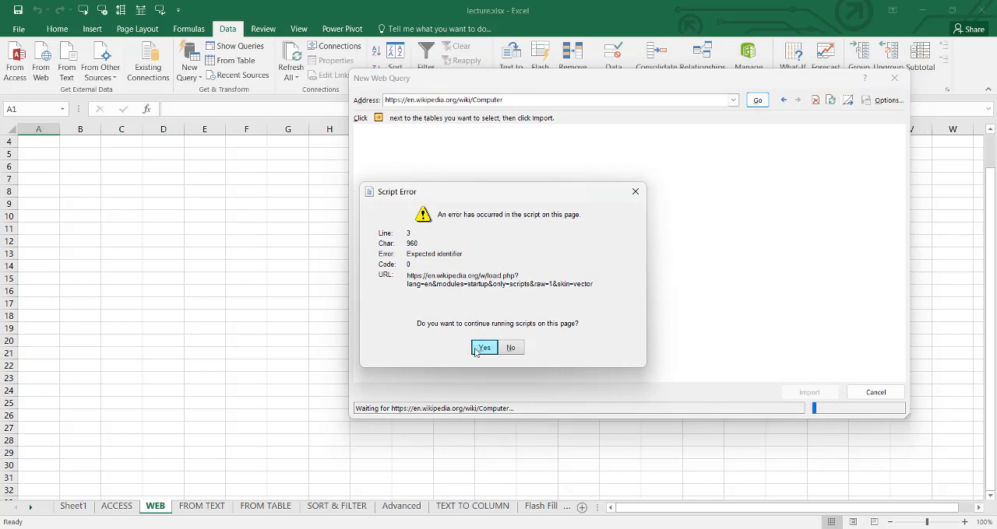
pyautogui.click(483, 348)
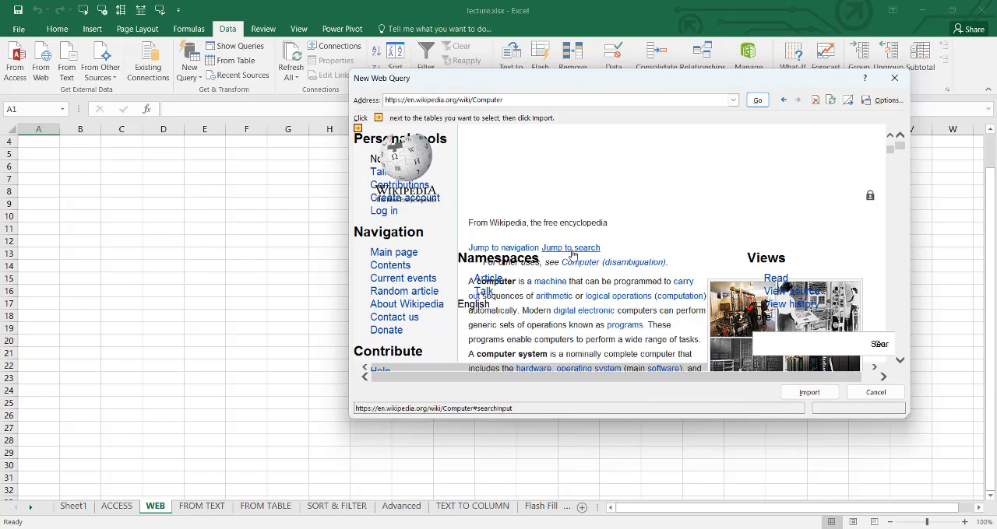
# - Import the loaded web page at cell A1 of the WEB sheet and look through the imported rows
pyautogui.click(809, 392)
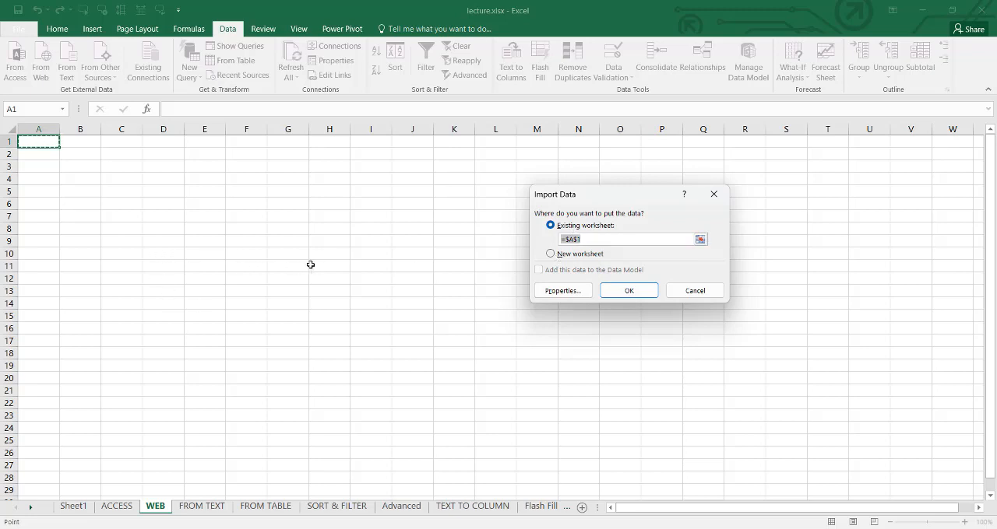
pyautogui.click(606, 293)
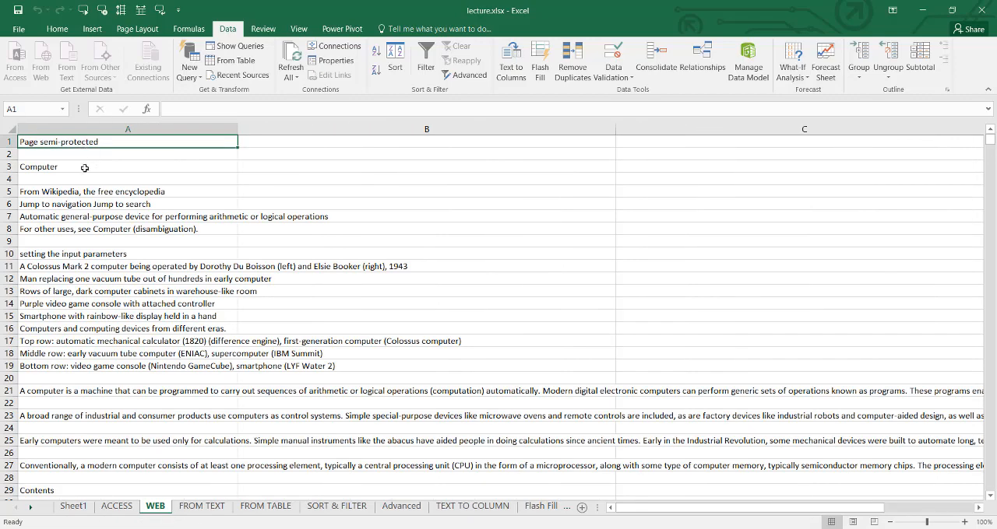
pyautogui.scroll(-20, 84, 168)
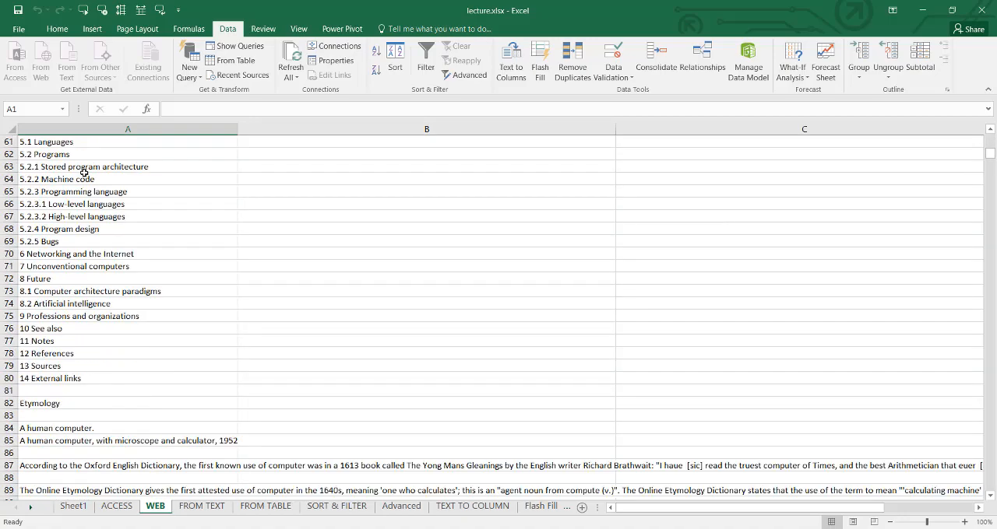
pyautogui.scroll(-20, 84, 173)
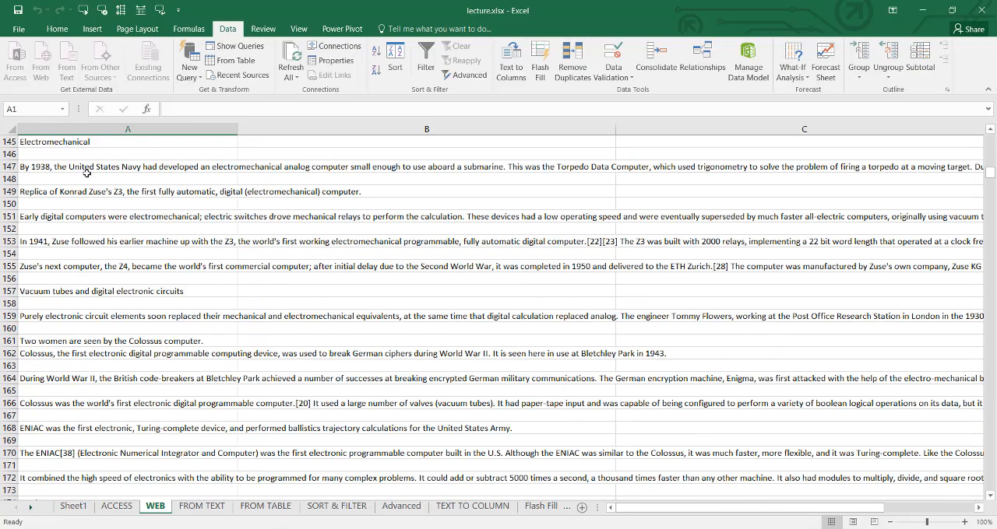
pyautogui.scroll(-20, 86, 172)
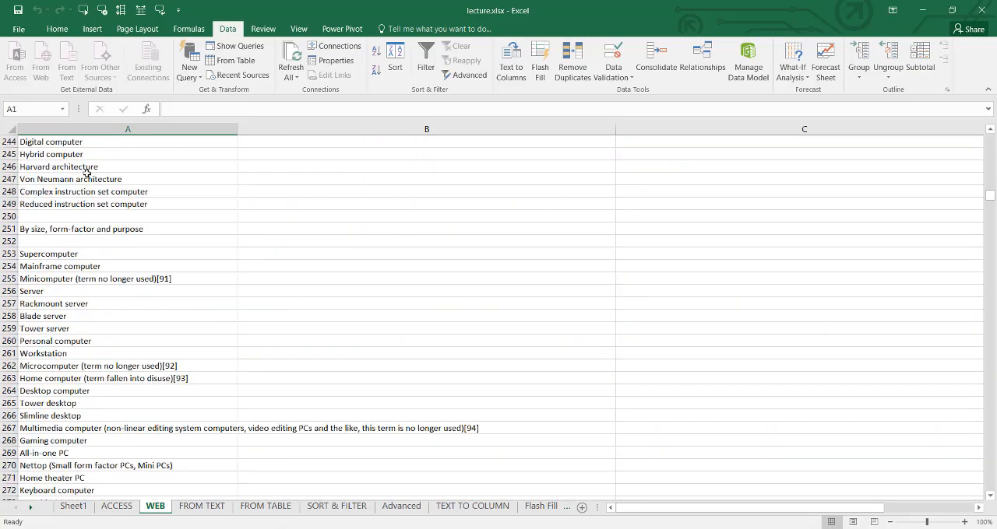
pyautogui.scroll(-5, 86, 173)
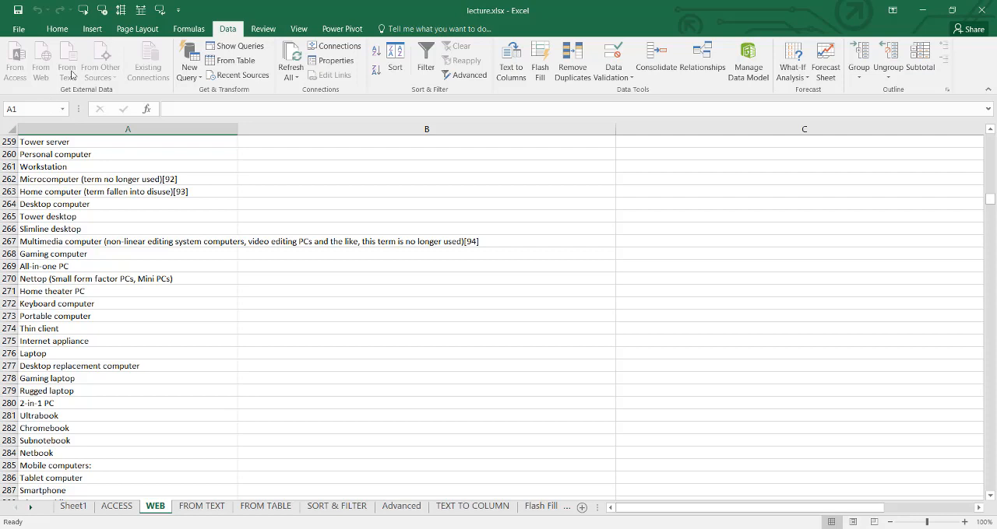
# - Switch to the FROM TEXT sheet and open a blank Notepad window, placing it near the middle of the screen
pyautogui.click(200, 504)
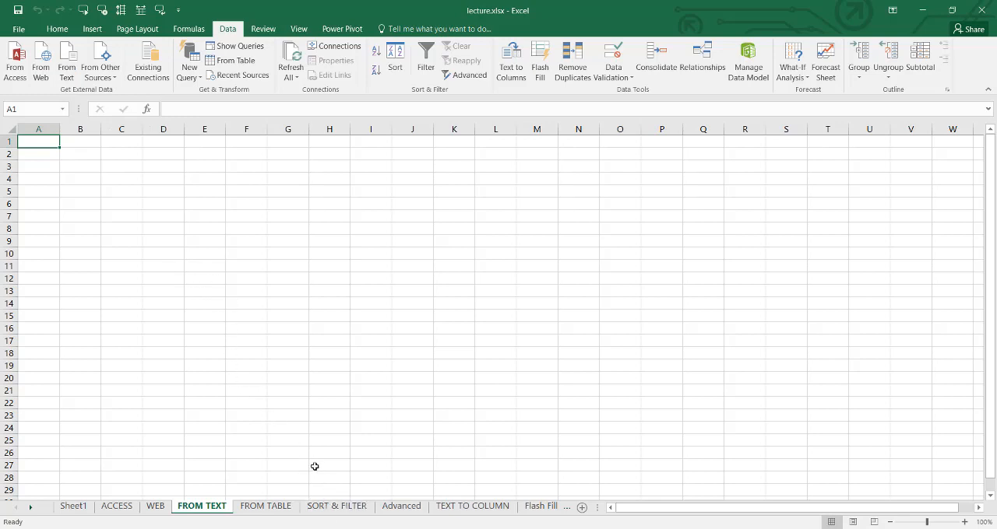
pyautogui.click(343, 528)
pyautogui.press('Escape')
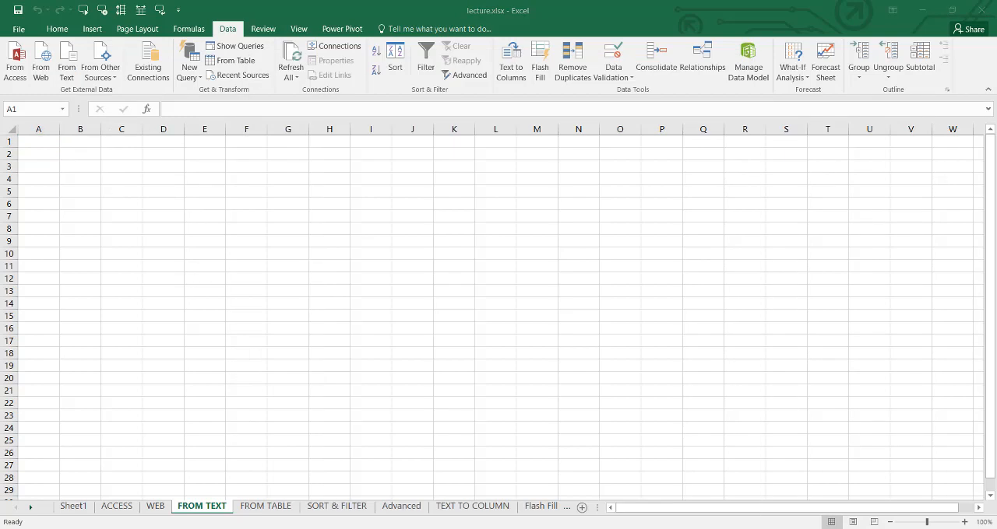
pyautogui.press('super+s')
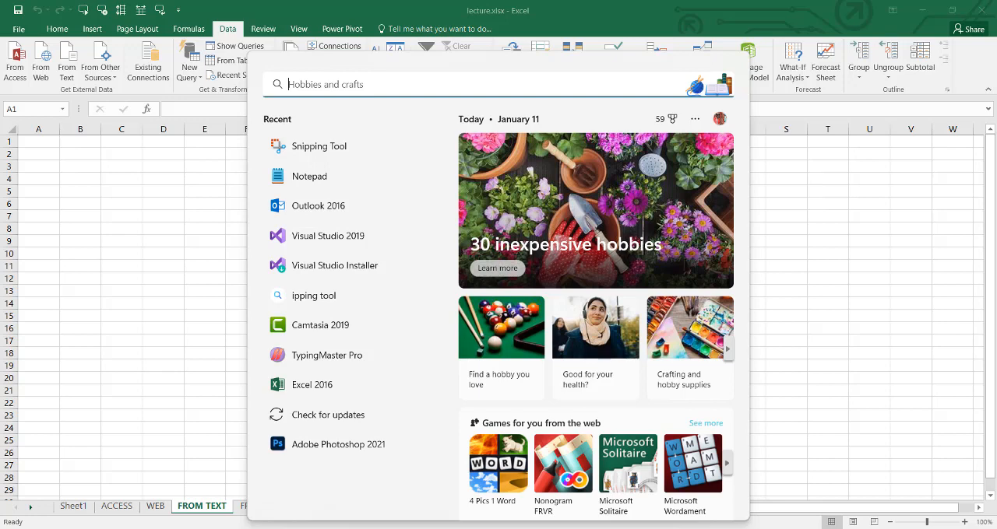
pyautogui.write('NOT')
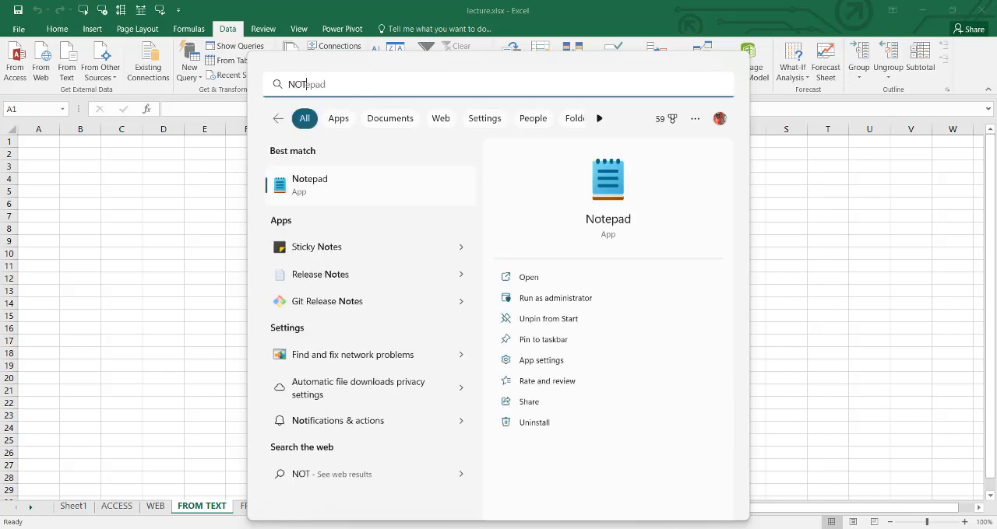
pyautogui.write('E')
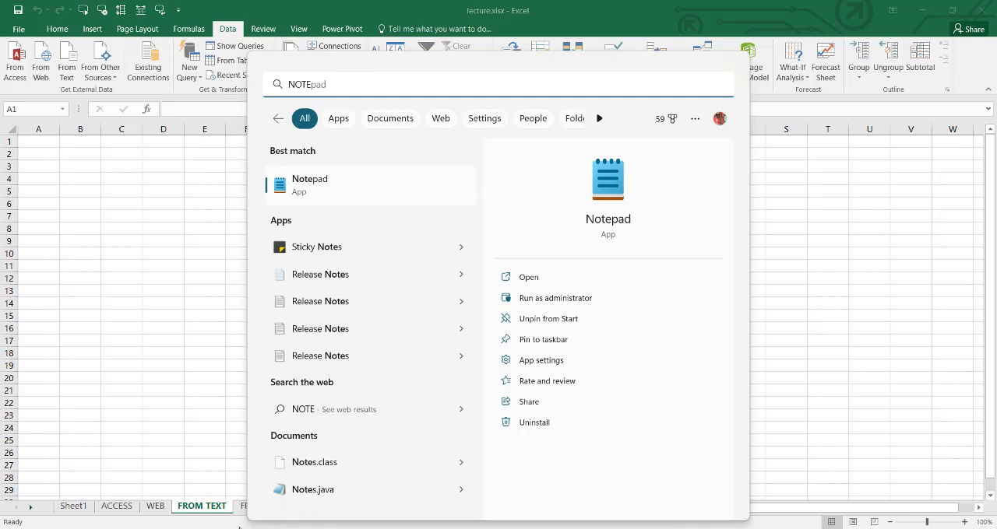
pyautogui.click(313, 192)
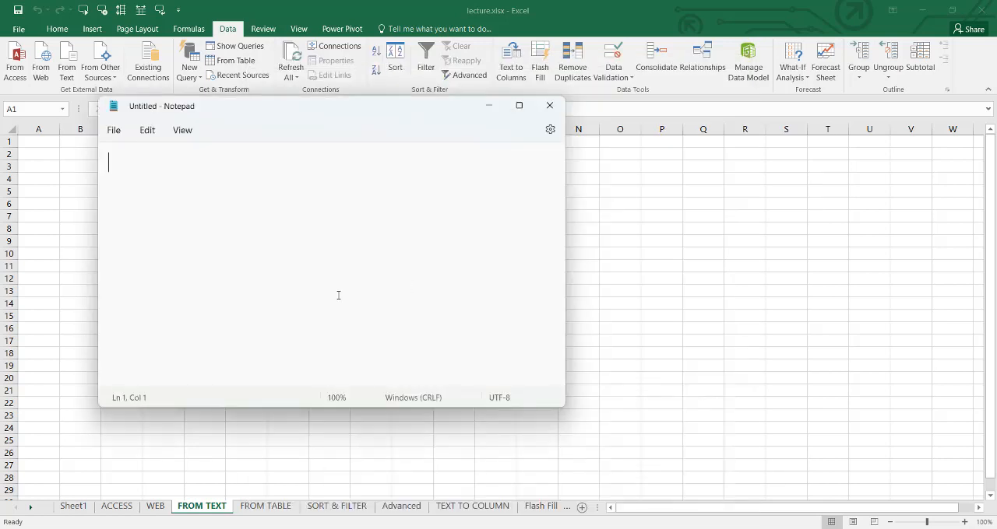
pyautogui.moveTo(338, 114); pyautogui.dragTo(498, 146)
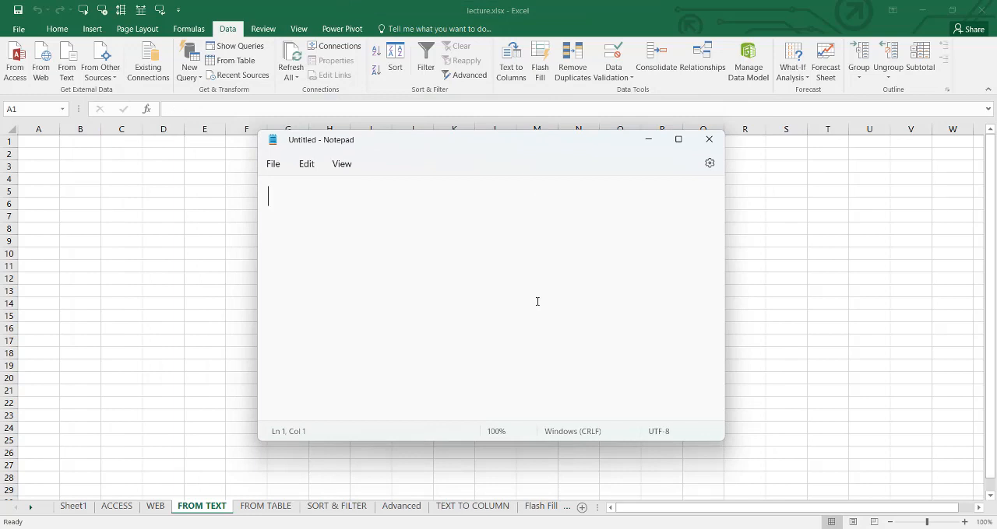
# - Enter a tab-separated header line in Notepad with the columns Name, Fathername, contact and Address
pyautogui.write('nA')
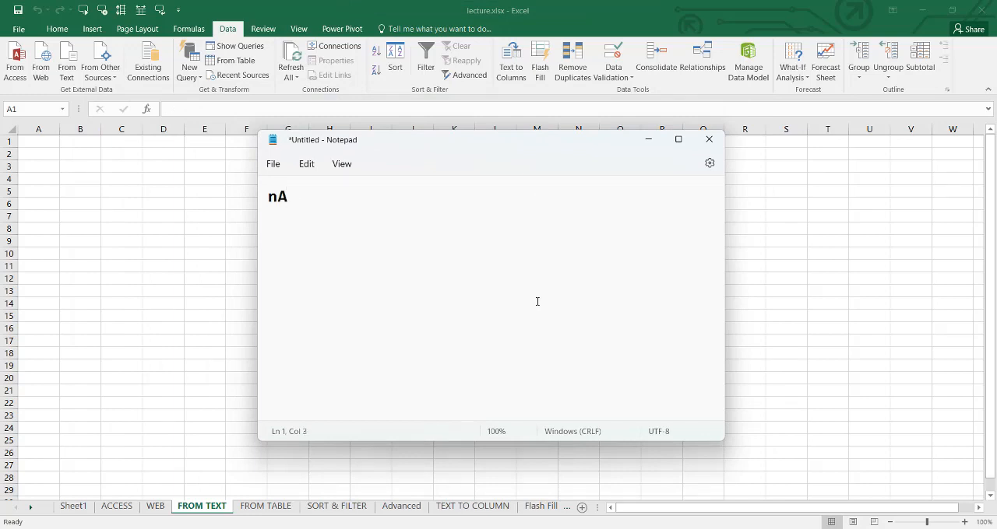
pyautogui.press('BackSpace')
pyautogui.press('BackSpace')
pyautogui.press('capslock')
pyautogui.write('Name')
pyautogui.press('Tab')
pyautogui.write('Fath')
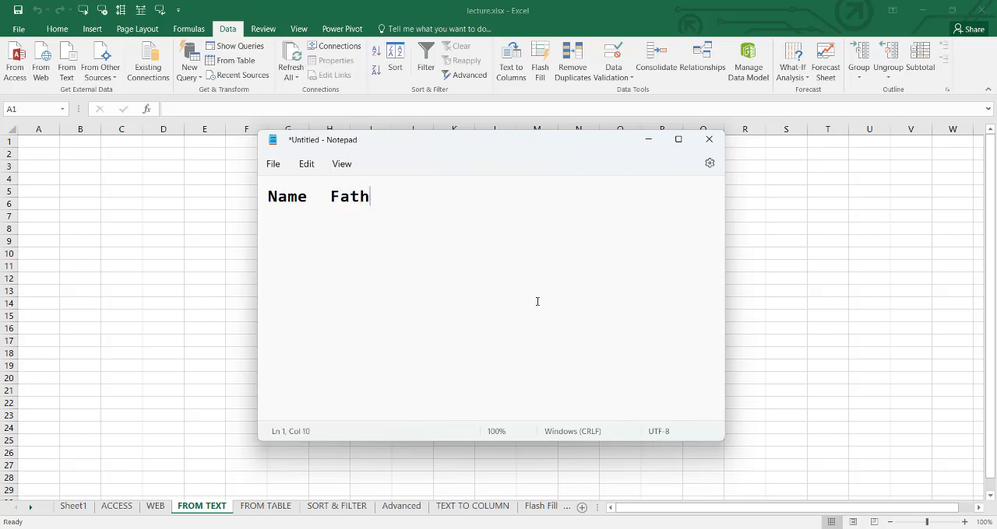
pyautogui.write('ername')
pyautogui.press('Tab')
pyautogui.write('contact')
pyautogui.press('Tab')
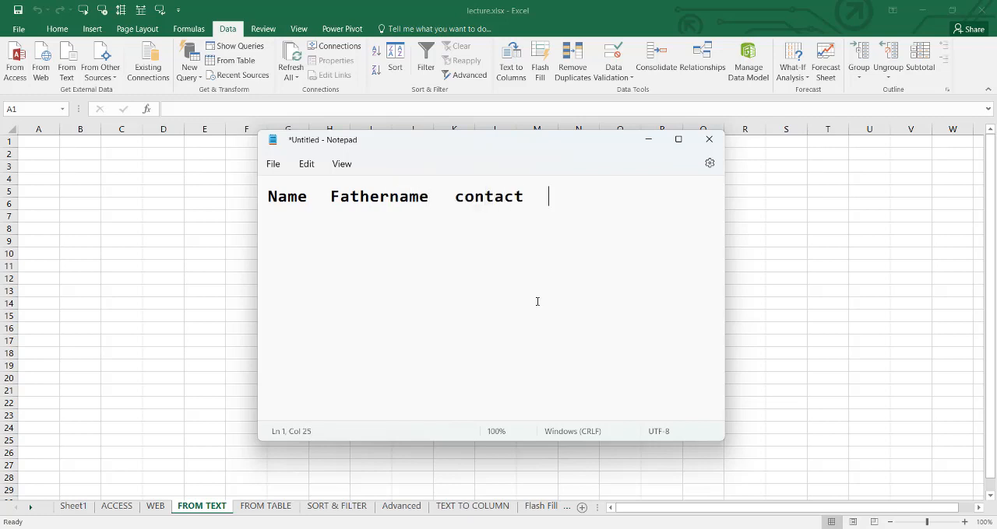
pyautogui.write('Address')
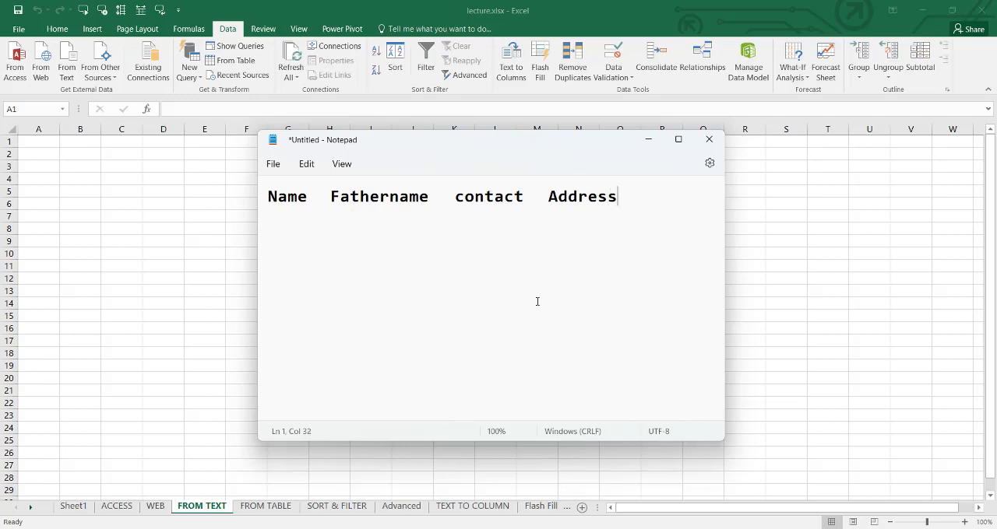
# - Add the first record on a new line with the person's name, father's name, contact number and larkana as address, separated by tabs
pyautogui.press('Return')
pyautogui.press('Tab')
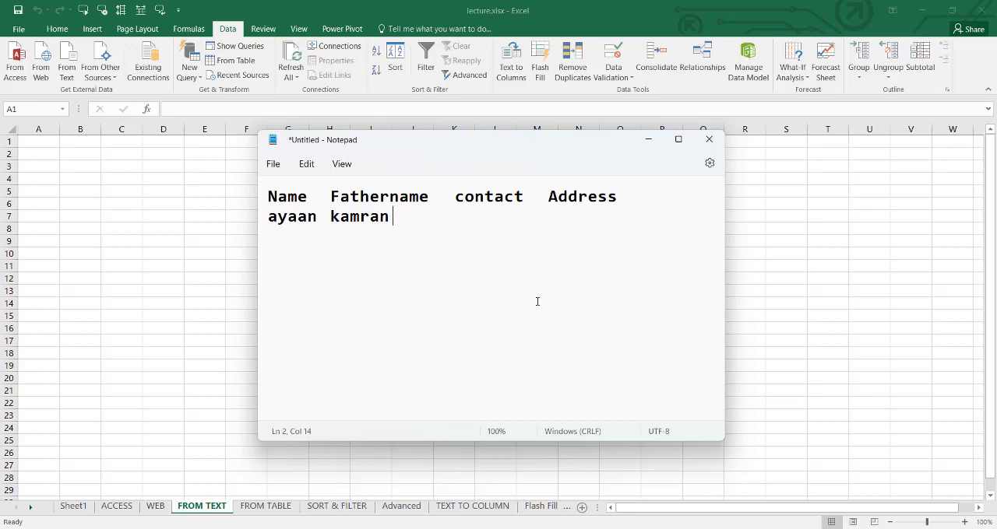
pyautogui.write('saee')
pyautogui.press('BackSpace')
pyautogui.press('BackSpace')
pyautogui.press('BackSpace')
pyautogui.press('BackSpace')
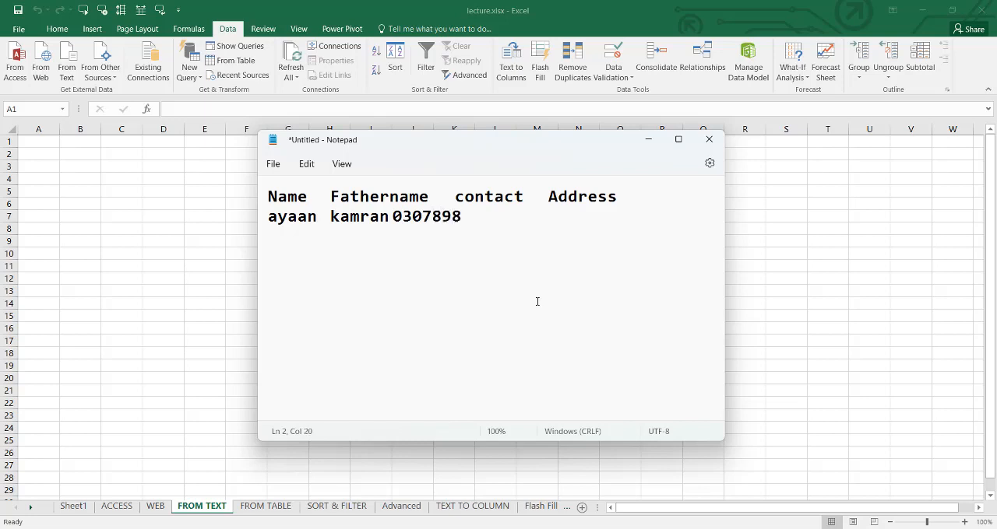
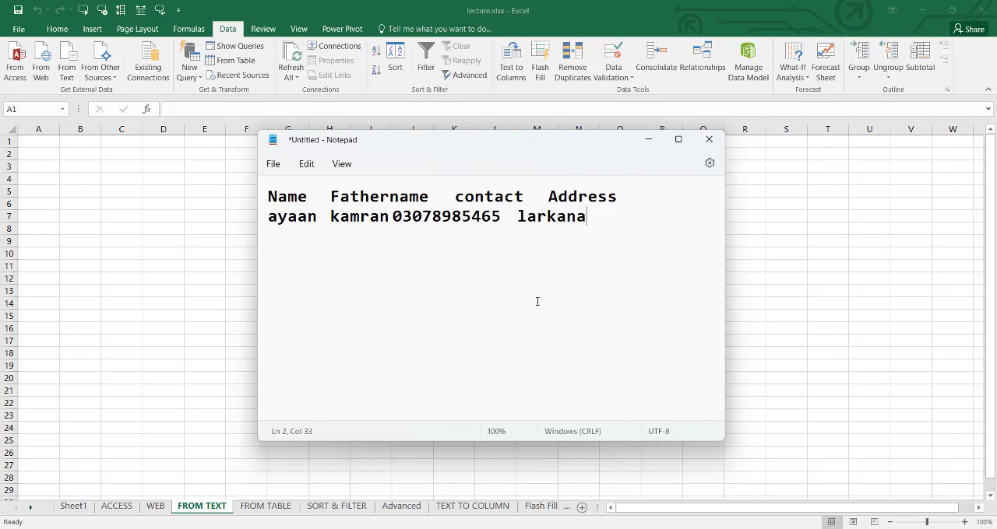
# - Add a second tab-separated record with the person's name, father's name, contact number and sukkur as address
pyautogui.press('Return')
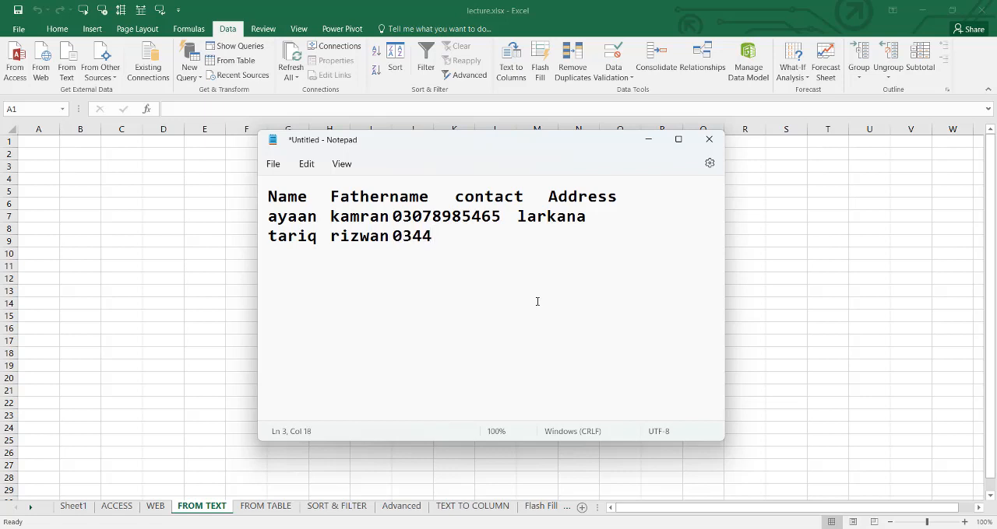
pyautogui.press('Tab')
pyautogui.write('sukkur')
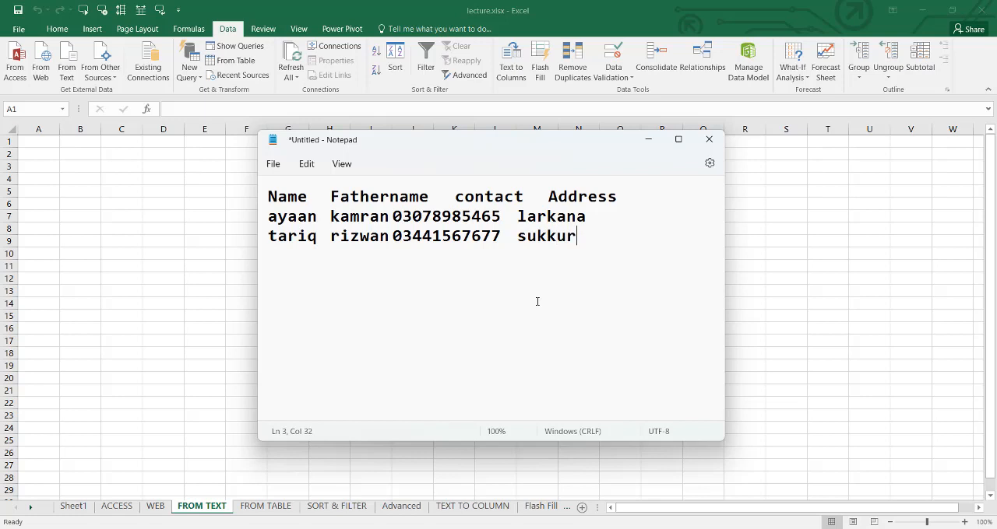
# - Add a third tab-separated record with the person's name, father's name, contact number and karachi as address
pyautogui.press('Return')
pyautogui.press('Tab')
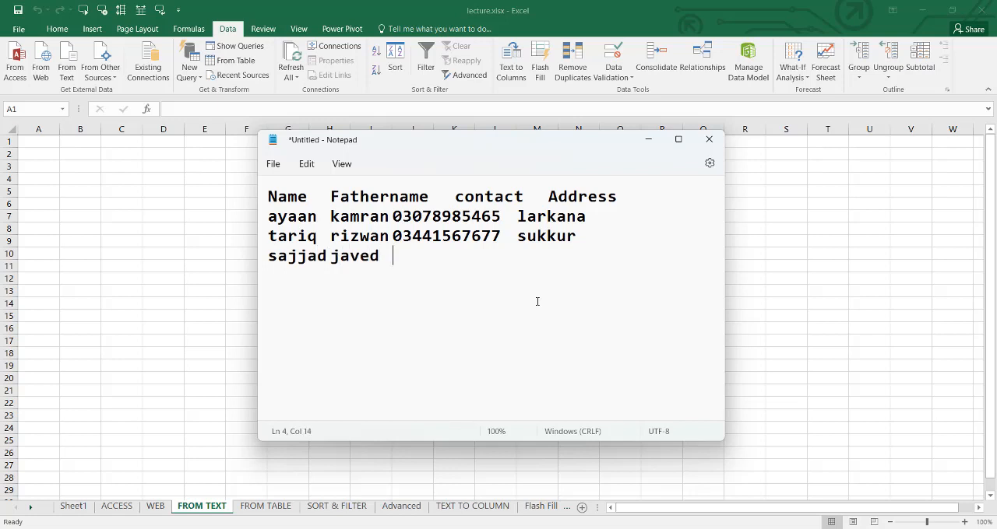
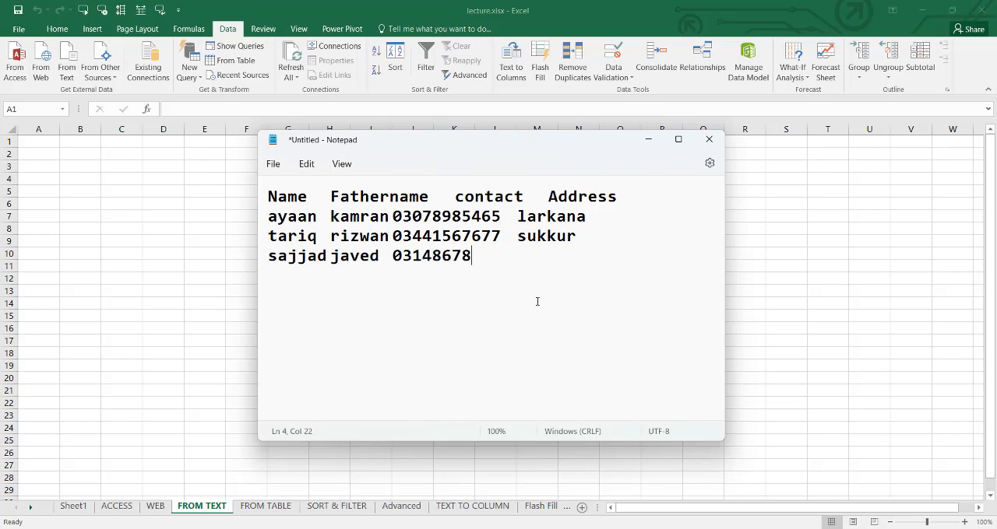
pyautogui.press('Tab')
pyautogui.write('karachi')
pyautogui.press('BackSpace')
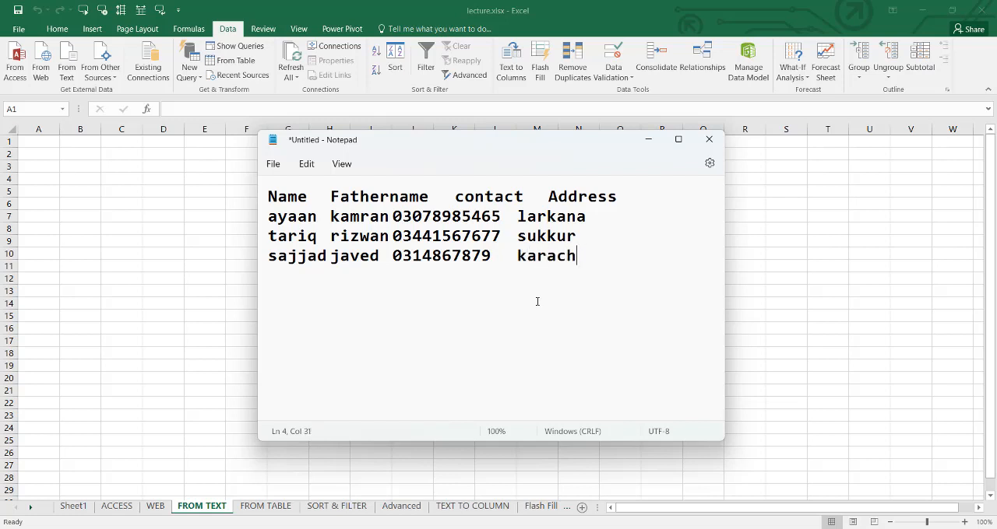
pyautogui.write('i')
# - Add a fourth tab-separated record with the person's name, father's name, contact number and dadu as address
pyautogui.press('Return')
pyautogui.write('usma')
pyautogui.write('ira')
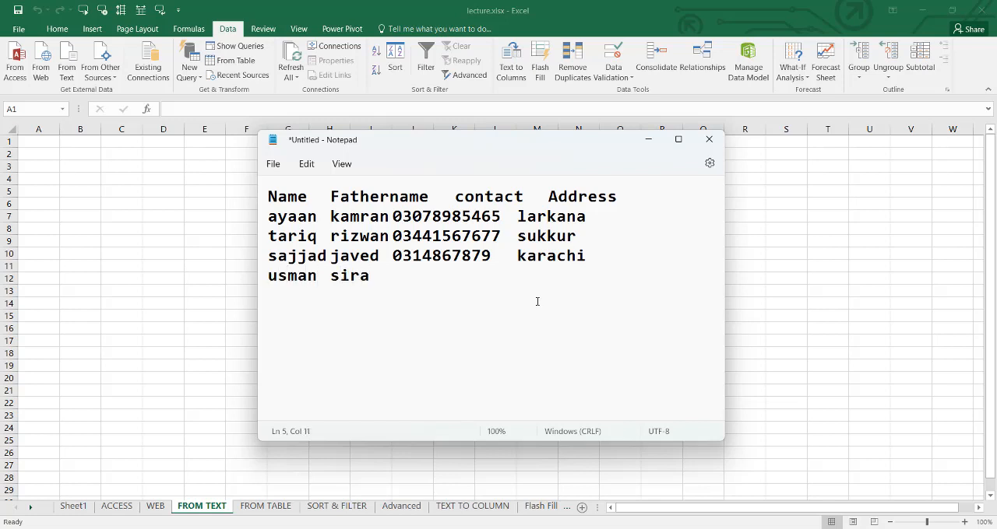
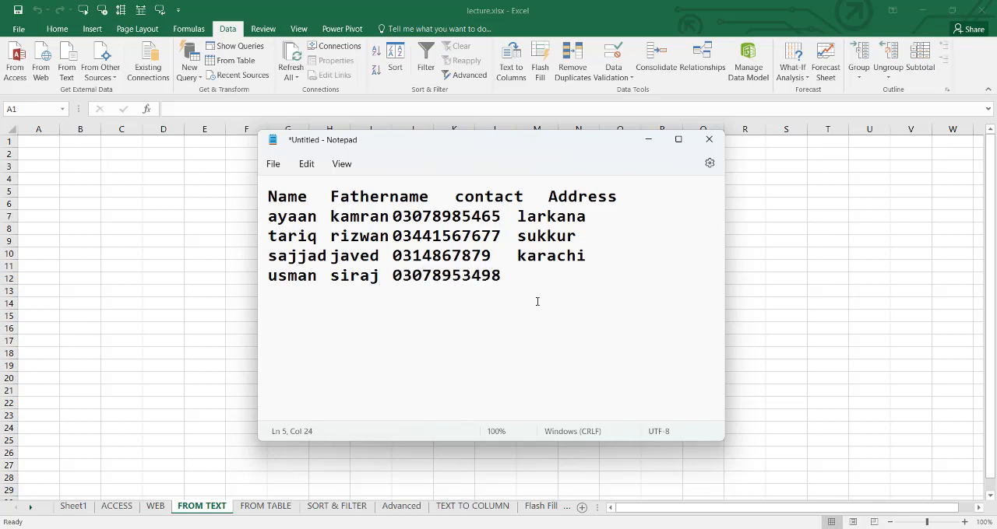
pyautogui.write('dadu')
# - Save the text file on the Desktop as from text.txt and close Notepad
pyautogui.click(274, 164)
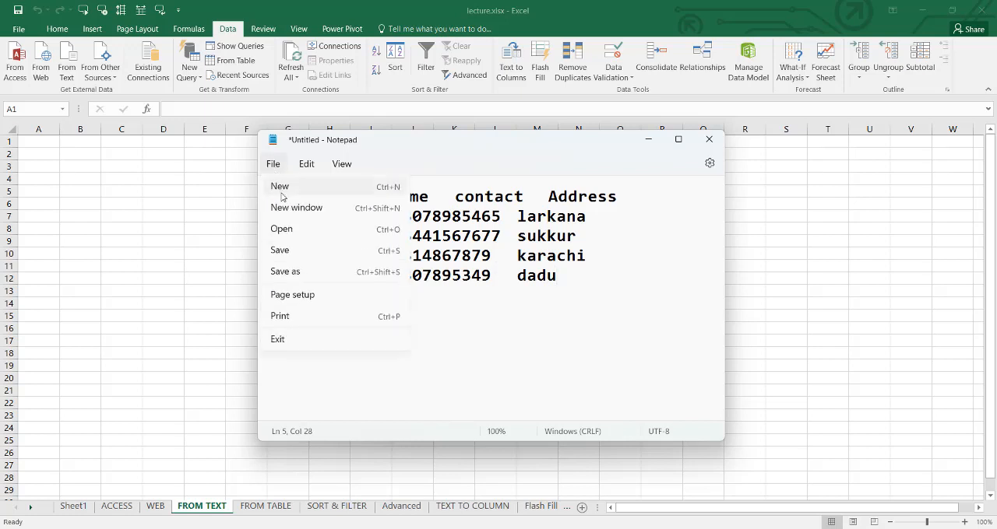
pyautogui.click(282, 250)
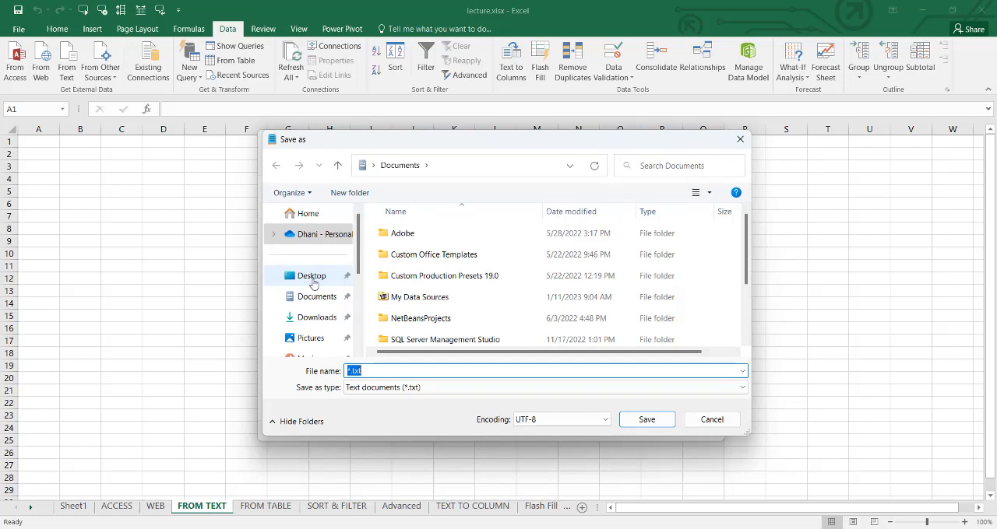
pyautogui.click(312, 282)
pyautogui.click(374, 370)
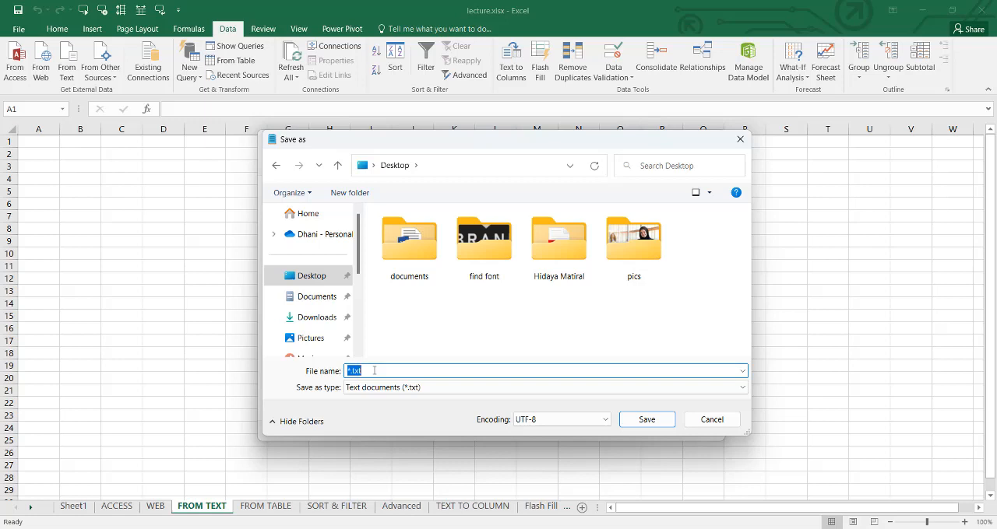
pyautogui.write('from te')
pyautogui.press('Return')
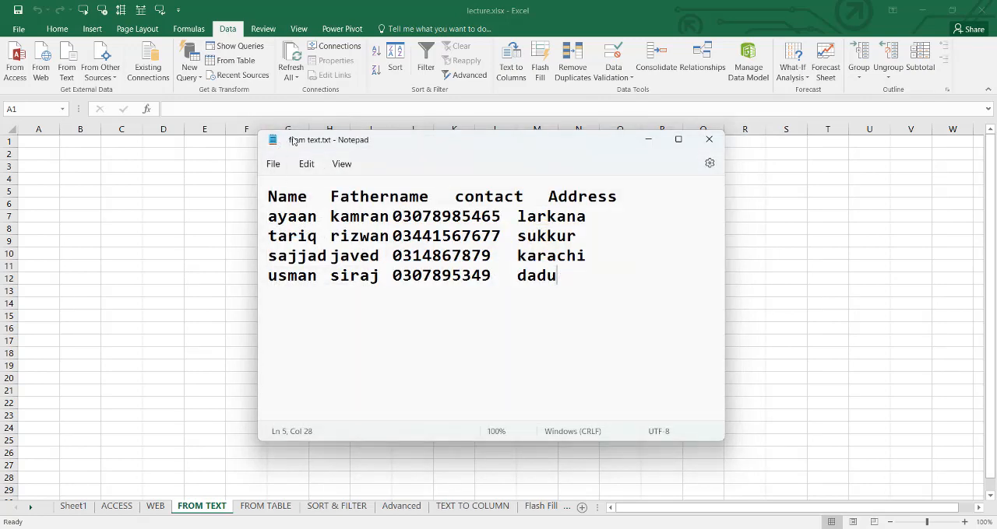
pyautogui.click(708, 142)
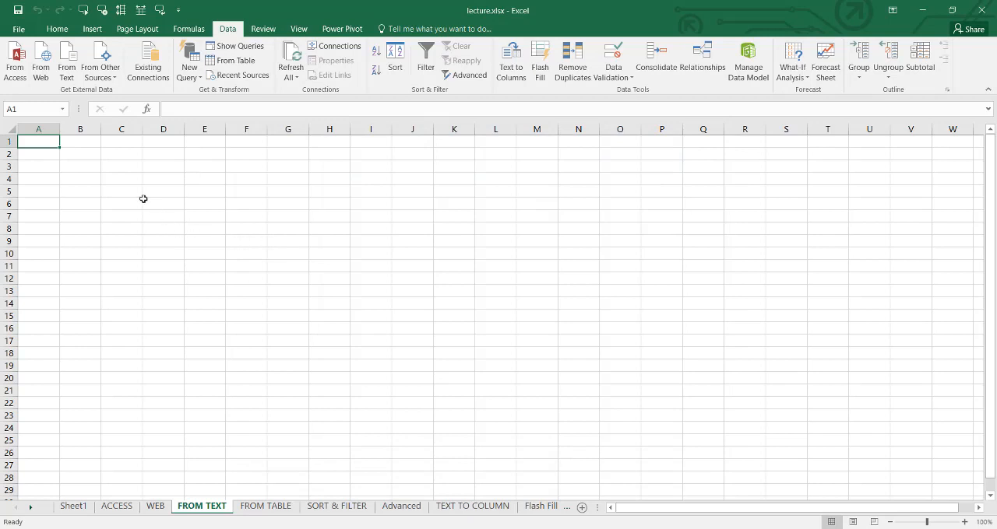
# - In lecture.xlsx, start a text import of from text.txt from the Desktop, treating the data as Delimited
pyautogui.click(66, 62)
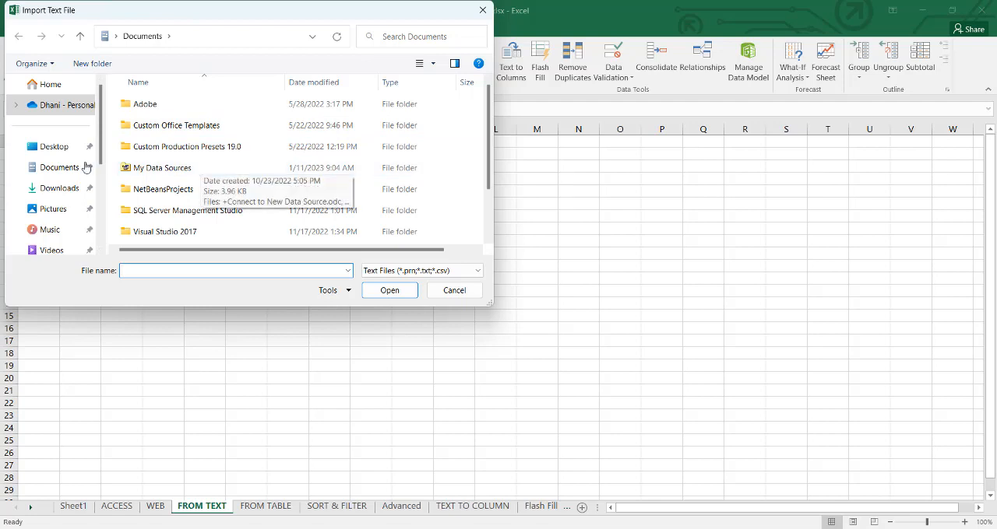
pyautogui.scroll(-2, 102, 156)
pyautogui.scroll(2, 102, 156)
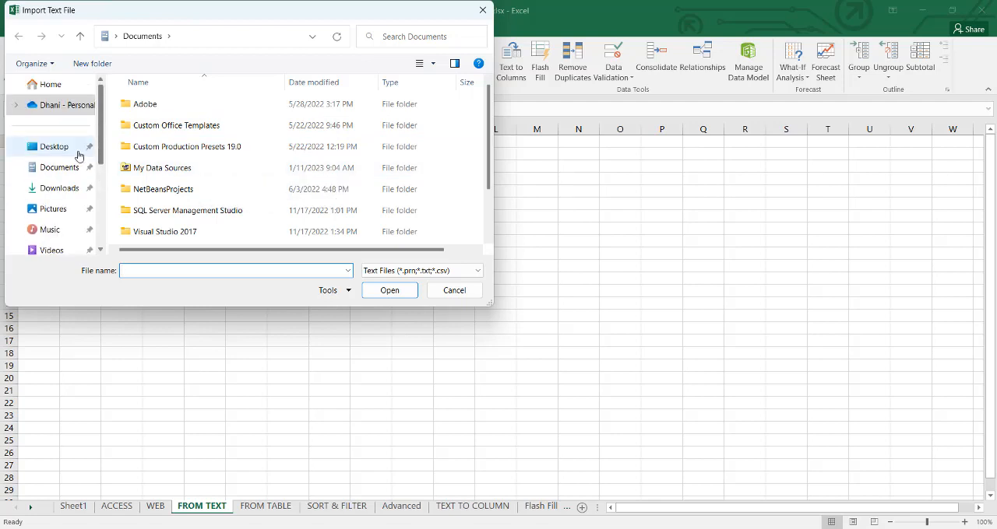
pyautogui.click(59, 148)
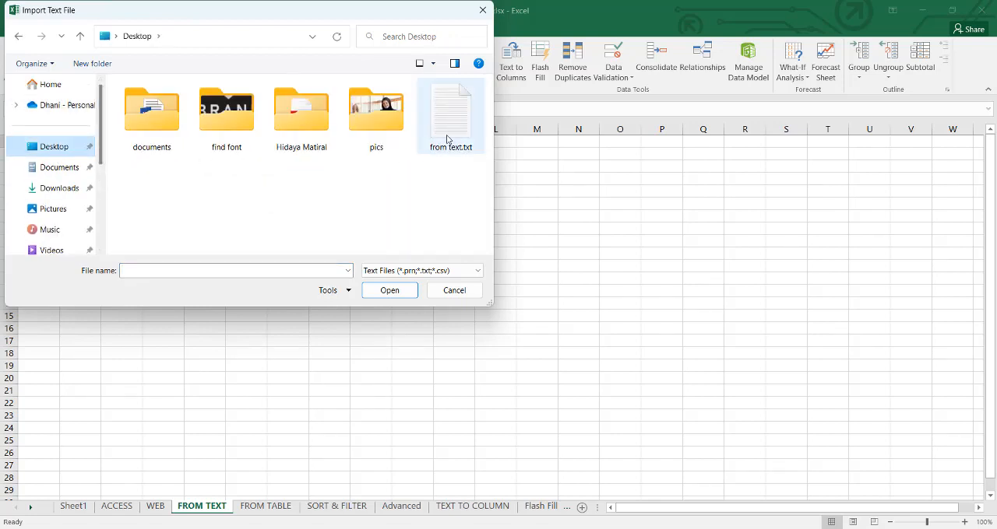
pyautogui.click(448, 138)
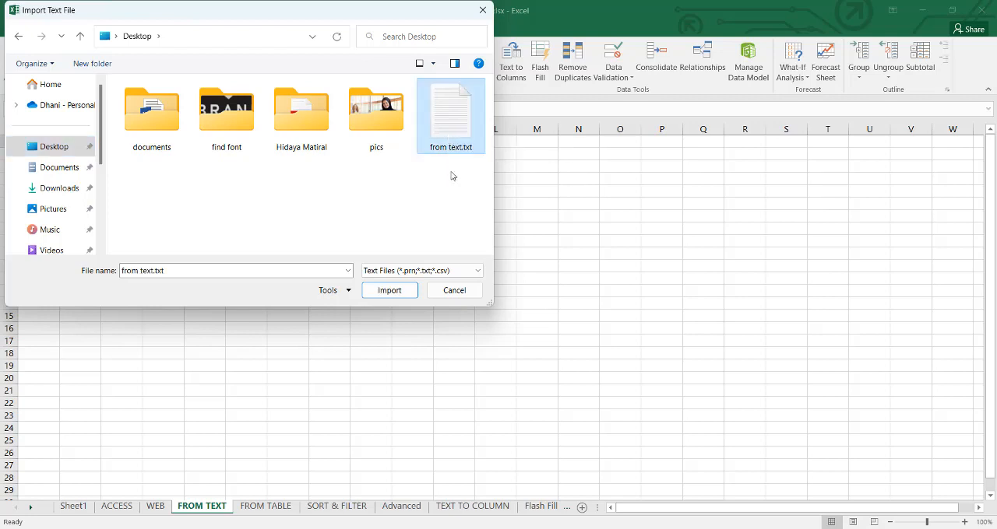
pyautogui.click(377, 292)
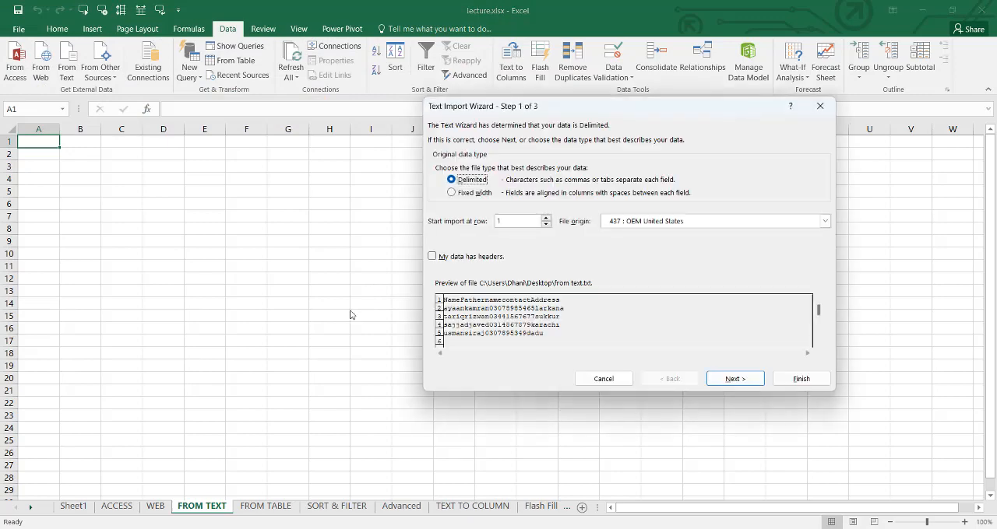
pyautogui.moveTo(543, 109); pyautogui.dragTo(429, 102)
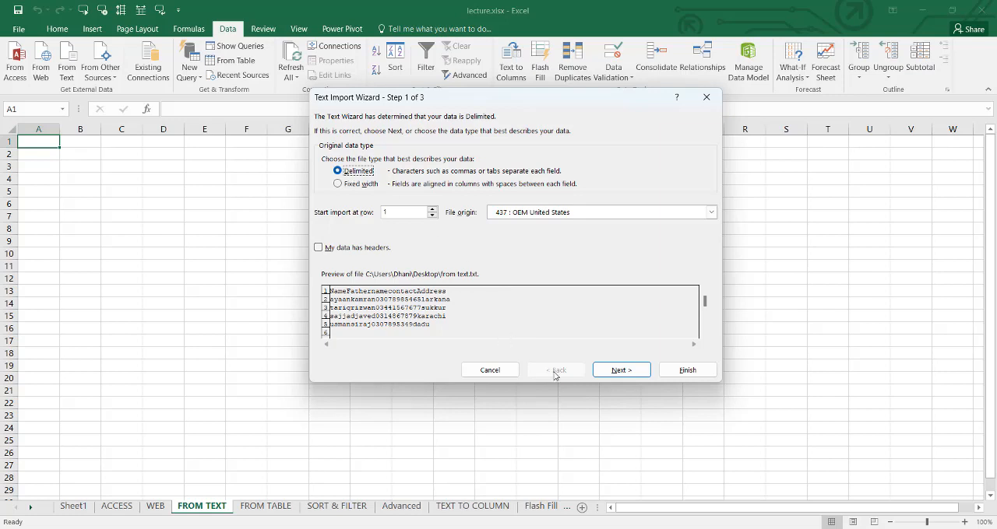
pyautogui.click(600, 372)
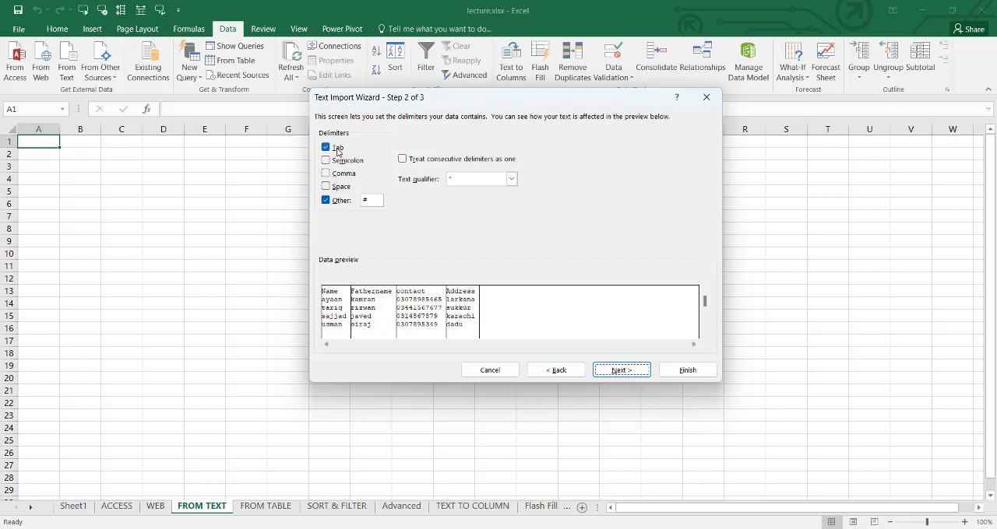
# - Turn off the Other delimiter and keep Tab as the only delimiter for the text import
pyautogui.click(339, 201)
pyautogui.click(339, 201)
pyautogui.click(326, 200)
pyautogui.click(325, 200)
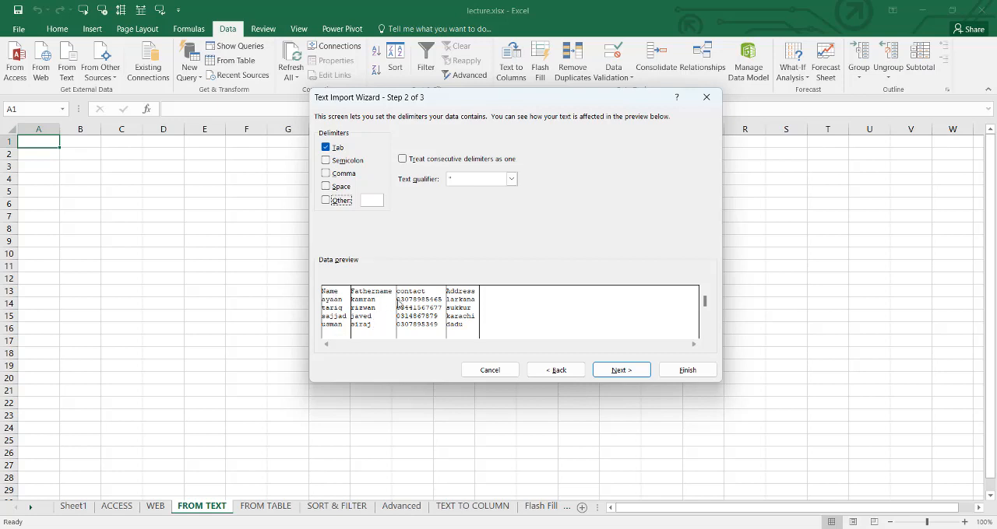
pyautogui.click(325, 148)
pyautogui.click(325, 148)
pyautogui.click(621, 371)
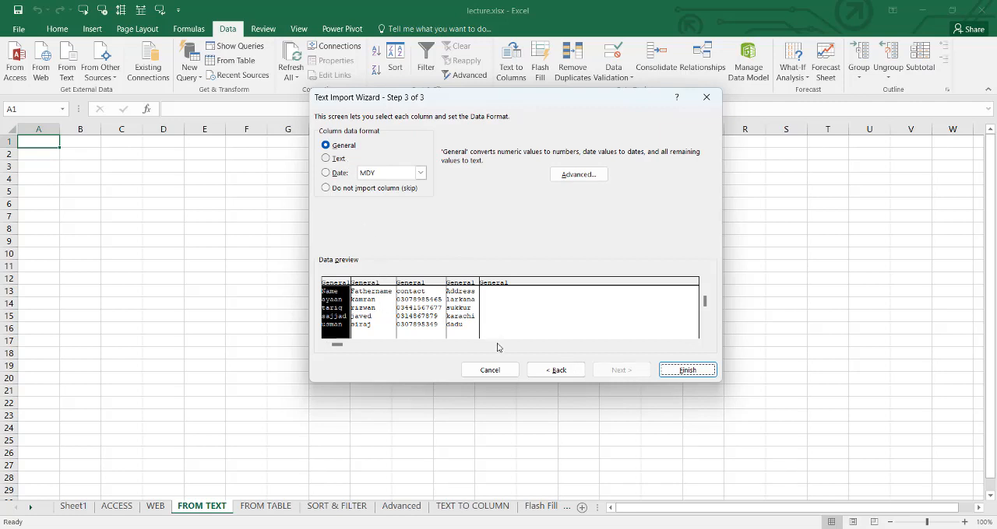
# - Finish the text import with the General column format, placing the data in the existing worksheet at cell A1
pyautogui.click(677, 374)
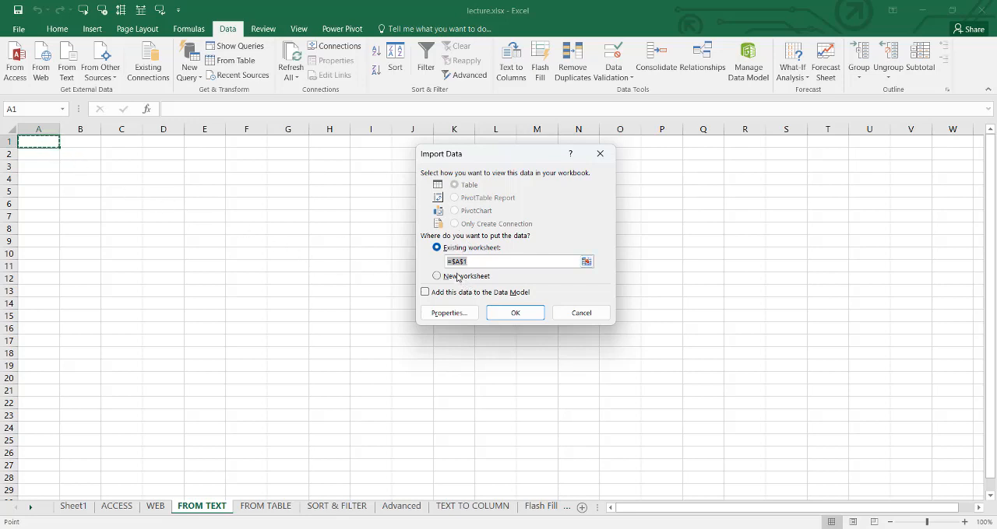
pyautogui.click(515, 312)
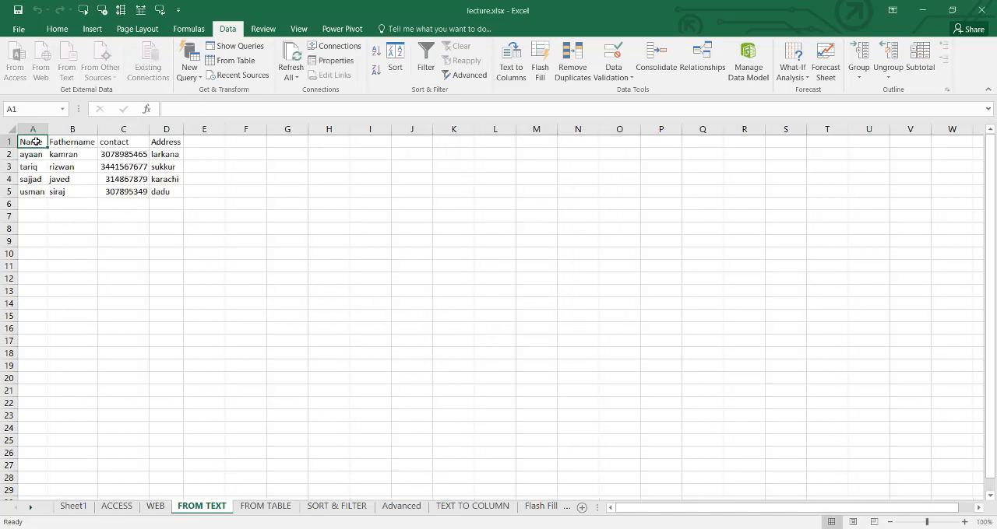
pyautogui.click(111, 204)
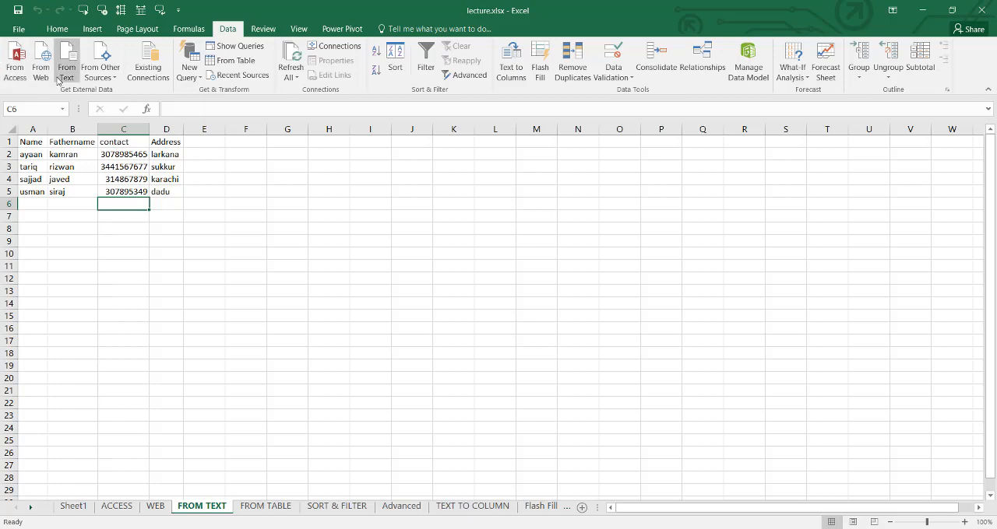
# - Look through the other external data sources and the list of existing connections
pyautogui.click(108, 79)
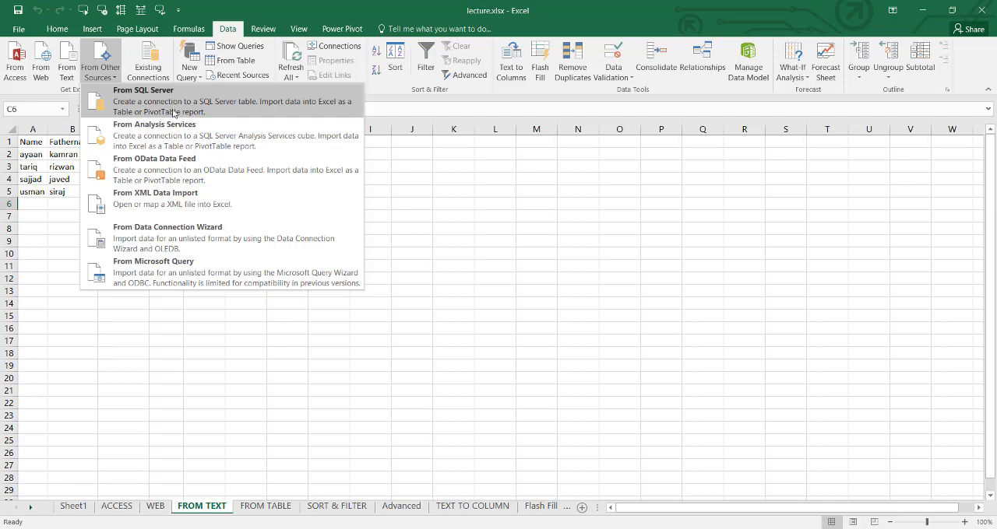
pyautogui.click(40, 167)
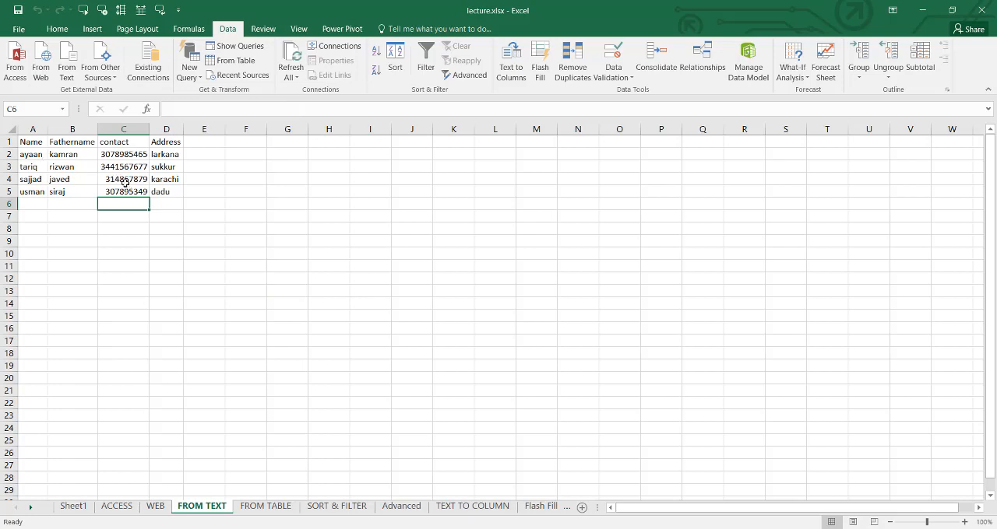
pyautogui.click(148, 74)
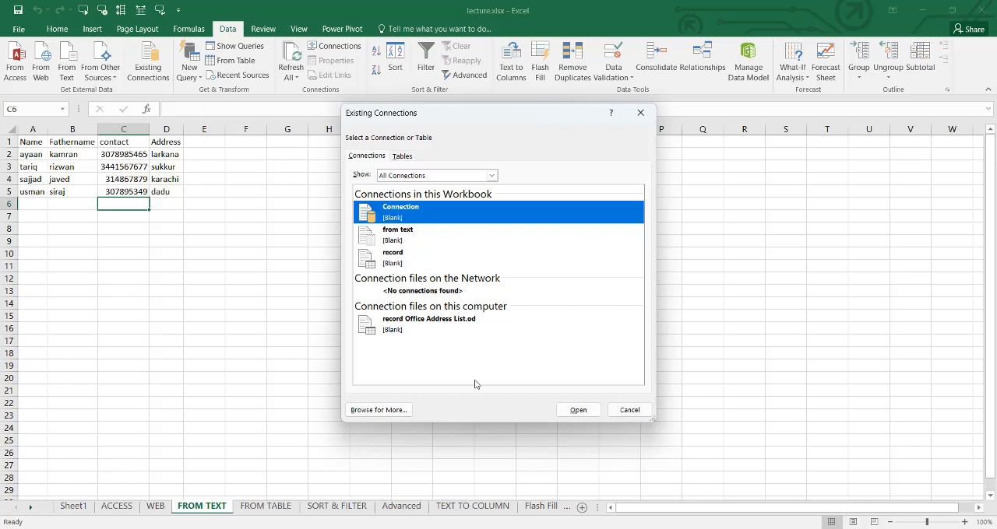
# - Close the existing connections list and look through the file and database sources offered for a new query
pyautogui.click(628, 411)
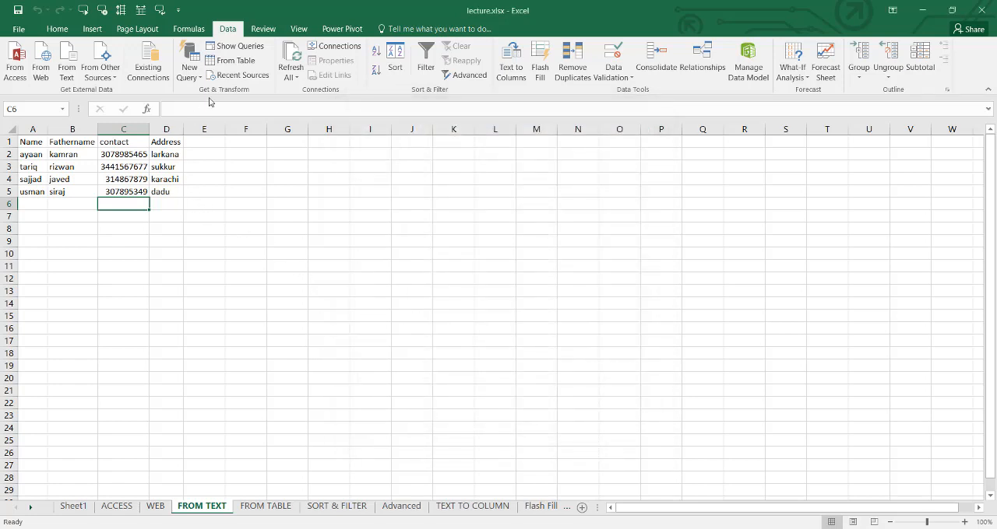
pyautogui.click(197, 79)
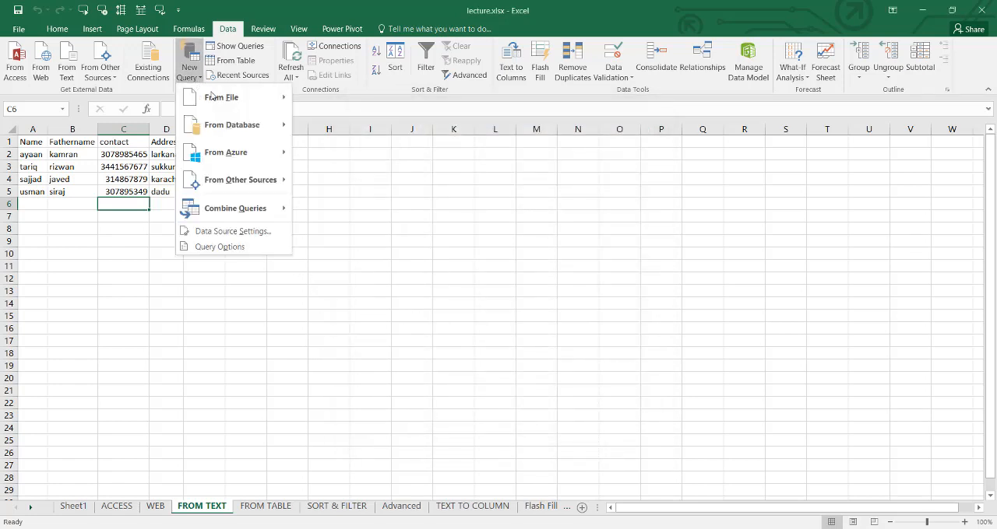
pyautogui.moveTo(234, 109)
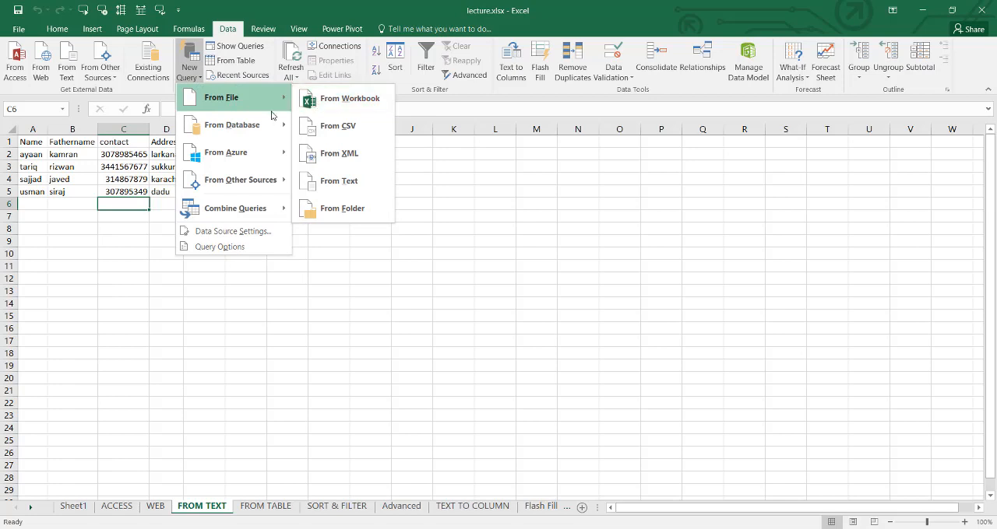
pyautogui.moveTo(262, 121)
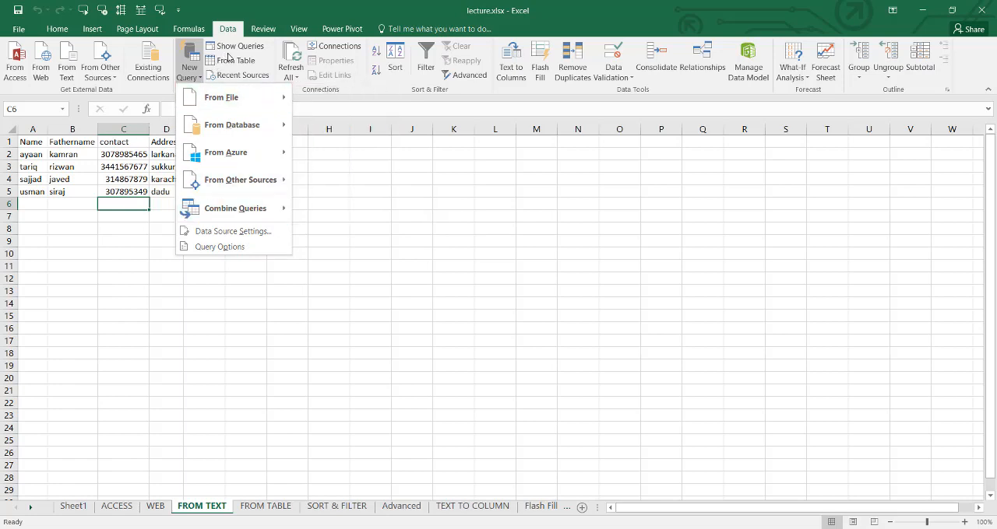
# - Show the workbook queries and delete the ADMISSION RECORD query
pyautogui.click(232, 51)
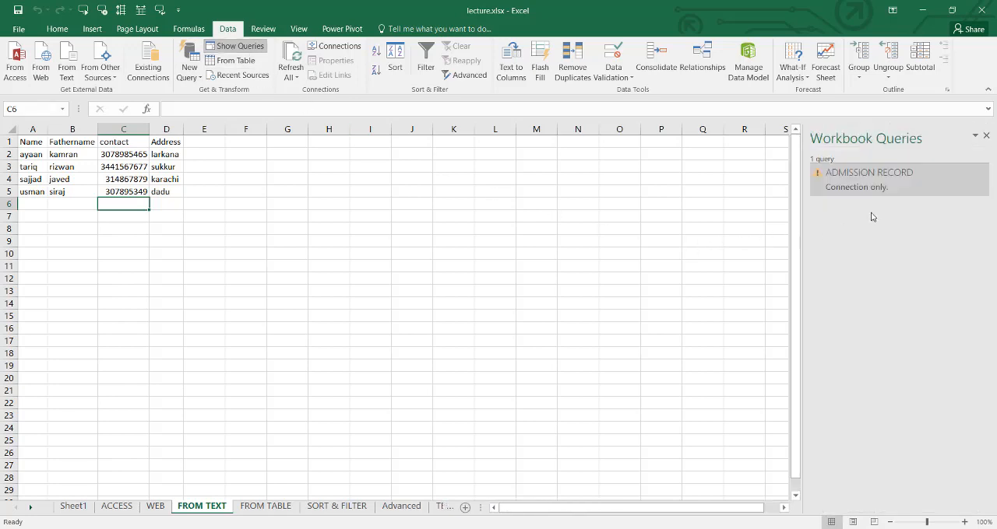
pyautogui.moveTo(852, 186)
pyautogui.moveTo(824, 172)
pyautogui.rightClick(981, 172)
pyautogui.click(909, 220)
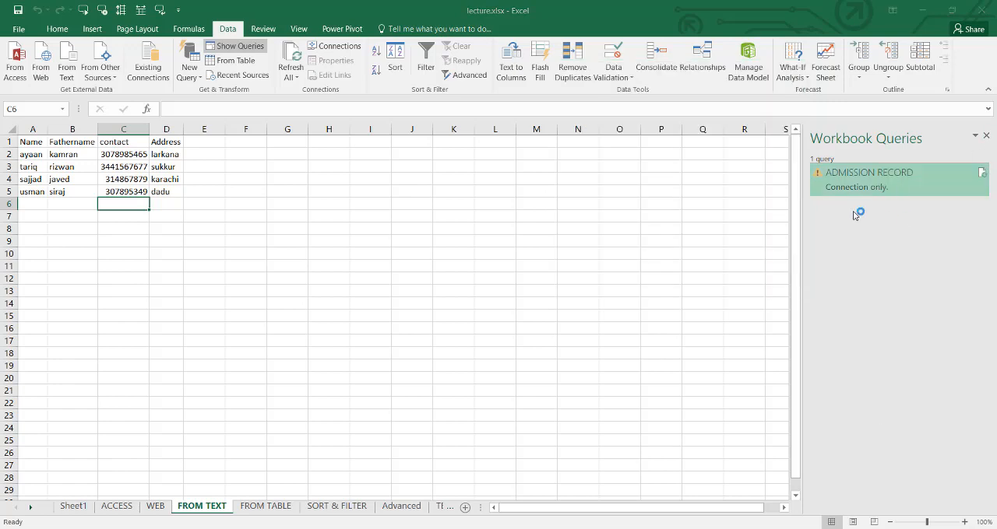
pyautogui.click(559, 306)
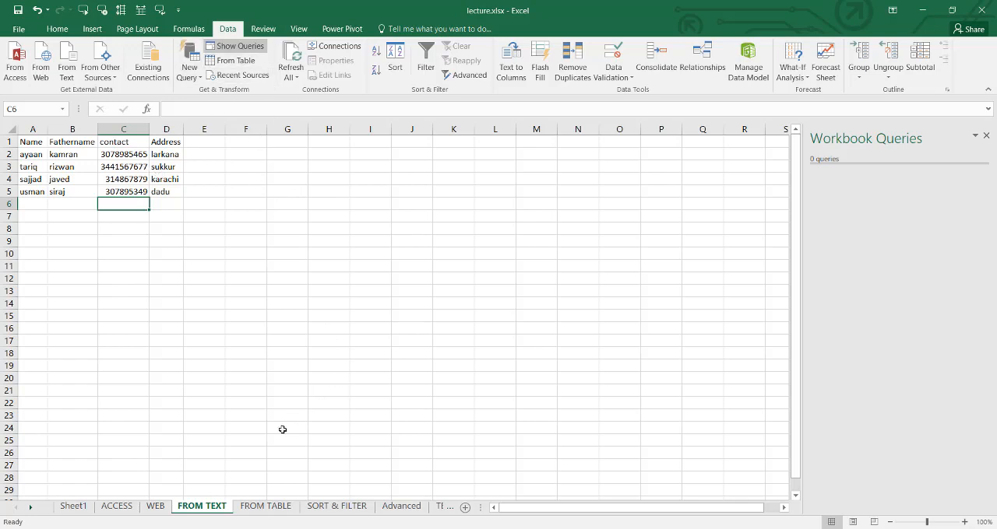
# - On the FROM TABLE sheet, select the whole monthly admission table, A1:E13, including its header row
pyautogui.click(266, 506)
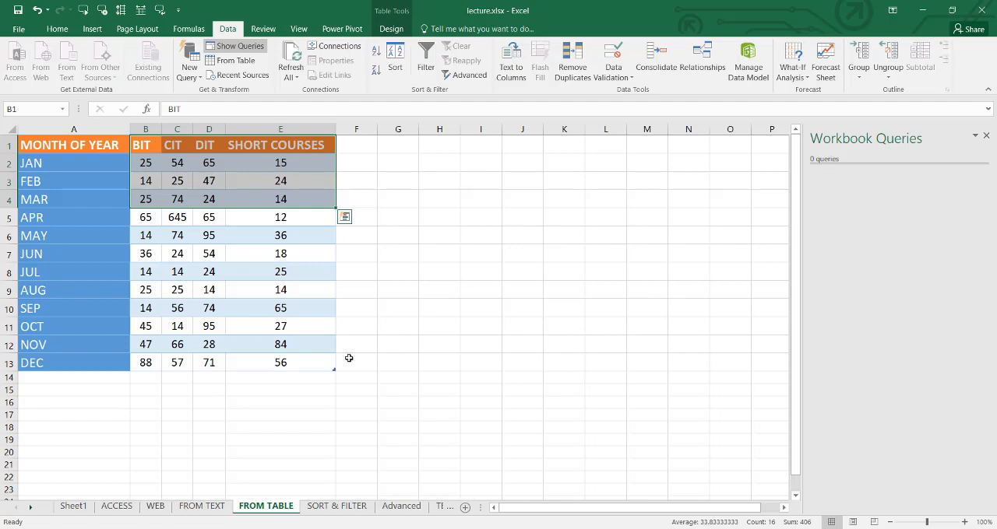
pyautogui.click(397, 344)
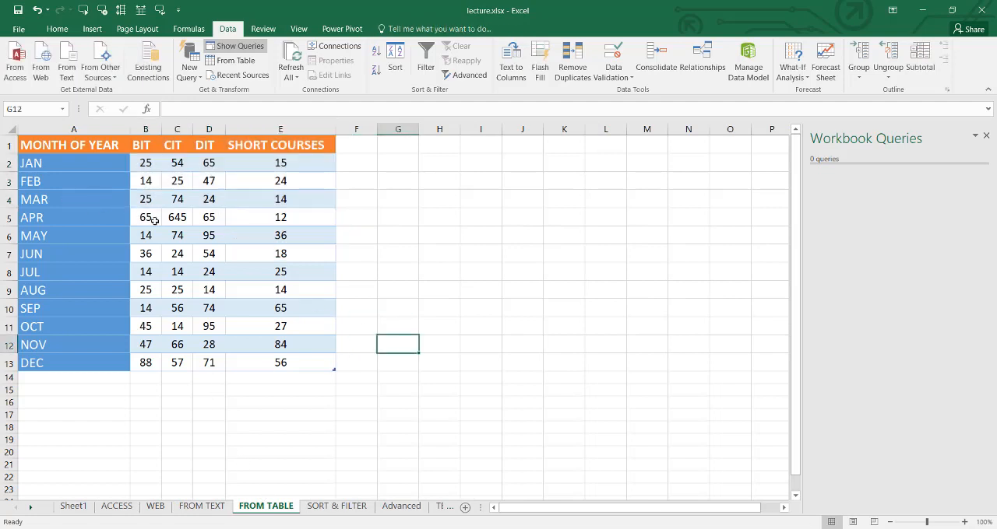
pyautogui.moveTo(141, 147); pyautogui.dragTo(246, 343)
pyautogui.moveTo(40, 145); pyautogui.dragTo(272, 363)
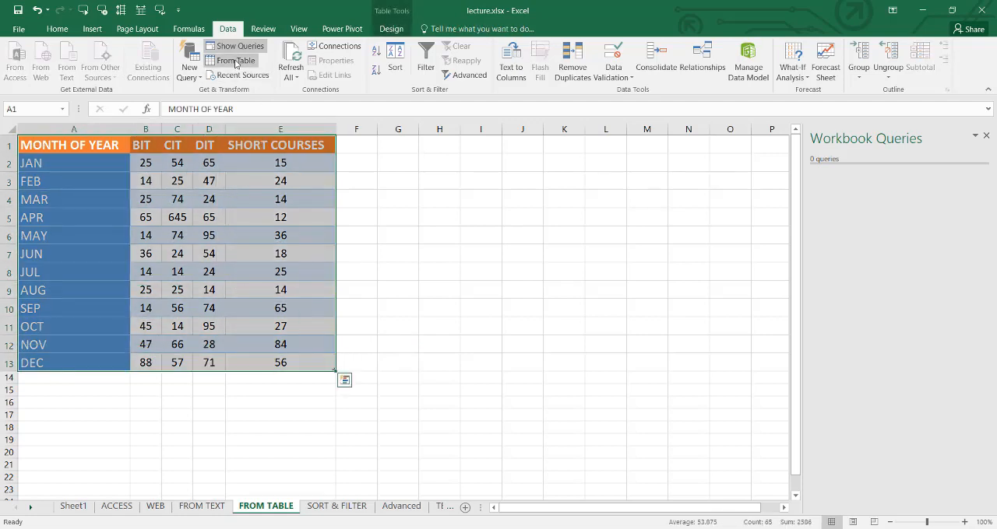
pyautogui.click(236, 61)
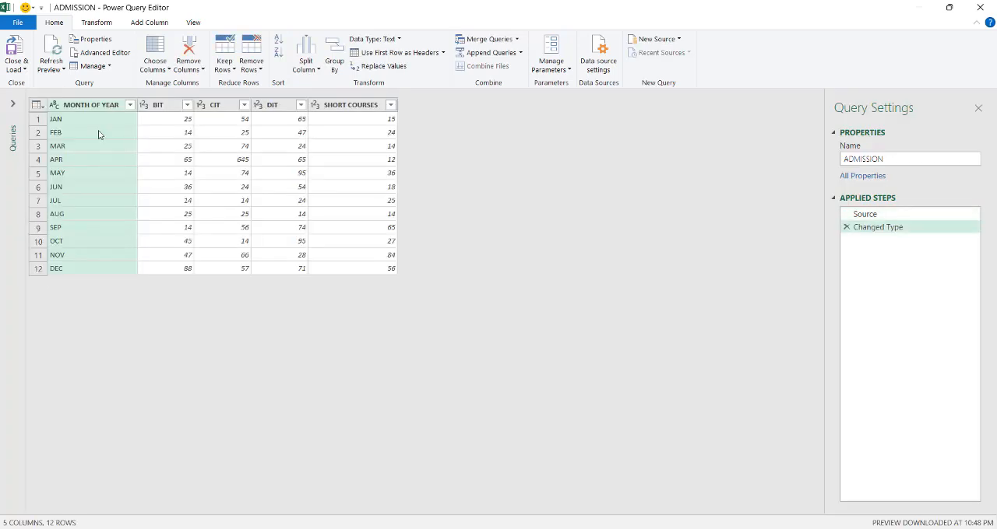
pyautogui.click(894, 164)
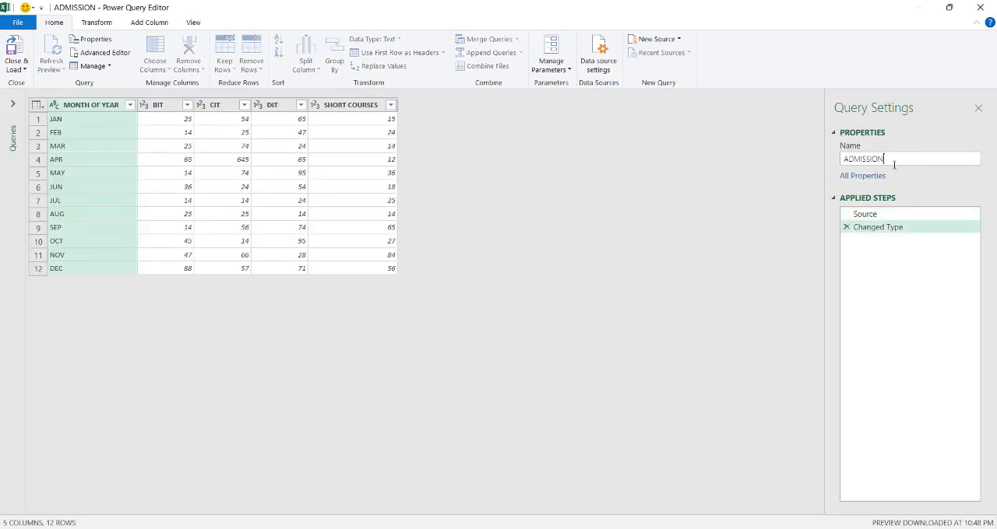
pyautogui.click(96, 22)
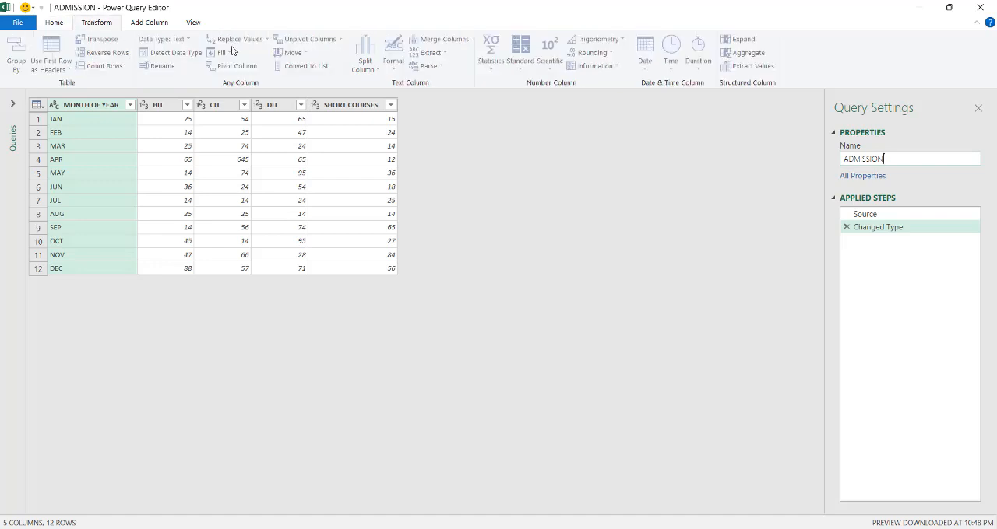
pyautogui.click(173, 106)
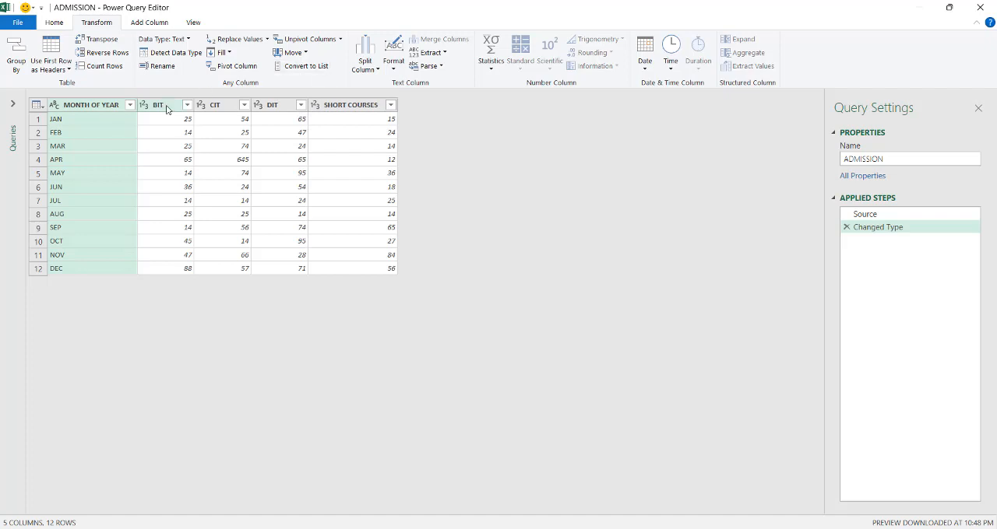
pyautogui.click(979, 7)
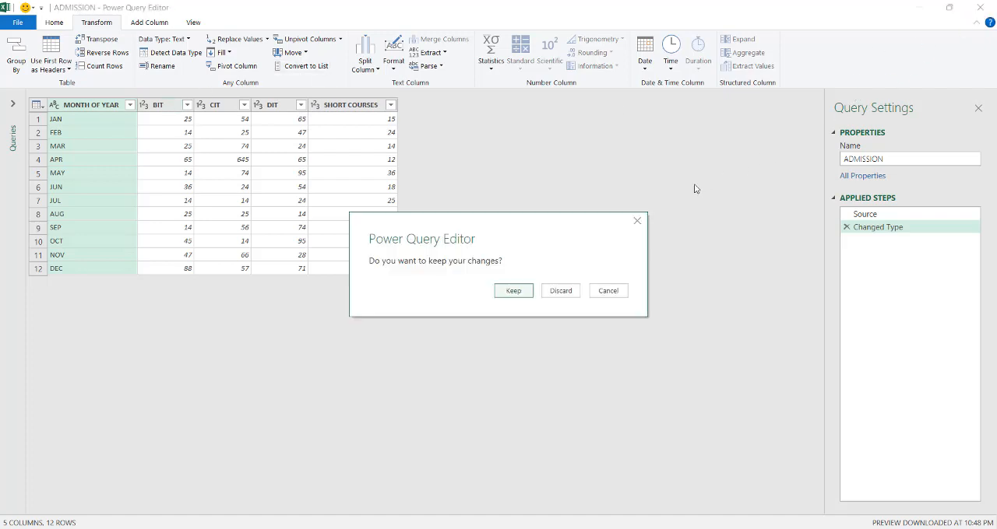
pyautogui.click(559, 291)
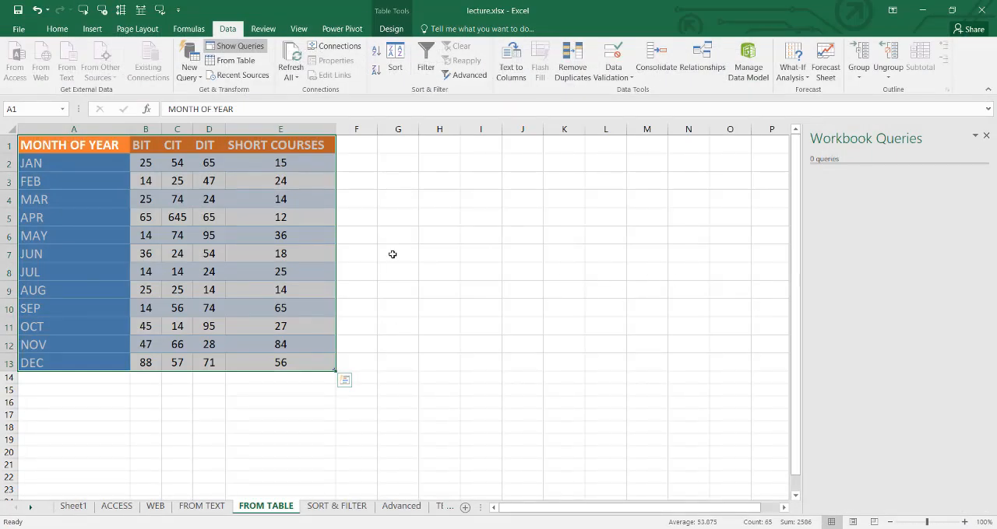
# - Check the list of recent data sources and close it
pyautogui.click(240, 80)
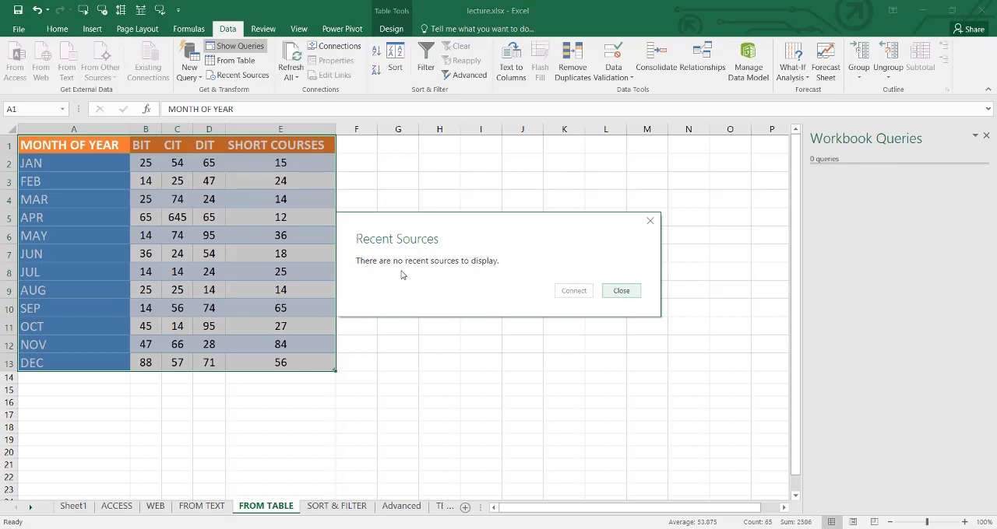
pyautogui.click(621, 291)
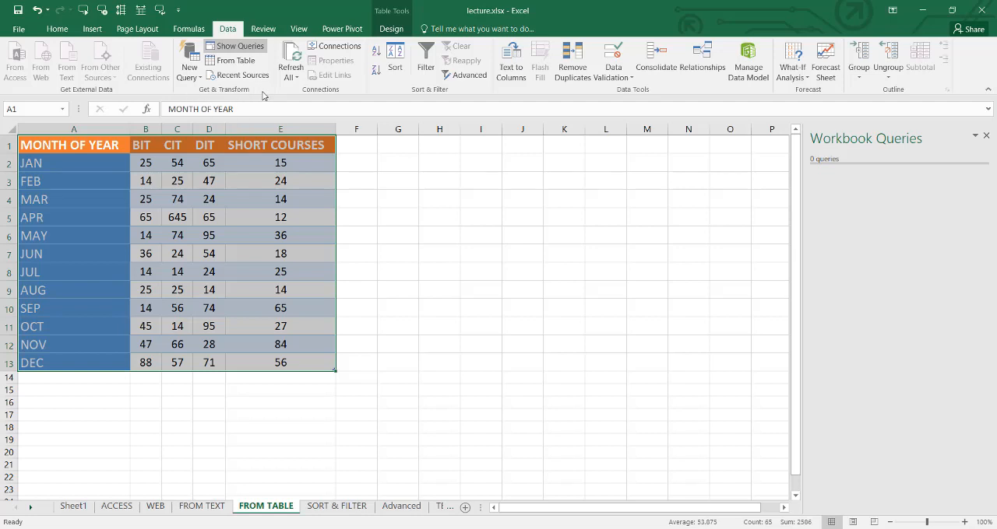
# - Create a query from the selected admission table and name it ADMISSION Record
pyautogui.click(231, 61)
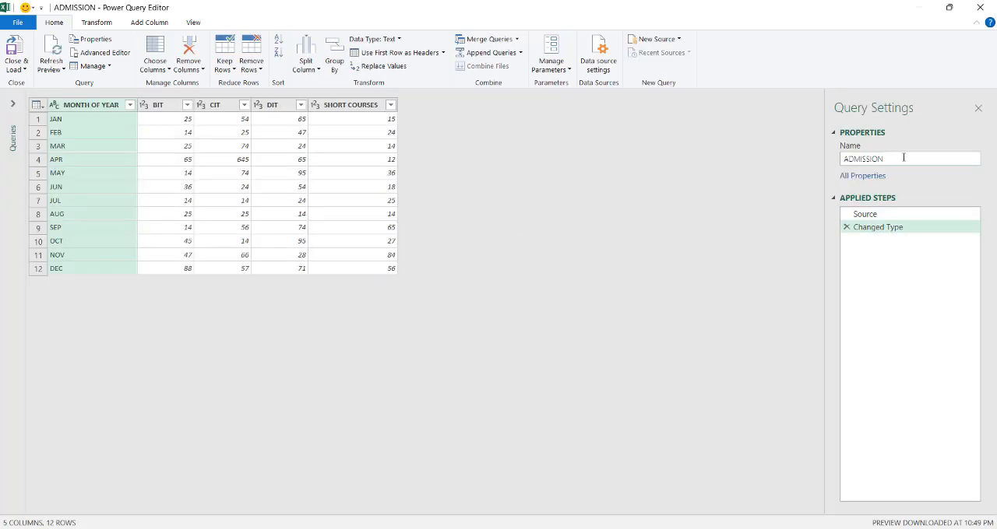
pyautogui.click(882, 159)
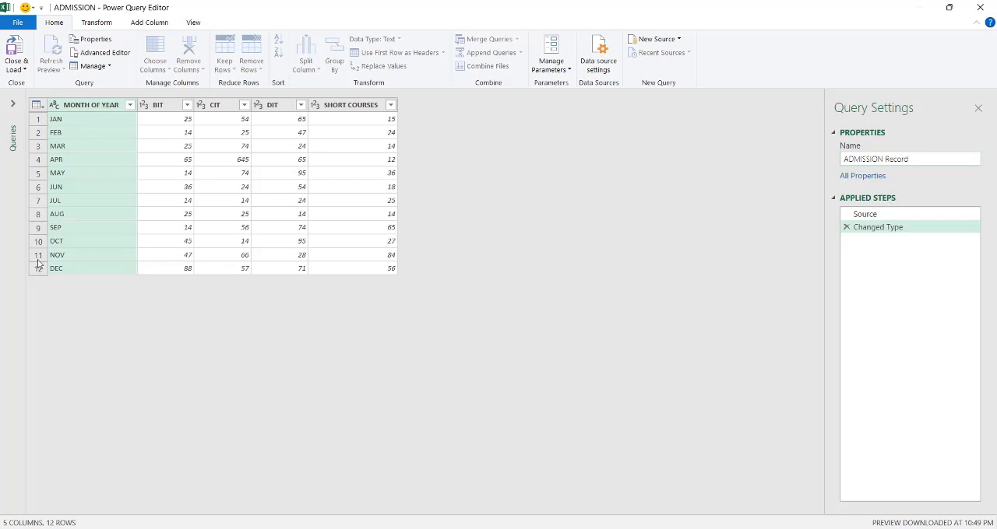
pyautogui.click(524, 338)
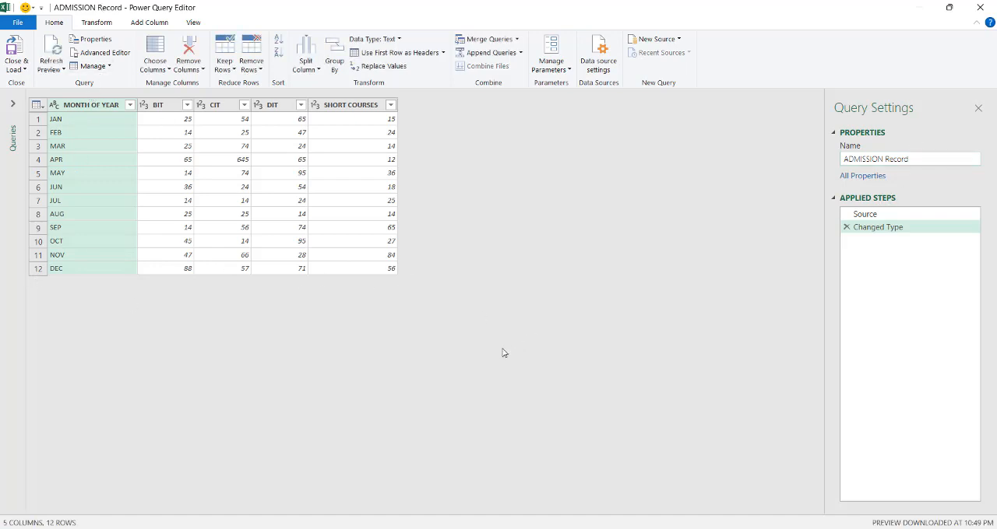
# - Select the BIT and CIT columns and pivot on BIT, using DIT as the values column
pyautogui.click(105, 26)
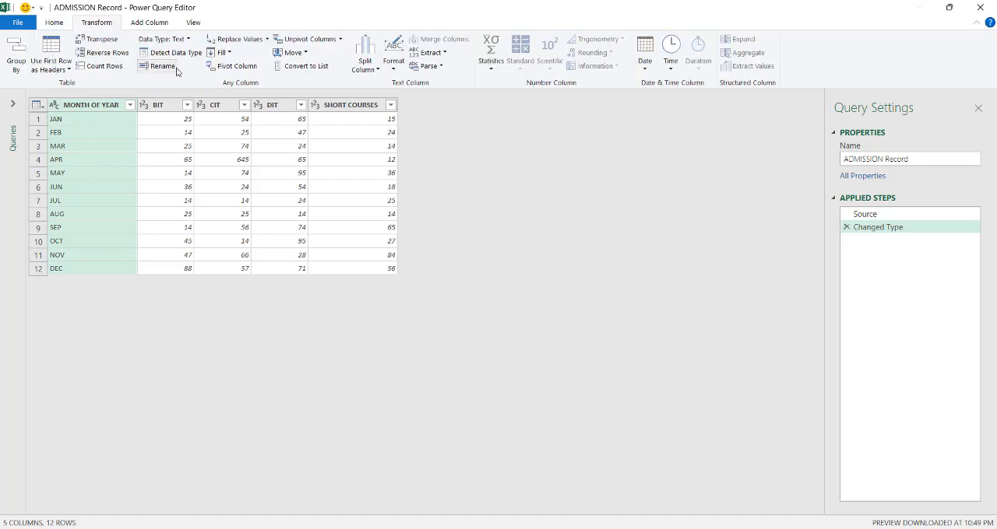
pyautogui.click(155, 108)
pyautogui.keyDown('ctrl'); pyautogui.click(225, 109); pyautogui.keyUp('ctrl')
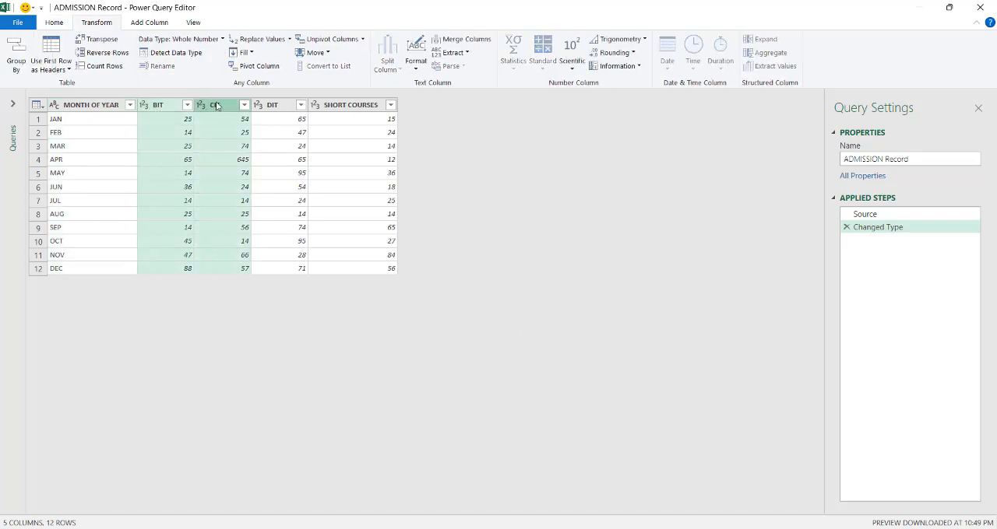
pyautogui.click(259, 66)
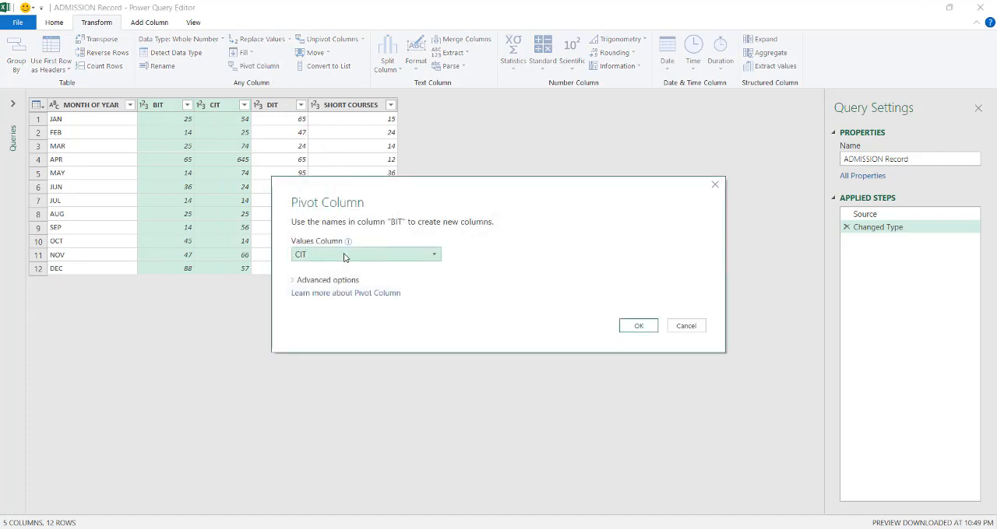
pyautogui.click(437, 255)
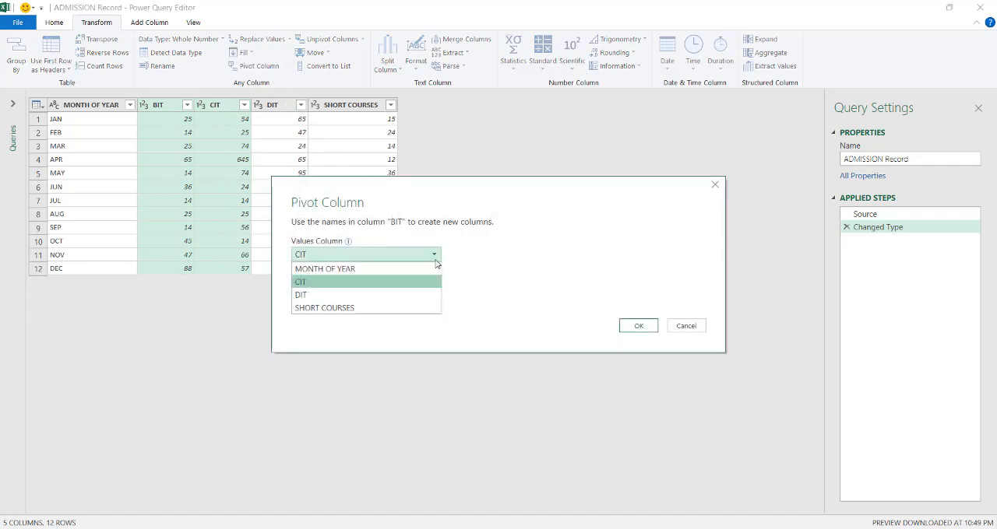
pyautogui.click(351, 296)
pyautogui.click(639, 327)
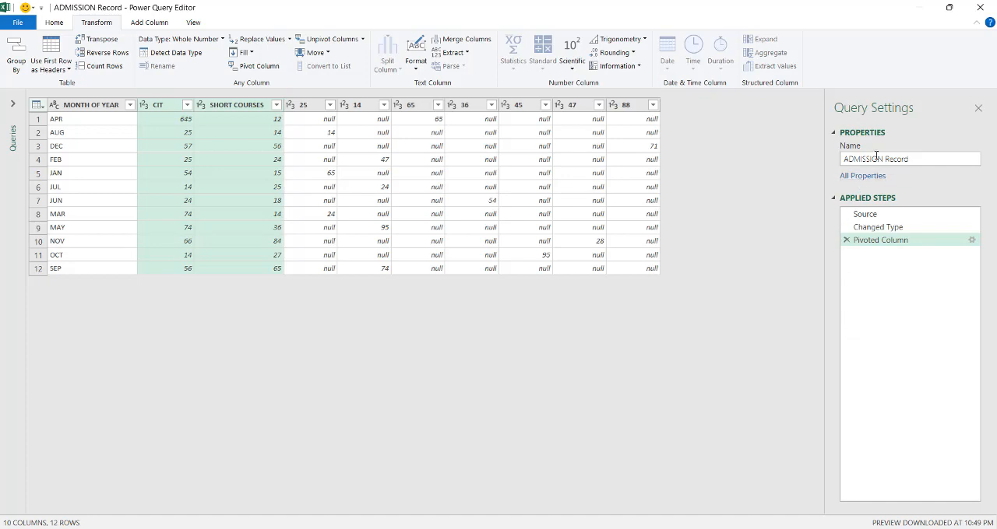
# - Close the Power Query Editor and keep the changes to load the pivoted query into the workbook
pyautogui.click(980, 7)
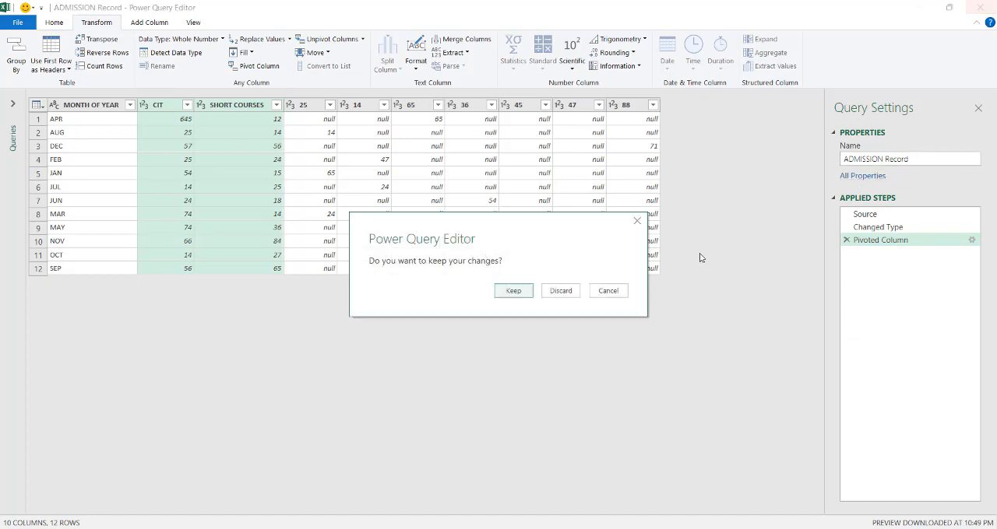
pyautogui.click(508, 292)
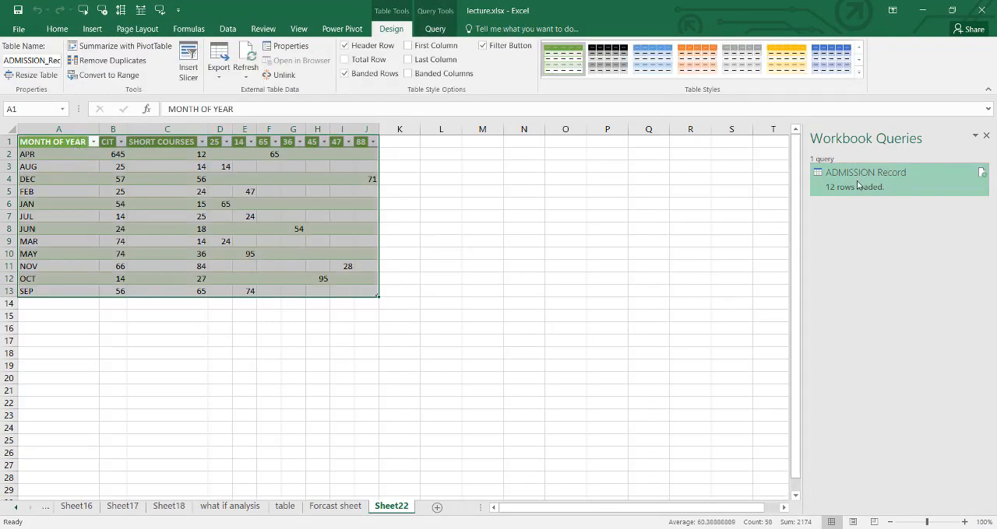
pyautogui.moveTo(857, 185)
# - Return to the FROM TABLE sheet to view the original admission table
pyautogui.click(16, 508)
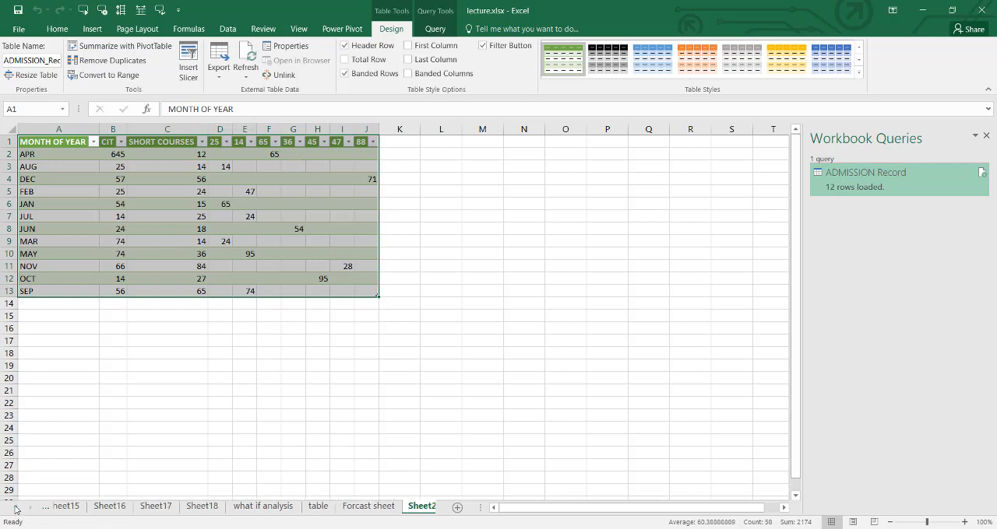
pyautogui.click(16, 508)
pyautogui.click(16, 509)
pyautogui.click(16, 509)
pyautogui.click(16, 508)
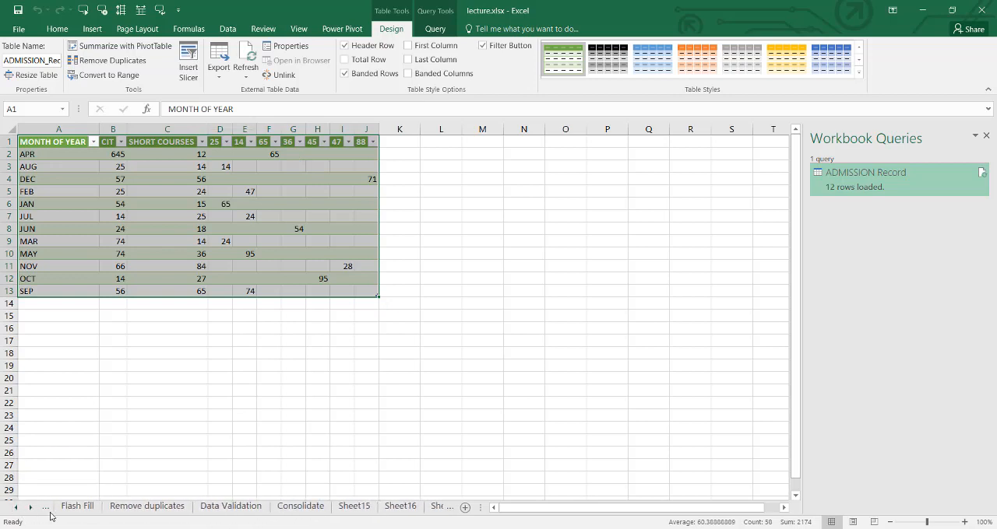
pyautogui.click(19, 508)
pyautogui.click(18, 509)
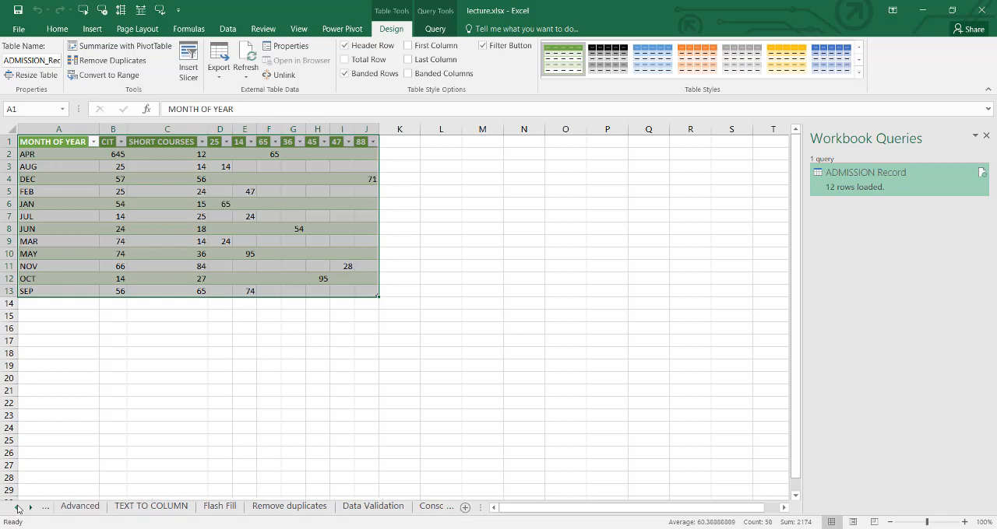
pyautogui.click(17, 508)
pyautogui.click(17, 509)
pyautogui.click(17, 509)
pyautogui.click(159, 507)
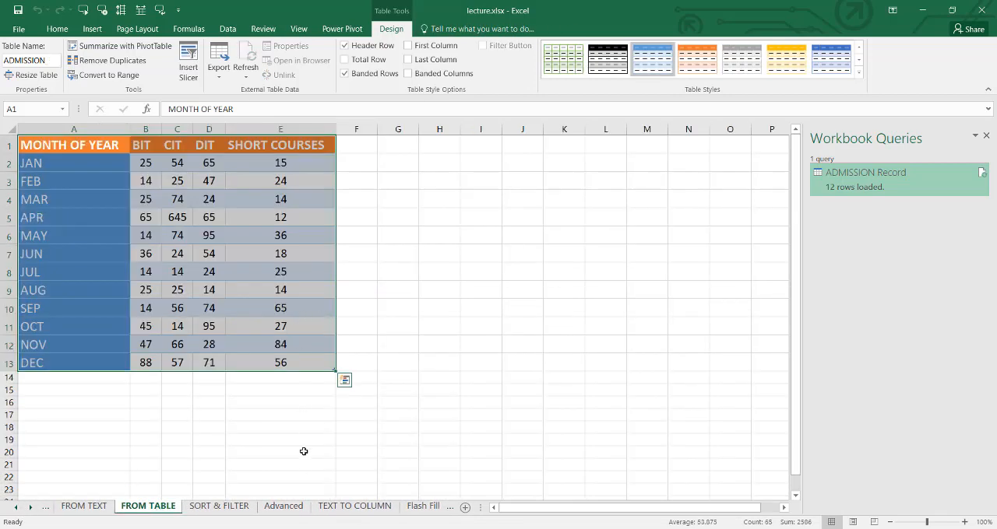
# - On the SORT & FILTER sheet, clear the two title rows above the trainee table's headers
pyautogui.click(225, 507)
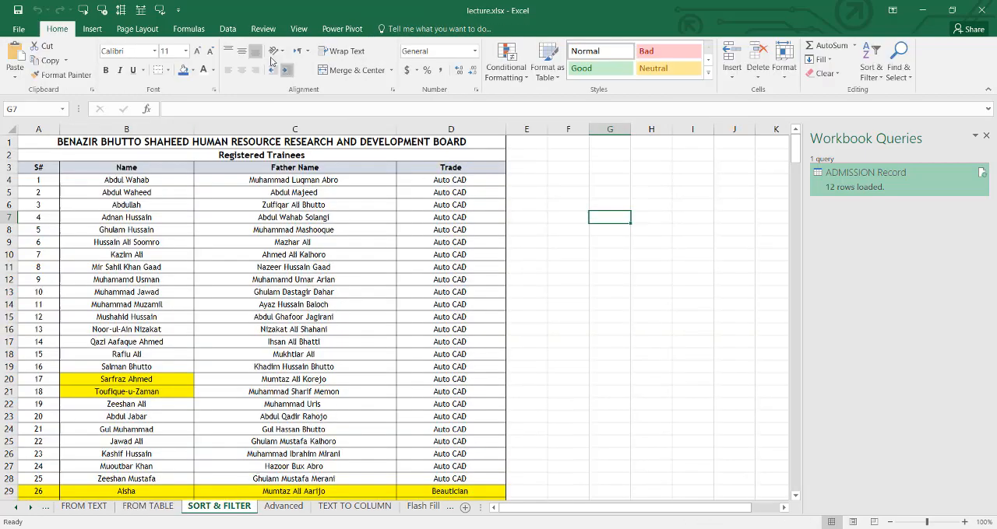
pyautogui.click(230, 31)
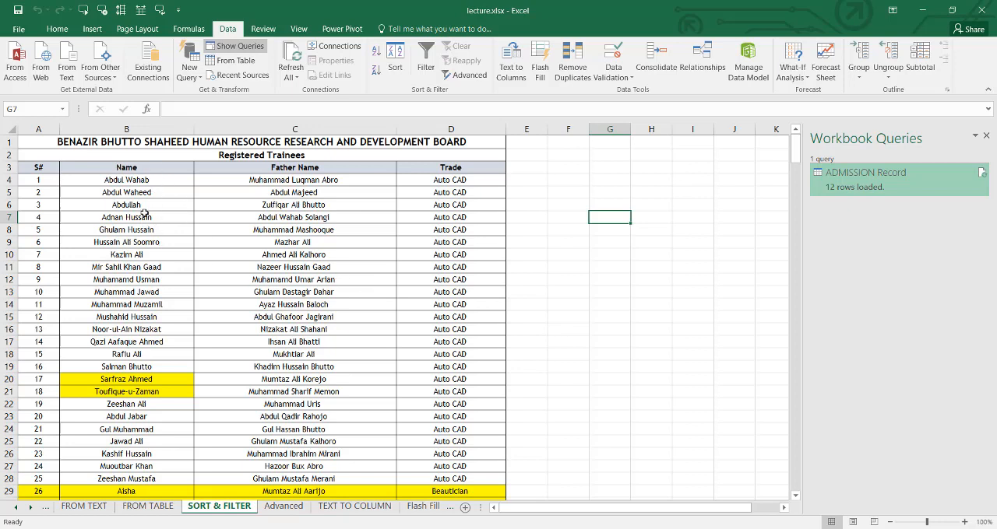
pyautogui.moveTo(104, 143); pyautogui.dragTo(218, 156)
pyautogui.press('Delete')
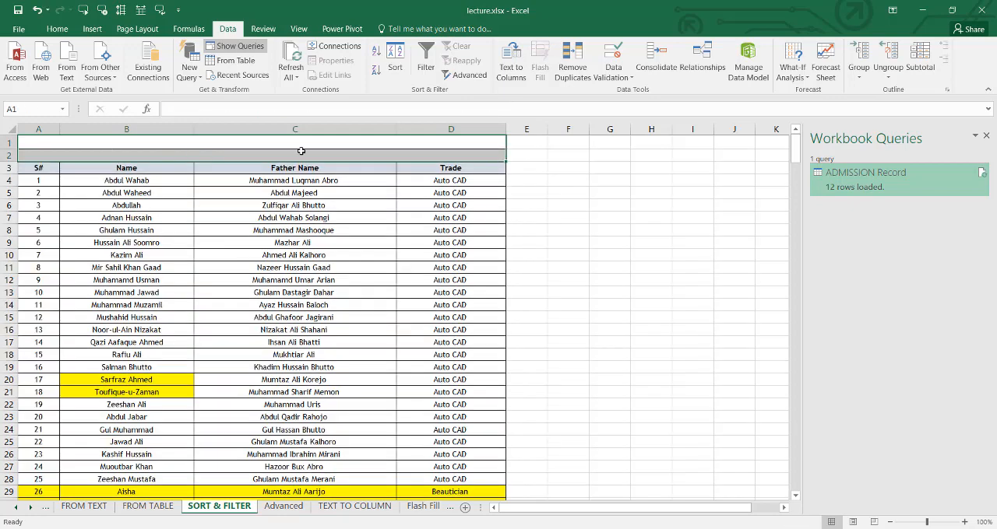
# - Delete the two empty sheet rows above the trainee table so the headers start in row 1
pyautogui.click(56, 28)
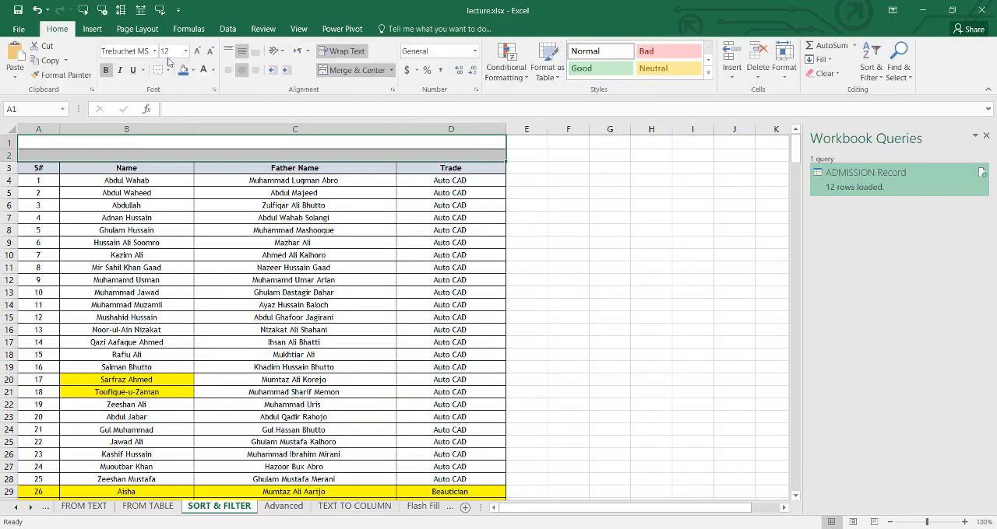
pyautogui.click(828, 77)
pyautogui.click(828, 77)
pyautogui.click(769, 67)
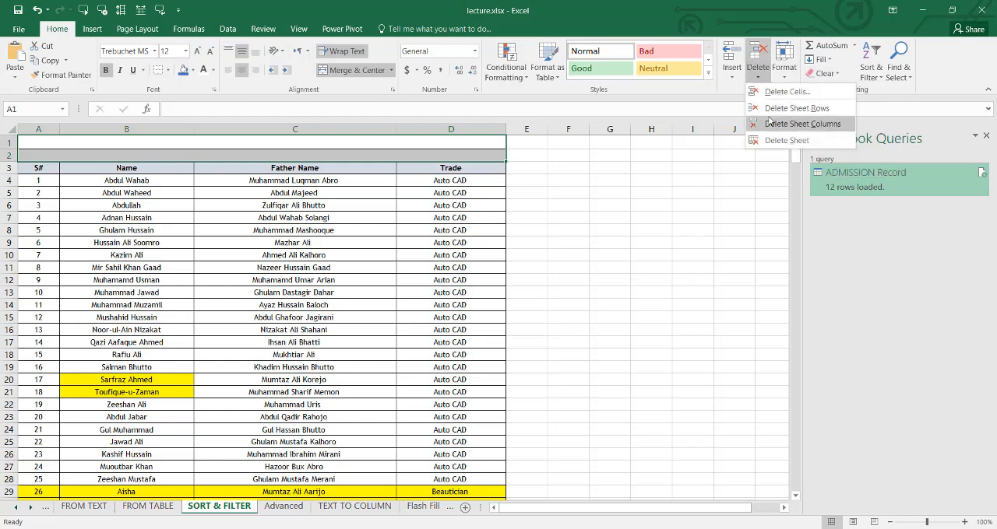
pyautogui.click(790, 108)
pyautogui.click(290, 181)
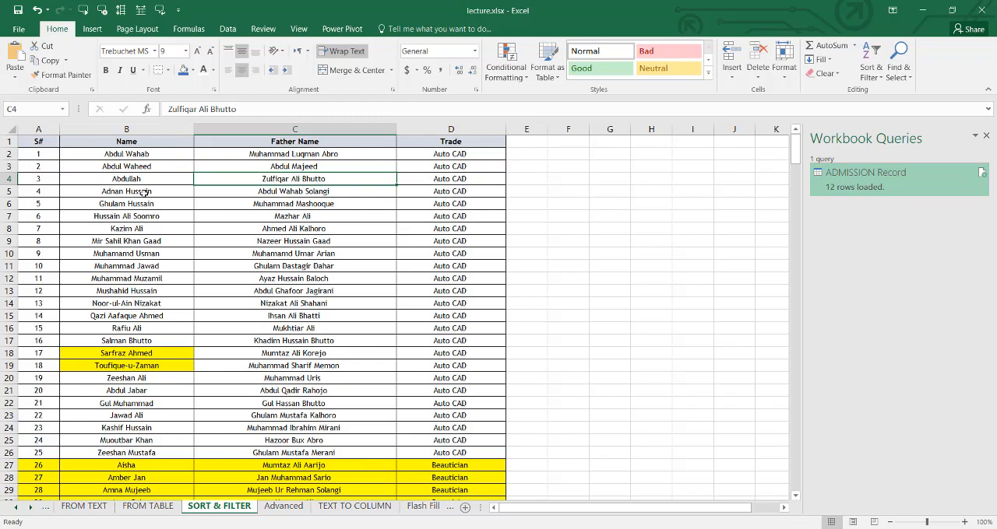
# - Select the whole Name column of the trainee table and start an A to Z sort on it
pyautogui.scroll(-12, 144, 192)
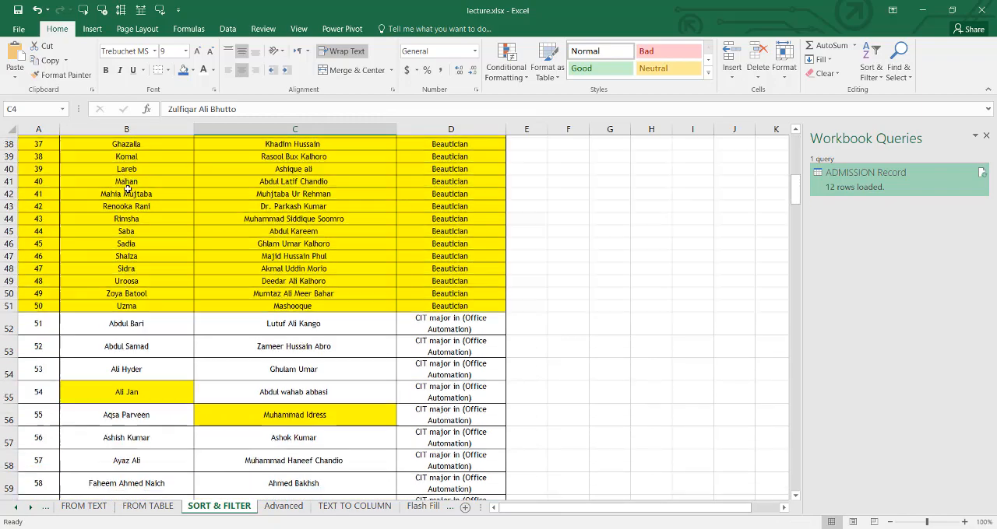
pyautogui.scroll(12, 127, 189)
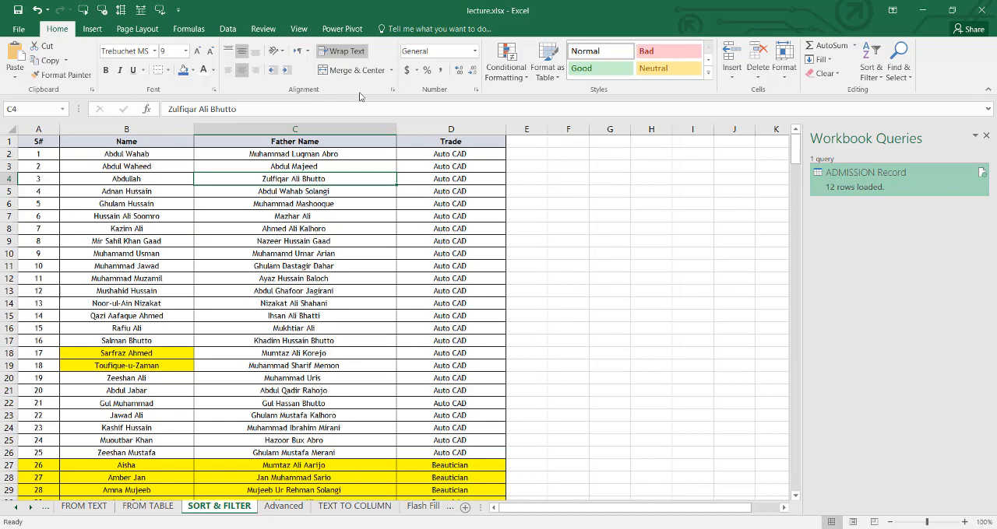
pyautogui.click(228, 28)
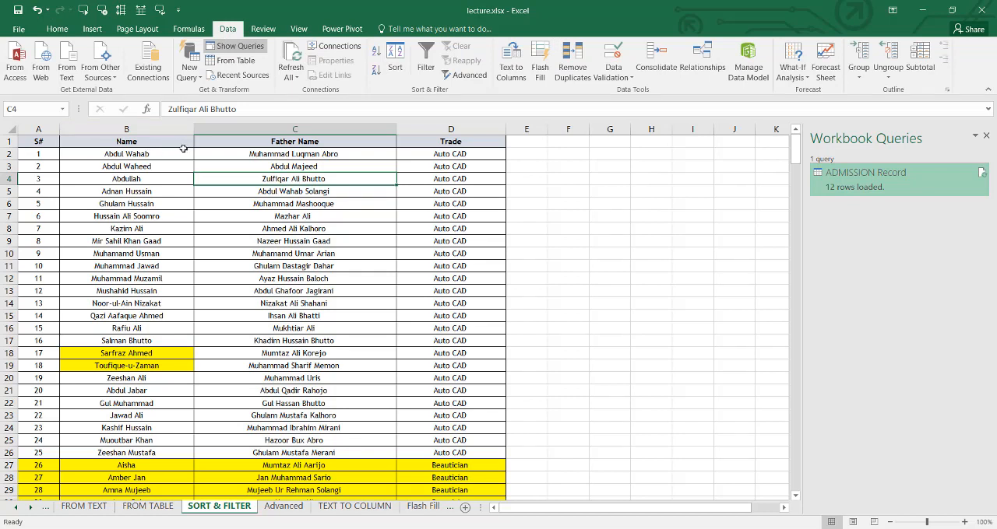
pyautogui.click(152, 130)
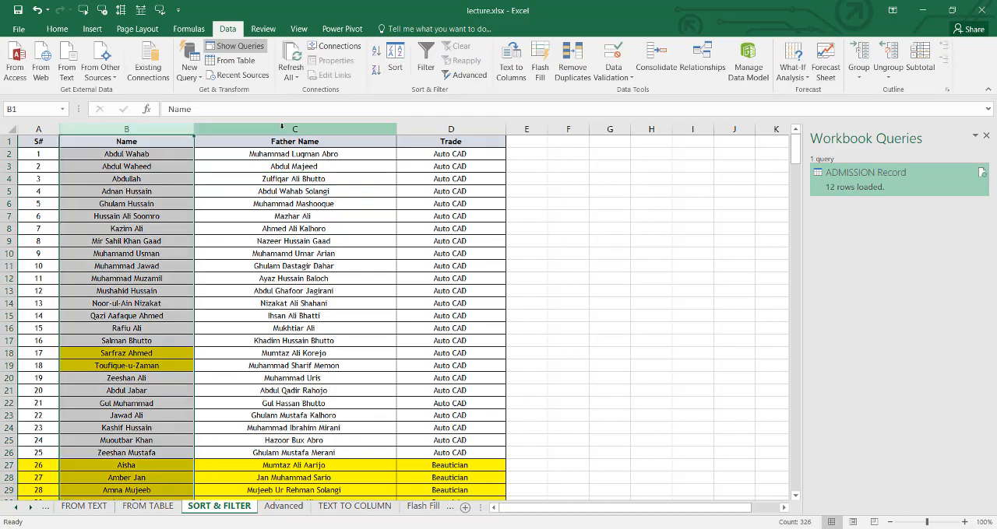
pyautogui.click(376, 54)
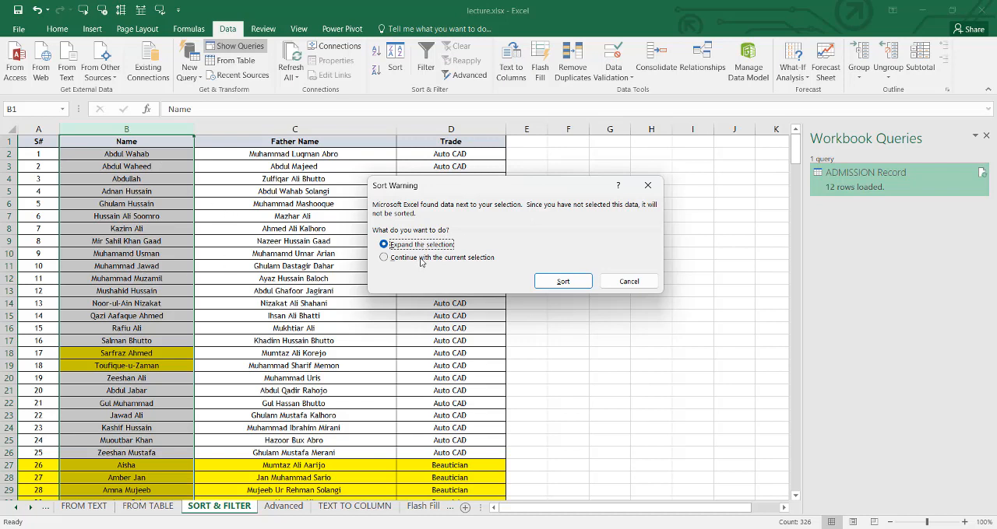
# - Apply the A to Z name sort with the selection expanded to the whole table, and undo it after reviewing the rows
pyautogui.click(552, 281)
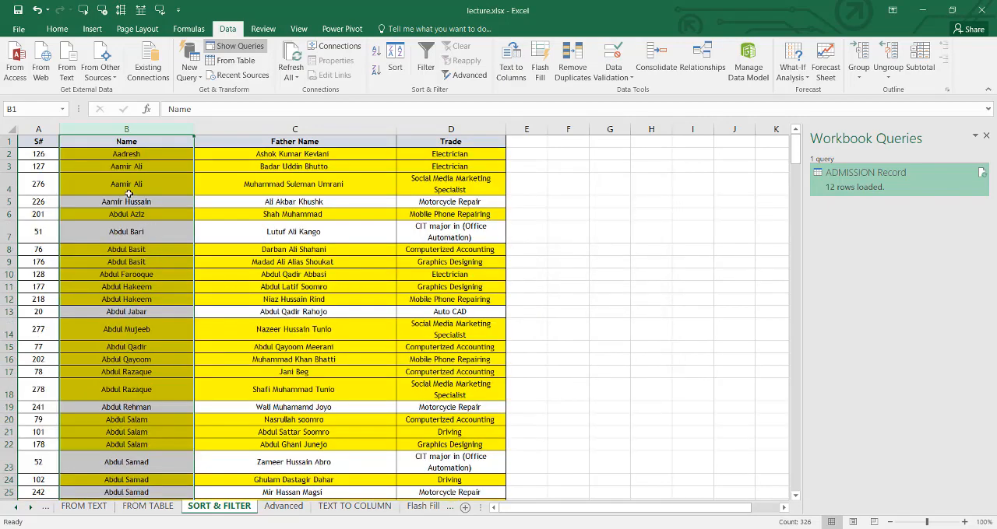
pyautogui.scroll(-10, 127, 170)
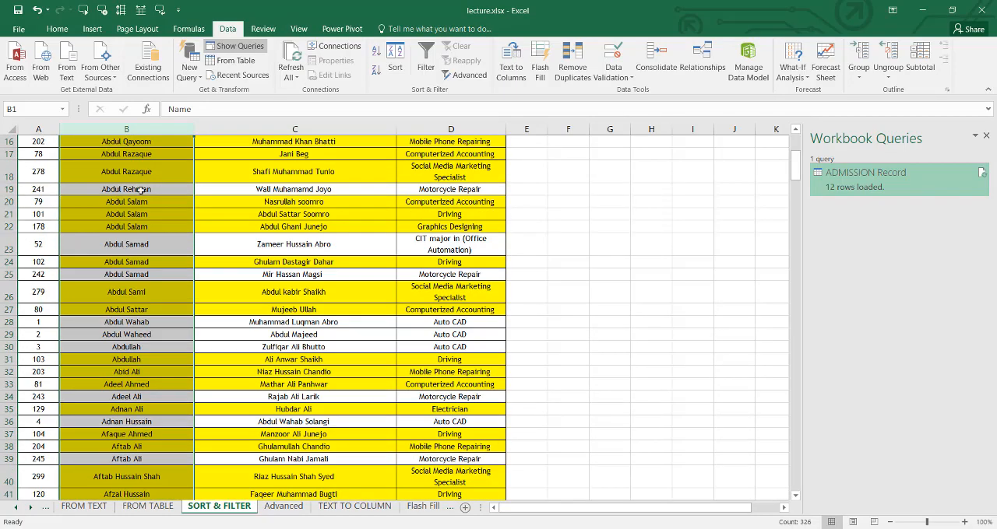
pyautogui.scroll(-6, 159, 258)
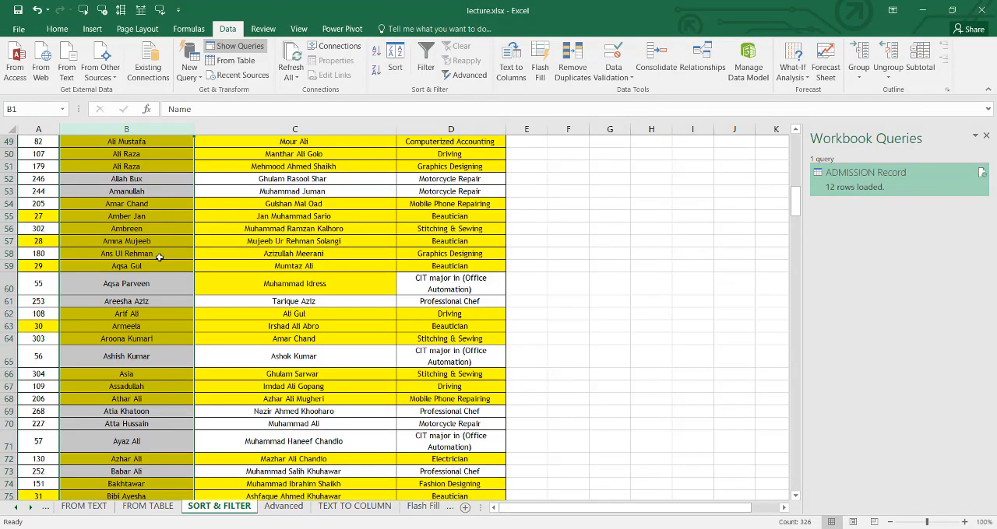
pyautogui.scroll(-19, 159, 257)
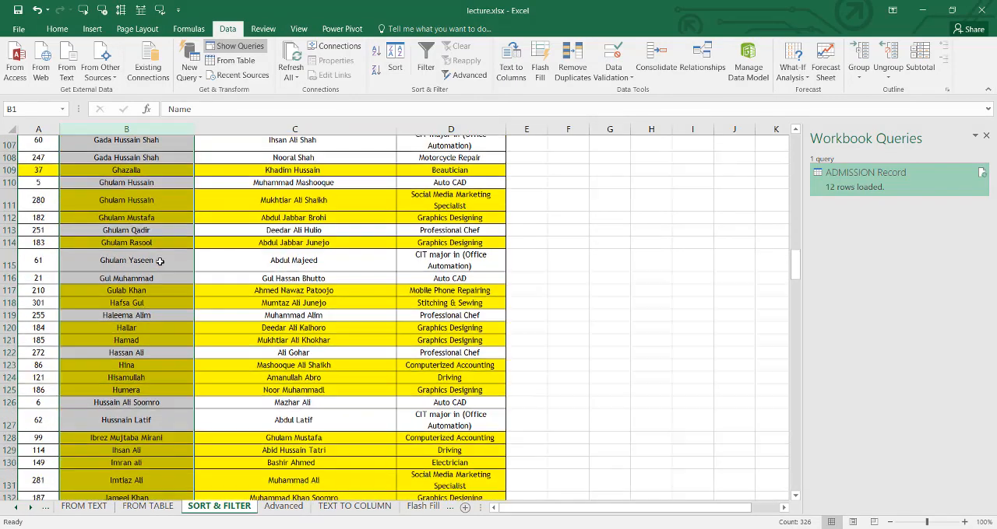
pyautogui.scroll(-5, 159, 262)
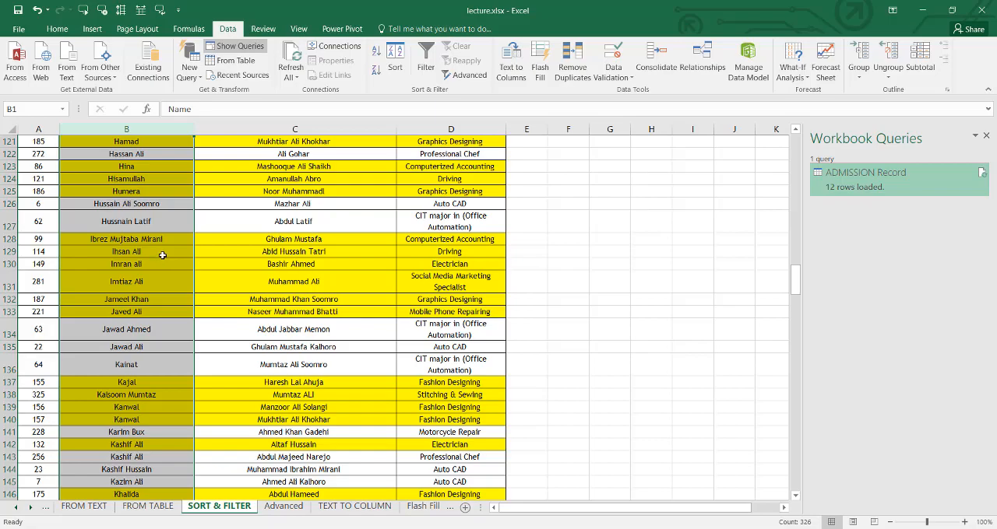
pyautogui.scroll(20, 162, 255)
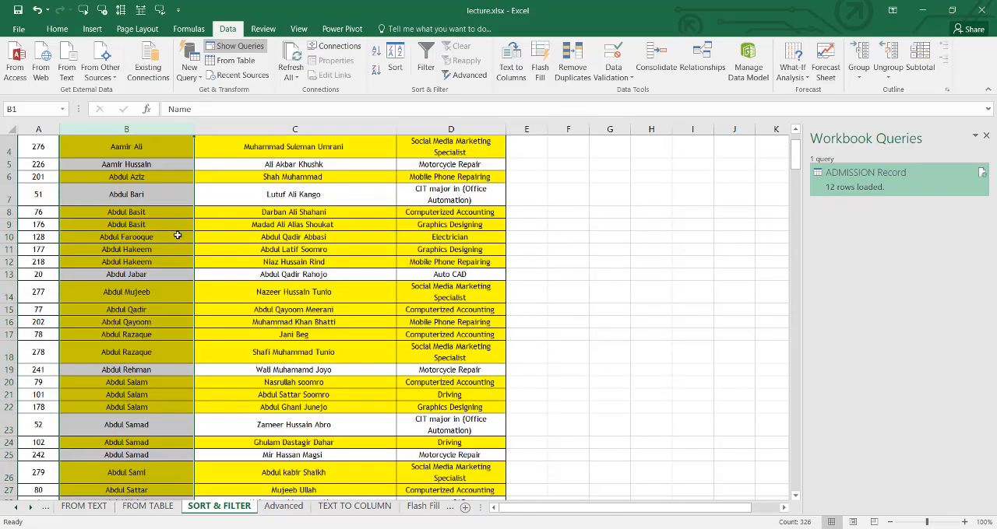
pyautogui.scroll(1, 178, 235)
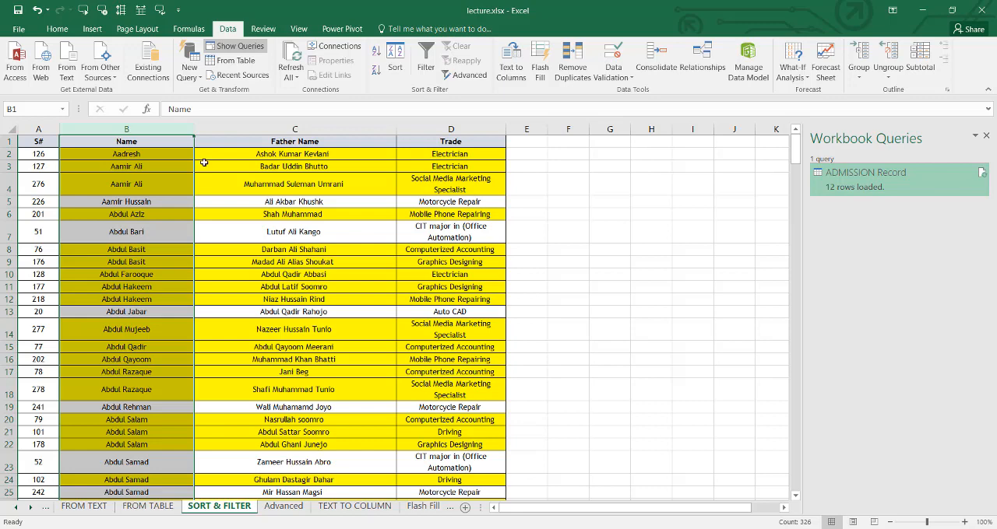
pyautogui.hotkey('ctrl', 'z')
# - Select the whole Name column and sort it A to Z, continuing with the current selection only
pyautogui.click(162, 142)
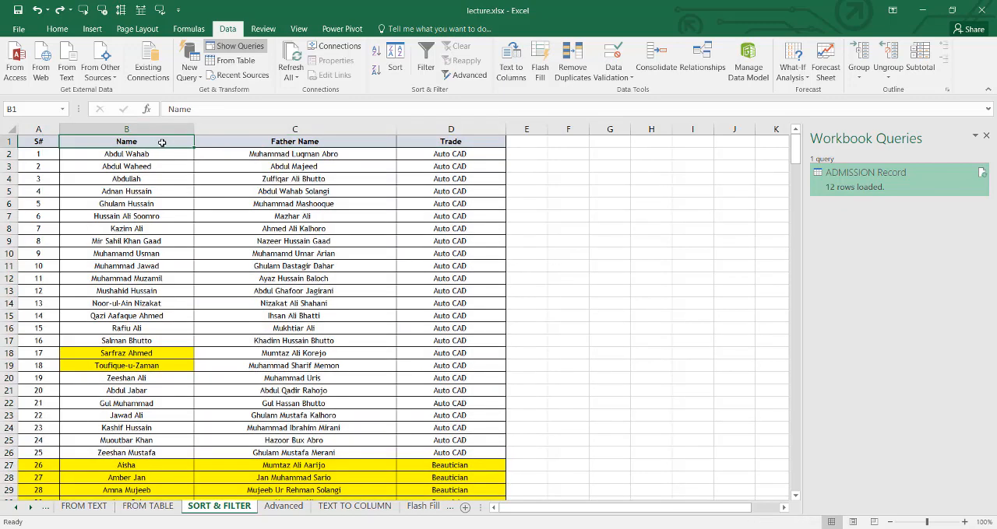
pyautogui.hotkey('ctrl', 'space')
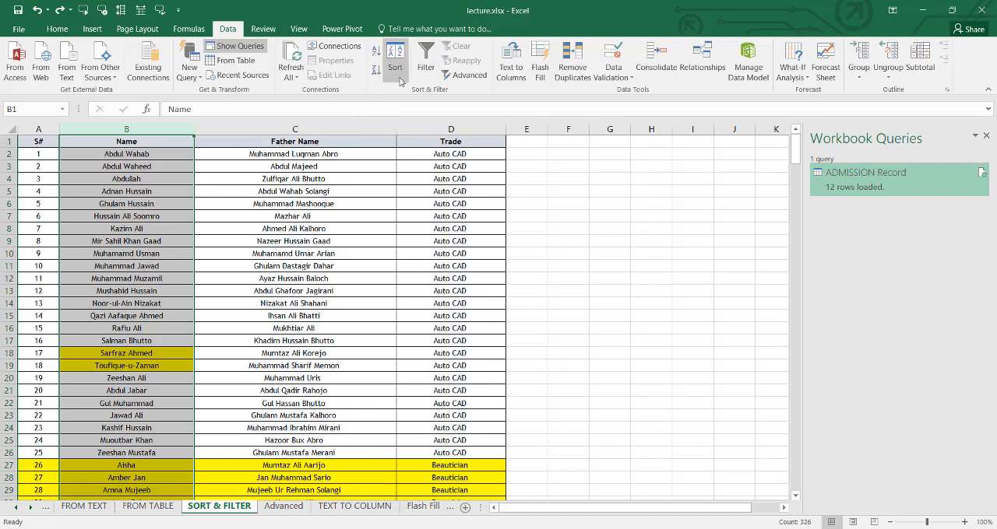
pyautogui.click(376, 50)
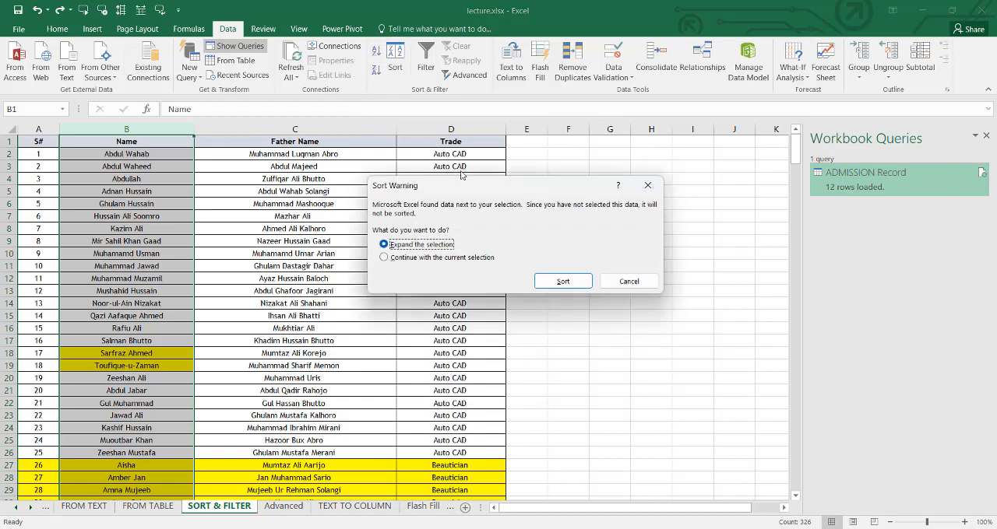
pyautogui.click(435, 260)
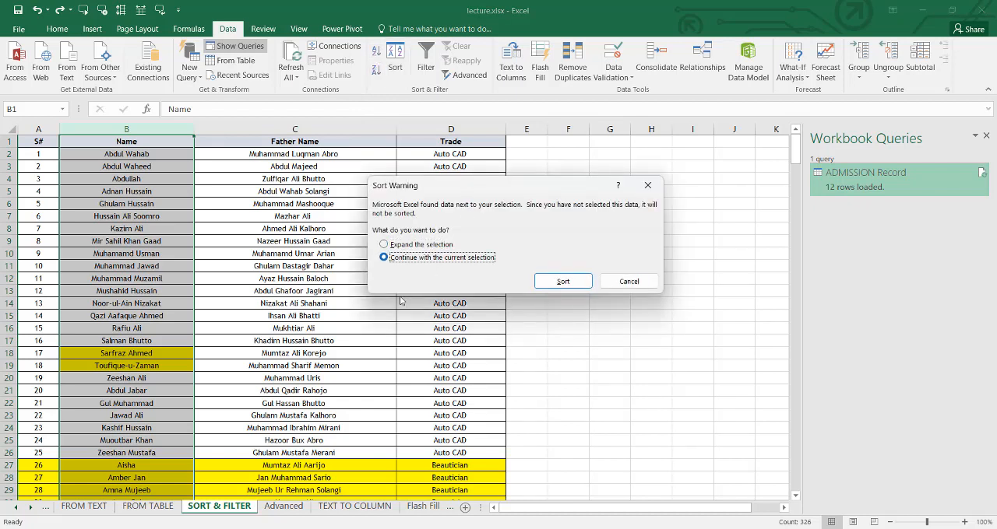
pyautogui.click(565, 281)
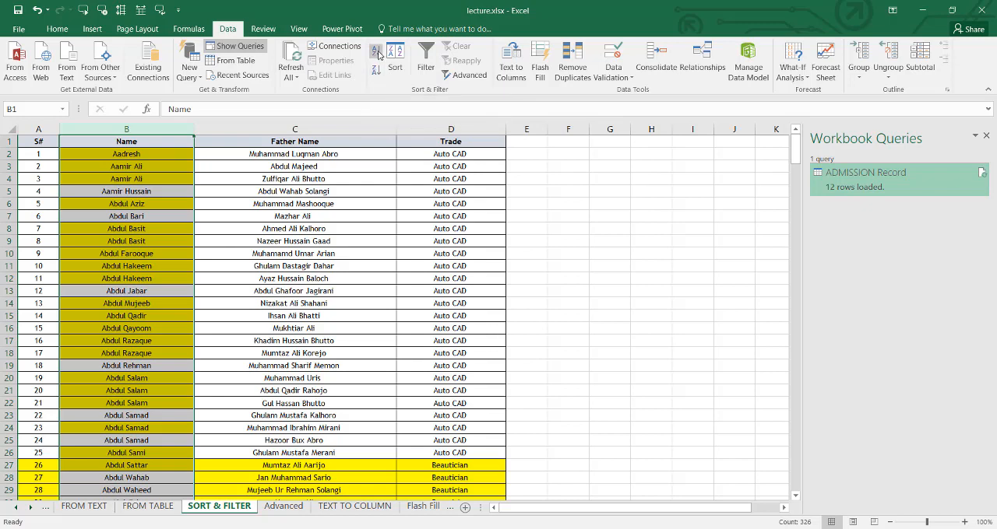
# - Sort only the Name column Z to A with the current selection, and undo that sort
pyautogui.click(379, 76)
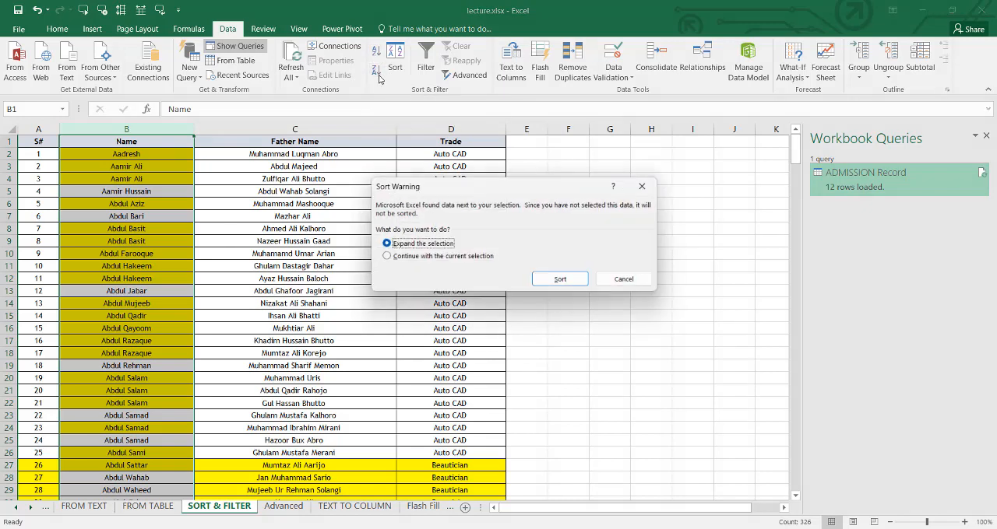
pyautogui.click(428, 257)
pyautogui.click(562, 281)
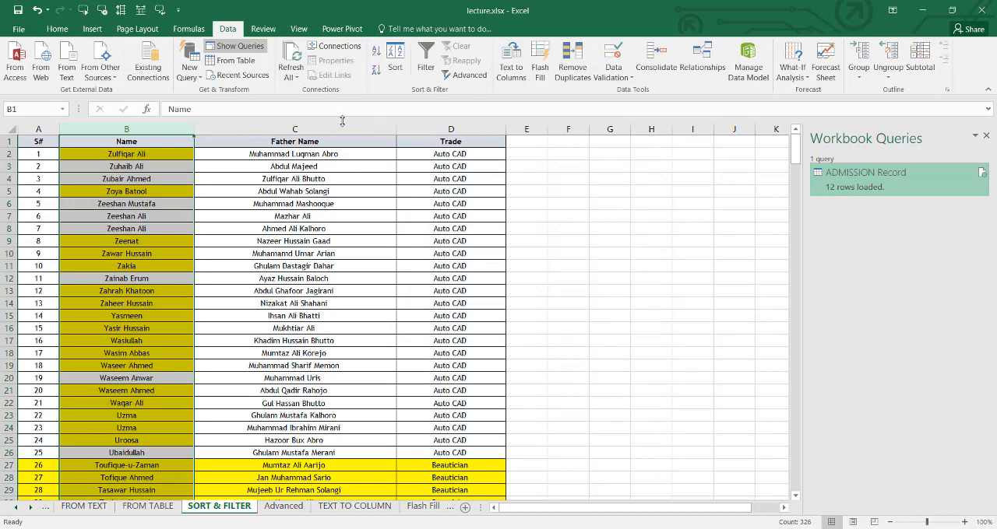
pyautogui.hotkey('ctrl', 'z')
# - Custom-sort the trainee table by the Father Name column's cell color with yellow on top, and look through the rows
pyautogui.click(319, 166)
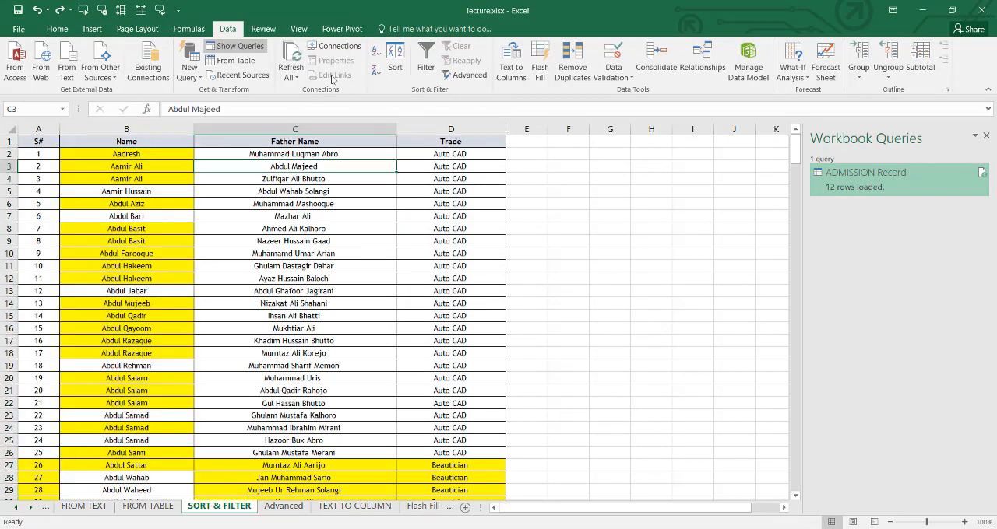
pyautogui.click(402, 57)
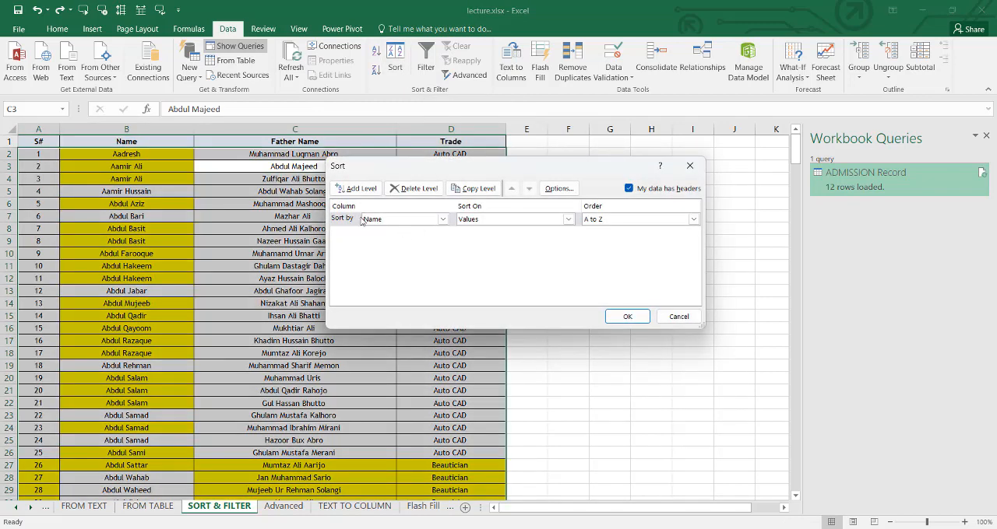
pyautogui.click(441, 221)
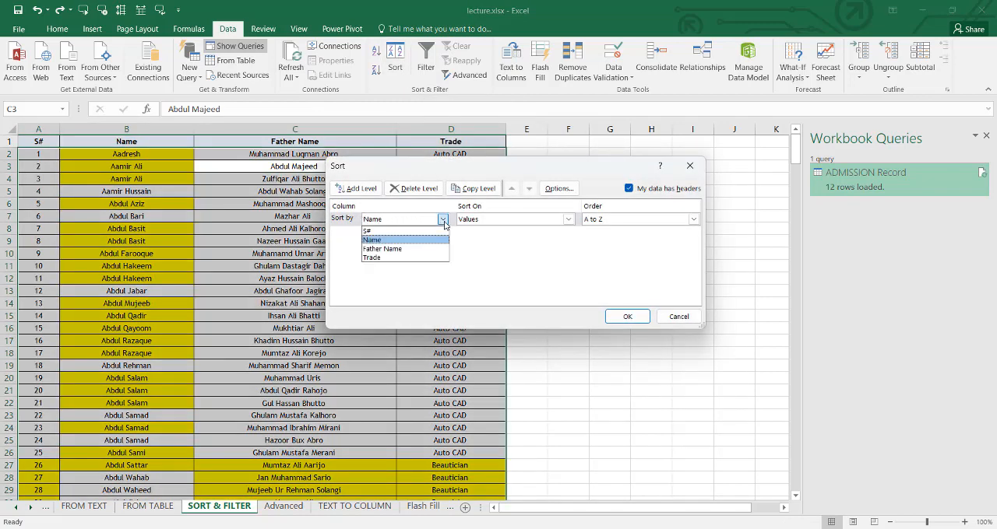
pyautogui.click(387, 250)
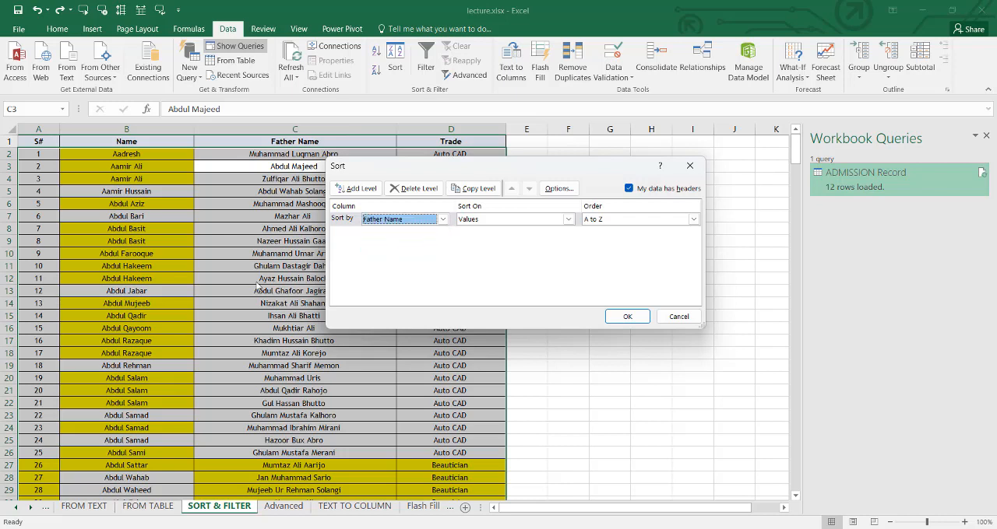
pyautogui.click(568, 220)
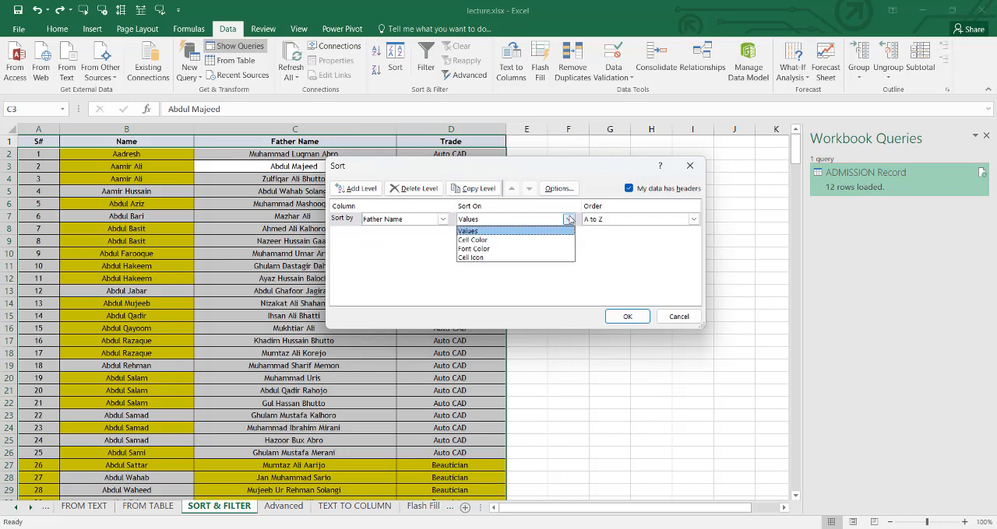
pyautogui.click(533, 240)
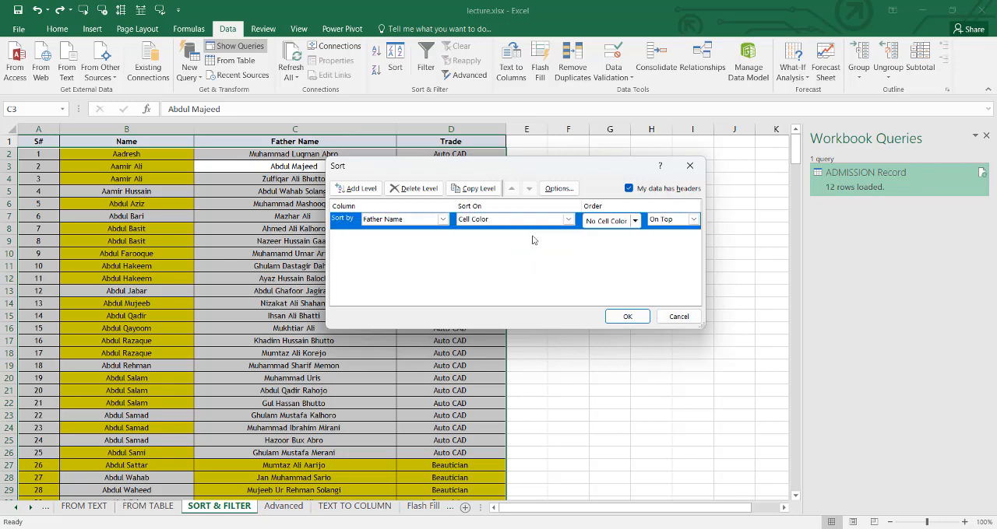
pyautogui.click(635, 222)
pyautogui.click(592, 257)
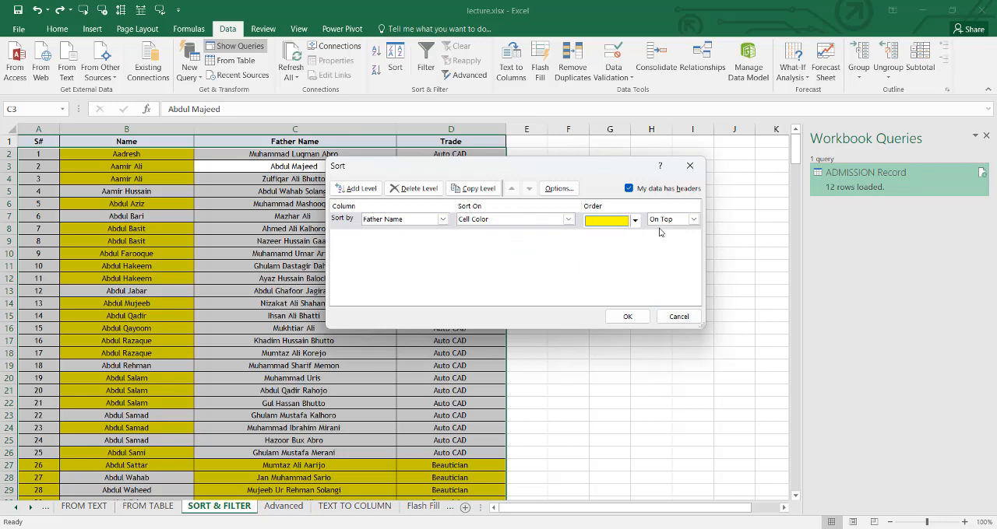
pyautogui.click(632, 316)
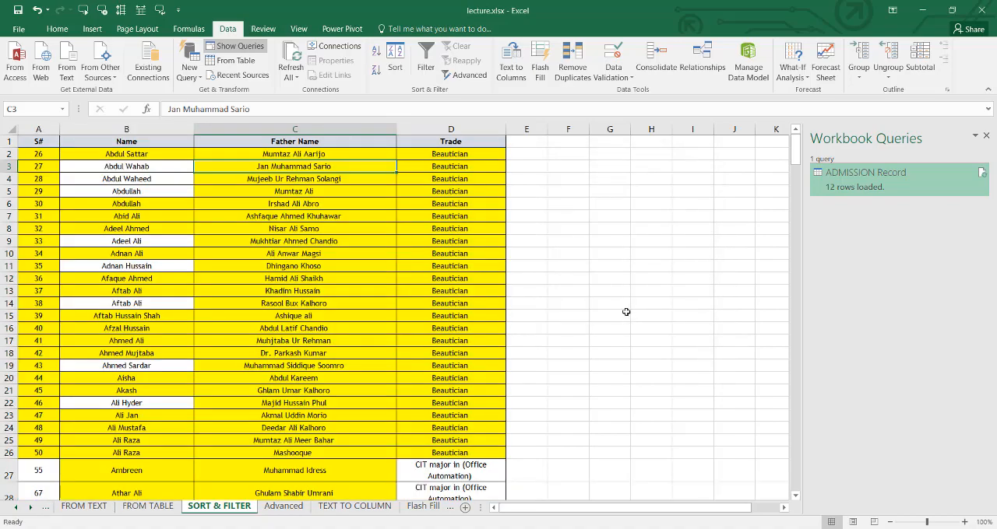
pyautogui.scroll(-6, 336, 232)
pyautogui.scroll(-20, 336, 232)
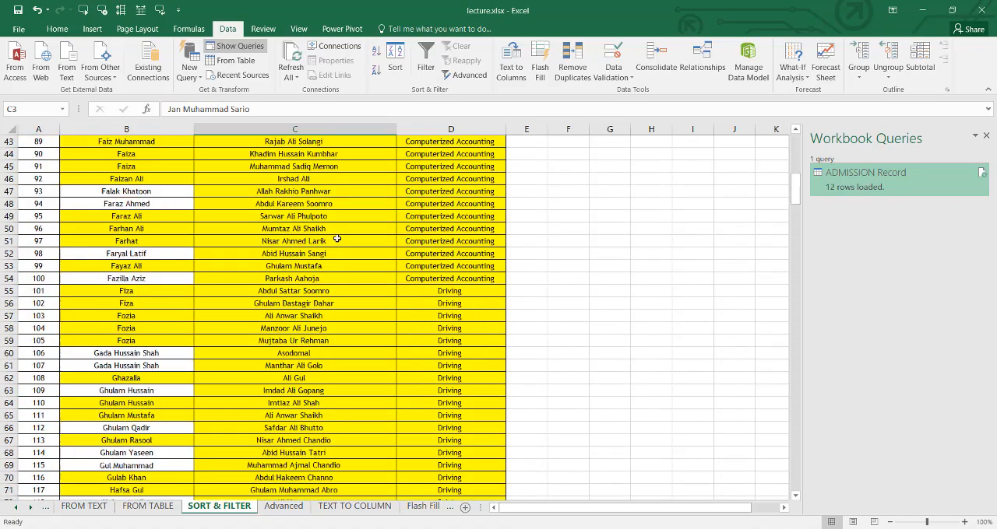
pyautogui.scroll(-20, 341, 242)
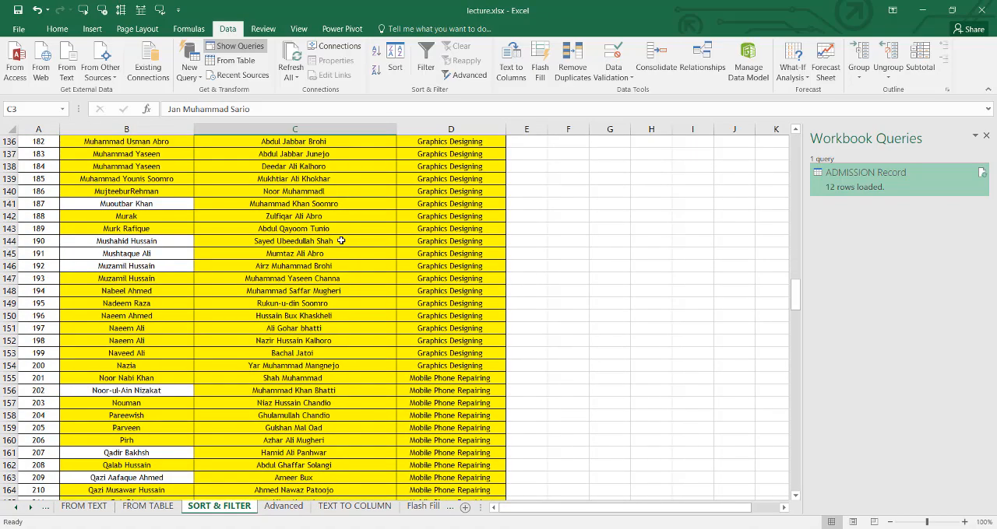
pyautogui.scroll(-10, 340, 238)
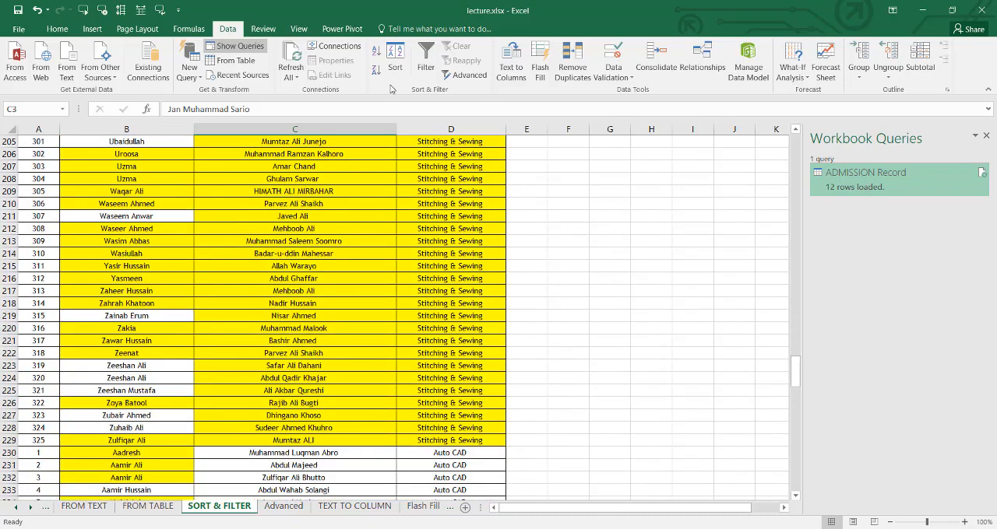
# - Custom-sort the trainee table by Trade on values in A to Z order, and check the sorted rows
pyautogui.click(395, 60)
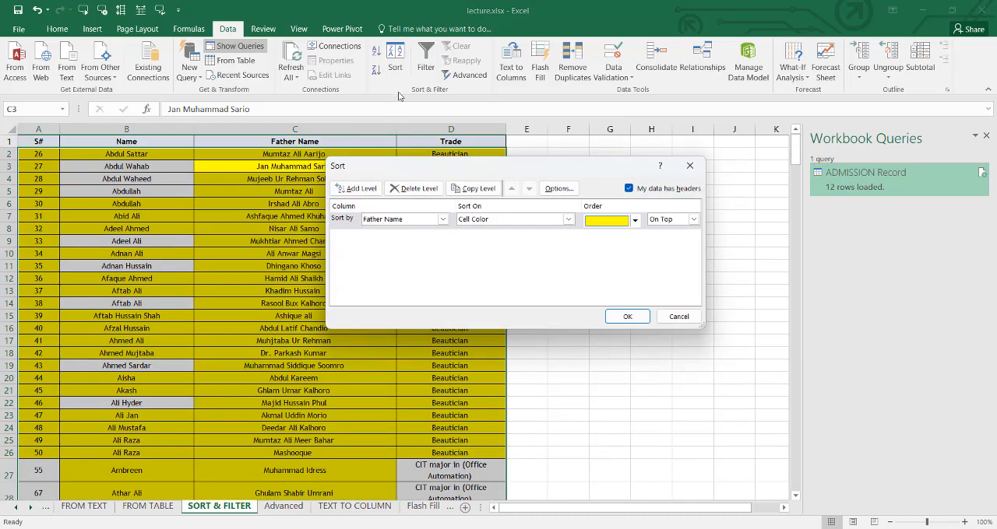
pyautogui.click(442, 219)
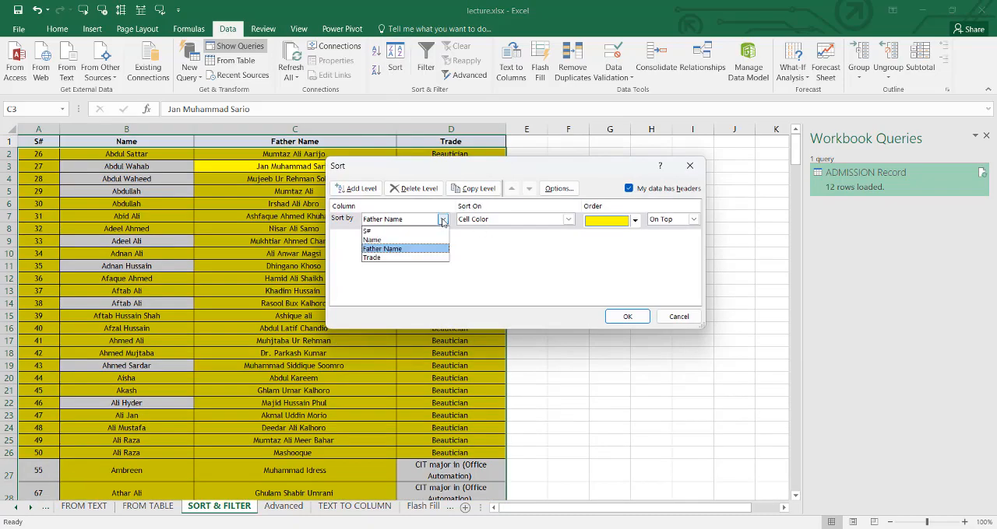
pyautogui.click(390, 258)
pyautogui.click(565, 218)
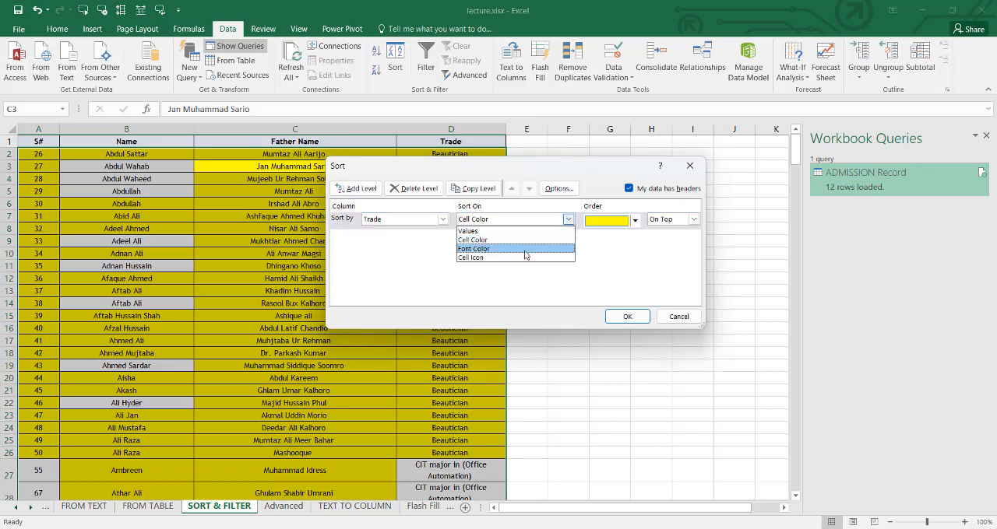
pyautogui.click(483, 231)
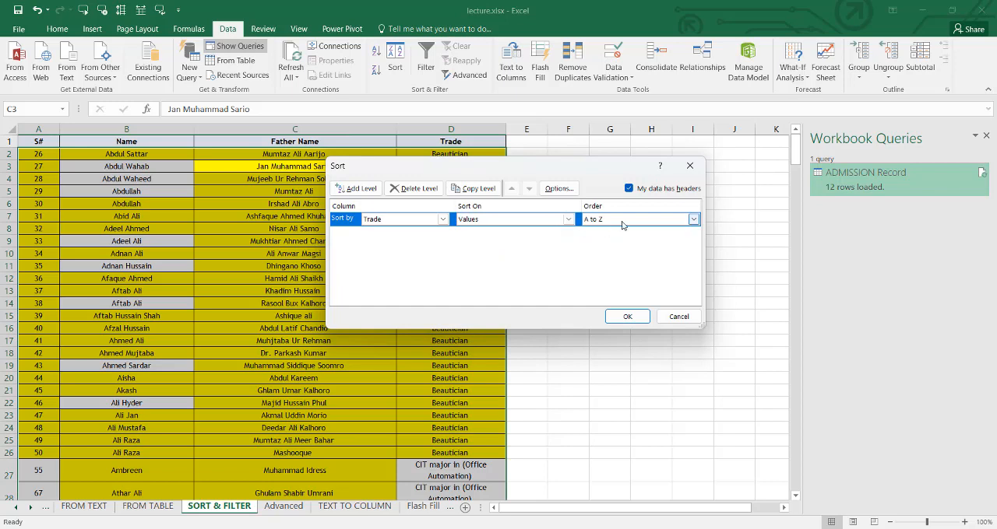
pyautogui.click(693, 220)
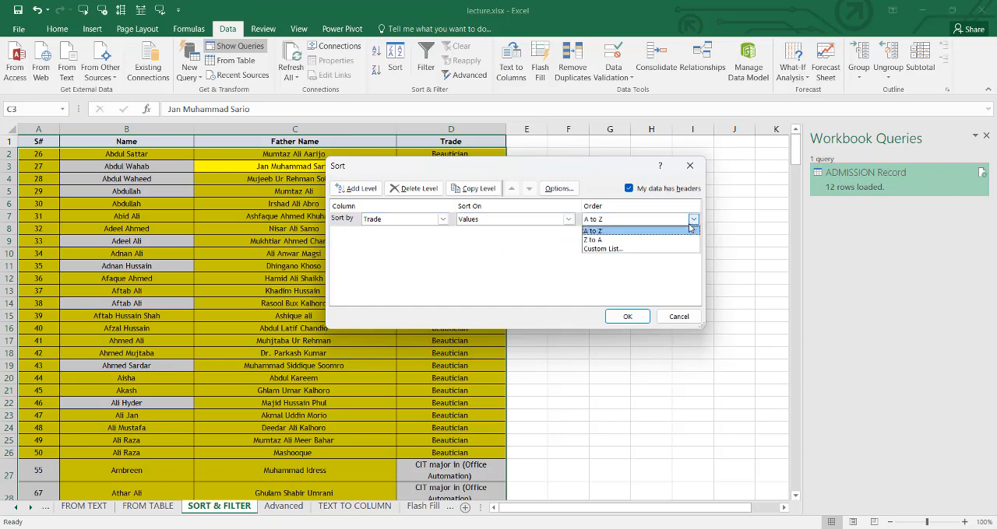
pyautogui.click(671, 233)
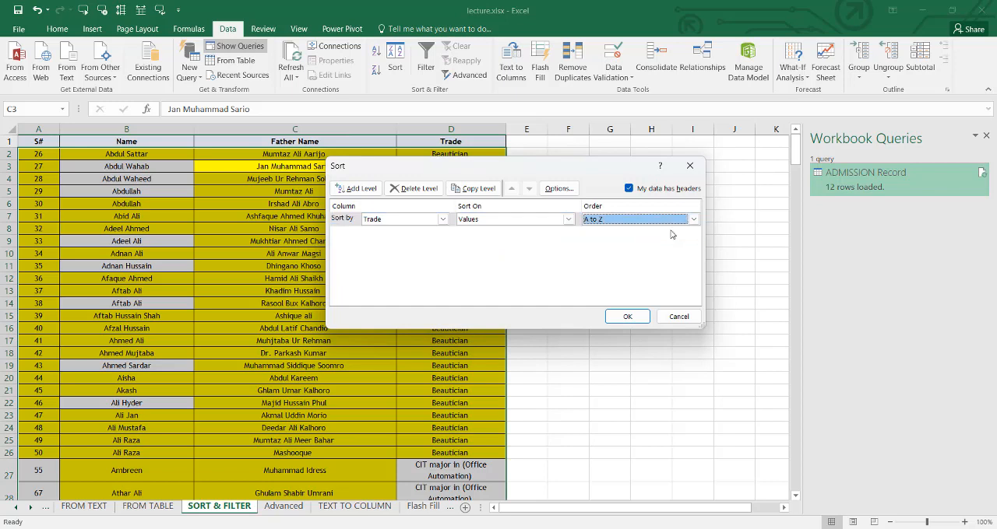
pyautogui.click(628, 316)
pyautogui.scroll(-3, 453, 211)
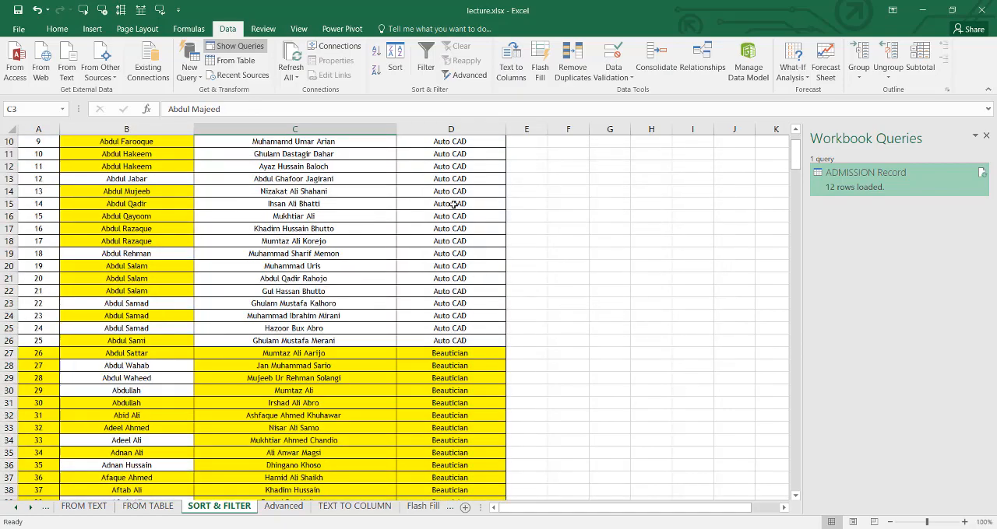
pyautogui.scroll(3, 453, 204)
pyautogui.scroll(-4, 453, 204)
pyautogui.scroll(4, 444, 171)
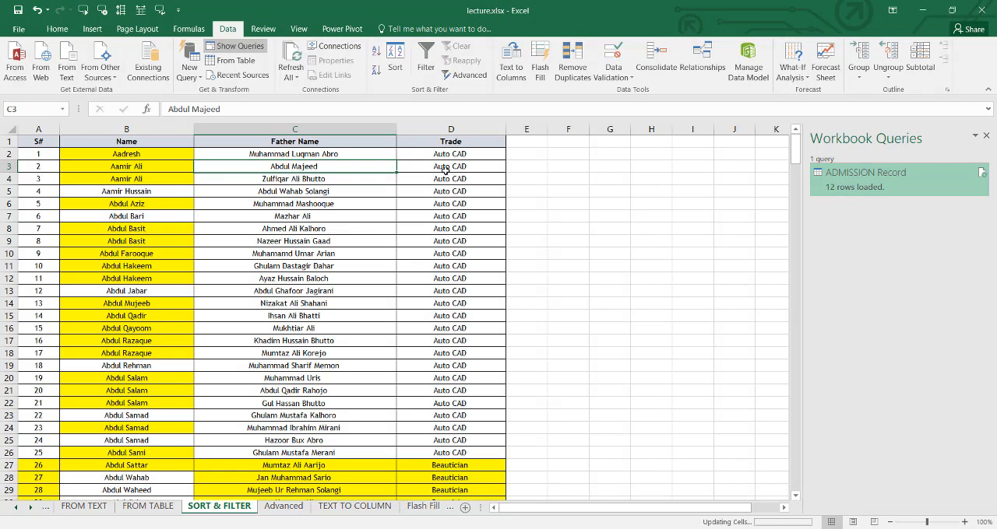
# - Undo the remaining sorts and the deletion of the two empty rows above the trainee table's headers
pyautogui.hotkey('ctrl', 'a')
pyautogui.hotkey('ctrl', 'z')
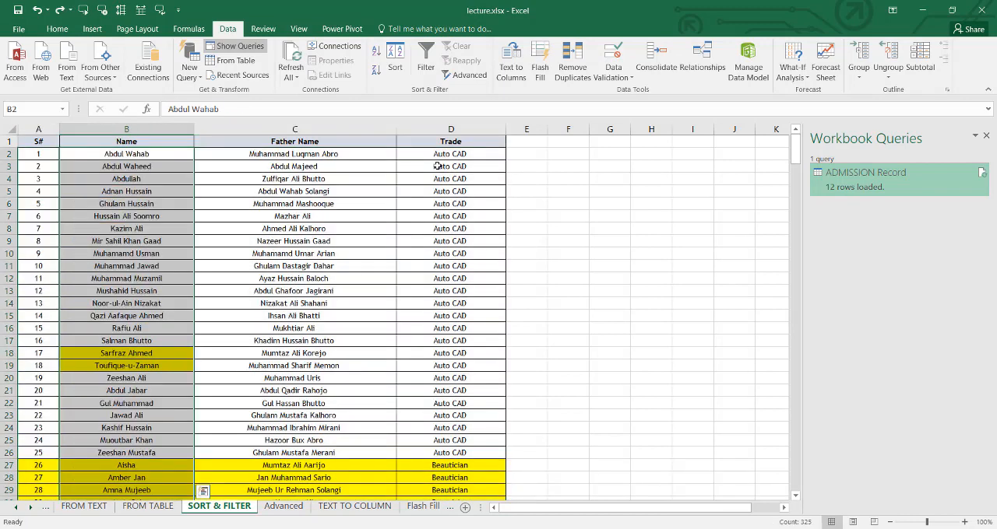
pyautogui.hotkey('ctrl', 'z')
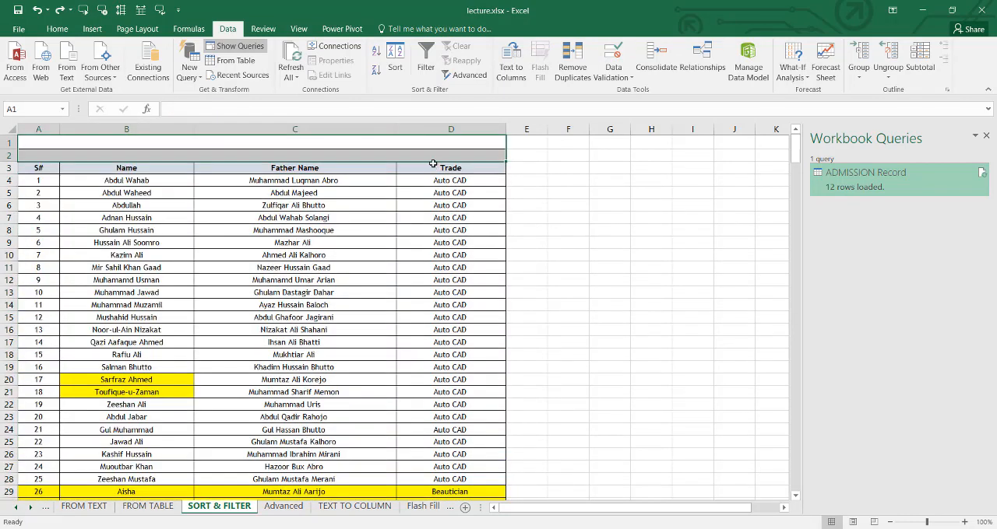
# - Redo the deletion of the two empty rows above the trainee table's headers
pyautogui.hotkey('ctrl', 'y')
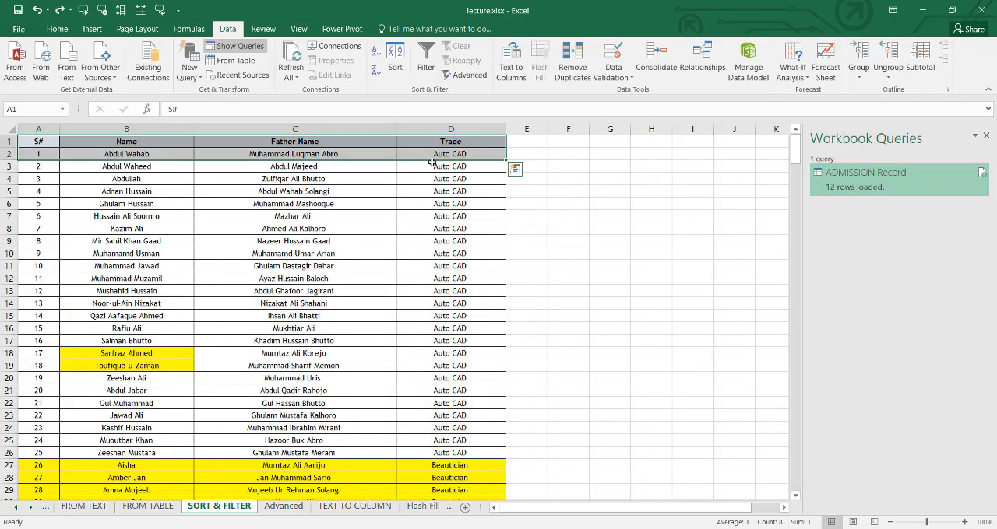
pyautogui.click(159, 141)
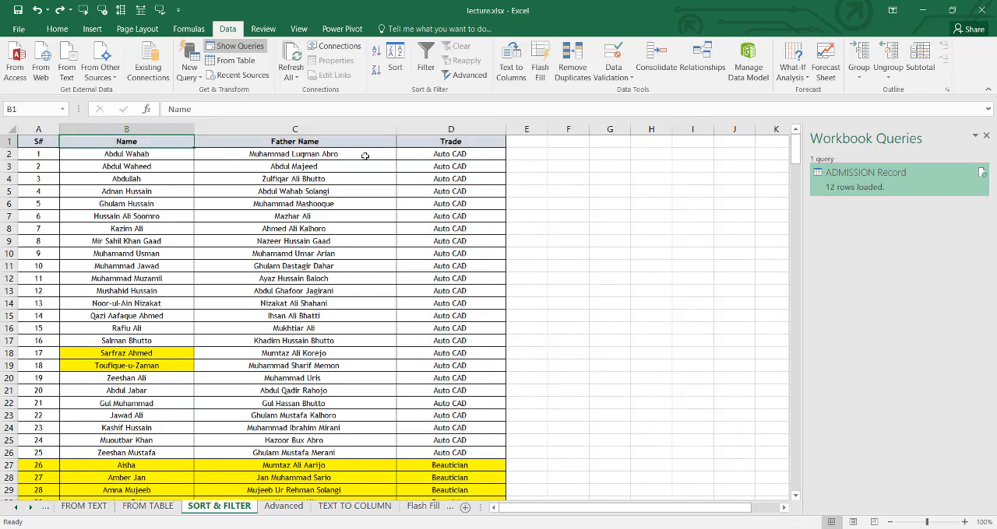
# - Turn on header filters for trainee table columns A to D, and close the Workbook Queries pane
pyautogui.moveTo(36, 130); pyautogui.dragTo(452, 140)
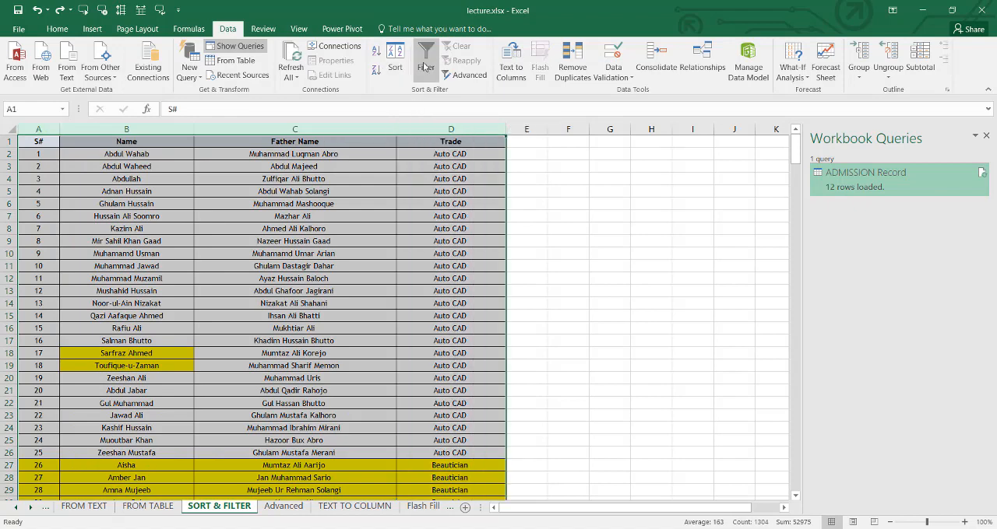
pyautogui.click(475, 179)
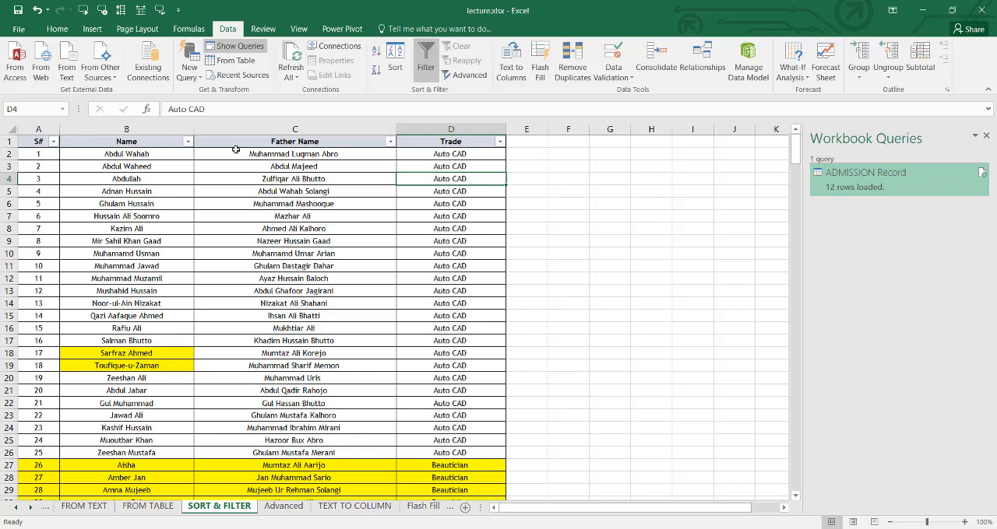
pyautogui.scroll(-20, 491, 154)
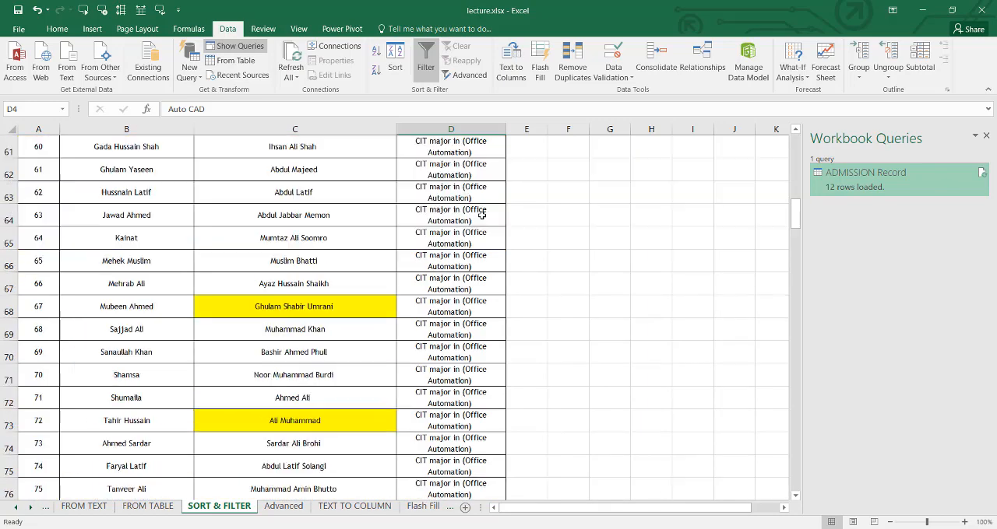
pyautogui.scroll(20, 478, 215)
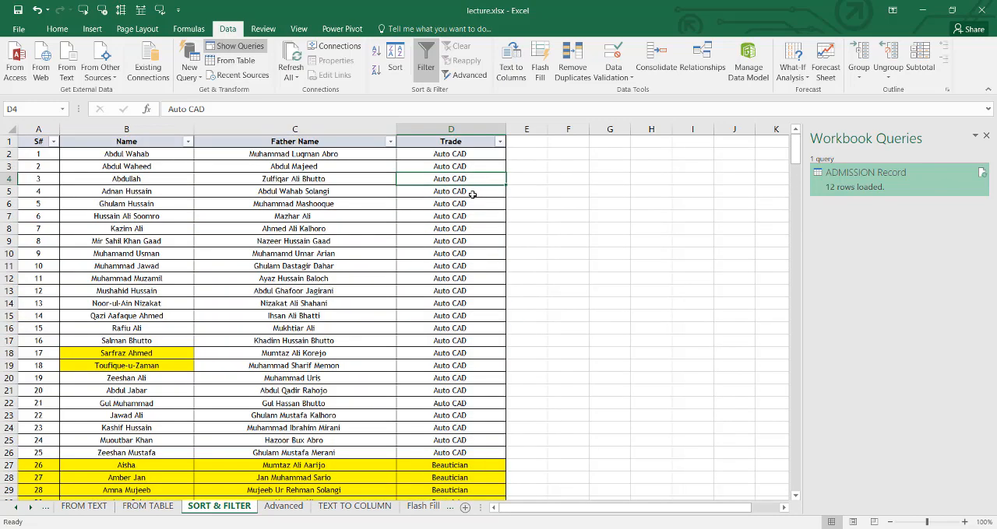
pyautogui.click(985, 135)
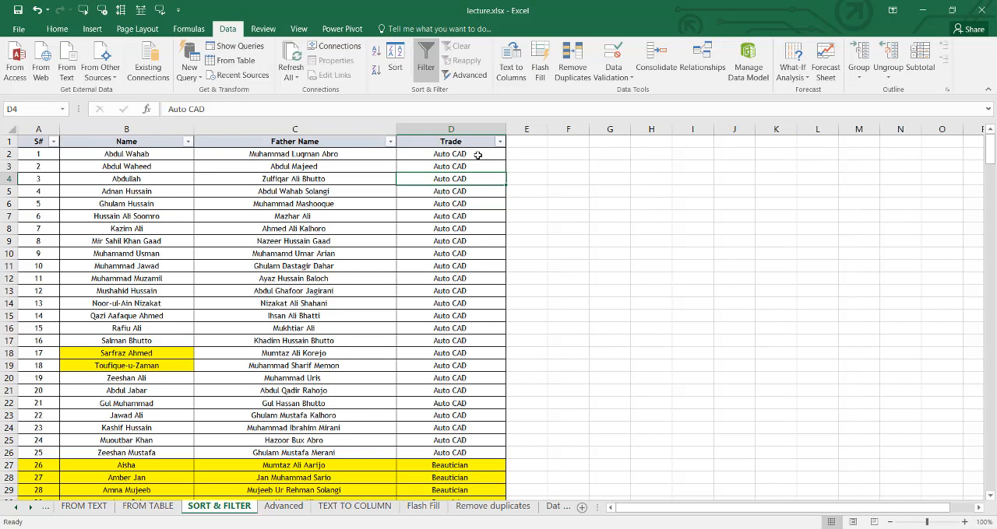
# - Filter the Trade column to only CIT major in (Office Automation), and look through the filtered rows
pyautogui.click(499, 142)
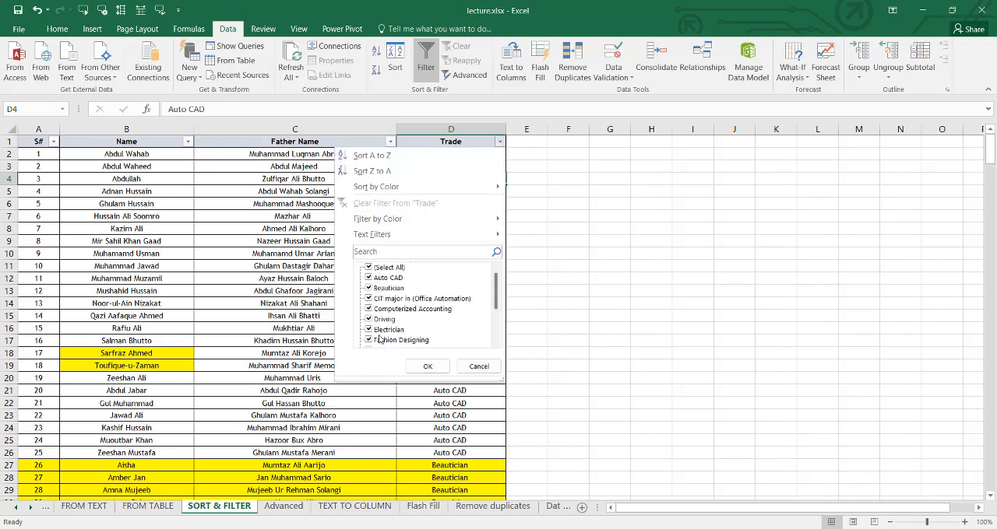
pyautogui.click(375, 267)
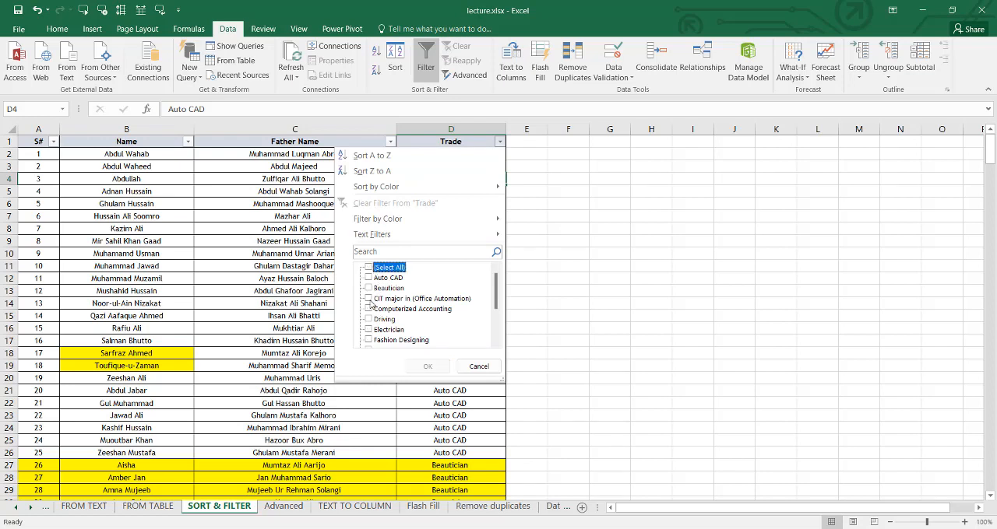
pyautogui.click(369, 299)
pyautogui.click(426, 367)
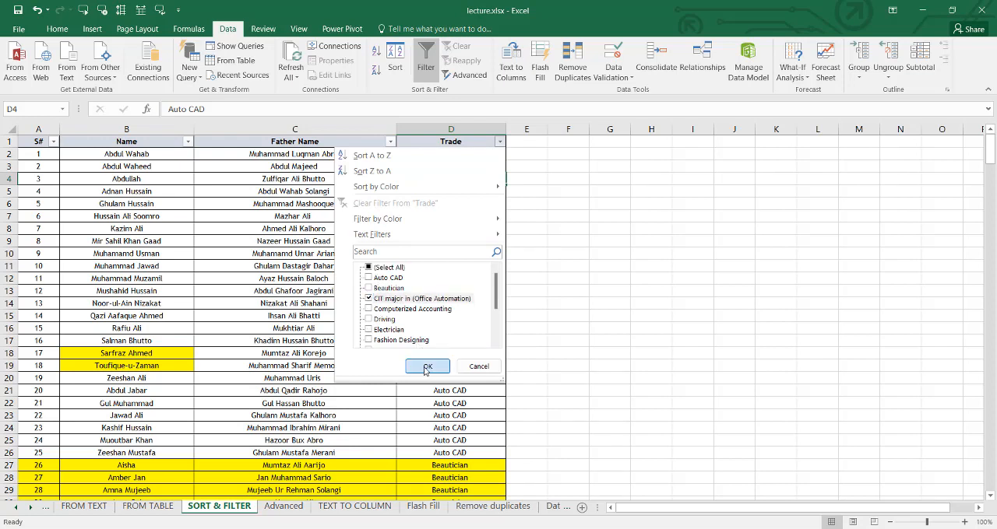
pyautogui.scroll(-7, 401, 301)
pyautogui.scroll(6, 401, 301)
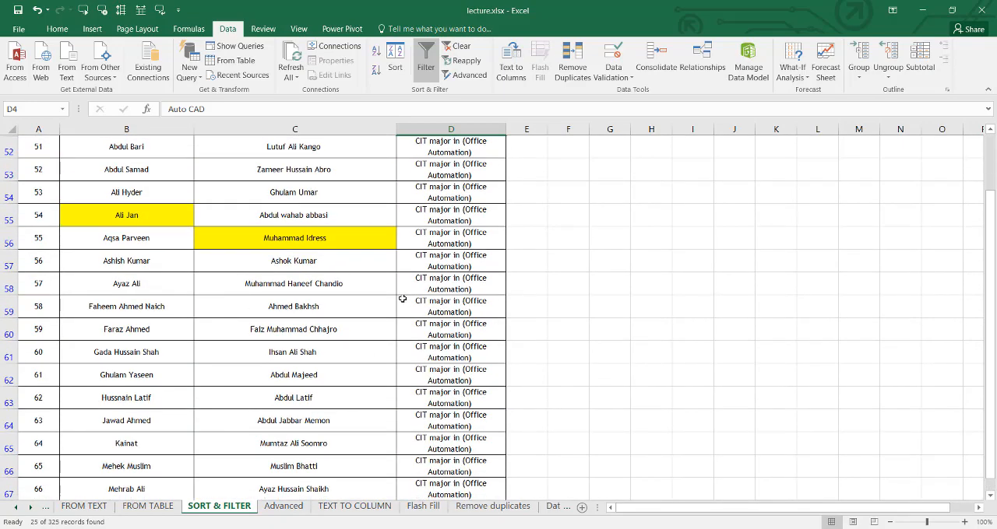
pyautogui.scroll(-1, 403, 292)
pyautogui.scroll(1, 466, 159)
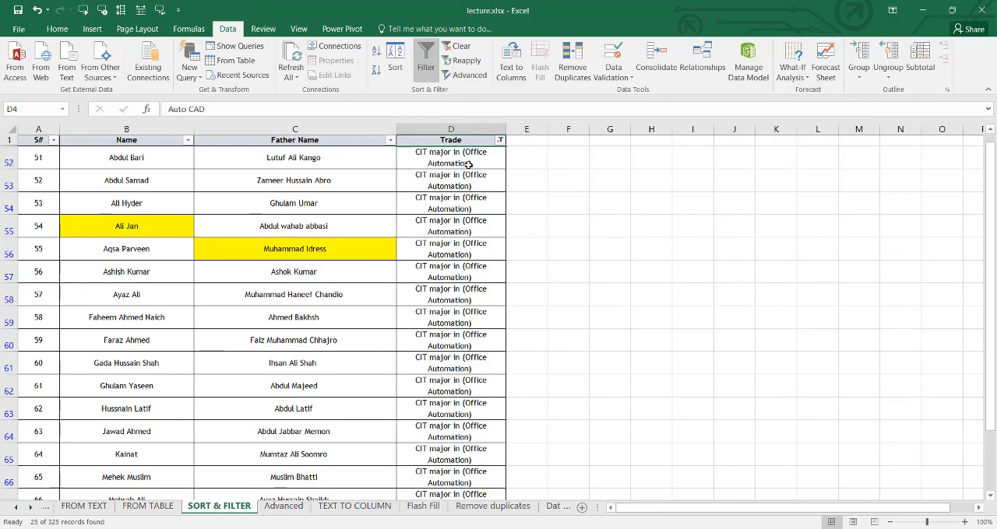
# - Add Graphics Designing to the trades shown by the Trade filter, and review the rows of both trades
pyautogui.click(500, 142)
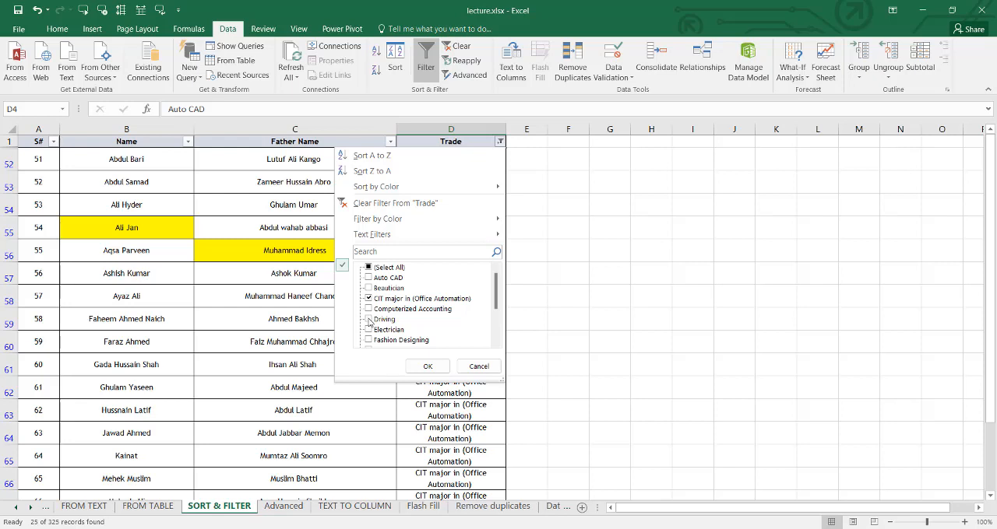
pyautogui.scroll(-2, 492, 331)
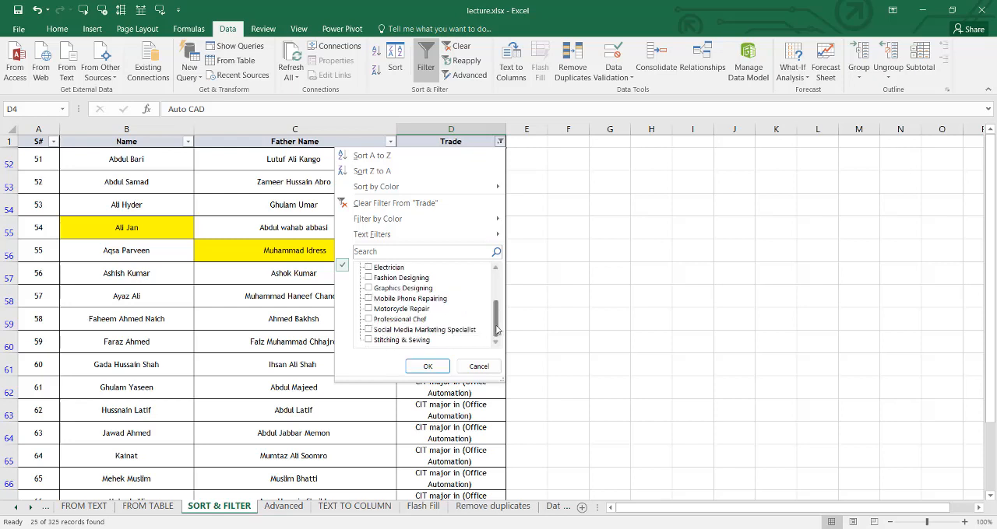
pyautogui.click(368, 288)
pyautogui.click(427, 366)
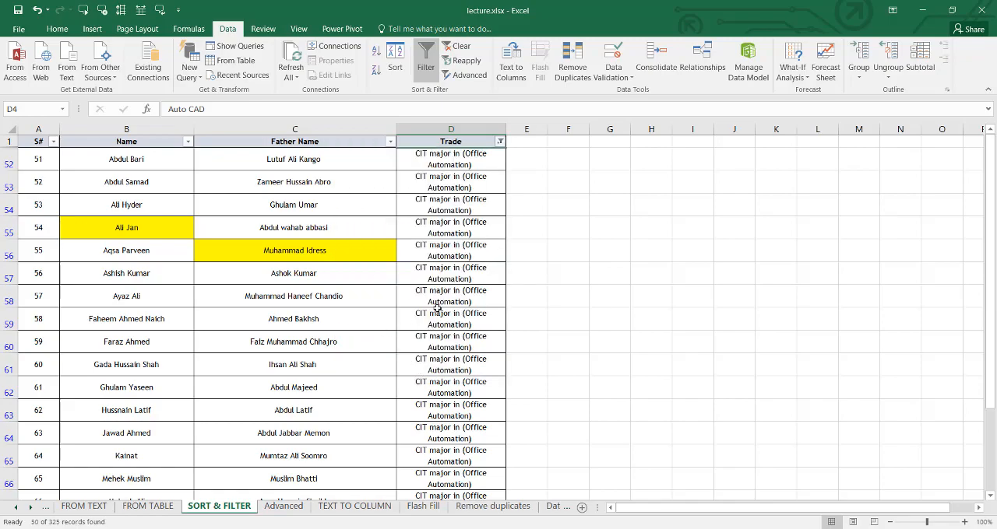
pyautogui.scroll(-13, 467, 289)
pyautogui.scroll(6, 470, 290)
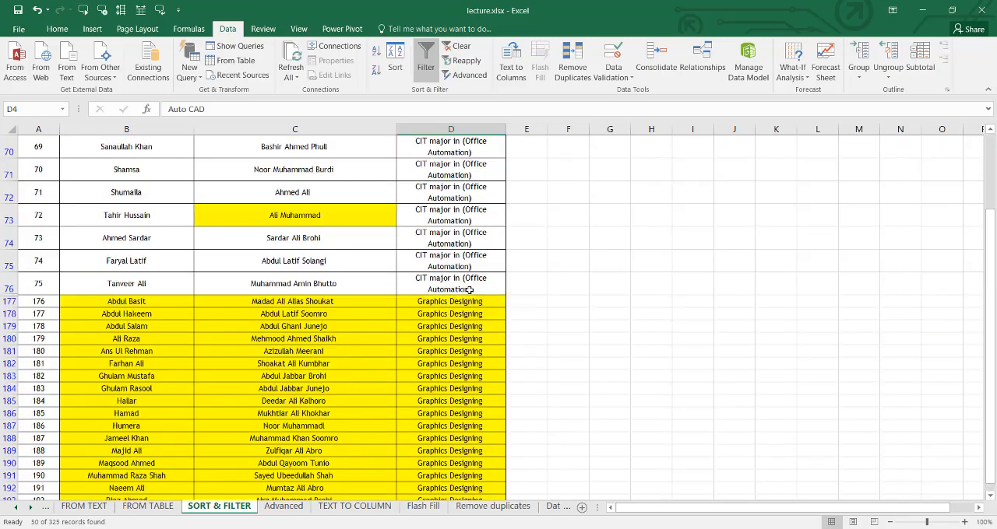
pyautogui.scroll(-7, 470, 290)
pyautogui.scroll(12, 468, 289)
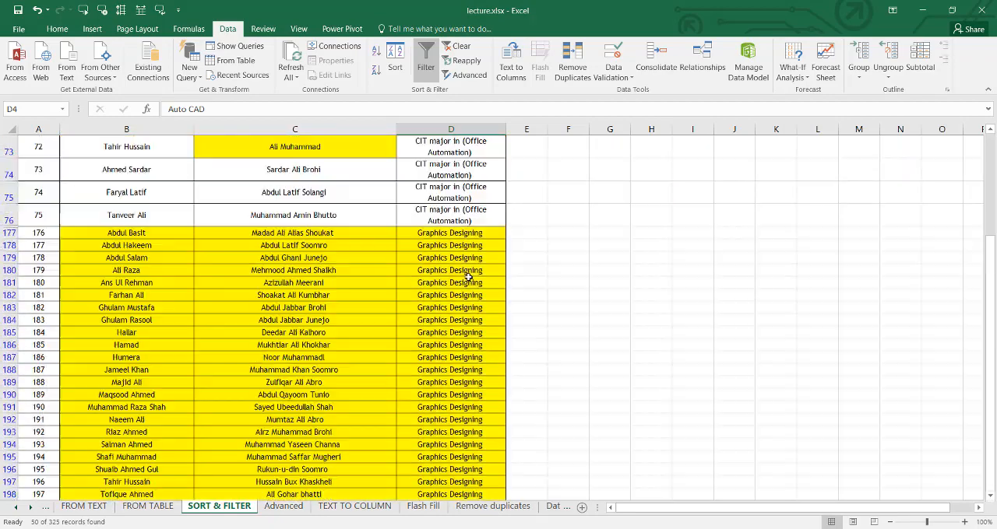
# - Clear the Trade filter and turn off the trainee table's header filters, ending on the Advanced sheet
pyautogui.click(461, 60)
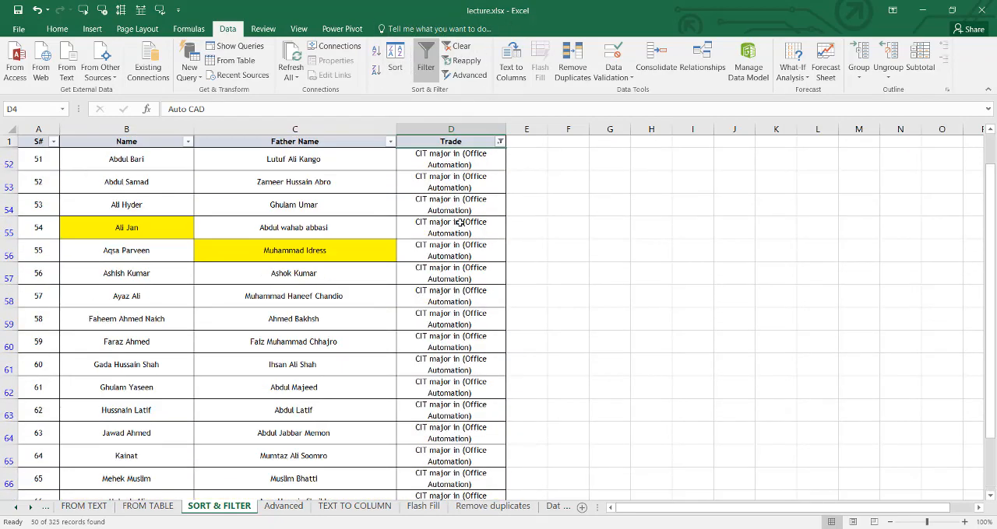
pyautogui.click(461, 46)
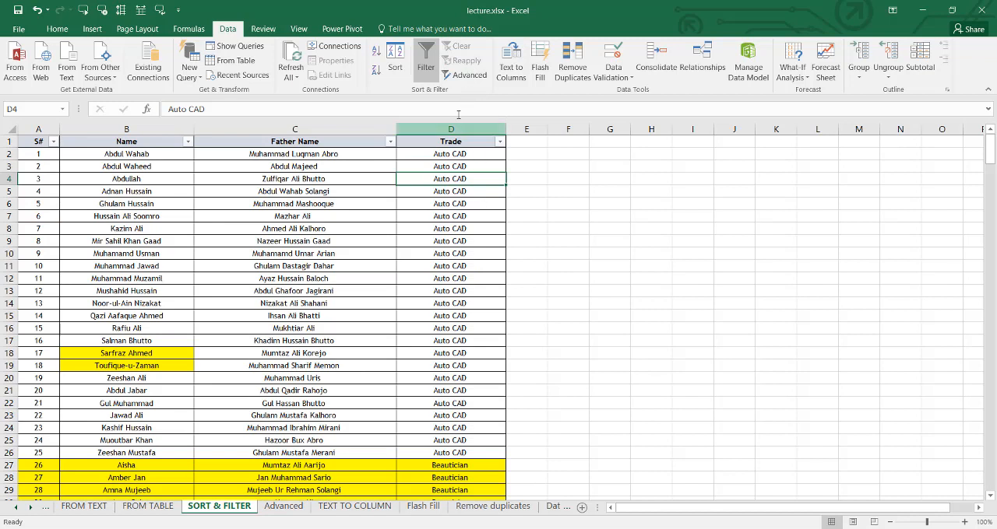
pyautogui.hotkey('ctrl', 'shift', 'l')
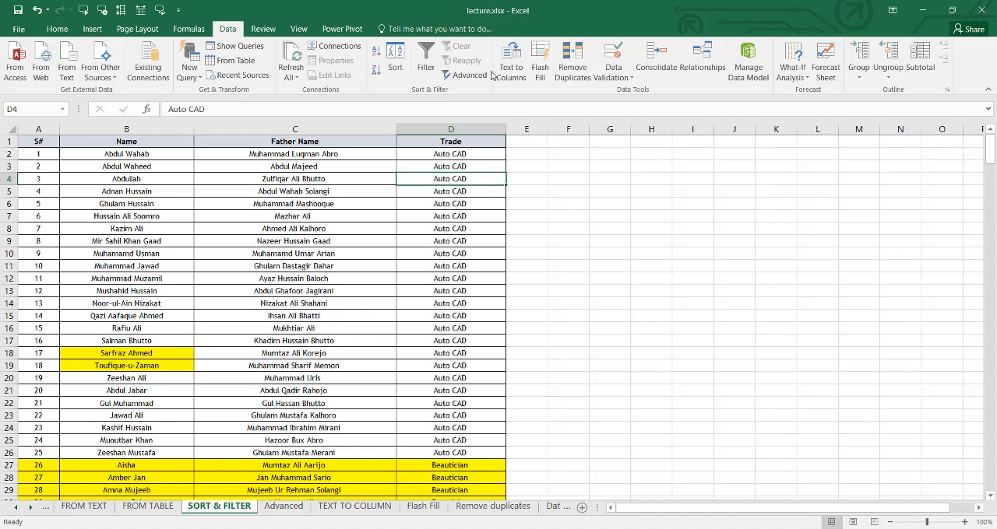
pyautogui.click(282, 506)
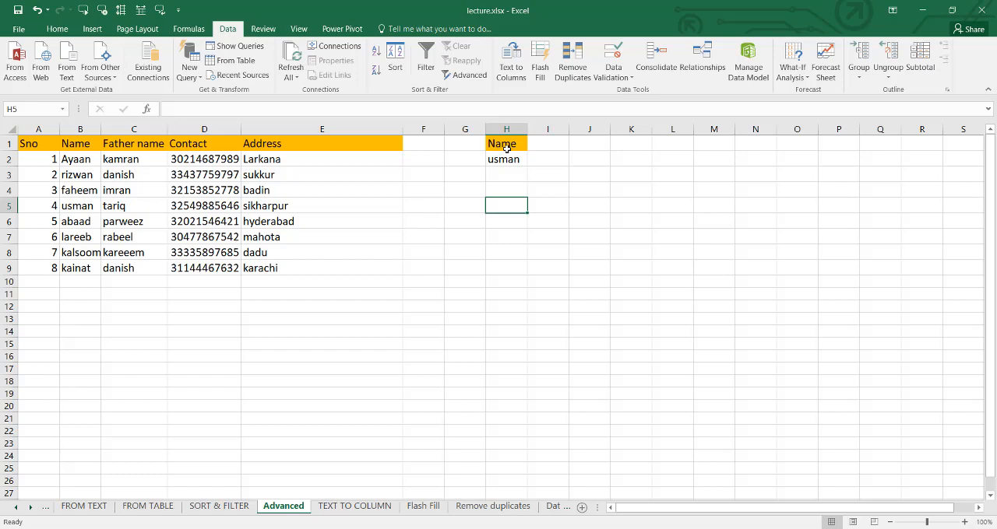
# - Run an Advanced Filter in place on list A1:E9 with criteria range H1:H2, and undo it
pyautogui.click(467, 74)
pyautogui.moveTo(489, 204); pyautogui.dragTo(649, 202)
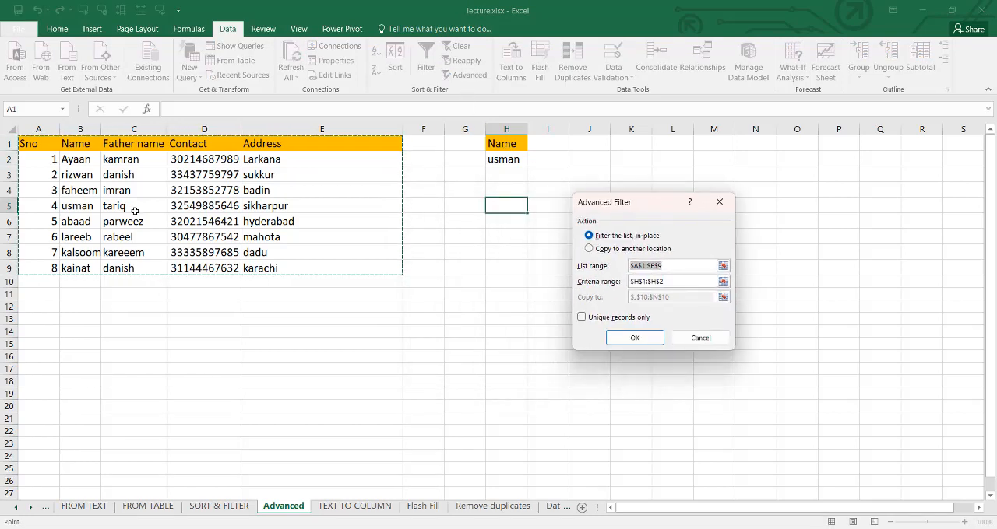
pyautogui.click(678, 284)
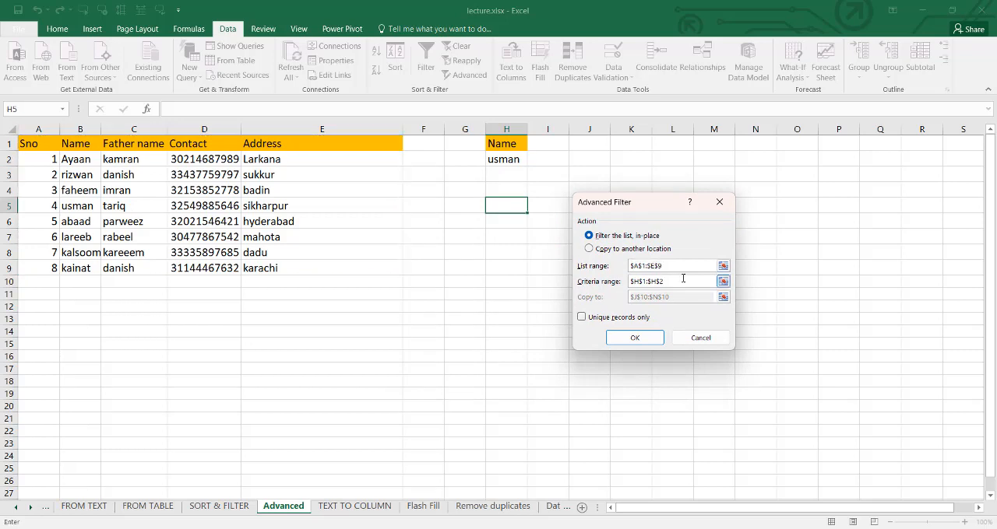
pyautogui.click(723, 281)
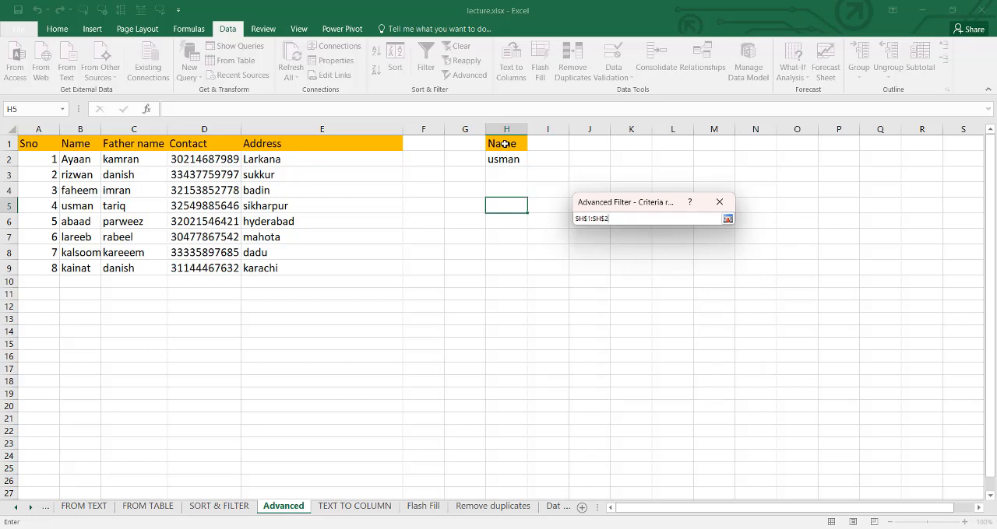
pyautogui.moveTo(505, 144); pyautogui.dragTo(505, 159)
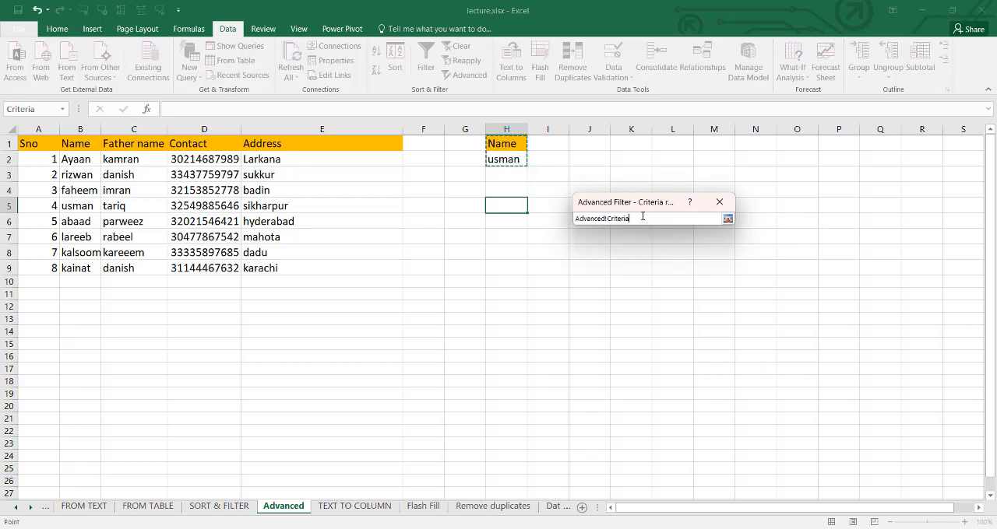
pyautogui.click(727, 219)
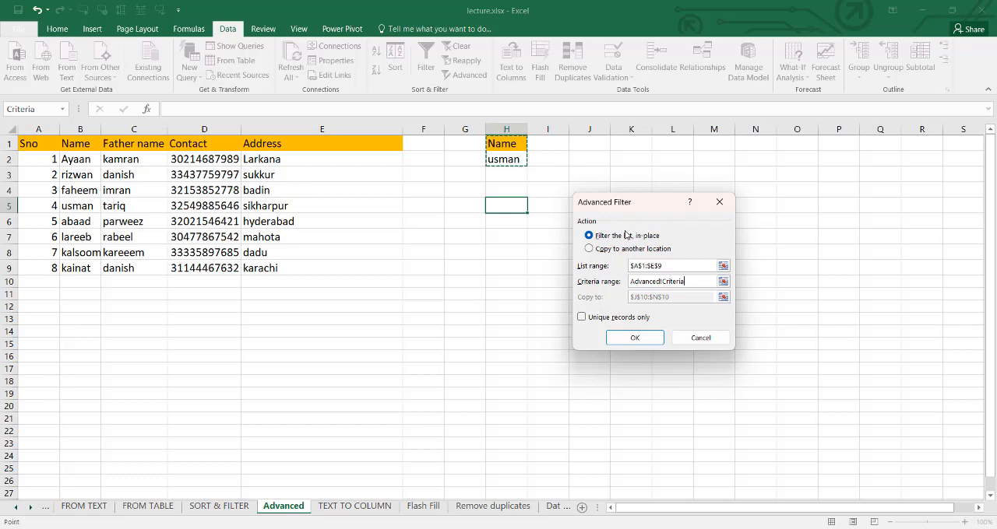
pyautogui.click(636, 338)
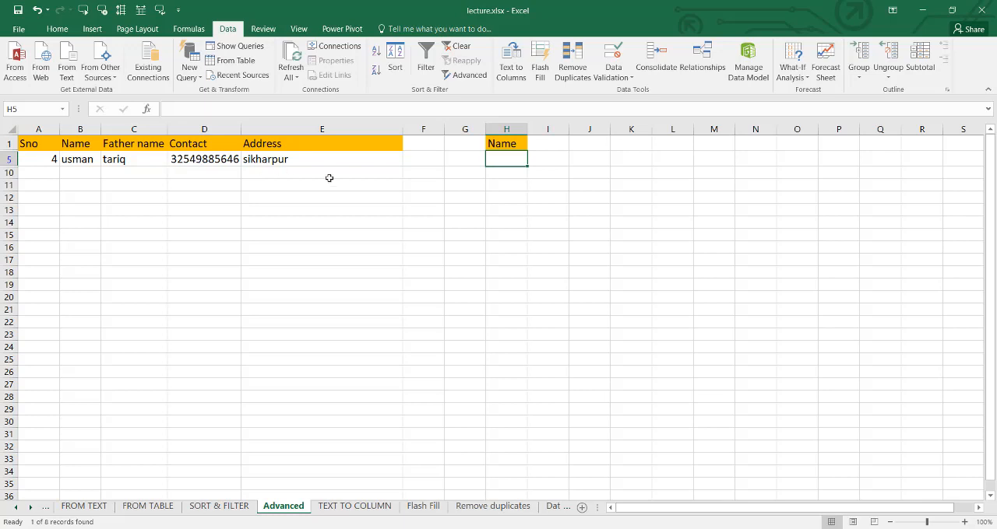
pyautogui.hotkey('ctrl', 'z')
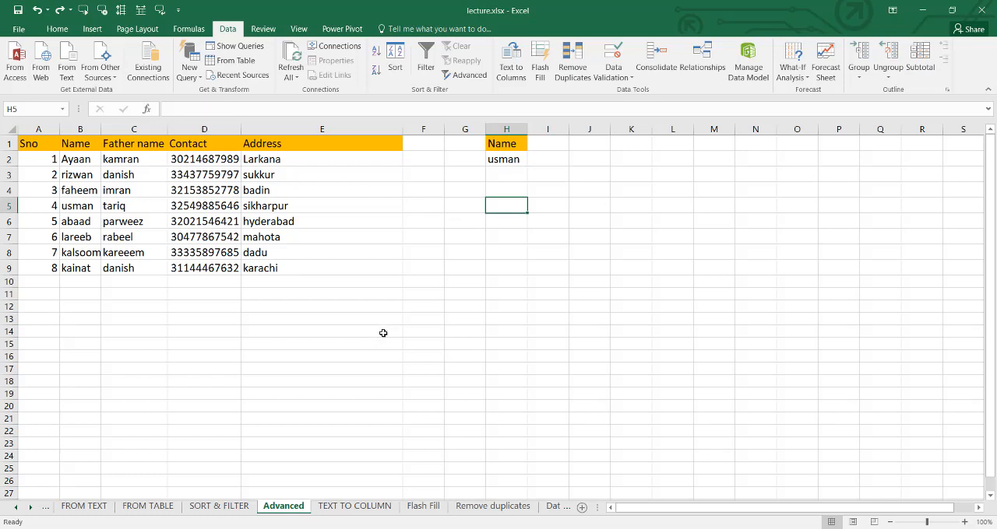
# - Use Advanced Filter to copy rows of A1:E9 matching criteria H1:H2 to H11, and widen column K for the contact number
pyautogui.click(468, 75)
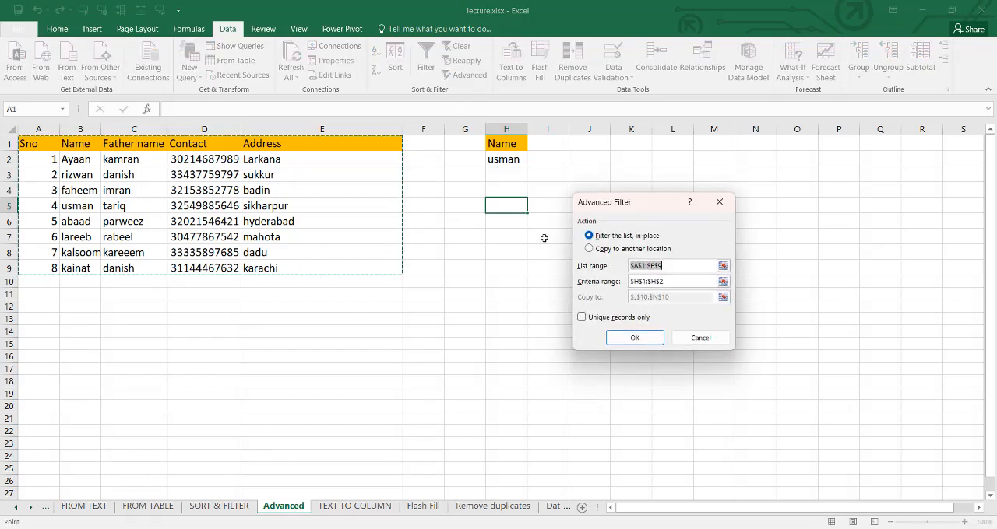
pyautogui.click(723, 281)
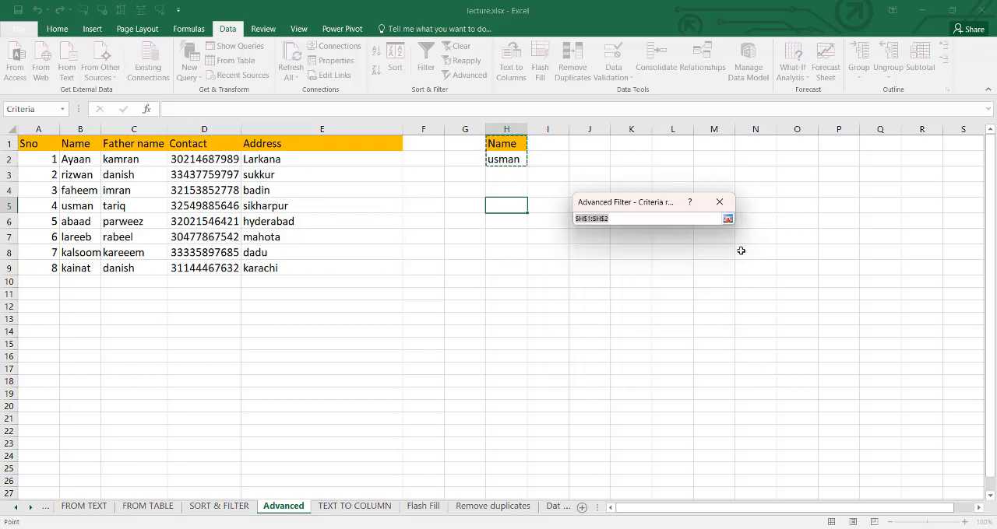
pyautogui.click(727, 219)
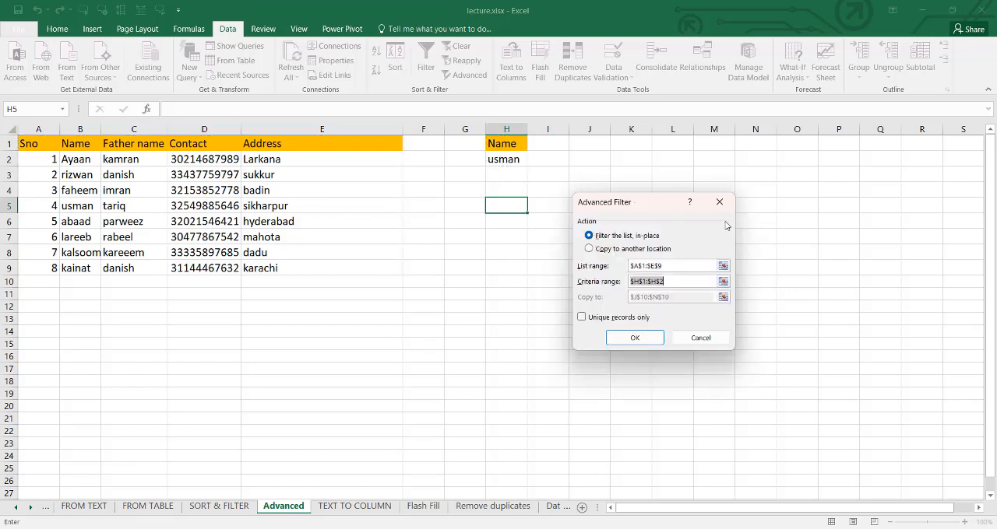
pyautogui.click(601, 249)
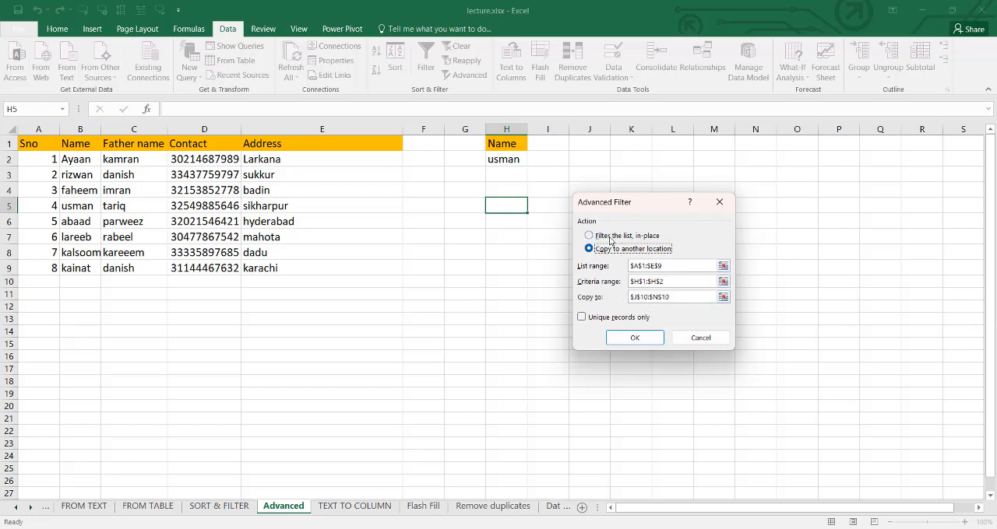
pyautogui.moveTo(651, 205); pyautogui.dragTo(325, 289)
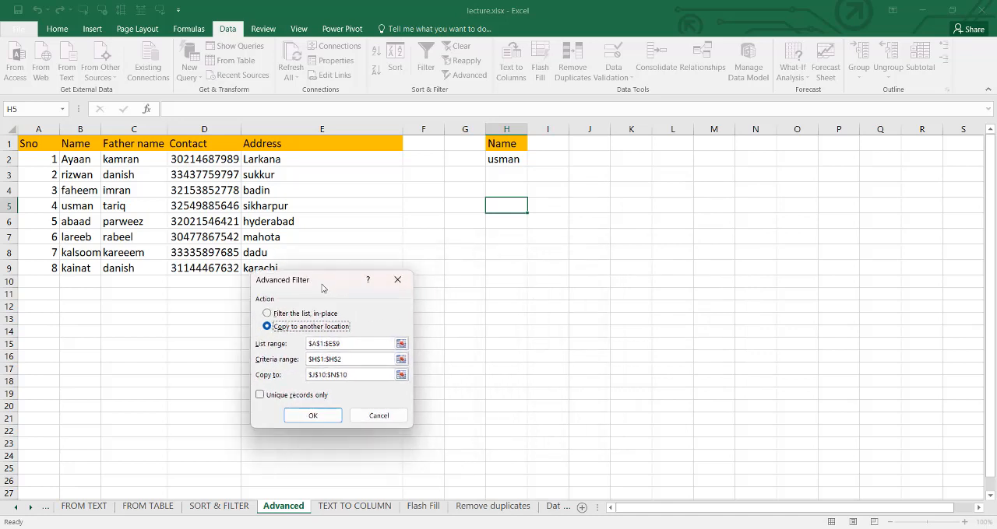
pyautogui.click(401, 375)
pyautogui.click(506, 294)
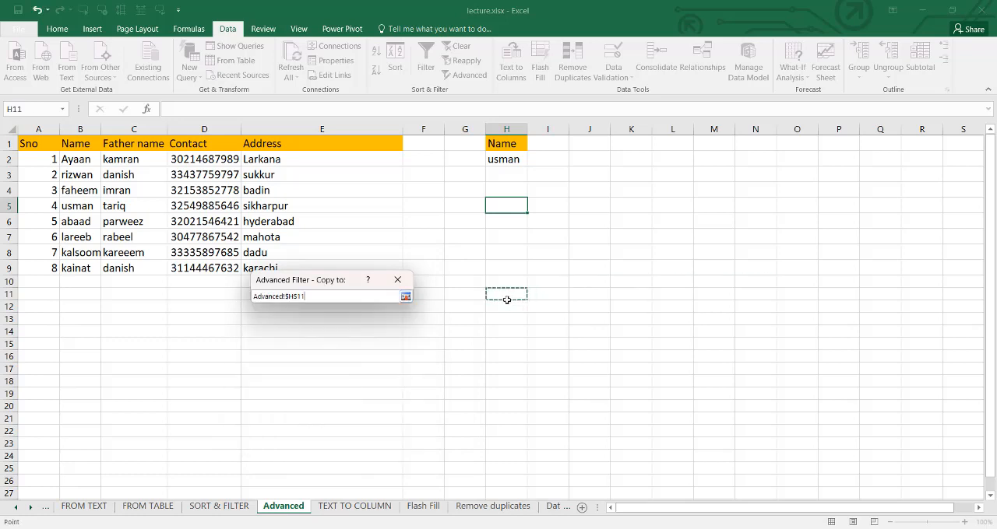
pyautogui.click(405, 297)
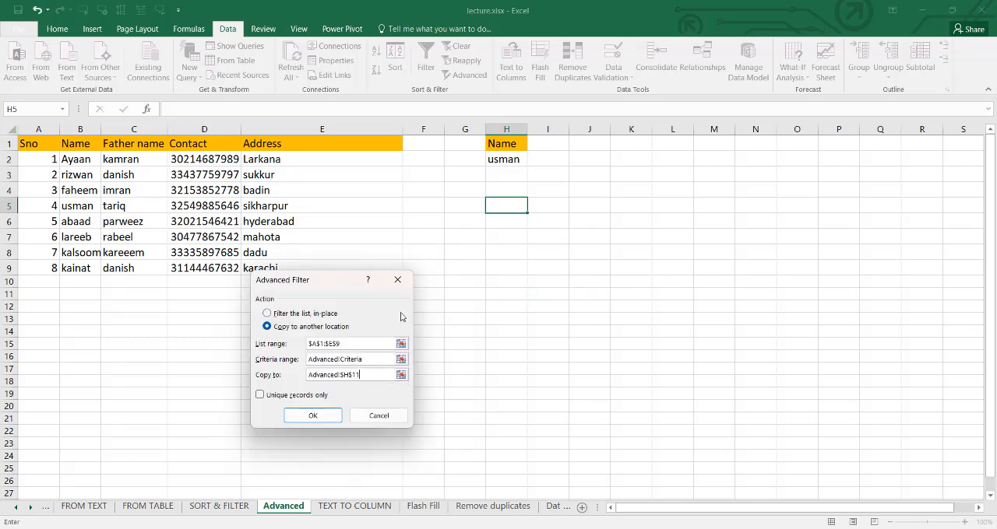
pyautogui.click(313, 415)
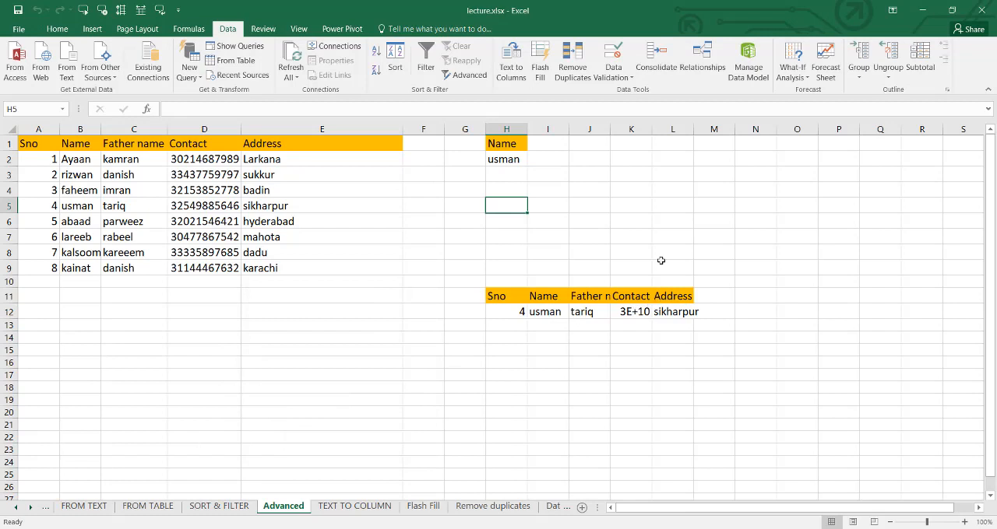
pyautogui.moveTo(652, 129); pyautogui.dragTo(699, 130)
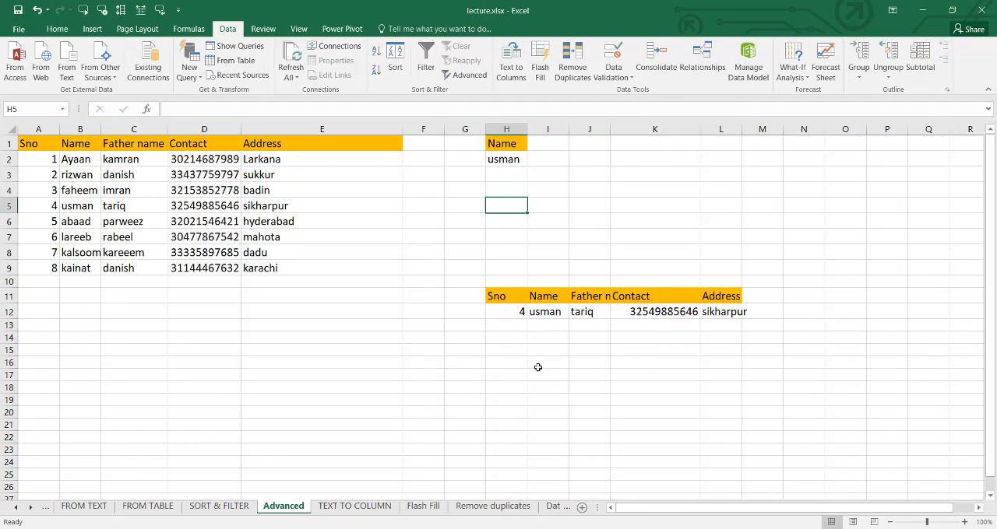
# - Replace the name criterion in H2 with the first name listed in B3
pyautogui.click(506, 162)
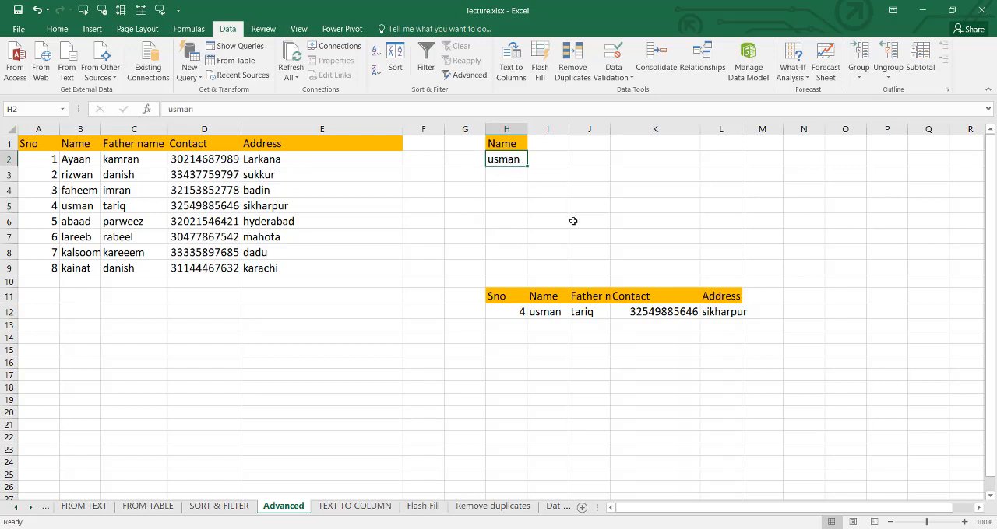
pyautogui.write('rizw')
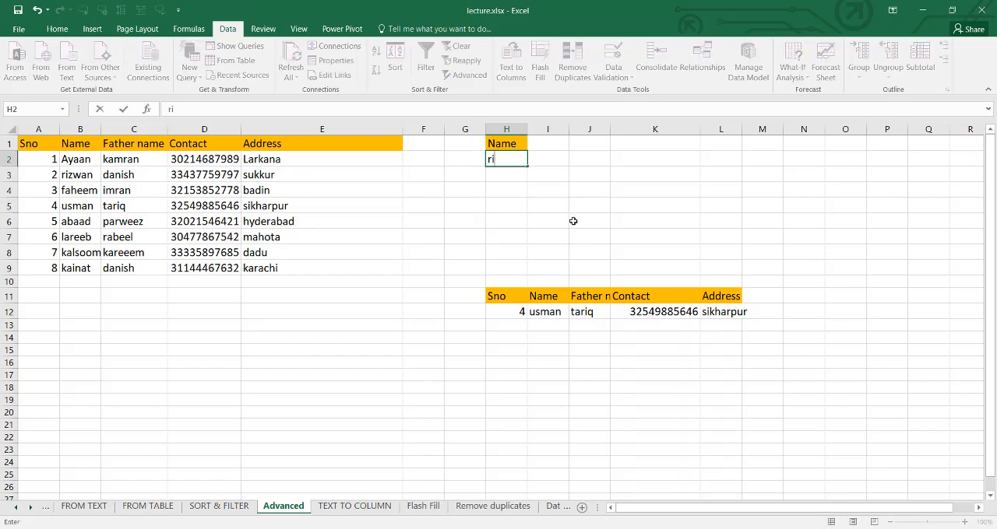
pyautogui.press('Return')
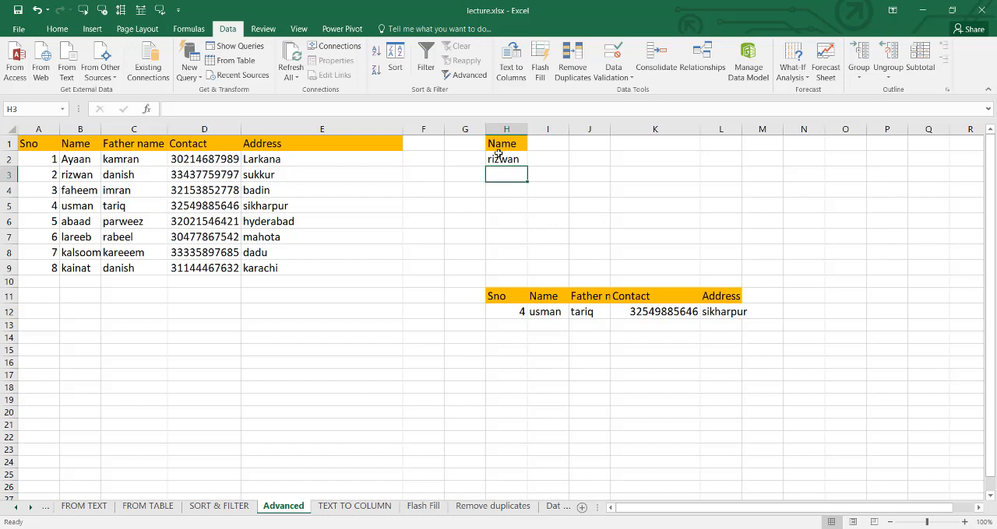
# - Copy the rows of A1:E9 matching criteria H1:H2 to G15 with Advanced Filter, and widen column J for the contact number
pyautogui.click(452, 81)
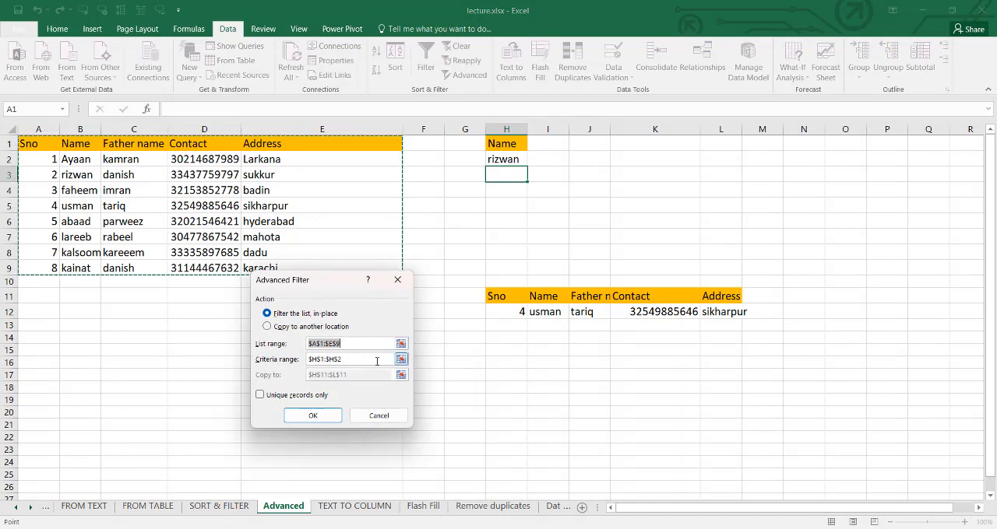
pyautogui.click(400, 359)
pyautogui.moveTo(514, 147); pyautogui.dragTo(506, 174)
pyautogui.click(405, 298)
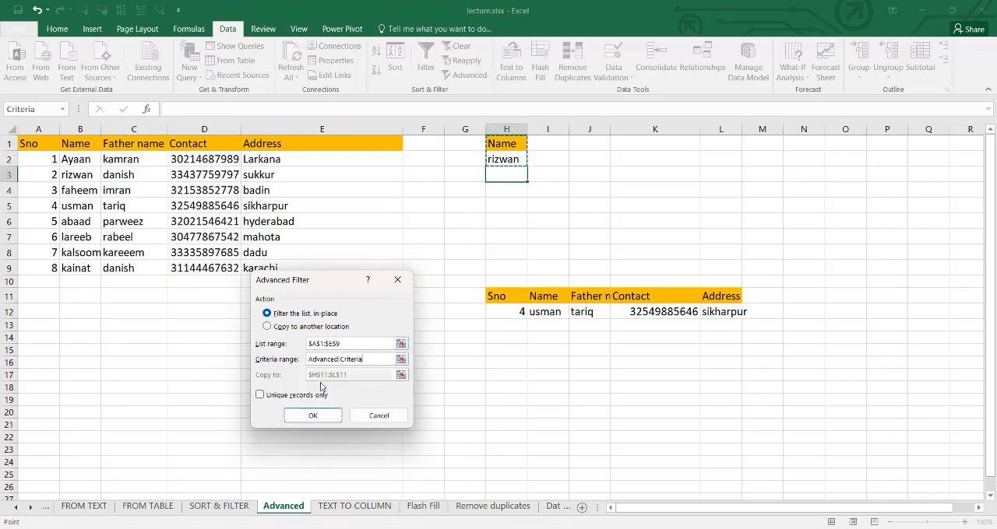
pyautogui.click(296, 327)
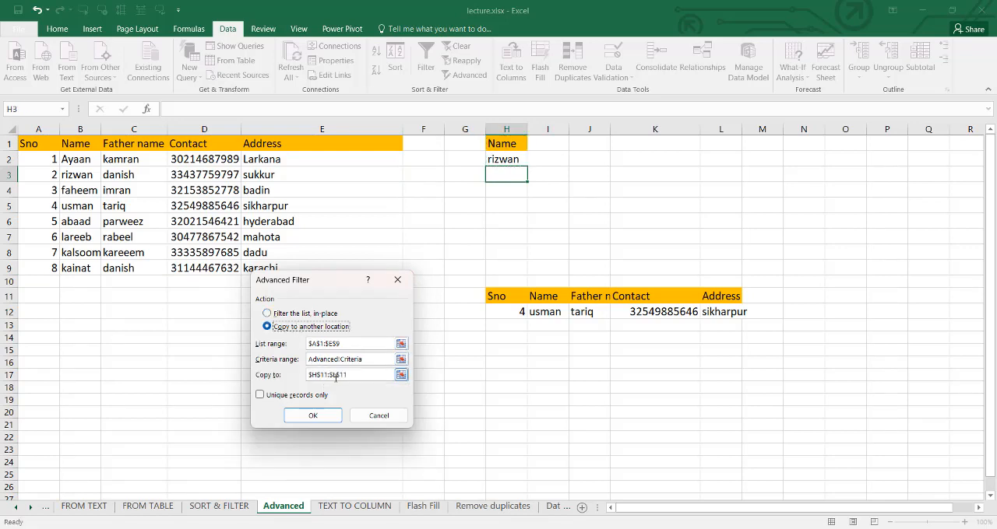
pyautogui.click(400, 374)
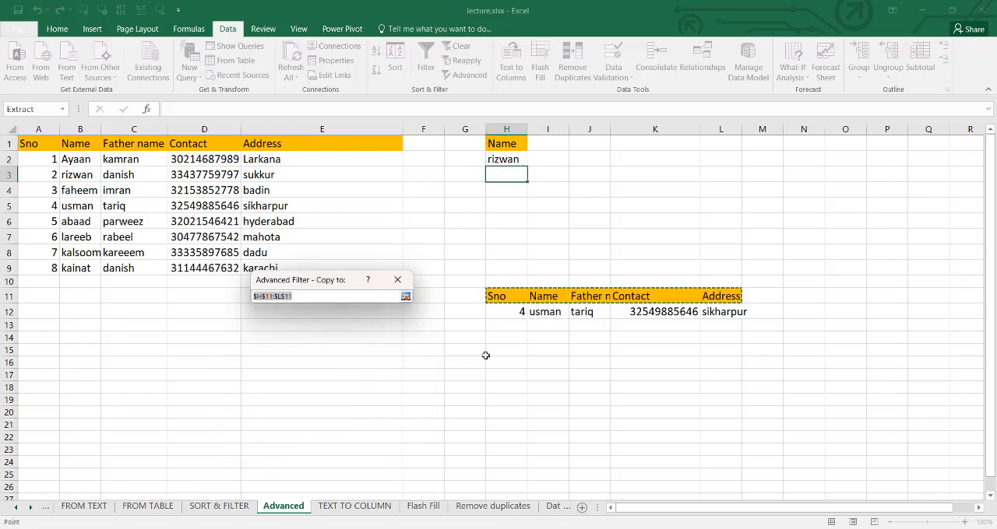
pyautogui.click(454, 351)
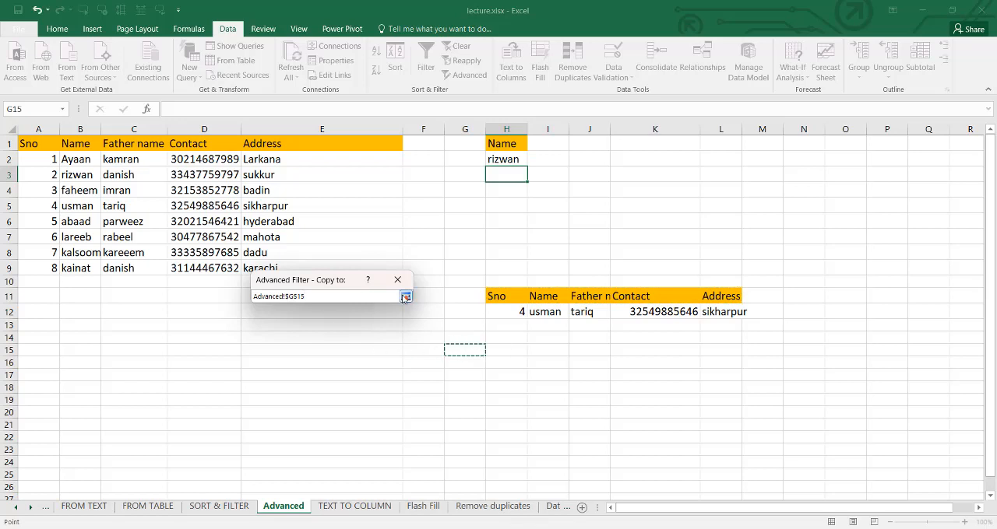
pyautogui.click(405, 297)
pyautogui.click(313, 416)
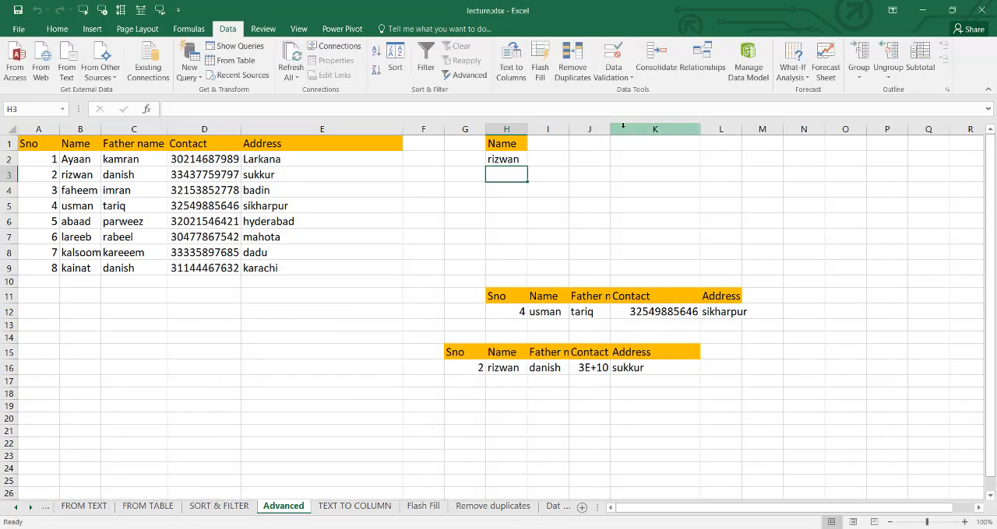
pyautogui.moveTo(610, 129); pyautogui.dragTo(698, 130)
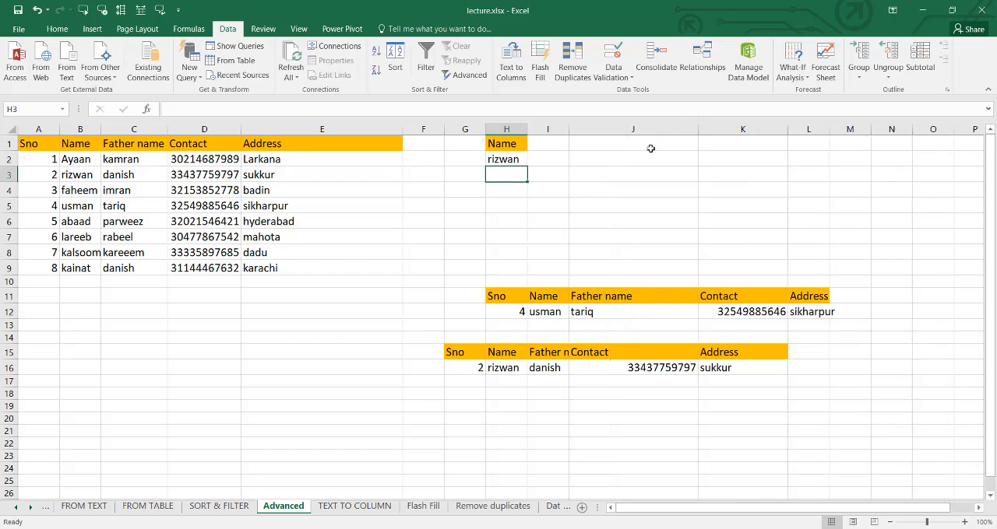
# - Replace the name criterion in H2 with the first name listed in B2
pyautogui.click(523, 161)
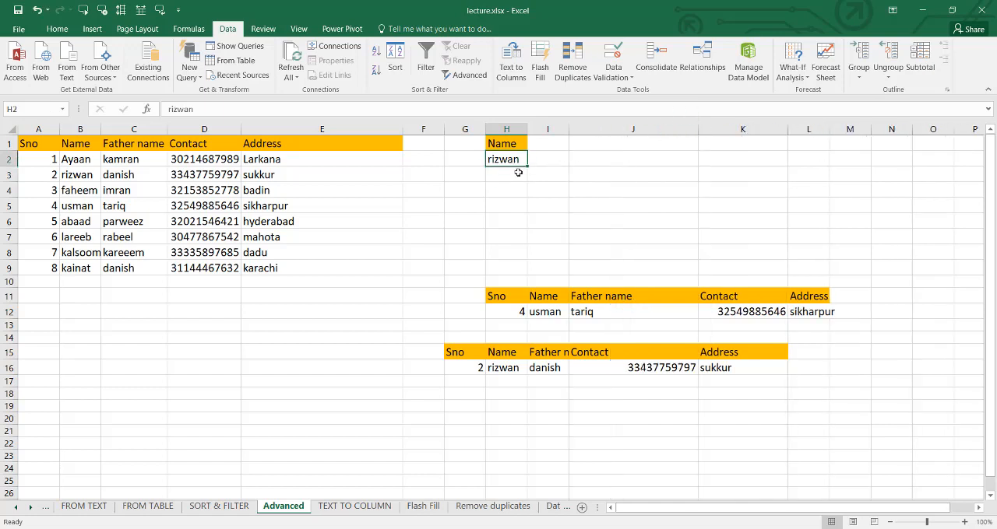
pyautogui.write('aya')
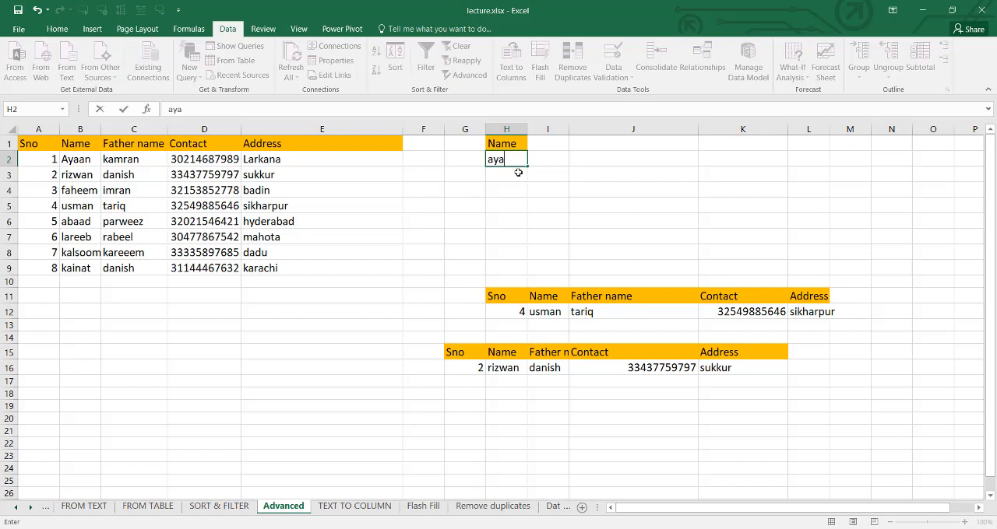
pyautogui.write('an')
pyautogui.press('Return')
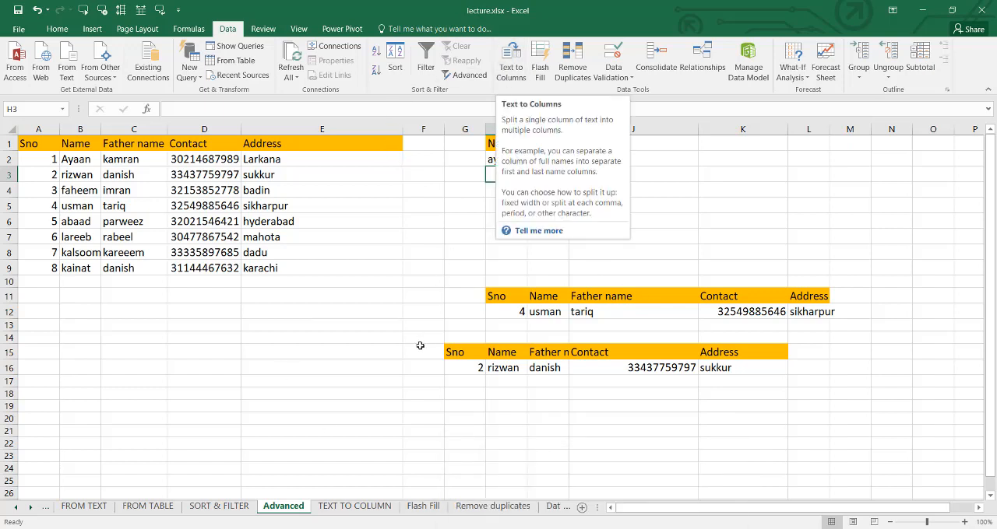
# - On the TEXT TO COLUMN sheet, start Text to Columns for the address text in A3, choosing Delimited as the data type
pyautogui.click(327, 507)
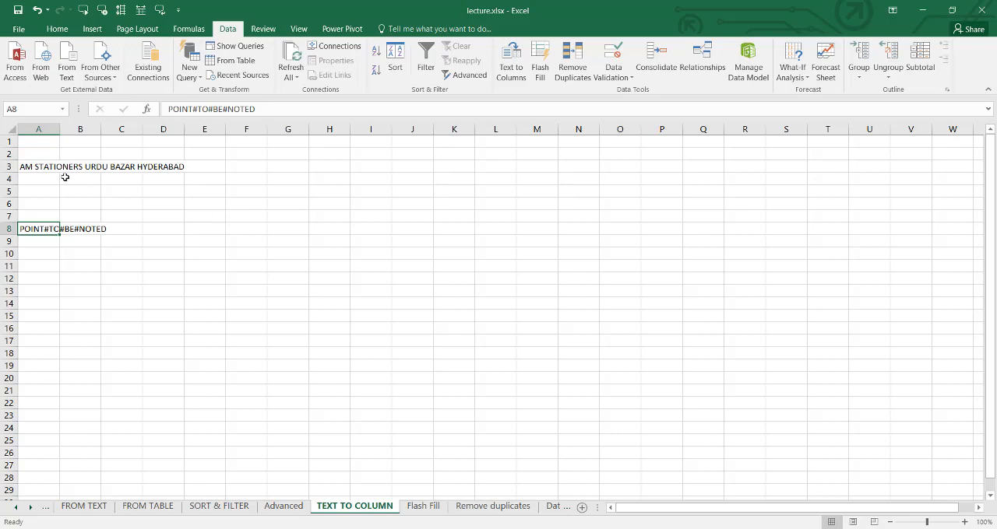
pyautogui.click(33, 168)
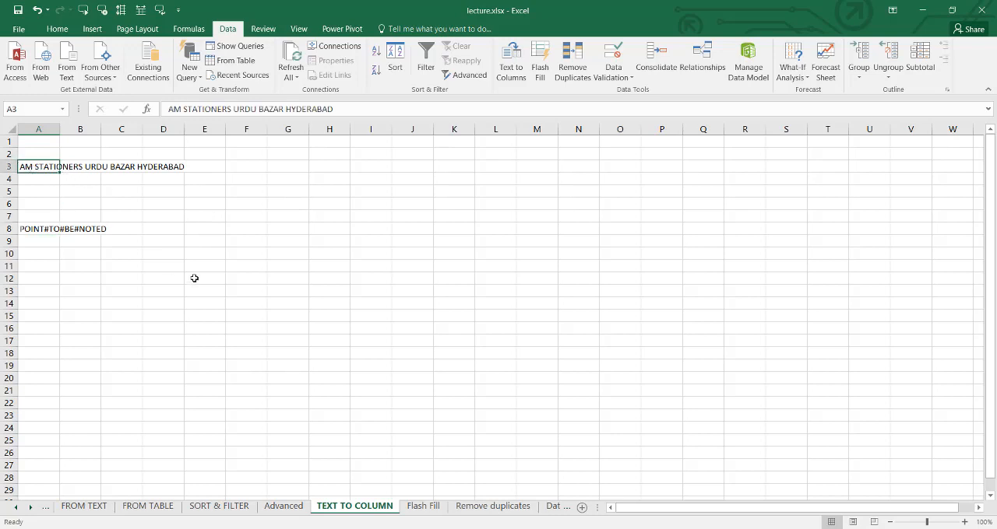
pyautogui.click(57, 29)
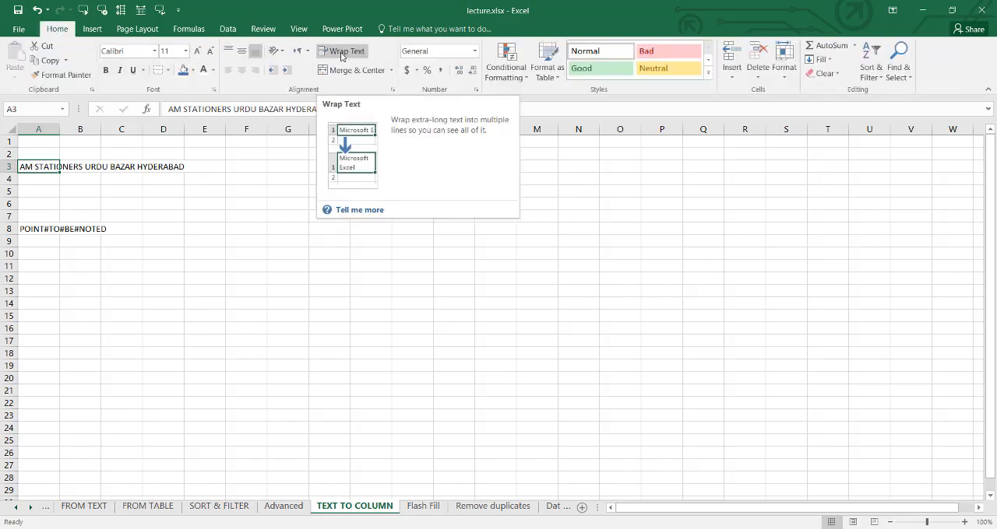
pyautogui.click(228, 29)
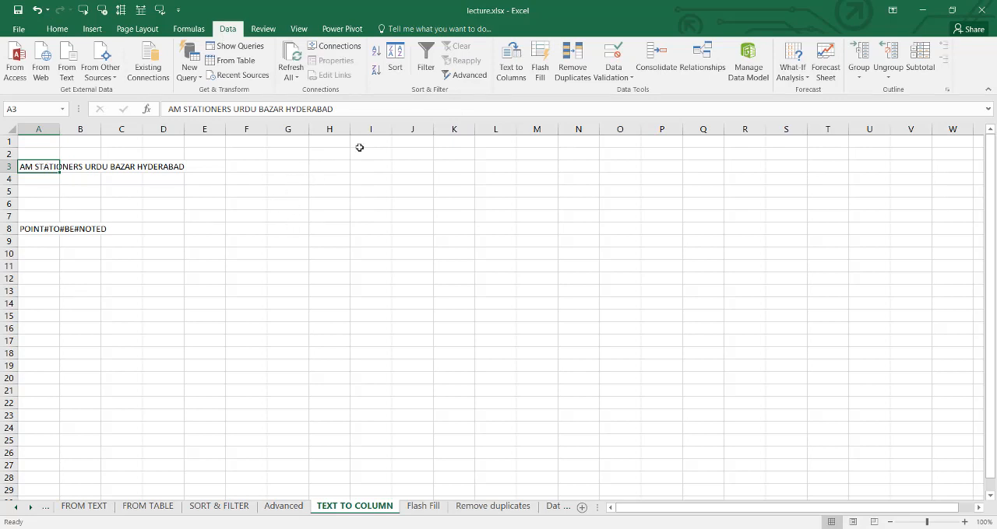
pyautogui.click(514, 76)
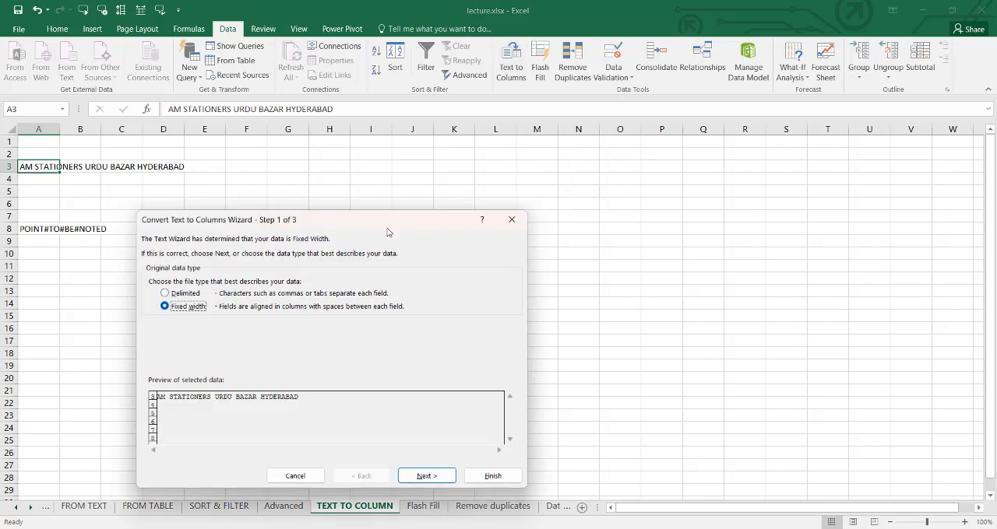
pyautogui.moveTo(388, 230); pyautogui.dragTo(668, 100)
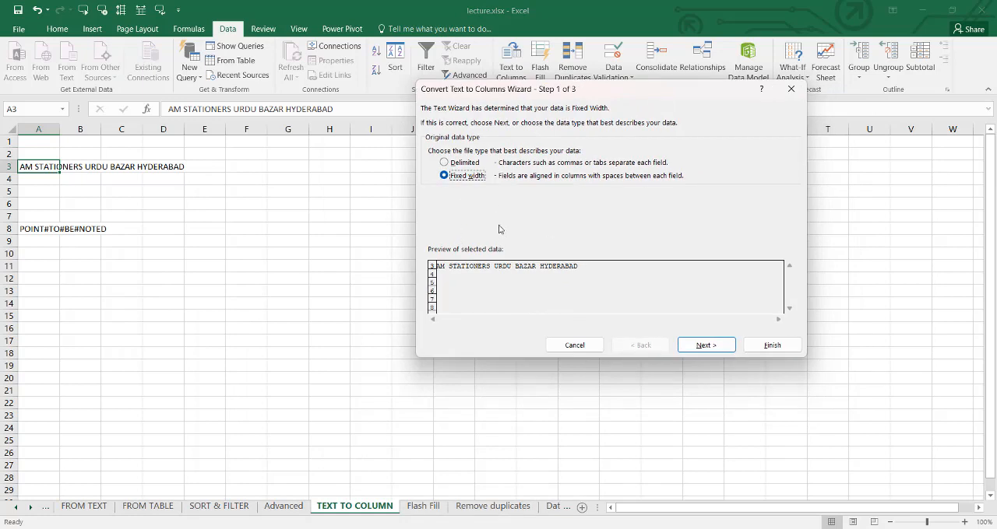
pyautogui.click(444, 163)
pyautogui.click(689, 347)
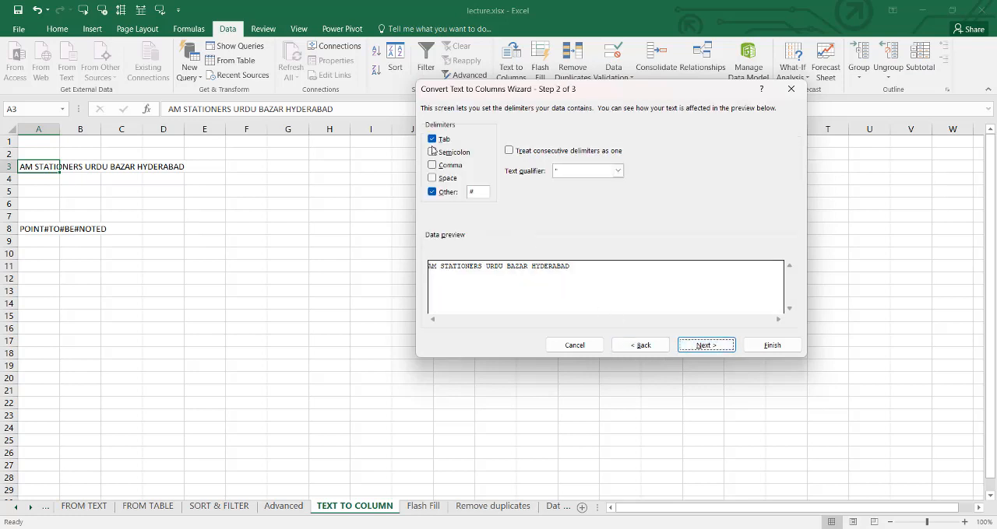
# - Split A3 using only Space as delimiter, with Tab and Other cleared, keeping General format and destination A3
pyautogui.click(432, 191)
pyautogui.click(432, 140)
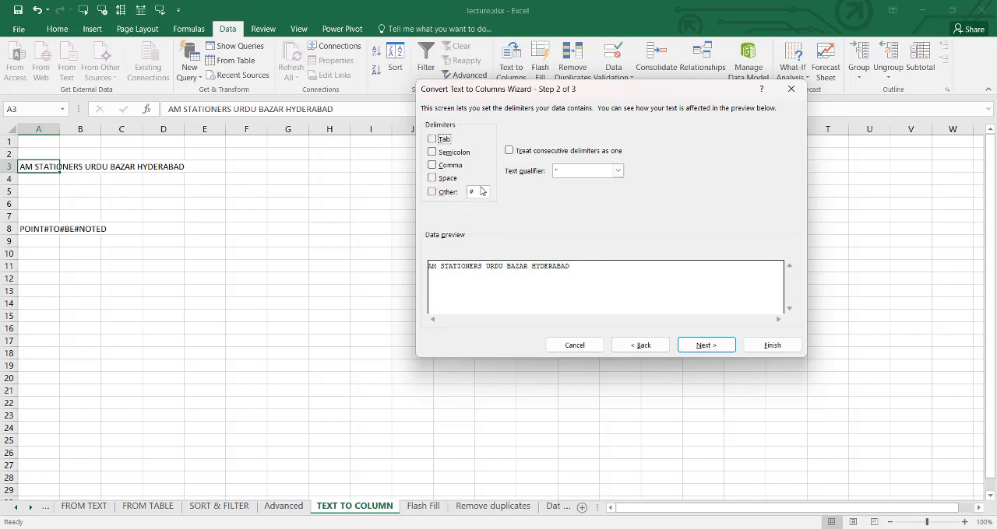
pyautogui.click(481, 191)
pyautogui.press('BackSpace')
pyautogui.click(432, 178)
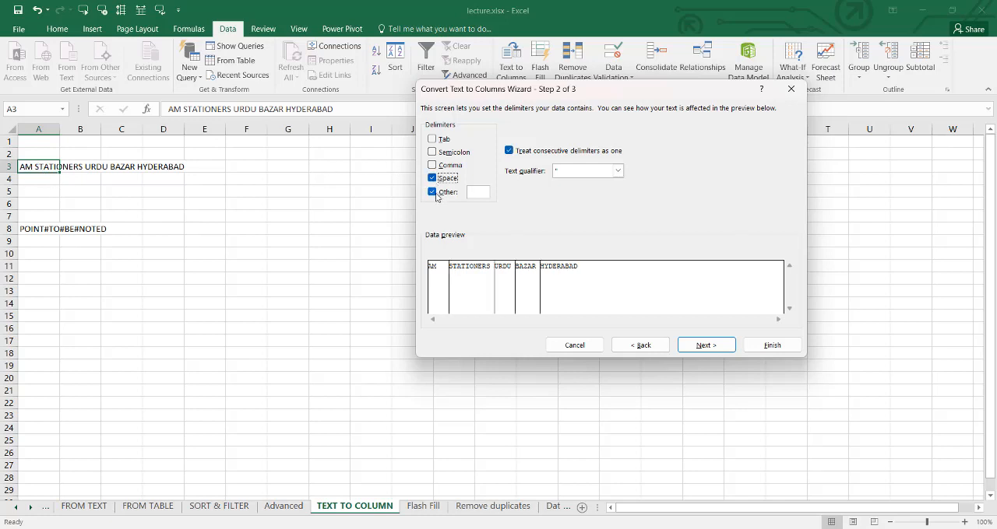
pyautogui.click(432, 191)
pyautogui.click(689, 349)
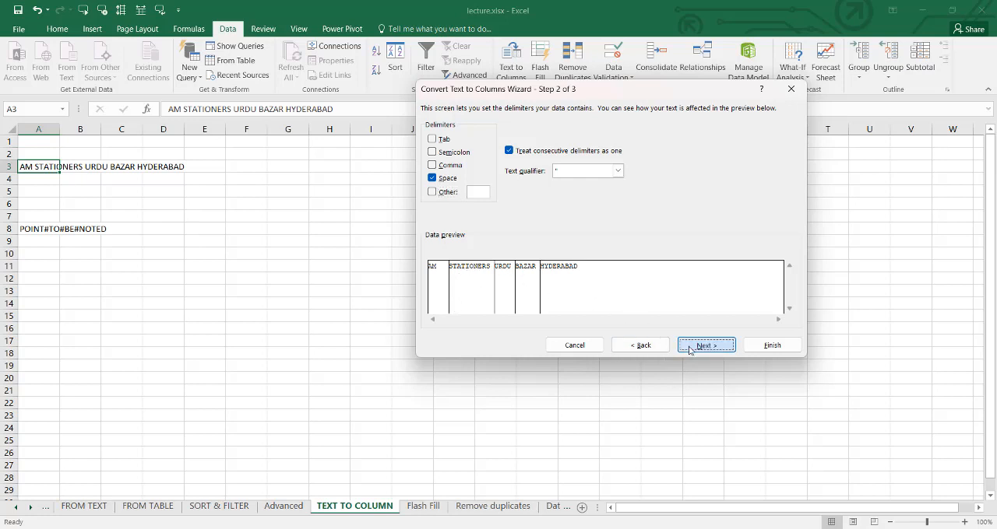
pyautogui.click(762, 348)
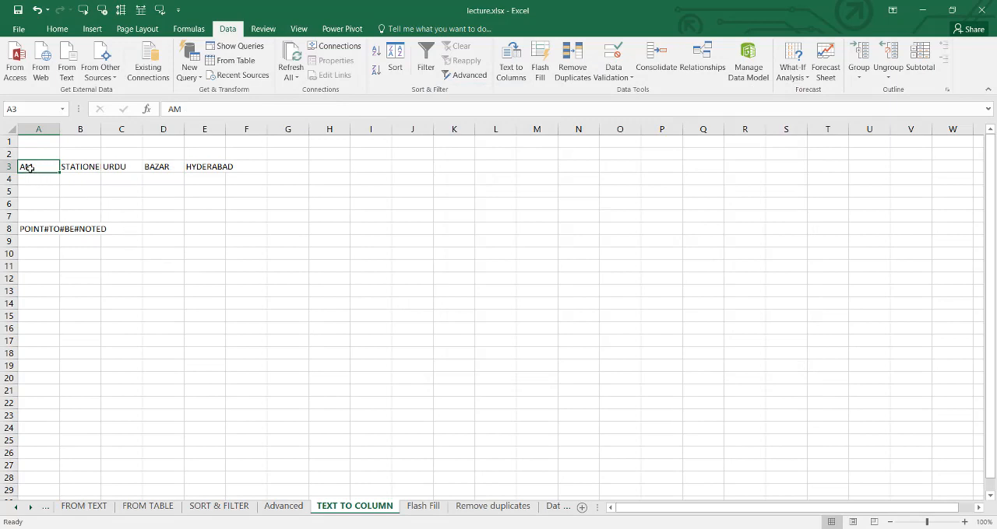
# - Check the split words in cells B3 through E3, and select the #-separated text in A8
pyautogui.click(67, 168)
pyautogui.click(132, 167)
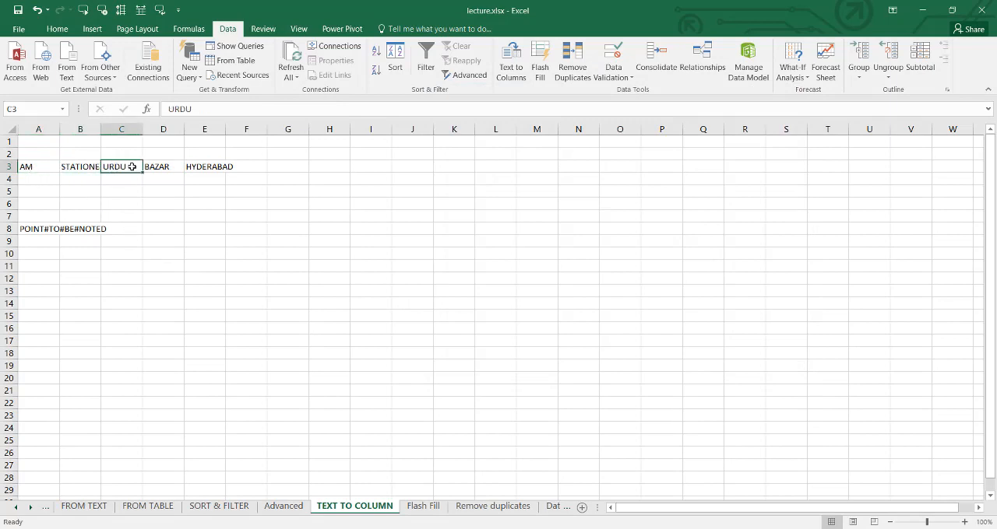
pyautogui.click(156, 167)
pyautogui.click(202, 168)
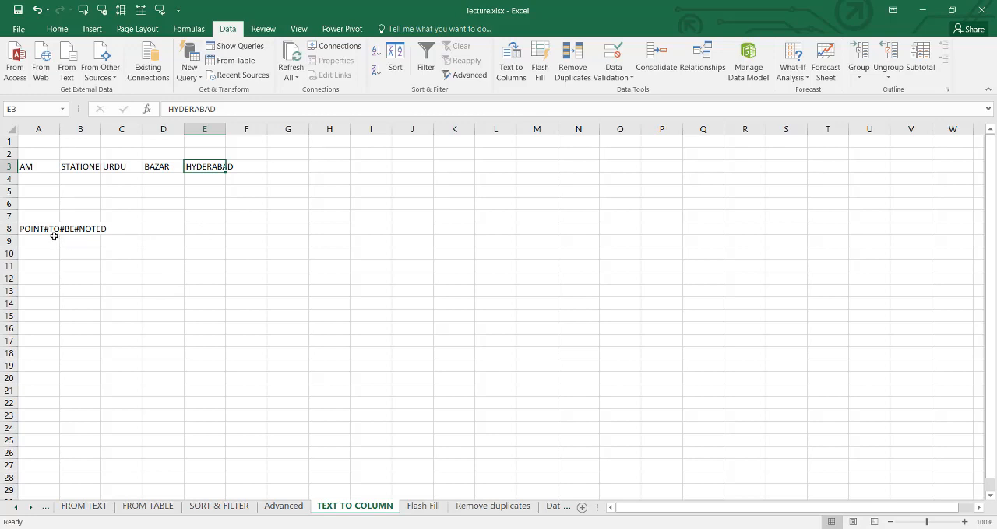
pyautogui.click(30, 227)
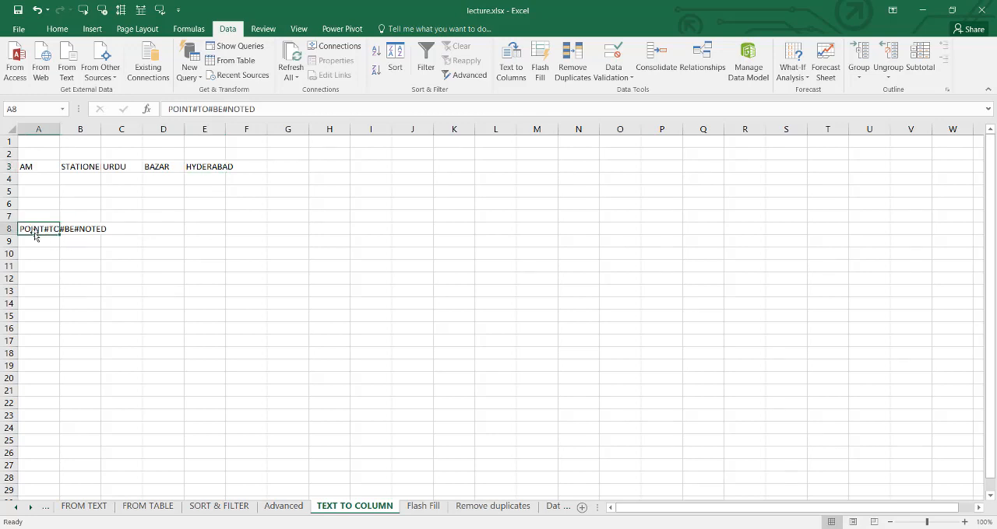
# - Split the text in A8 with Text to Columns, using only # as a custom delimiter, General format and destination A8
pyautogui.click(510, 58)
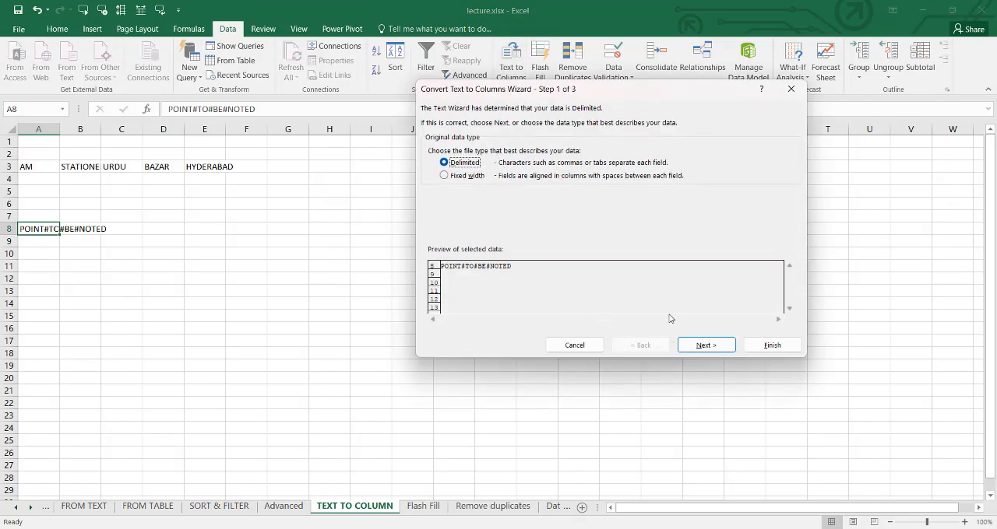
pyautogui.click(706, 344)
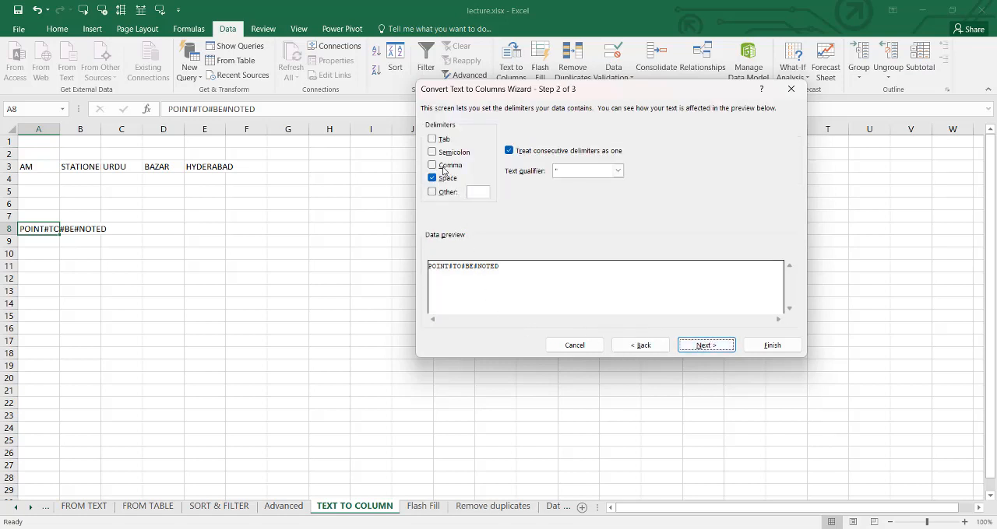
pyautogui.click(440, 181)
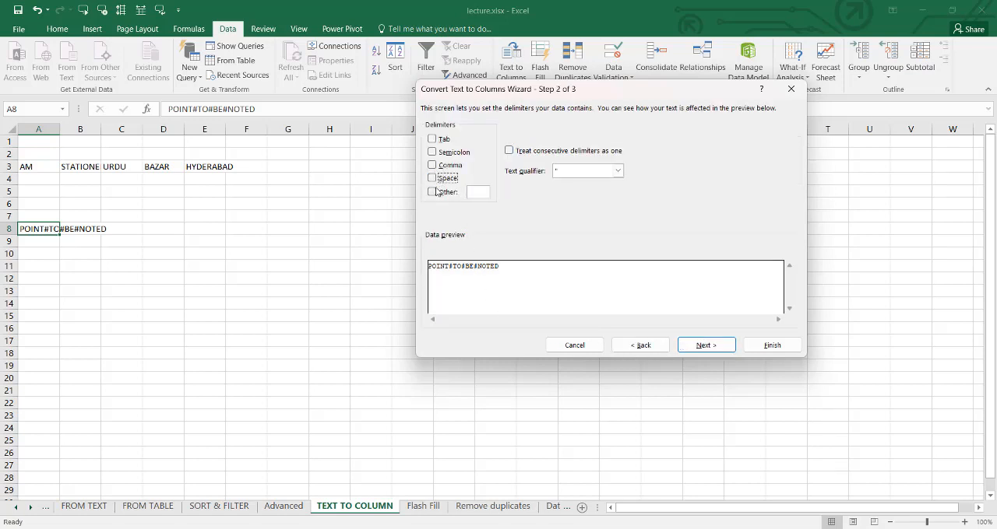
pyautogui.click(433, 193)
pyautogui.write('#')
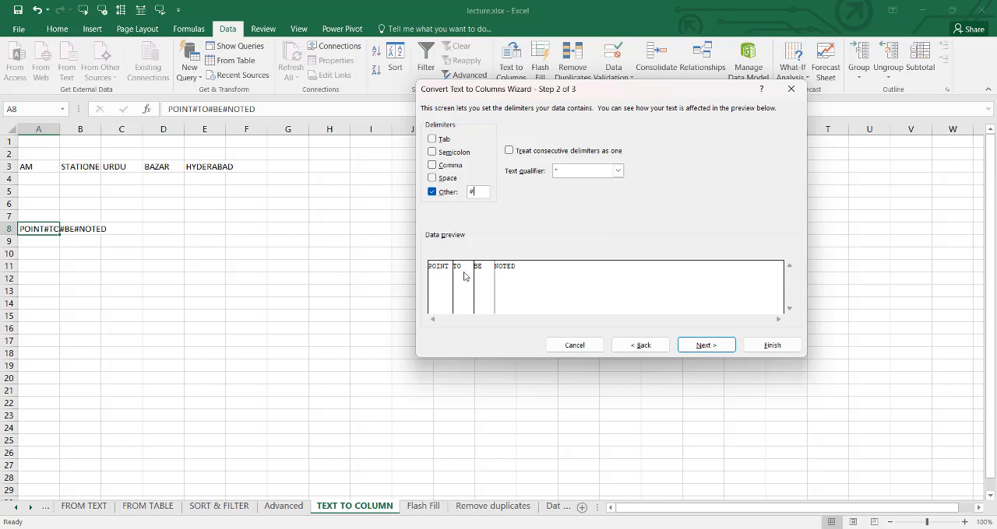
pyautogui.click(693, 348)
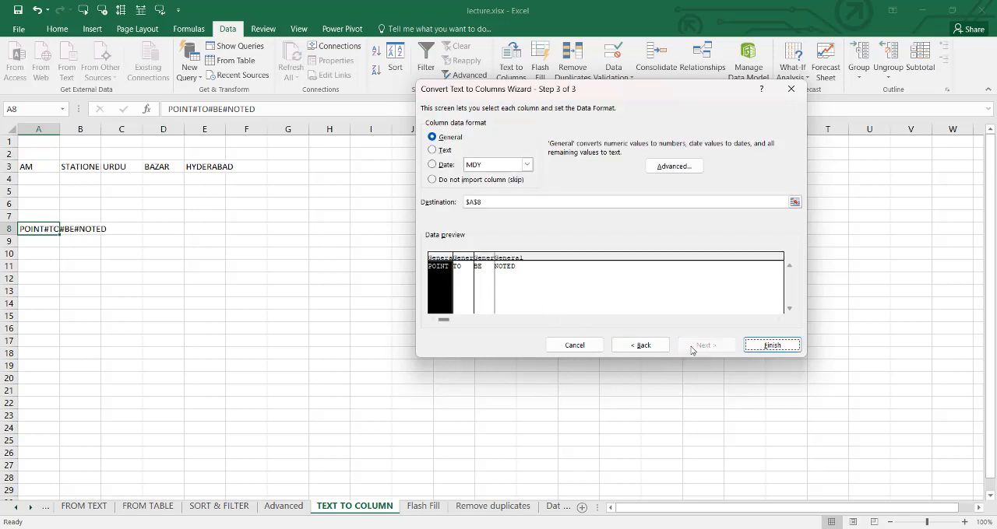
pyautogui.click(772, 345)
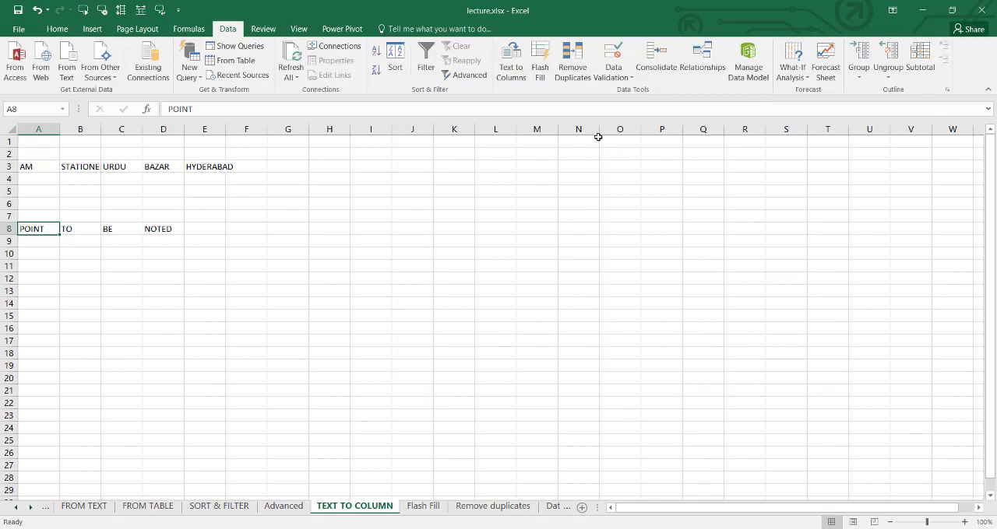
# - On the Flash Fill sheet, enter the first name from A2 into B2 as the pattern for the FIRST NAME column
pyautogui.click(423, 506)
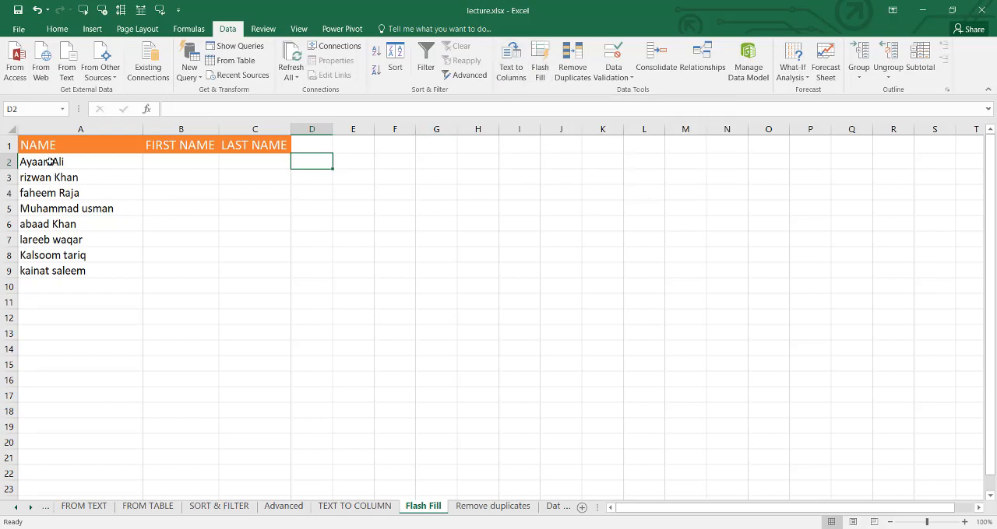
pyautogui.click(197, 161)
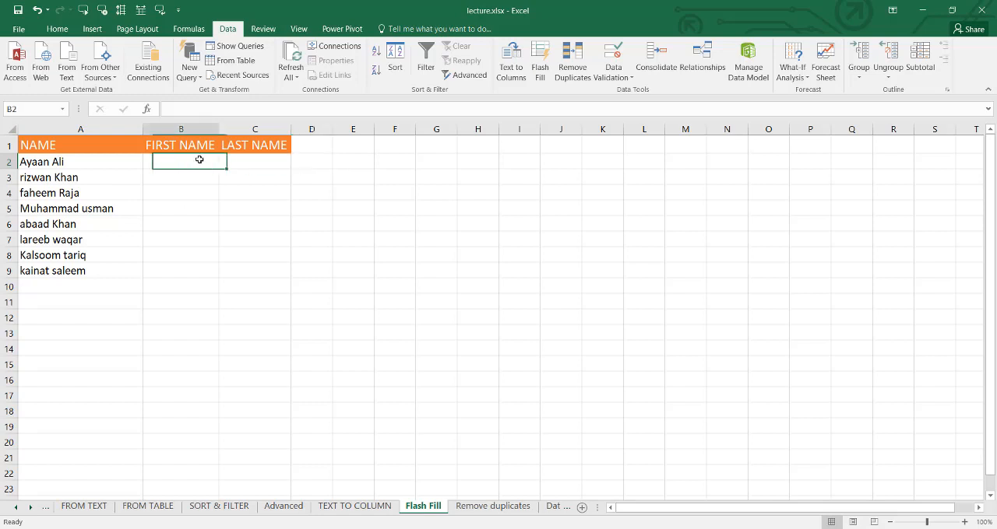
pyautogui.click(265, 160)
pyautogui.click(200, 161)
pyautogui.click(242, 162)
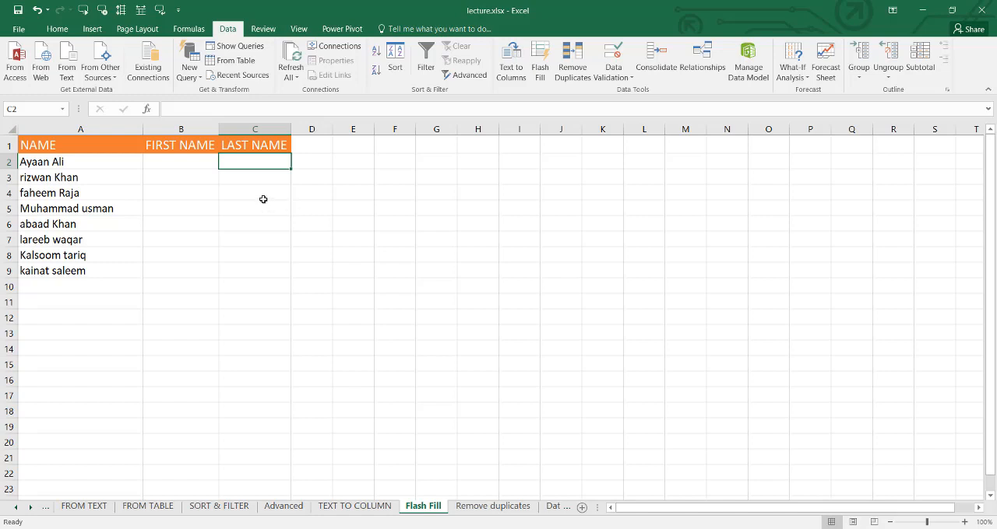
pyautogui.click(180, 162)
pyautogui.click(244, 162)
pyautogui.click(176, 165)
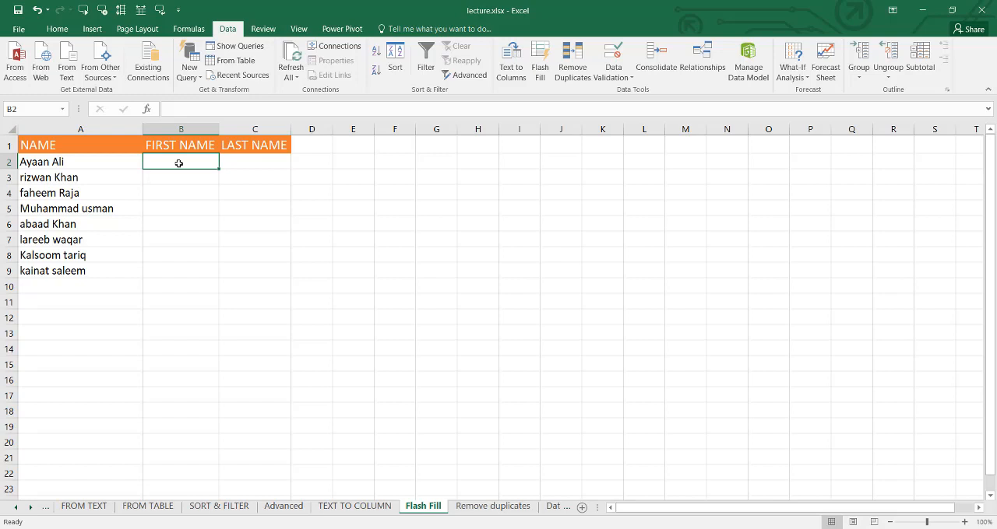
pyautogui.write('Ayaan')
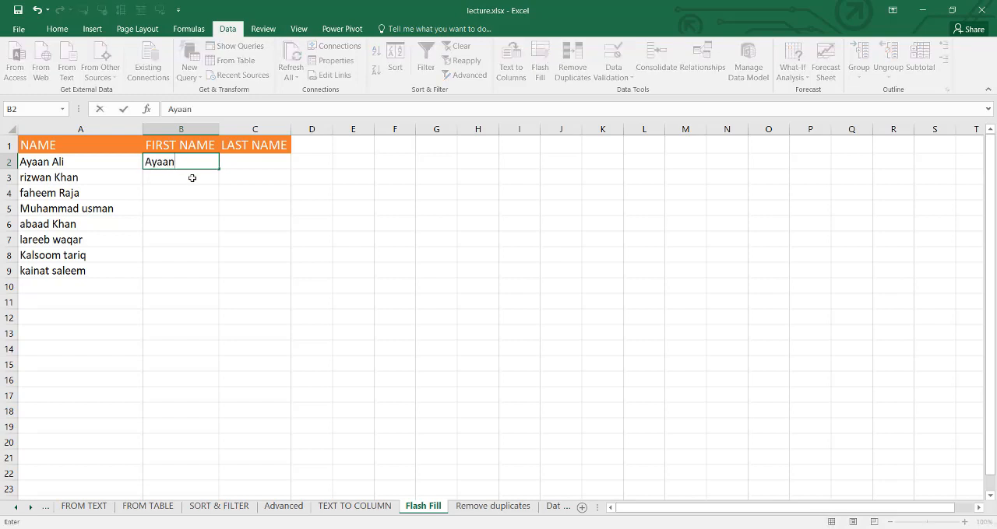
pyautogui.press('Return')
# - Try copying the first name in B2 down through B9, and undo the fill
pyautogui.click(195, 165)
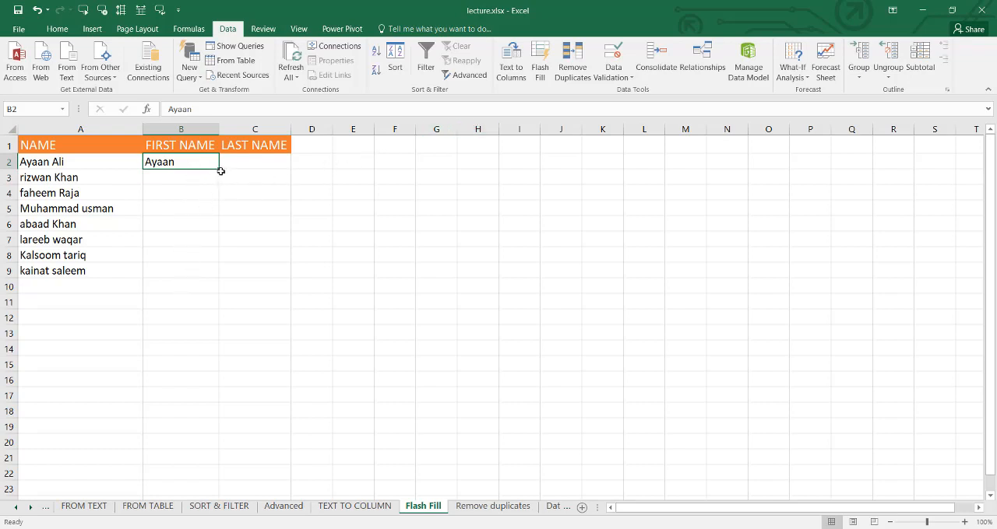
pyautogui.moveTo(219, 170); pyautogui.dragTo(223, 271)
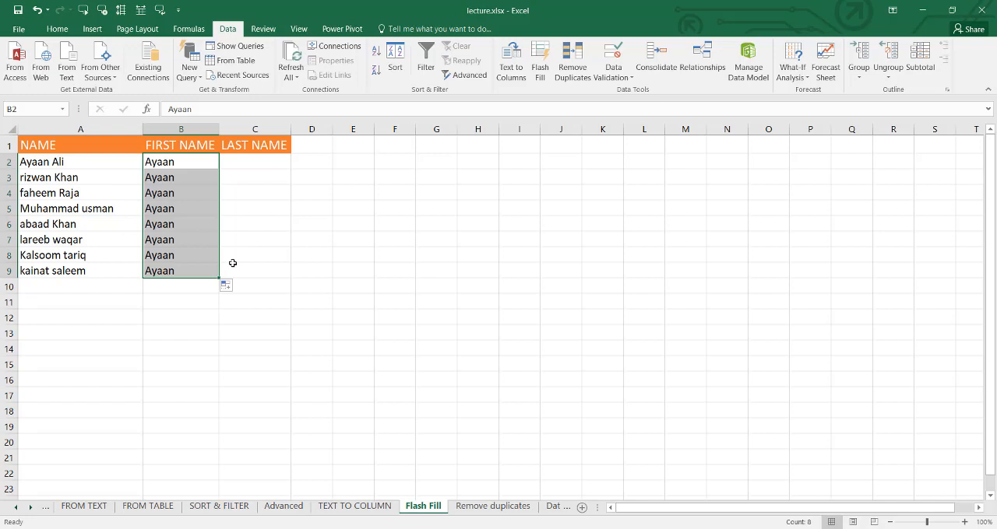
pyautogui.hotkey('ctrl', 'z')
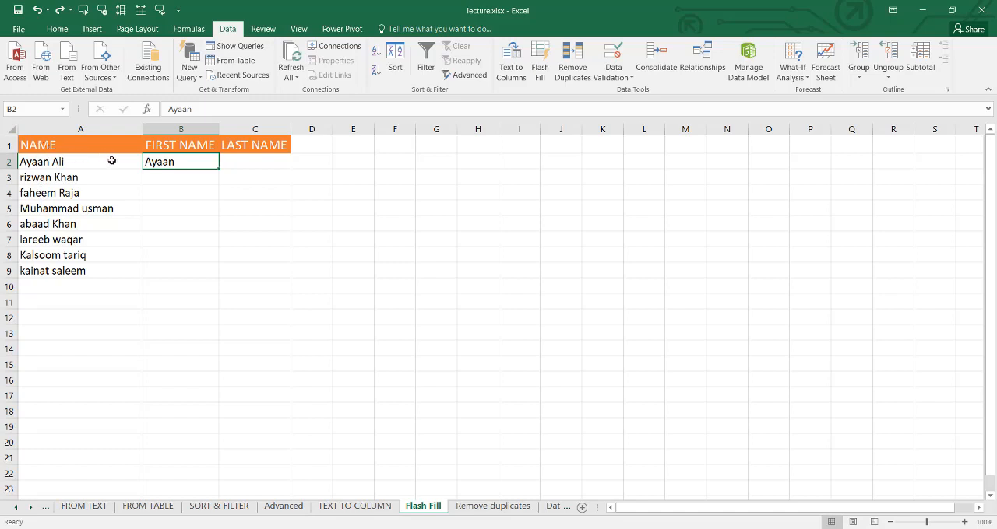
# - Flash Fill the first names down column B from B2, and clear everything from B8
pyautogui.click(541, 66)
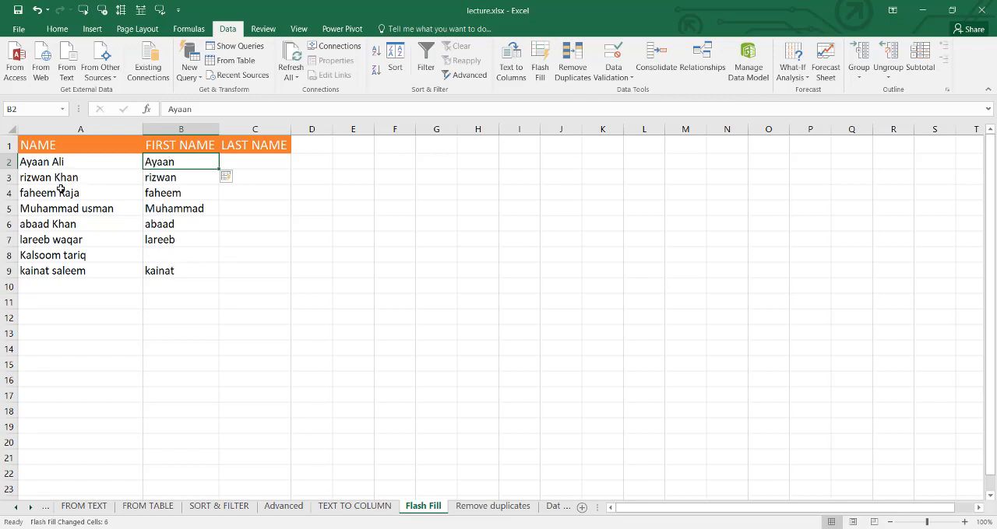
pyautogui.click(153, 261)
pyautogui.click(57, 29)
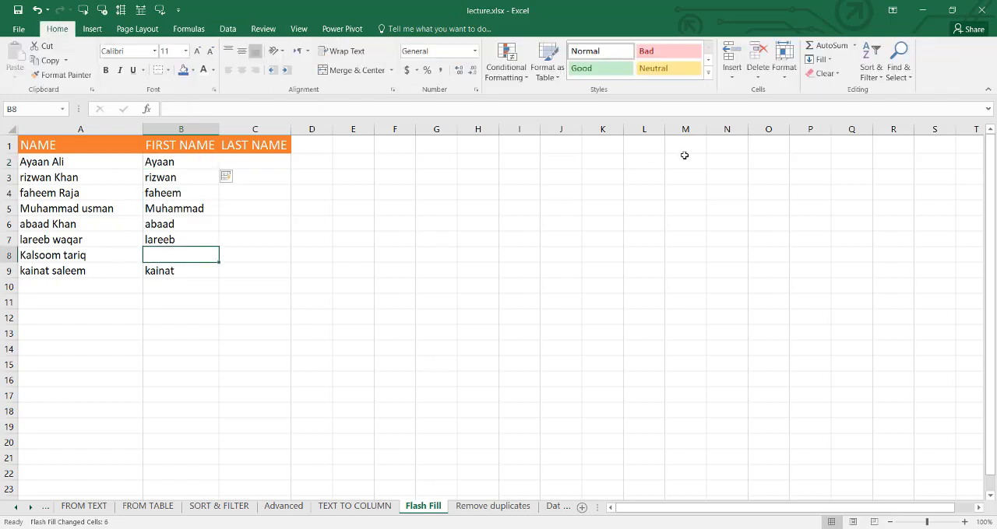
pyautogui.click(825, 73)
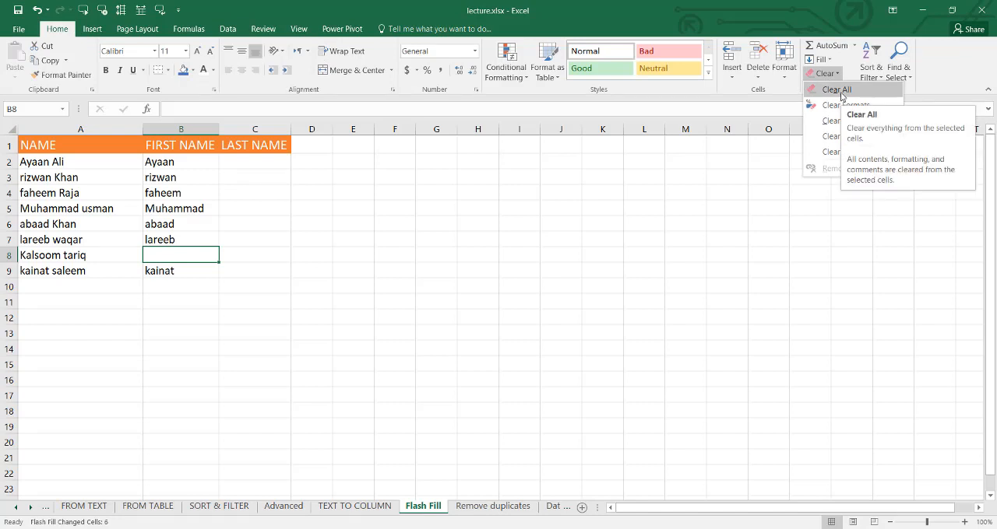
pyautogui.click(841, 92)
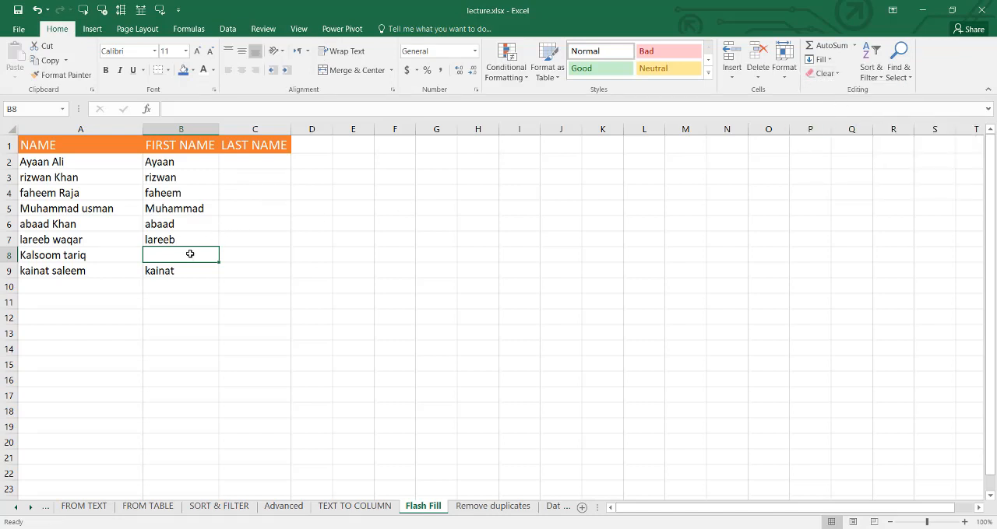
# - Enlarge the font of B8 by two sizes, and run Flash Fill again from B7 to complete the FIRST NAME column
pyautogui.click(197, 52)
pyautogui.click(197, 52)
pyautogui.click(175, 237)
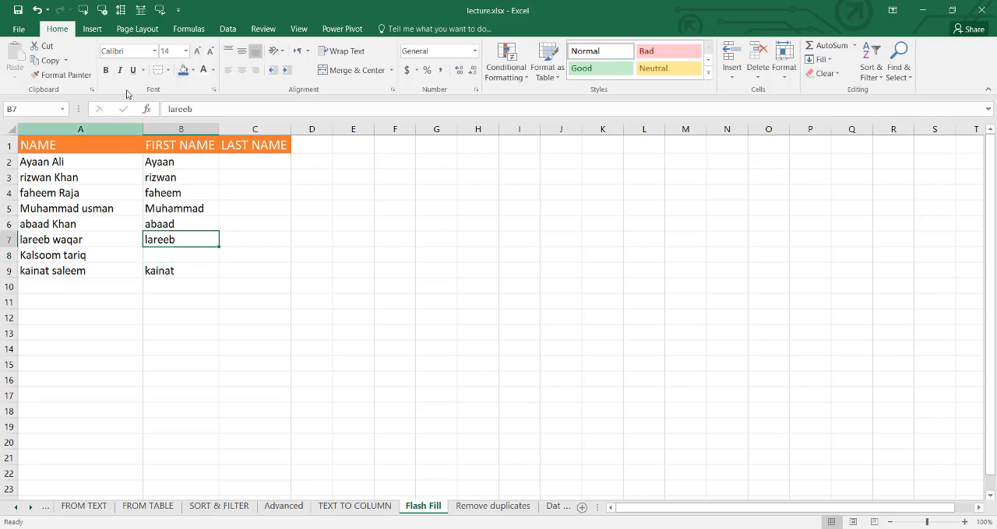
pyautogui.click(227, 29)
pyautogui.click(539, 62)
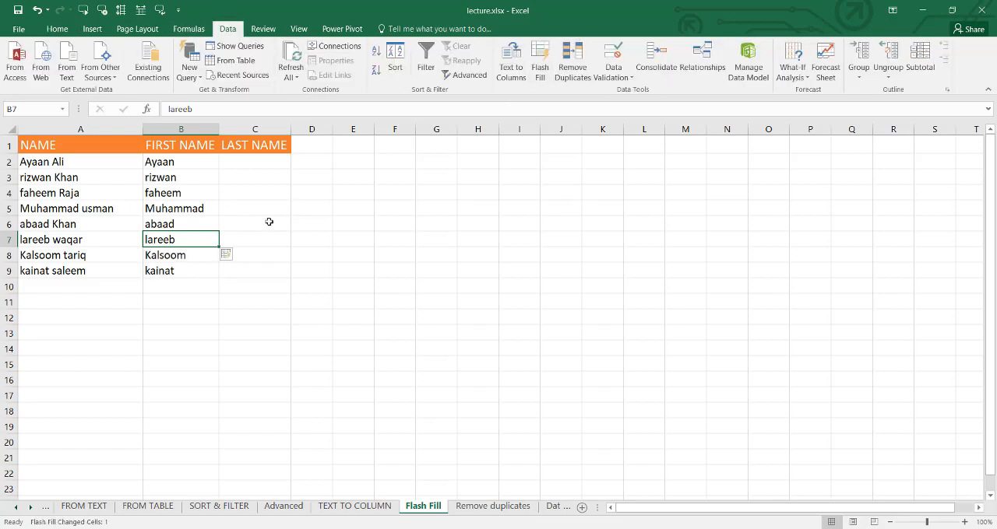
# - Enter the last name from A2 into C2, and Flash Fill the LAST NAME column down to row 9
pyautogui.click(223, 168)
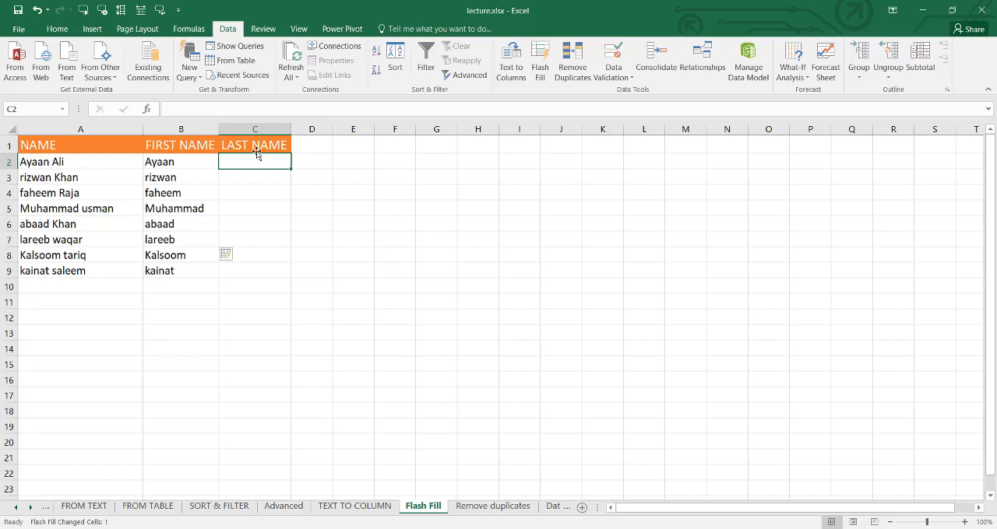
pyautogui.write('Ali')
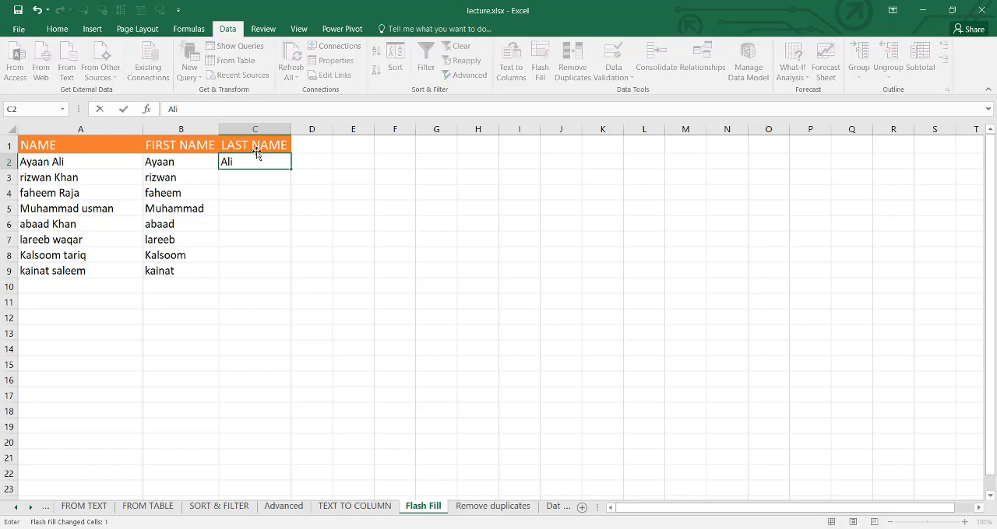
pyautogui.click(265, 181)
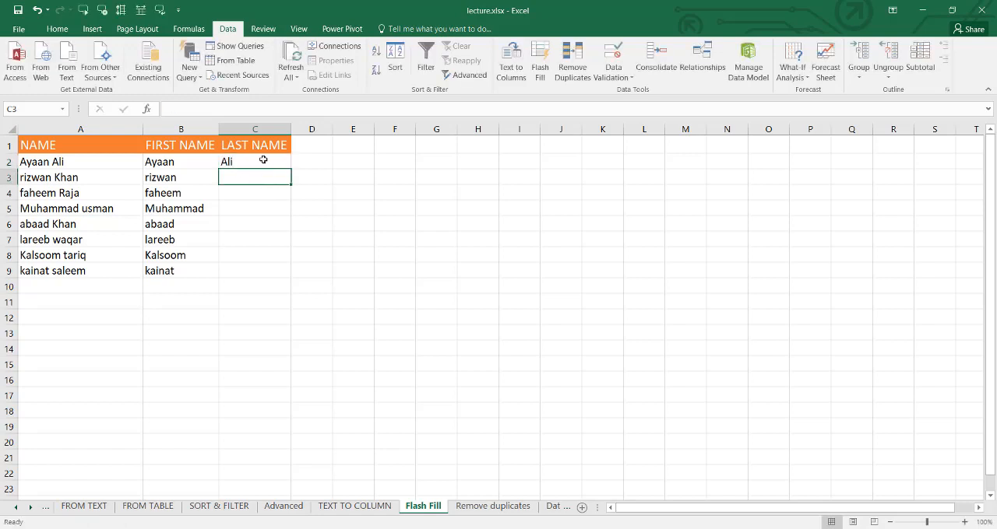
pyautogui.click(264, 161)
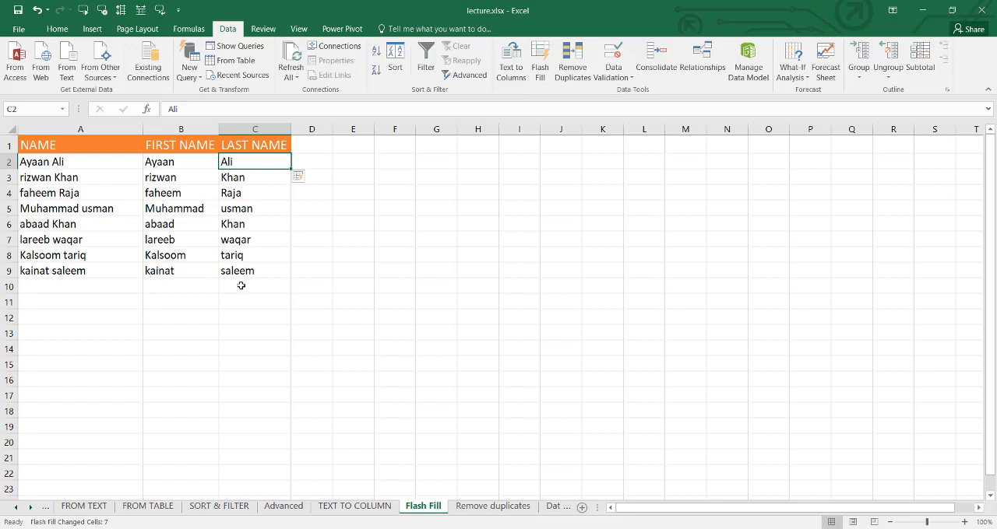
pyautogui.click(325, 165)
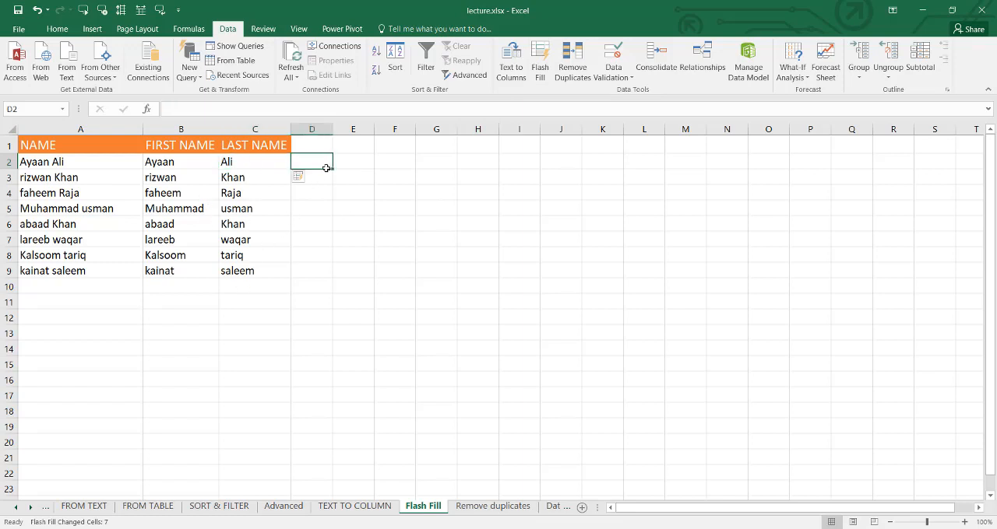
pyautogui.click(321, 207)
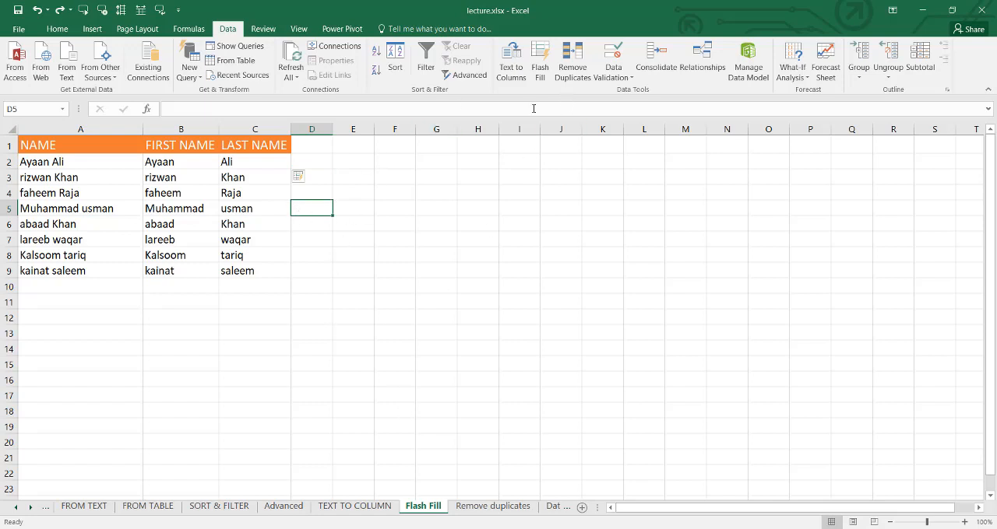
# - On the Remove duplicates sheet, look through the S#, Name, Father Name and Trade table for repeated trade entries
pyautogui.click(470, 508)
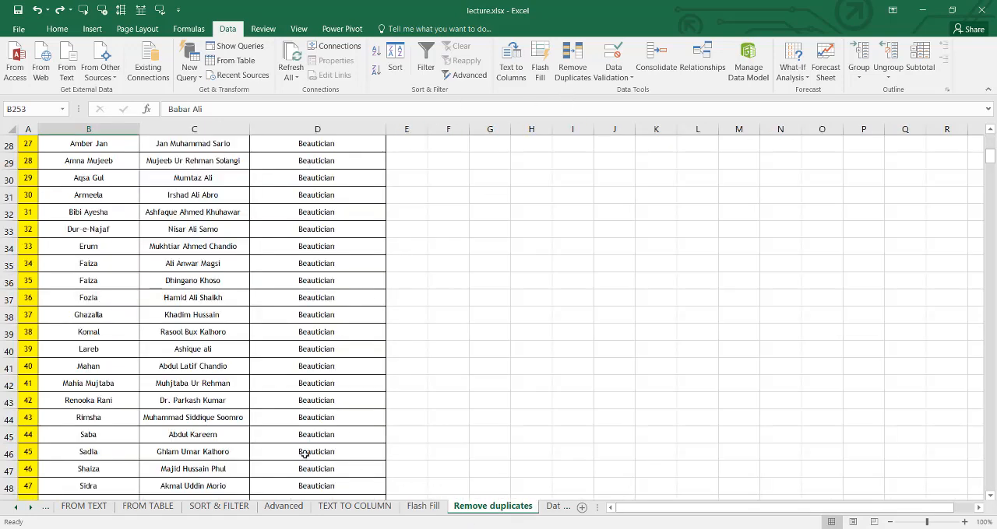
pyautogui.scroll(6, 197, 322)
pyautogui.scroll(3, 197, 322)
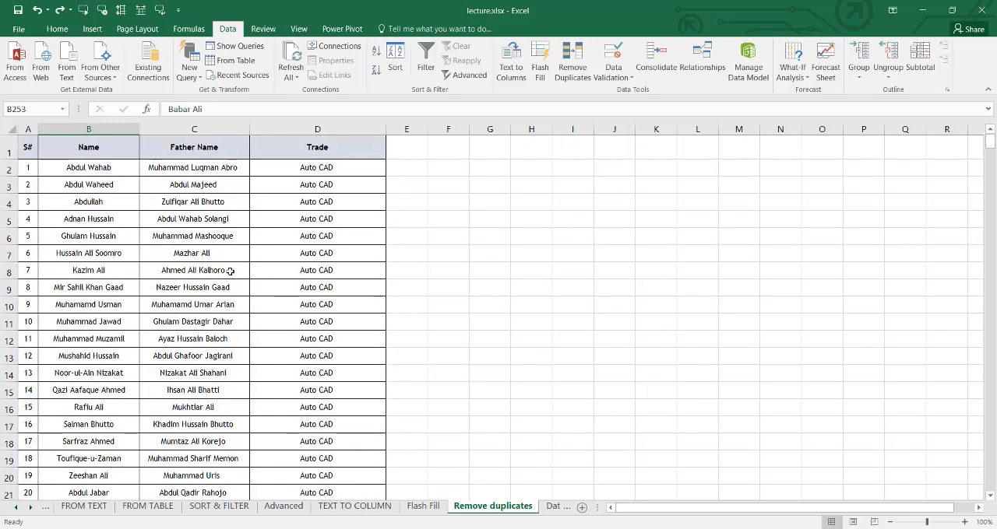
pyautogui.scroll(-10, 242, 260)
pyautogui.scroll(10, 243, 259)
pyautogui.scroll(-17, 247, 251)
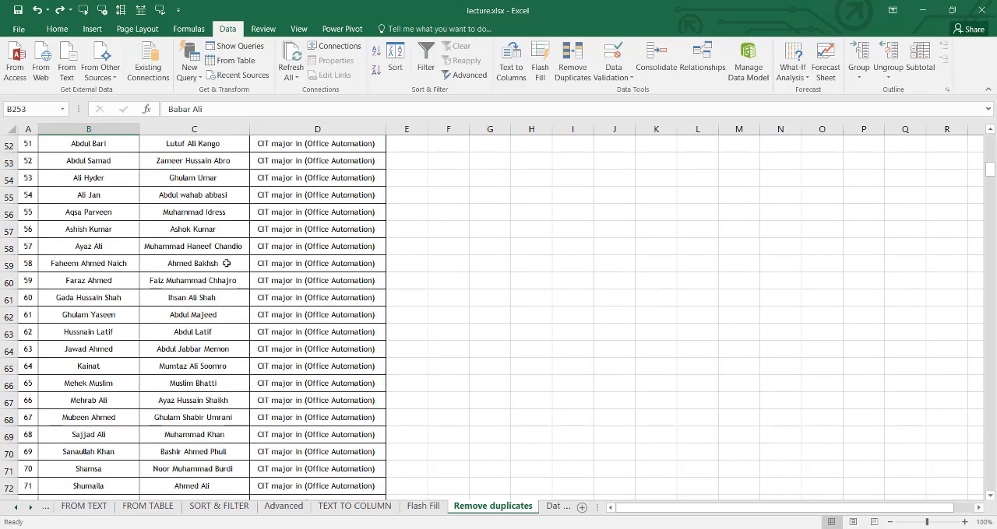
pyautogui.scroll(17, 226, 264)
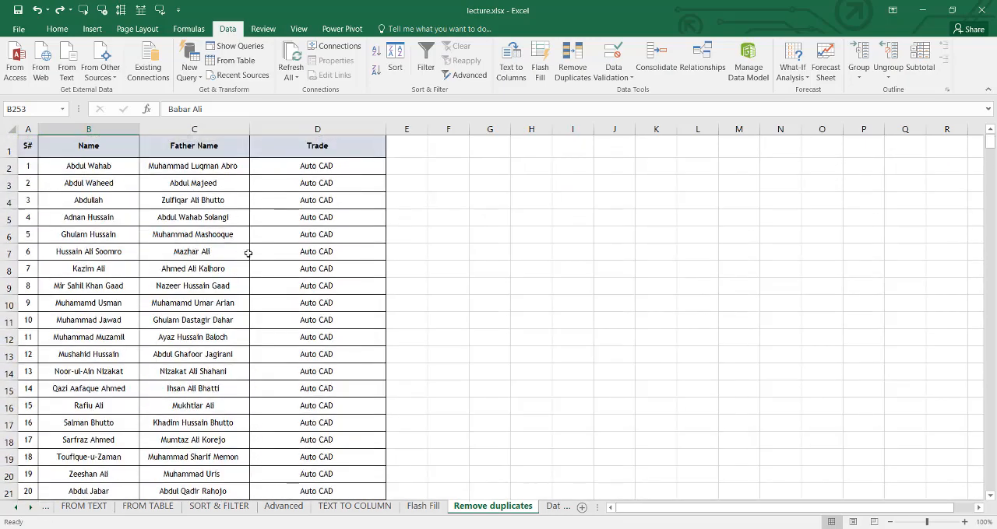
pyautogui.scroll(-13, 330, 237)
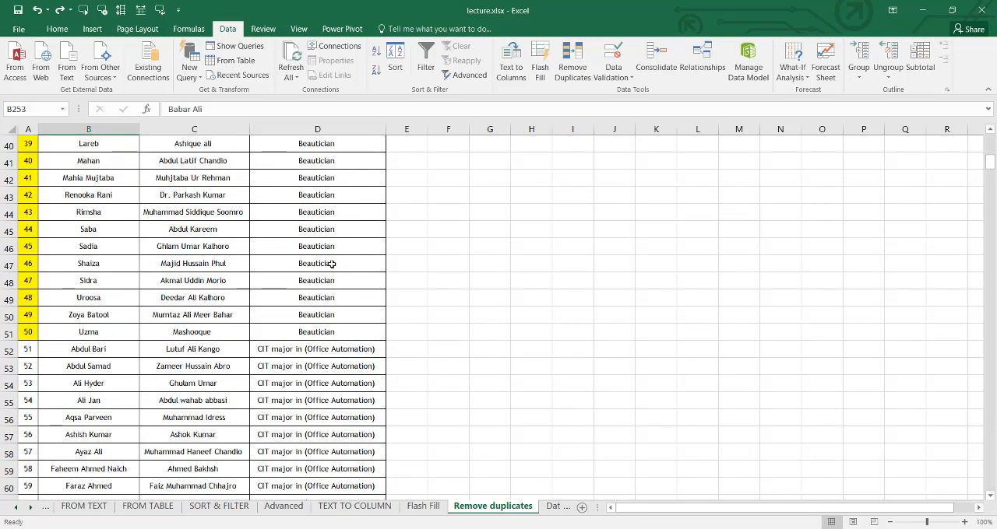
pyautogui.scroll(-7, 332, 264)
pyautogui.scroll(20, 319, 265)
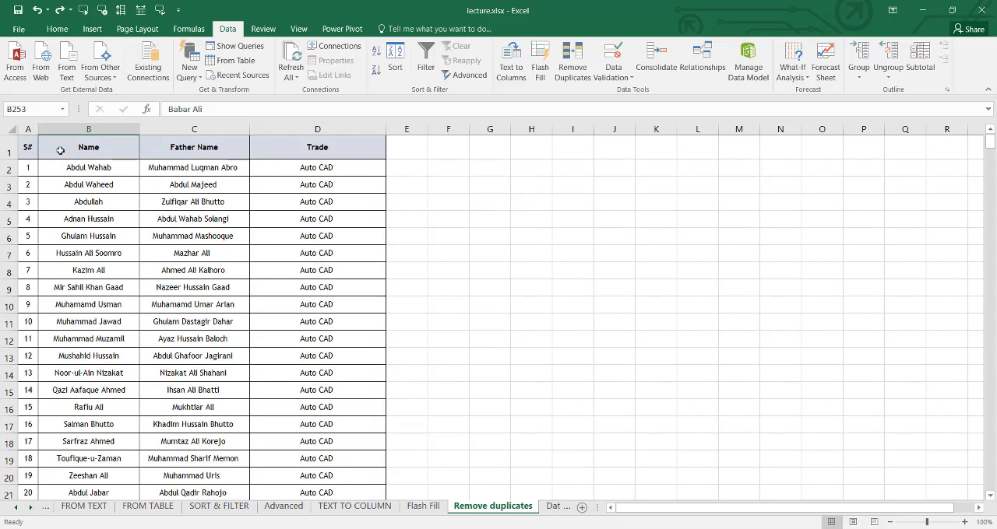
# - Remove duplicate rows from columns A to D, comparing only the Trade column and keeping the headers
pyautogui.moveTo(28, 129); pyautogui.dragTo(338, 128)
pyautogui.click(562, 78)
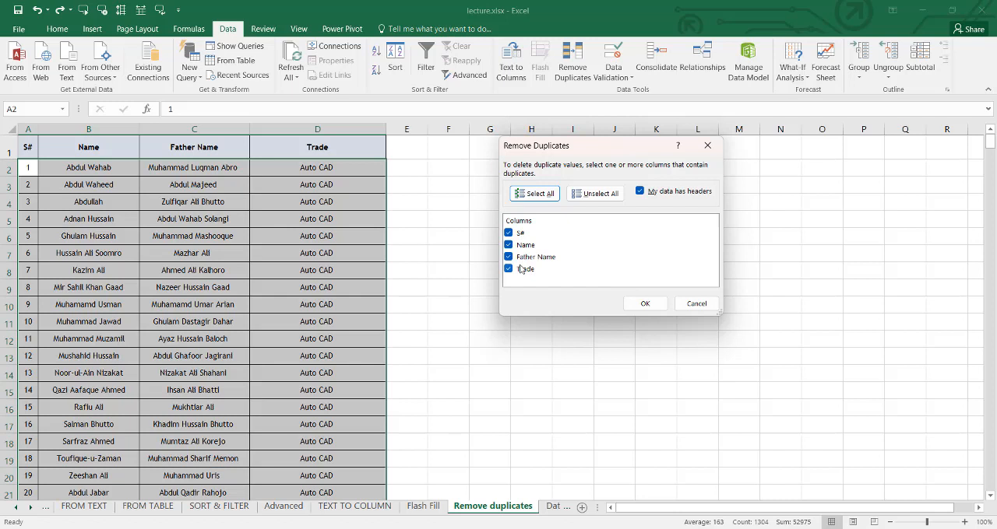
pyautogui.click(606, 198)
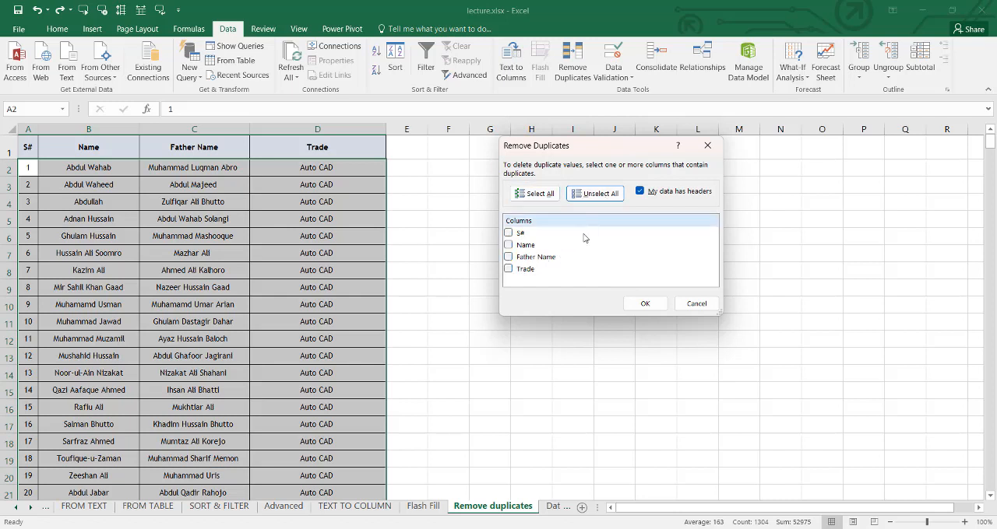
pyautogui.click(510, 269)
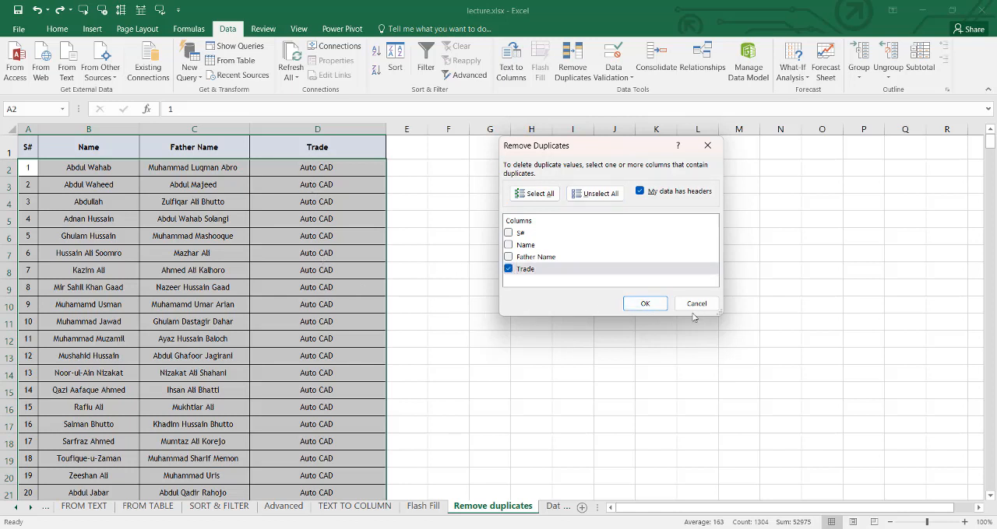
pyautogui.click(643, 305)
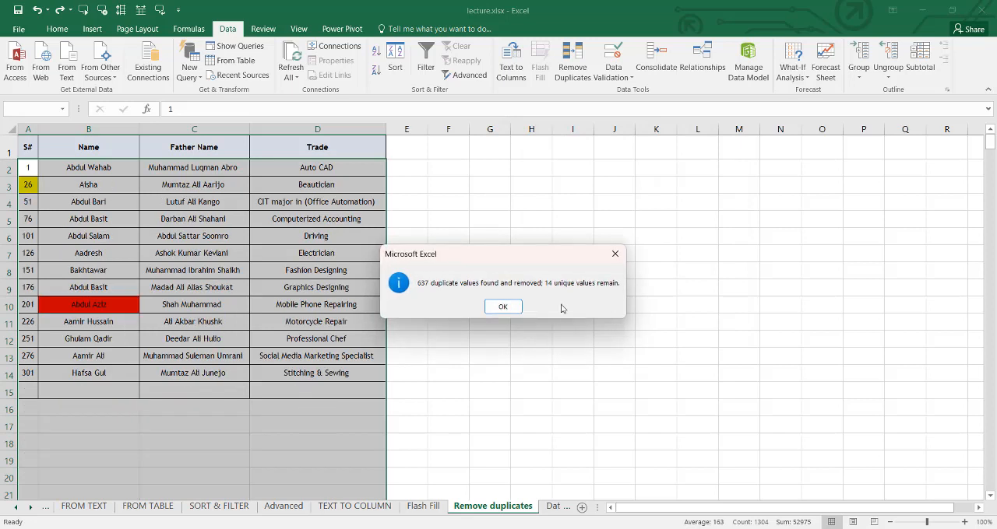
pyautogui.click(507, 309)
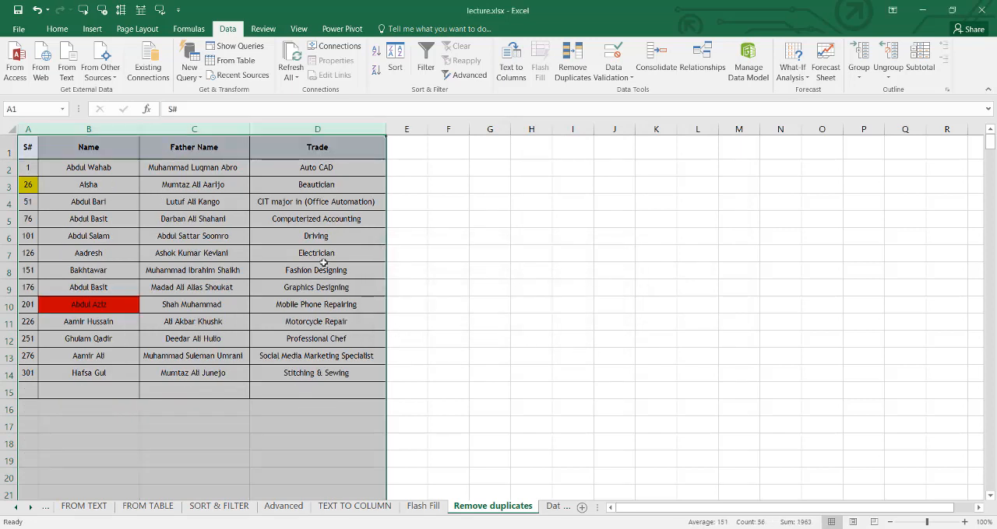
pyautogui.click(319, 237)
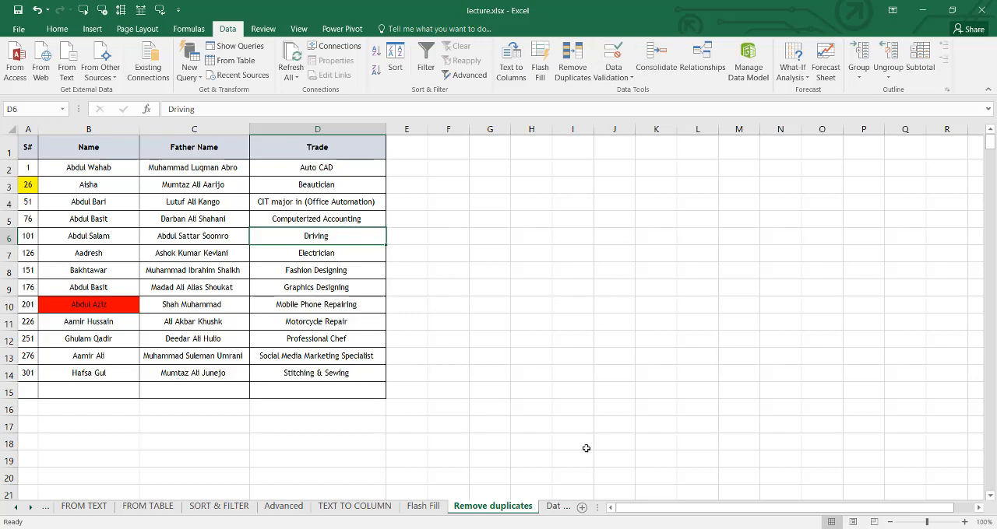
# - Open the Data Validation sheet and select cell A2 under Roll NO
pyautogui.click(554, 506)
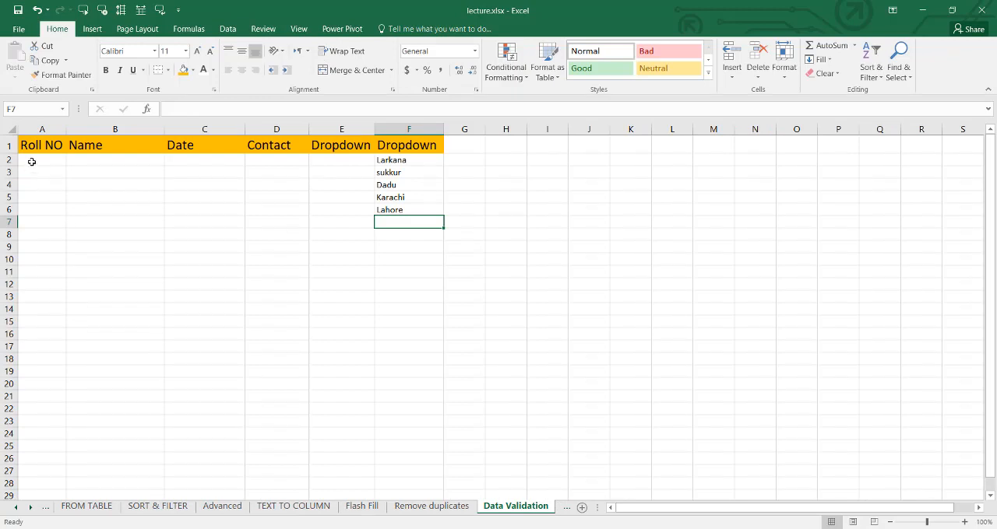
pyautogui.click(97, 187)
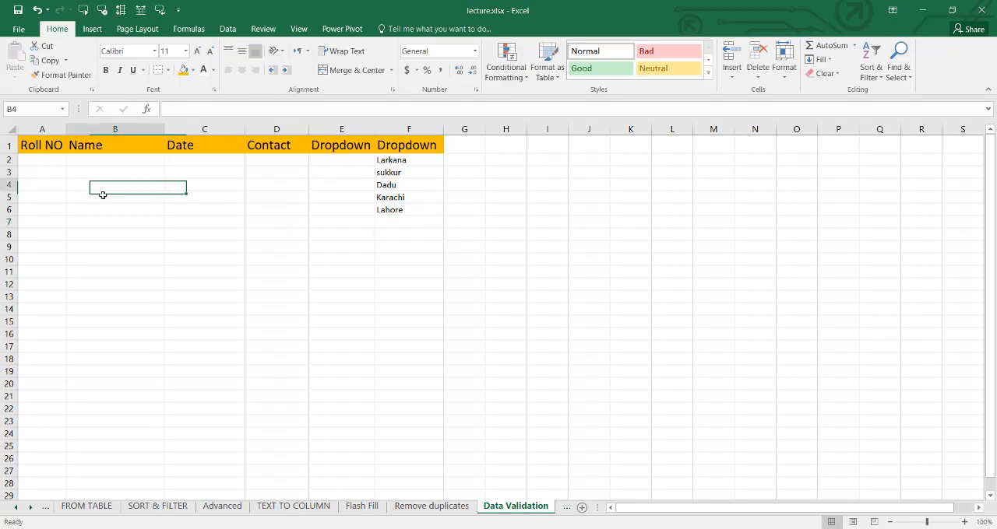
pyautogui.click(44, 167)
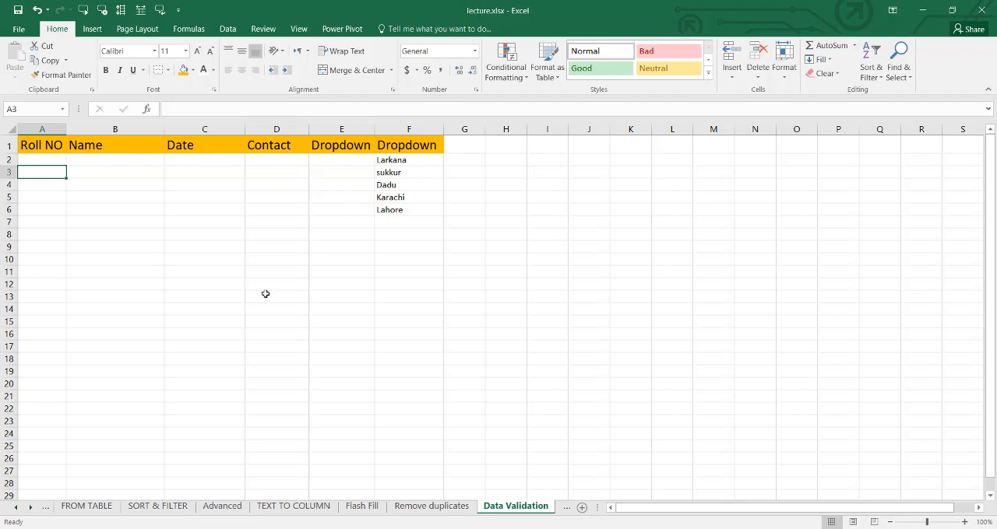
pyautogui.click(43, 161)
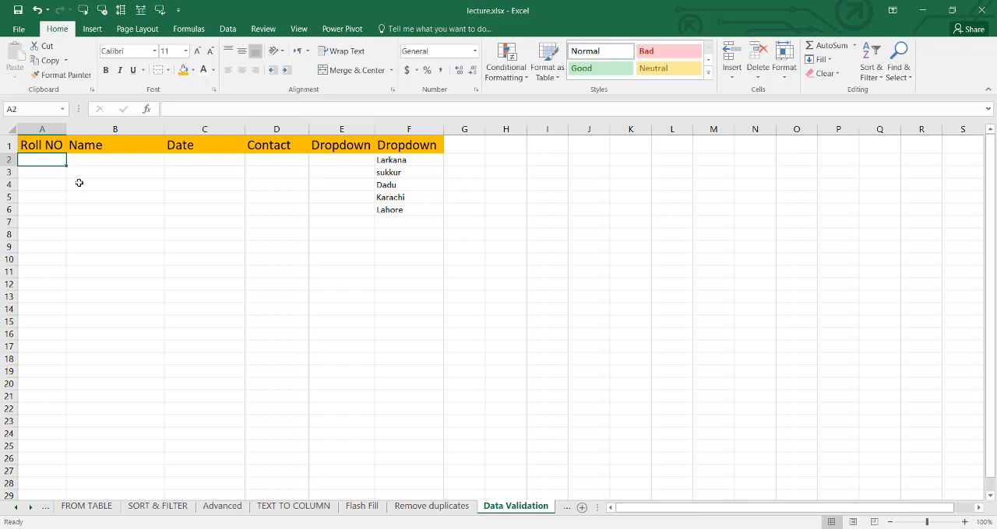
pyautogui.click(227, 30)
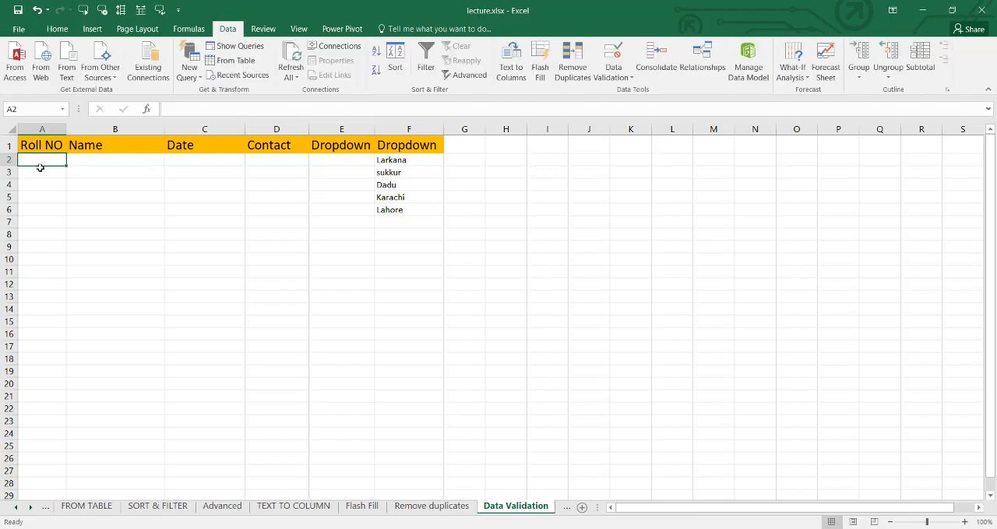
# - Enter the unrestricted test values ac in A2, 1234 in A4 and $%^$% in A5, plus 245 under Name in B2
pyautogui.write('a')
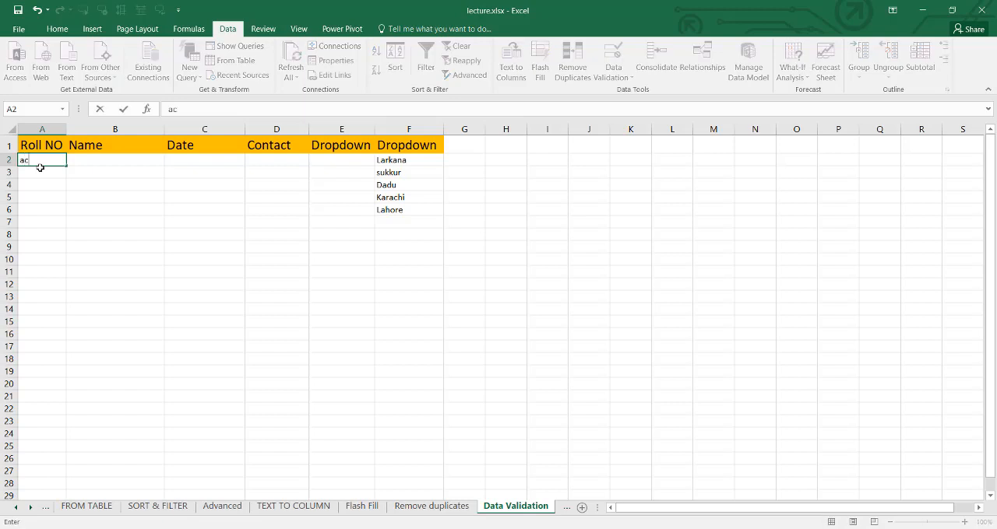
pyautogui.write('c')
pyautogui.press('Return')
pyautogui.press('Return')
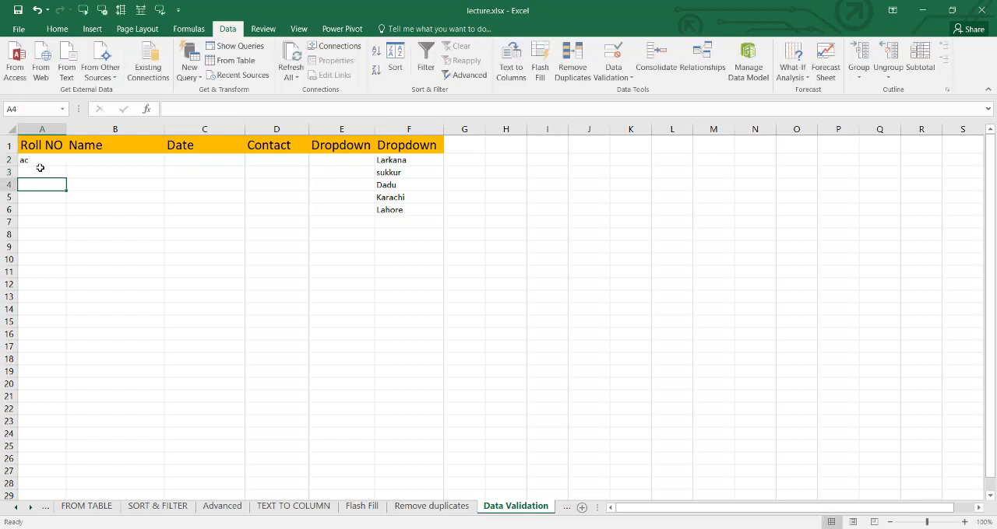
pyautogui.write('1234')
pyautogui.press('Return')
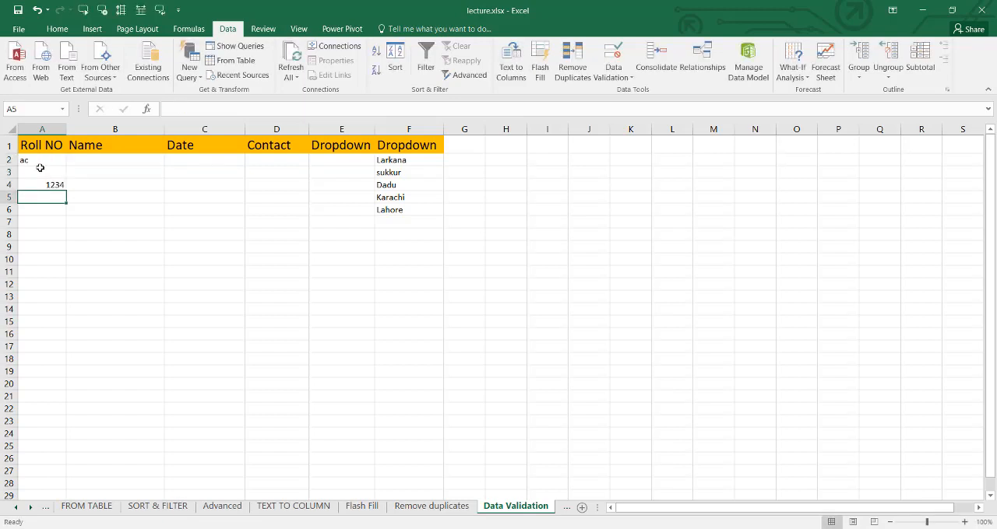
pyautogui.write('$%^$%')
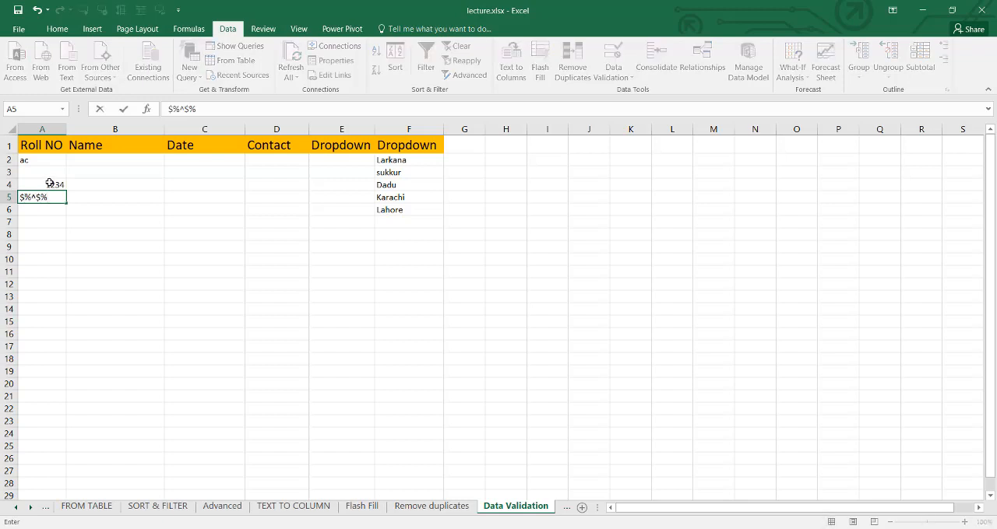
pyautogui.press('Return')
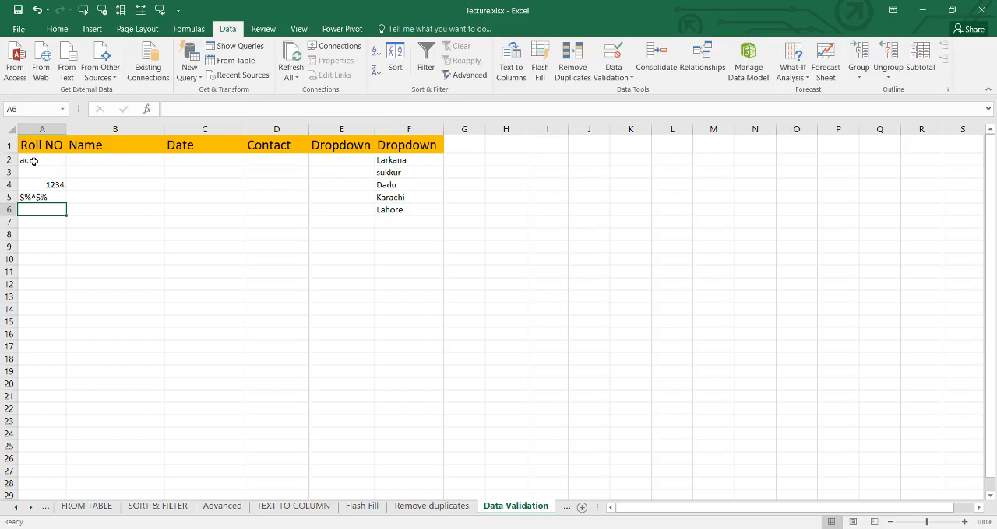
pyautogui.click(92, 160)
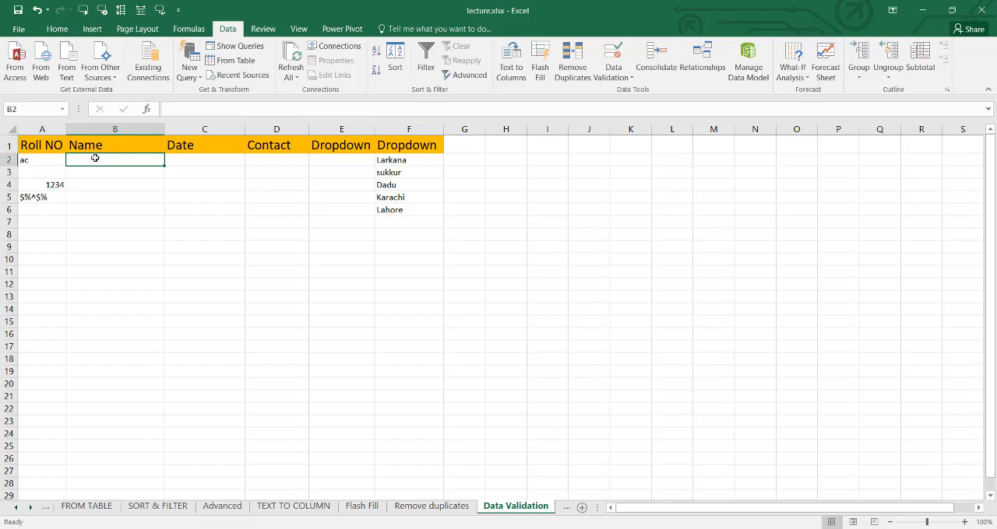
pyautogui.write('245')
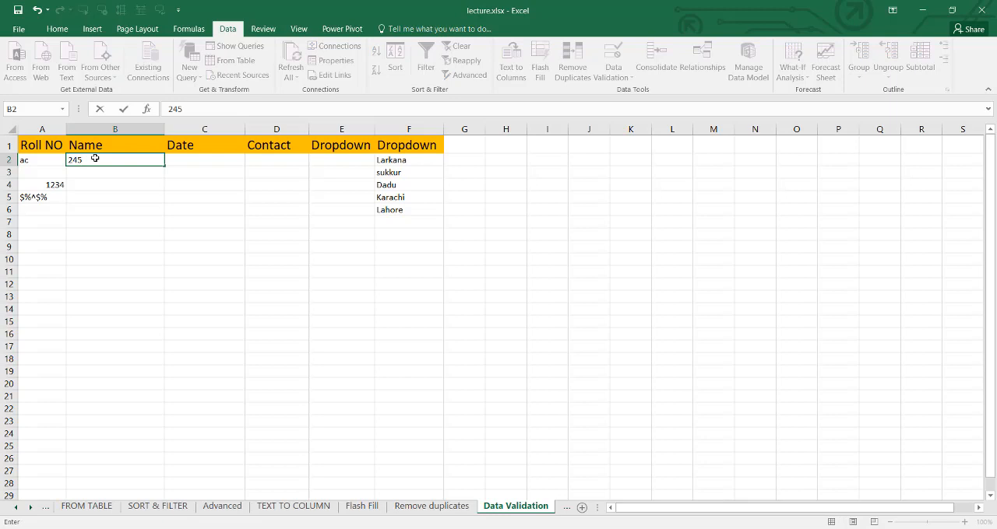
pyautogui.press('Return')
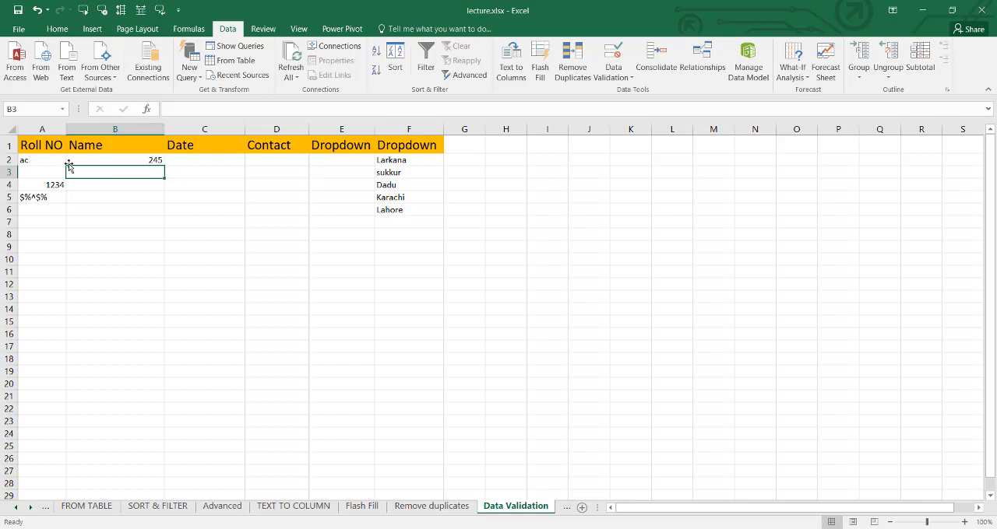
# - Clear the test entries from A2:B5
pyautogui.moveTo(49, 161); pyautogui.dragTo(115, 196)
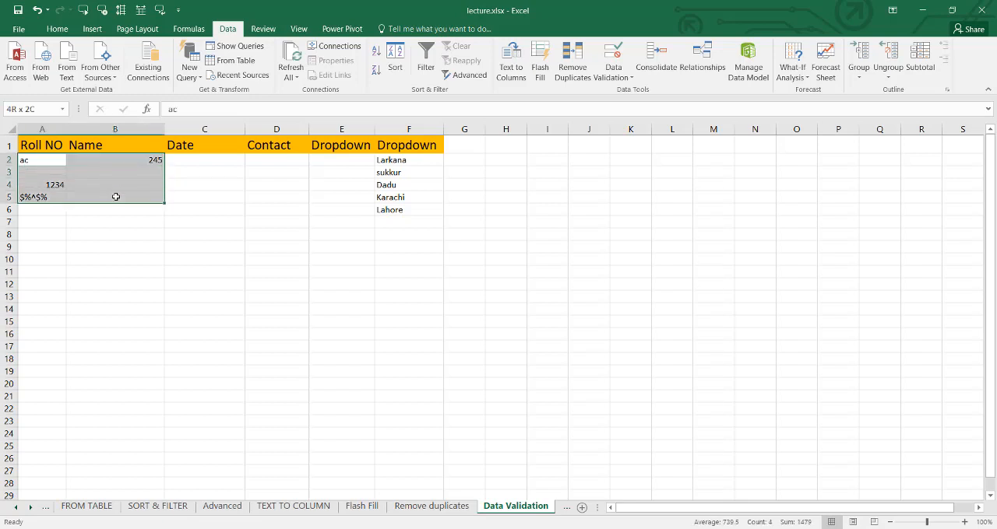
pyautogui.press('Delete')
pyautogui.click(111, 244)
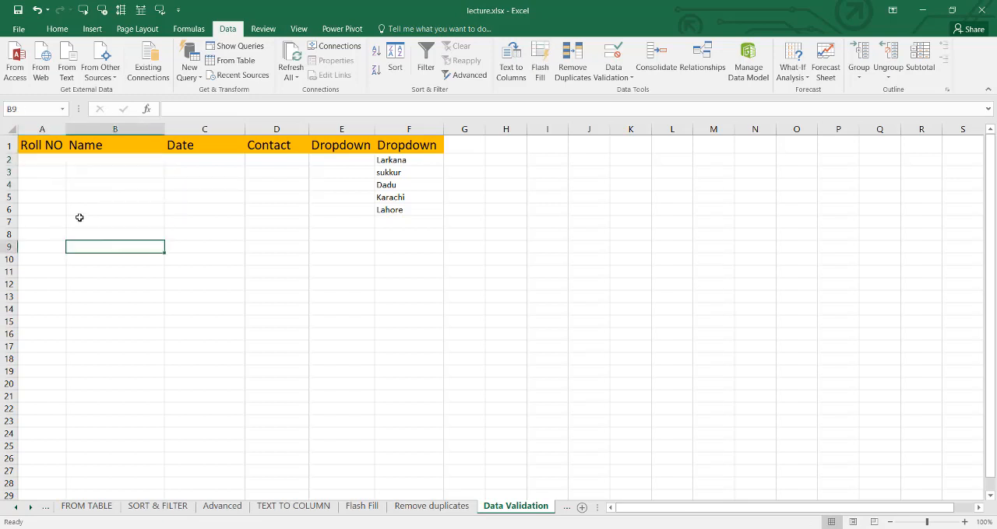
# - Start a data validation rule for the whole Roll NO column that allows only whole numbers
pyautogui.click(42, 129)
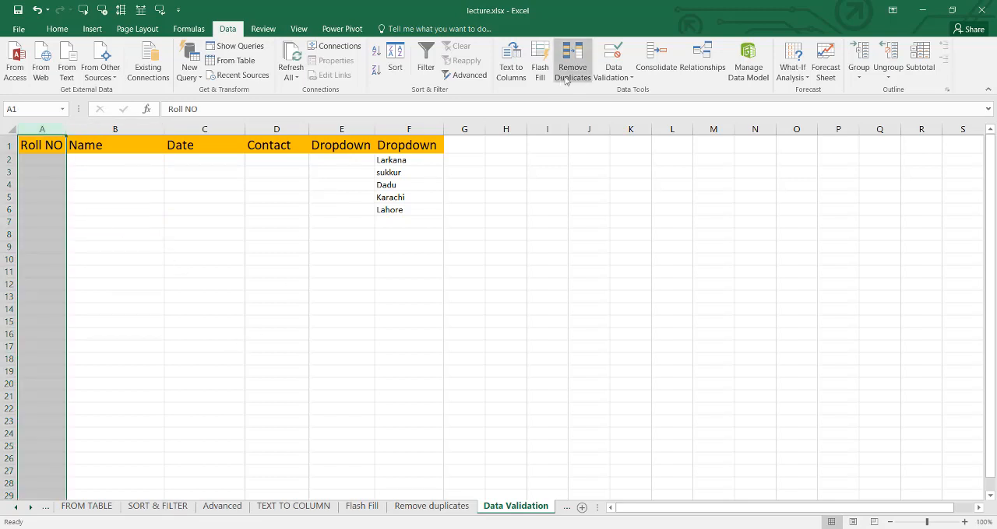
pyautogui.click(614, 73)
pyautogui.click(625, 89)
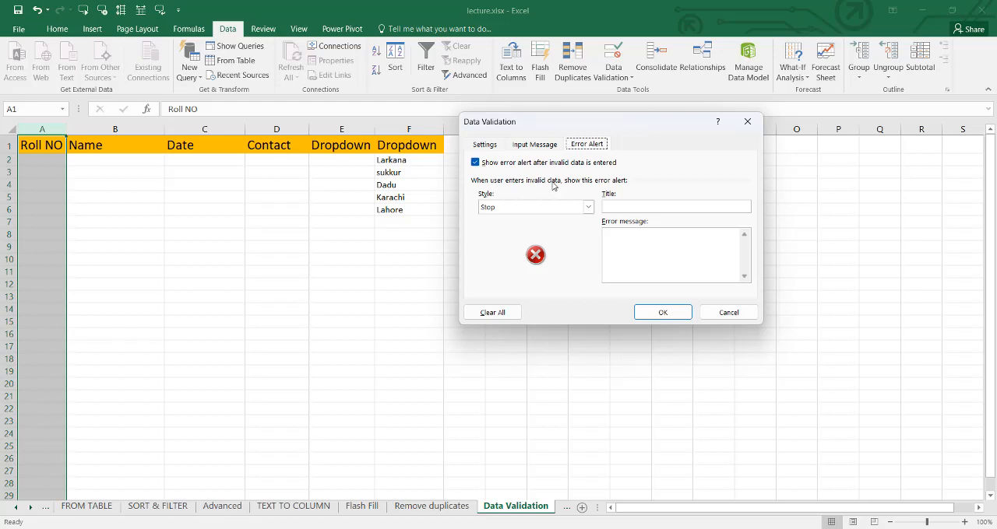
pyautogui.click(499, 145)
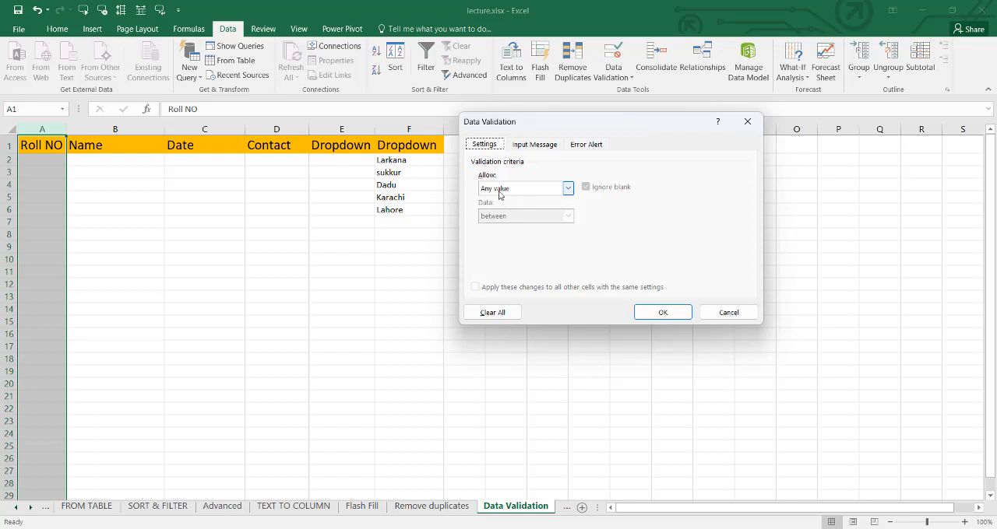
pyautogui.click(568, 189)
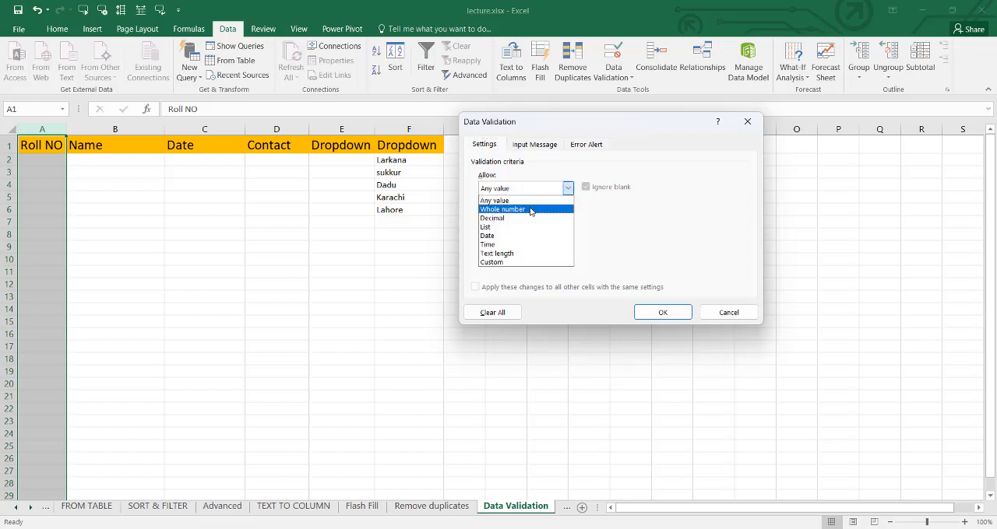
pyautogui.click(531, 211)
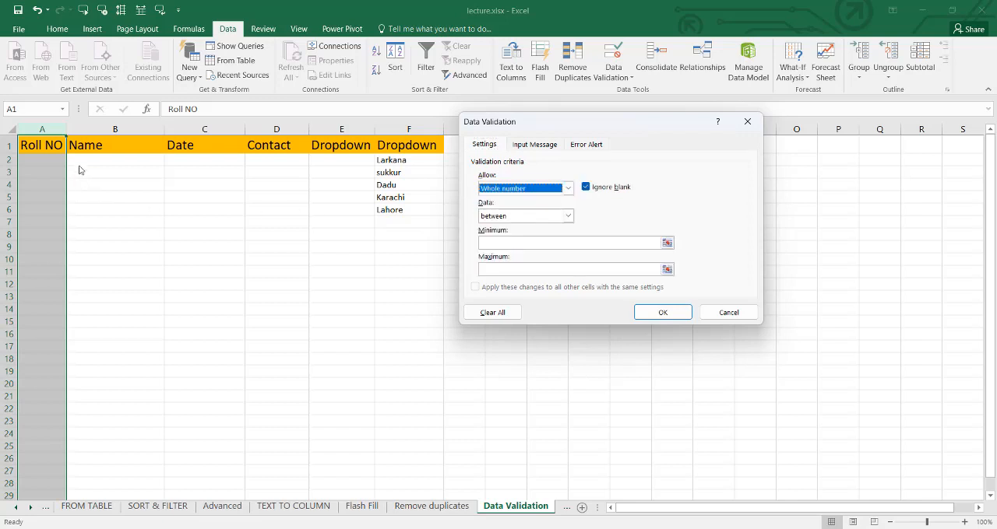
# - Limit the Roll NO whole numbers to between a minimum and a maximum value, and apply the validation rule
pyautogui.click(568, 216)
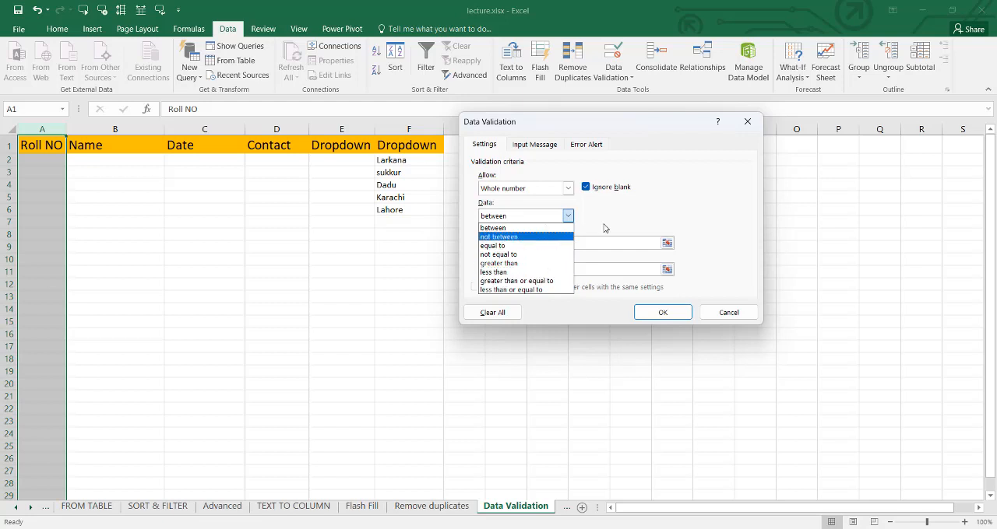
pyautogui.click(534, 228)
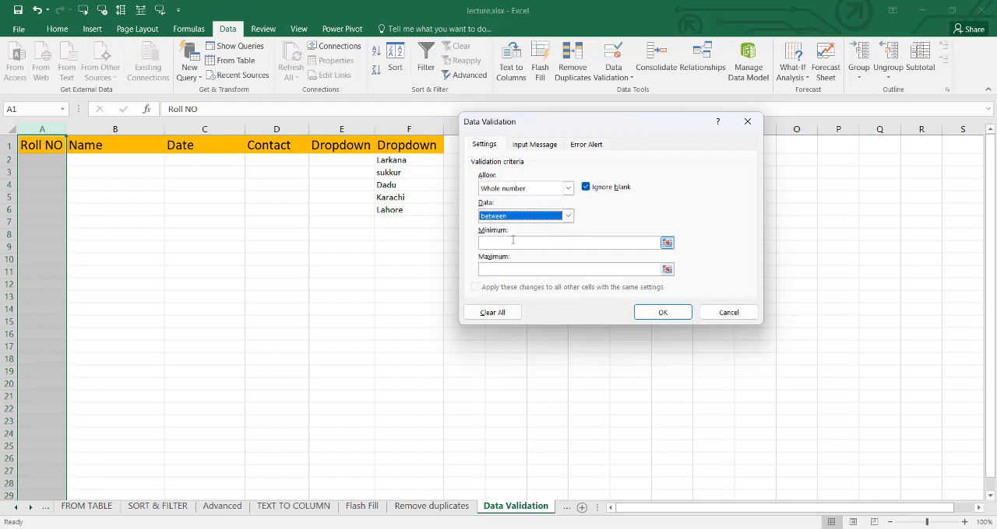
pyautogui.click(513, 242)
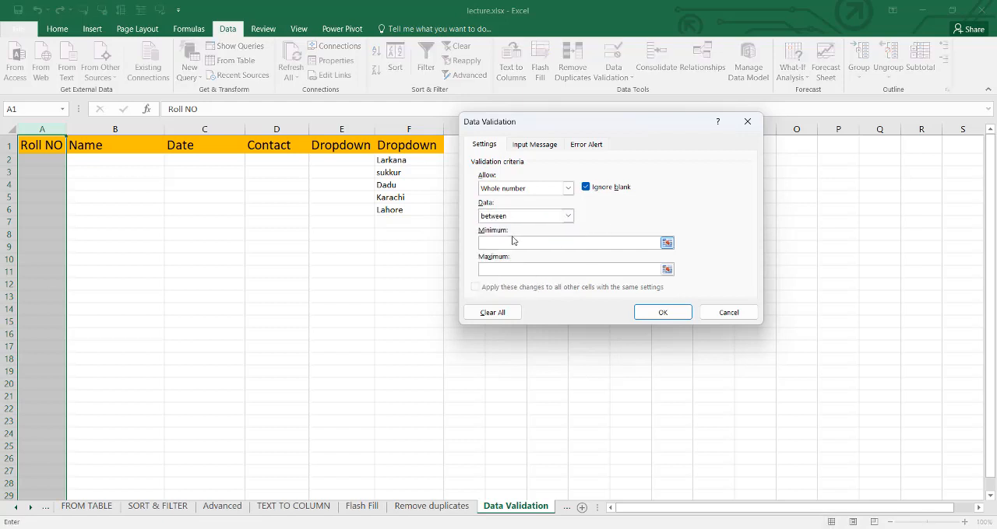
pyautogui.write('100')
pyautogui.click(642, 315)
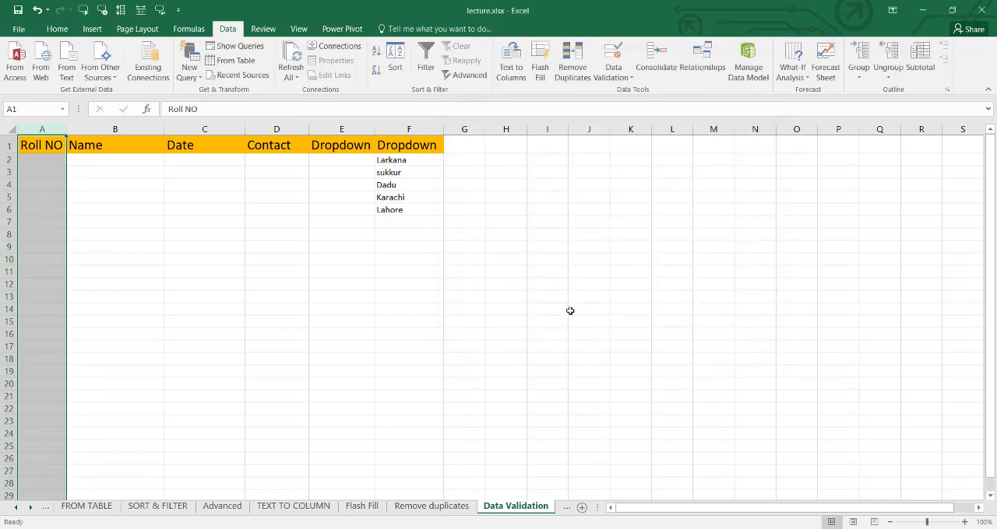
# - Test the Roll NO rule in A2 by entering 50, and retry with 150
pyautogui.click(32, 161)
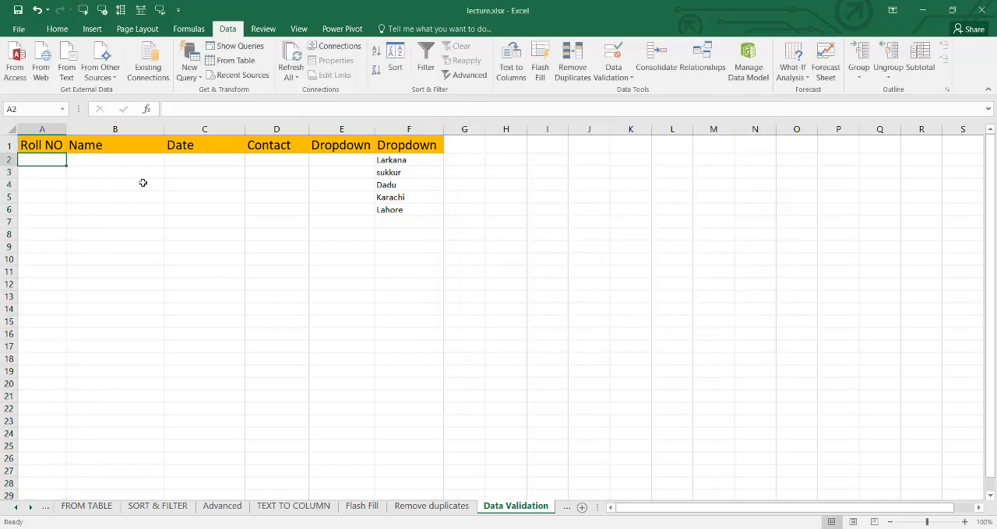
pyautogui.write('50')
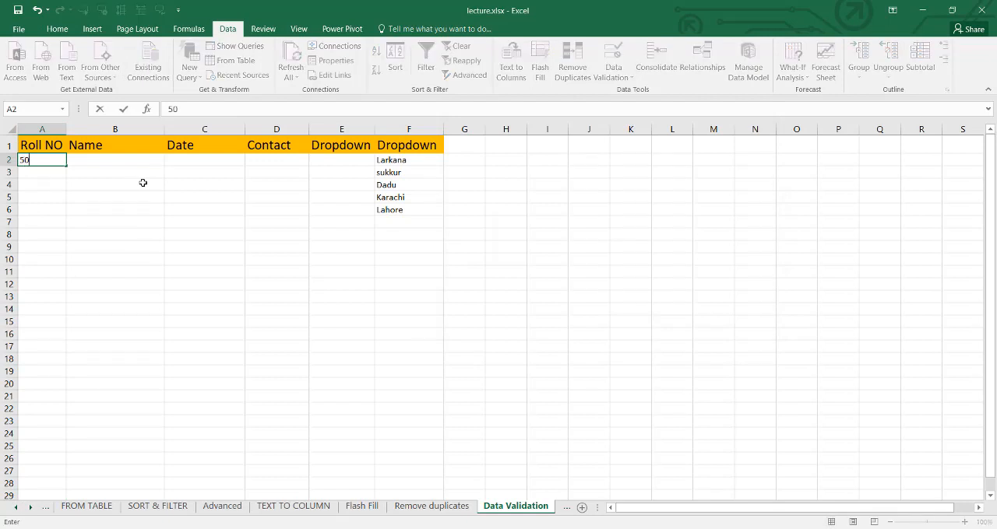
pyautogui.press('Return')
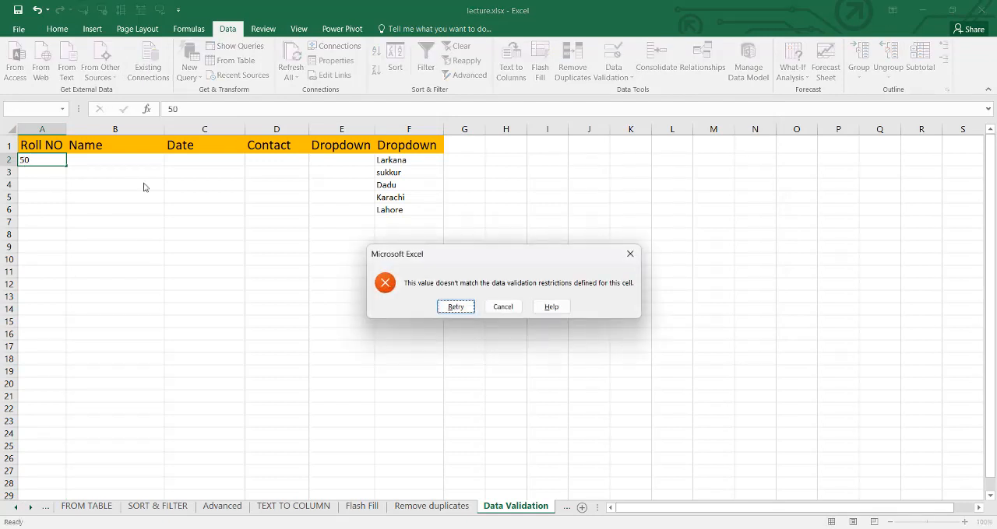
pyautogui.press('Return')
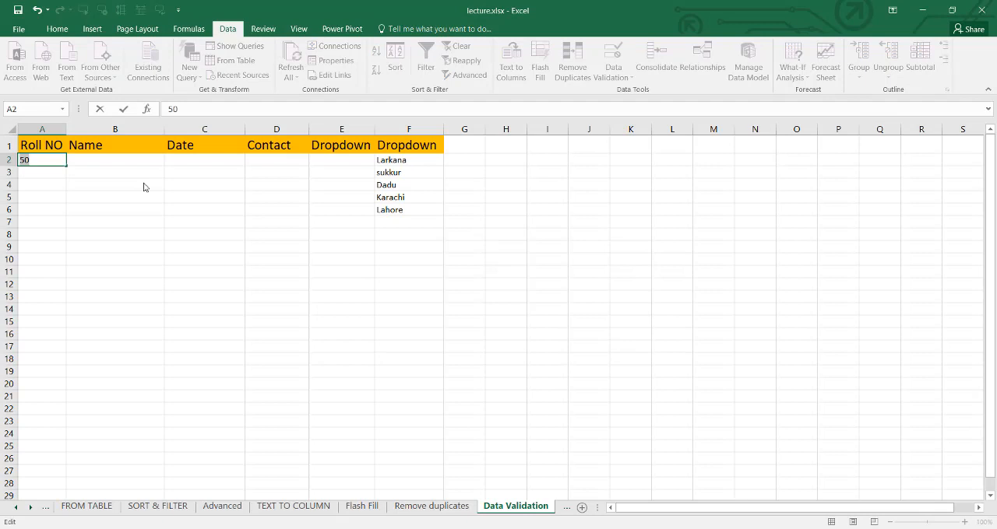
pyautogui.write('150')
pyautogui.press('Return')
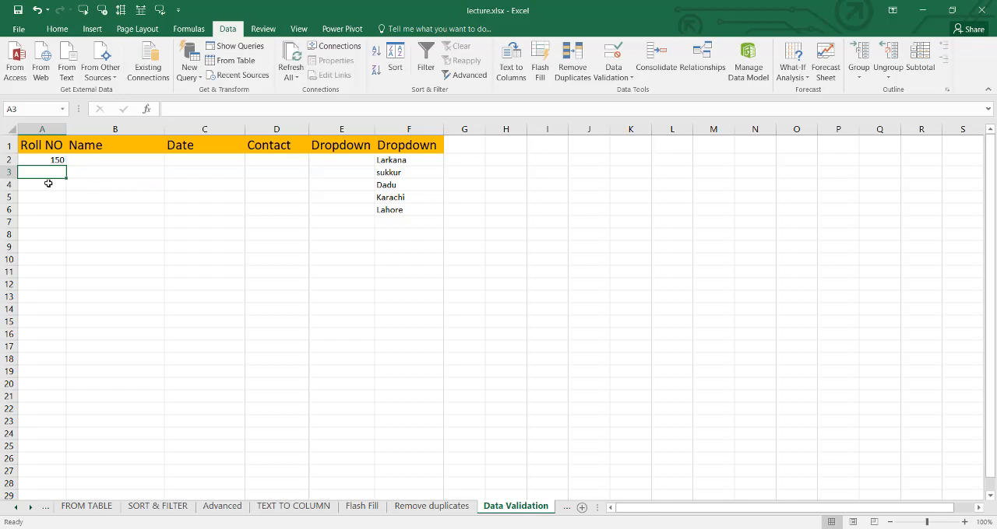
# - Test the Roll NO rule in A3 by entering 600, then retry with 3200 and with 155
pyautogui.write('600')
pyautogui.press('Return')
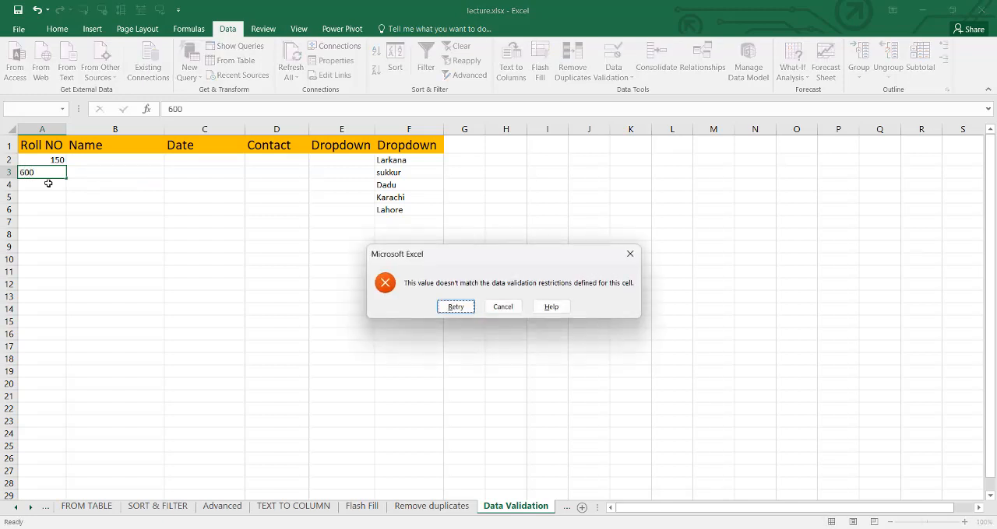
pyautogui.press('Return')
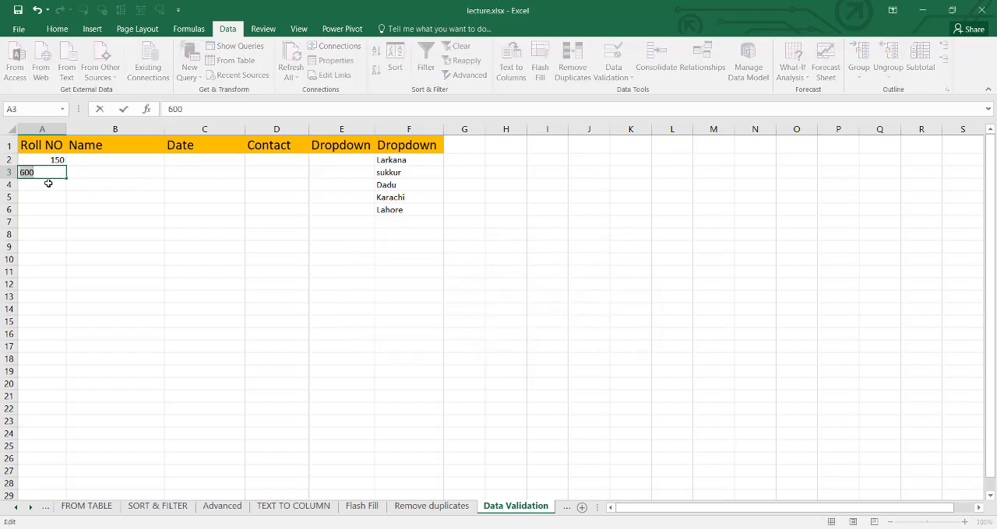
pyautogui.write('3200')
pyautogui.press('Return')
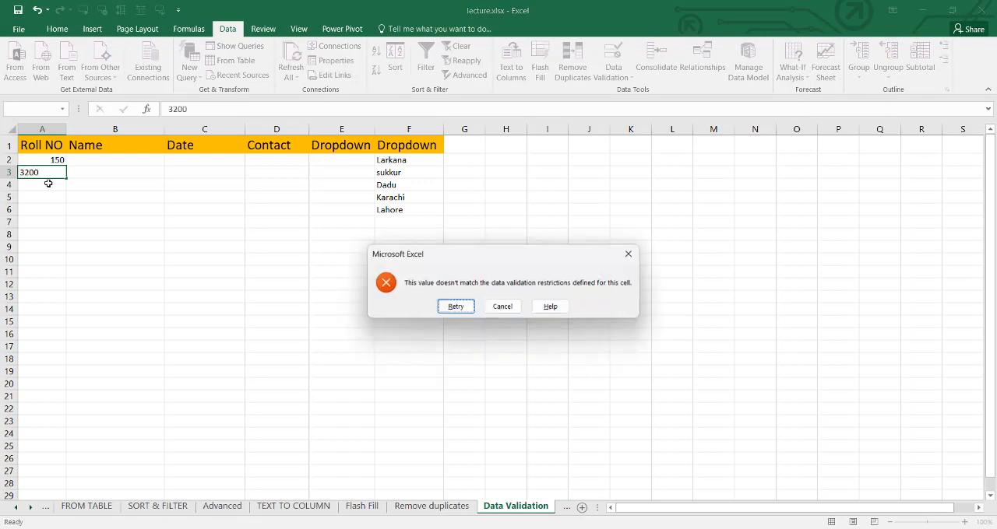
pyautogui.click(465, 309)
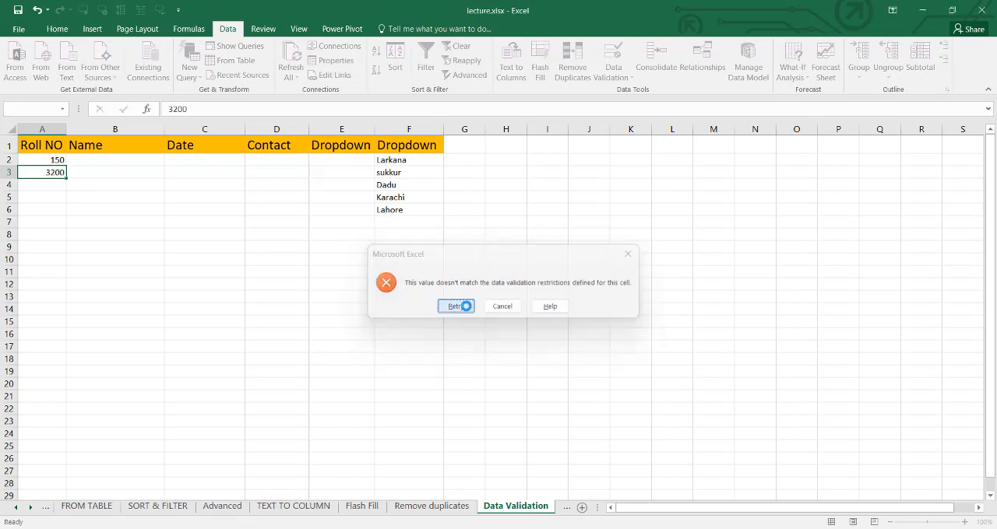
pyautogui.write('155')
pyautogui.press('Return')
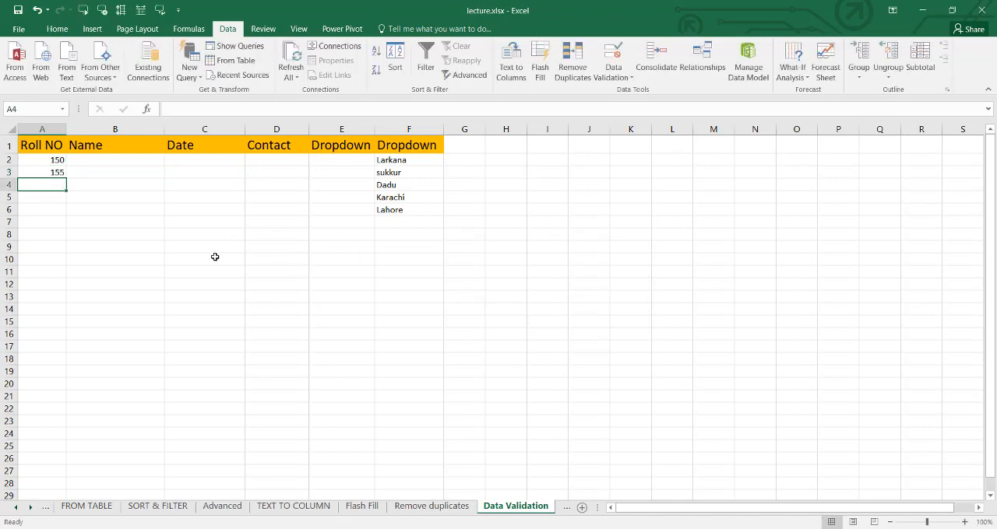
# - Change the Roll NO column's validation rule to whole numbers not between 100 and 500, and apply it
pyautogui.click(51, 126)
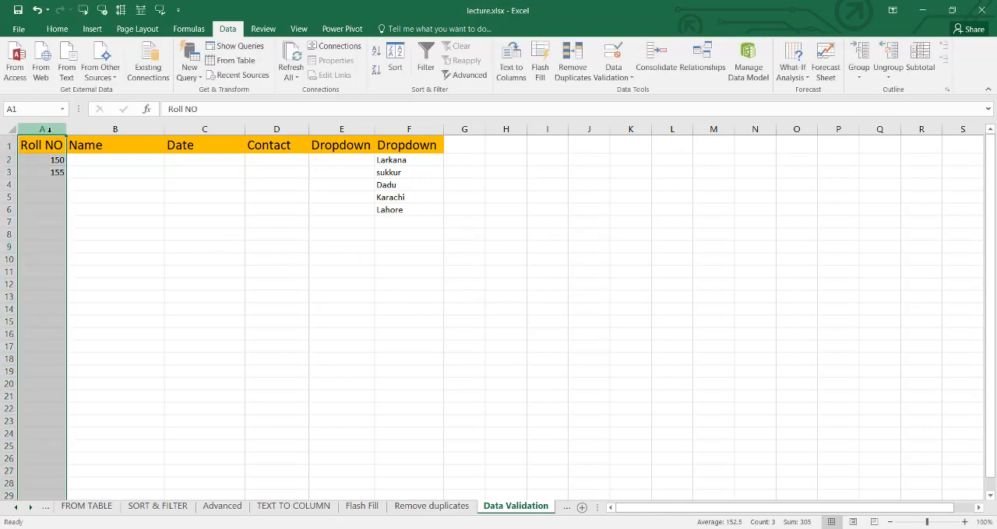
pyautogui.click(609, 78)
pyautogui.click(628, 95)
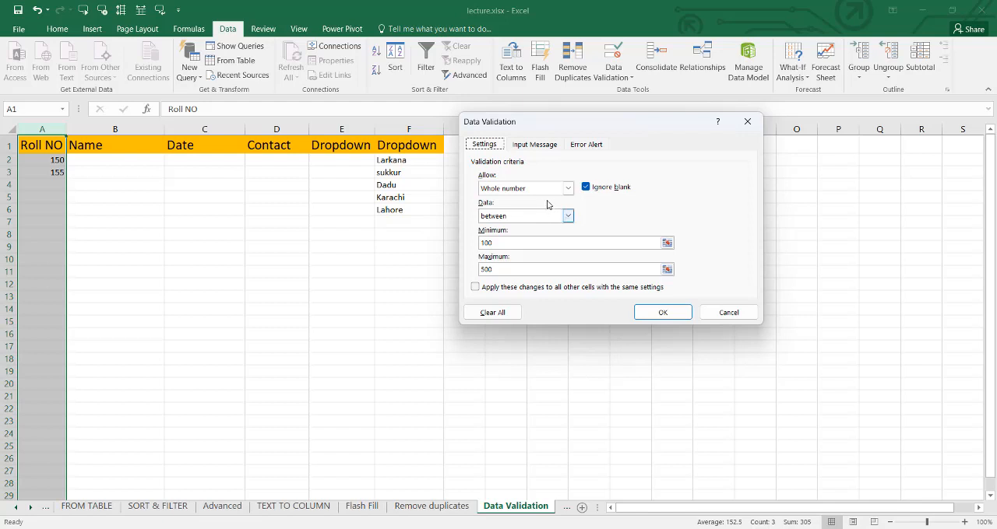
pyautogui.click(568, 216)
pyautogui.click(506, 236)
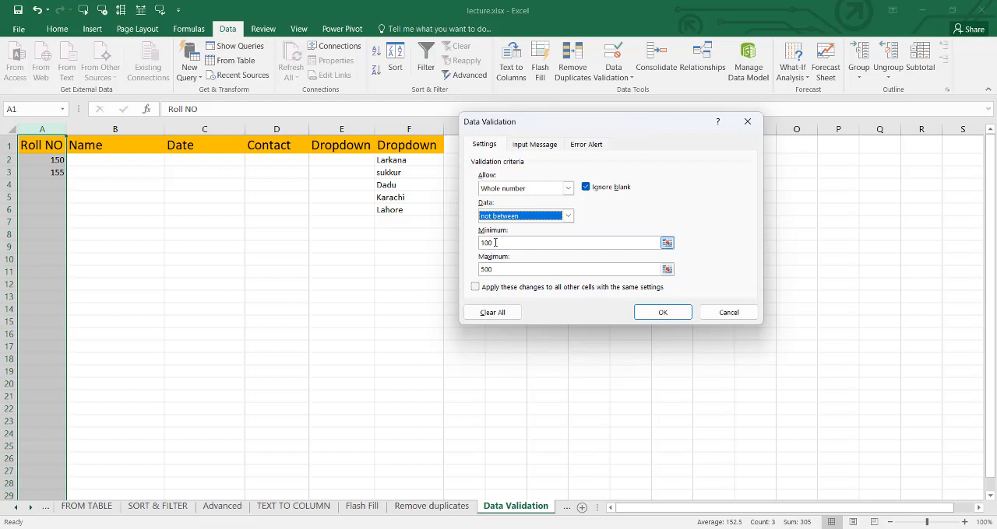
pyautogui.click(653, 314)
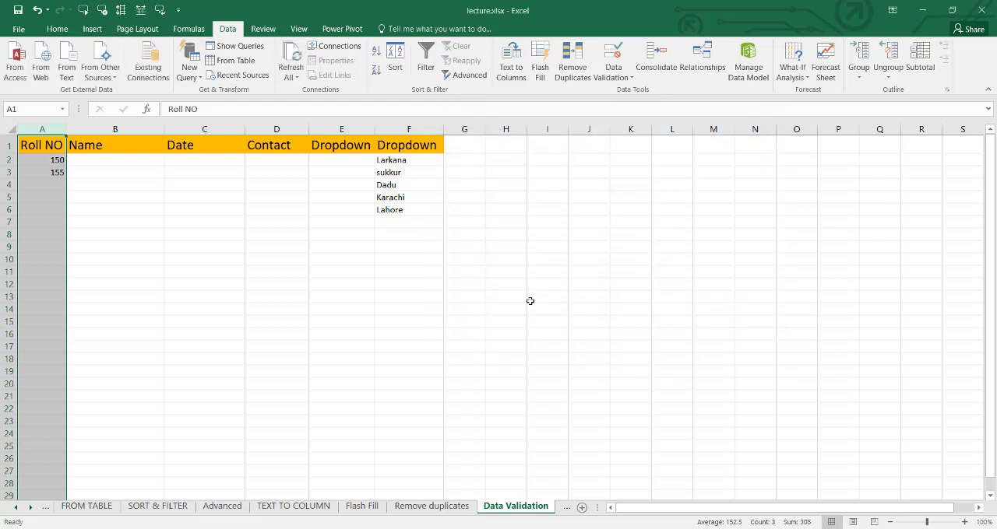
# - Try to enter 200 in A2 against the Roll NO rule, and cancel the entry
pyautogui.click(51, 159)
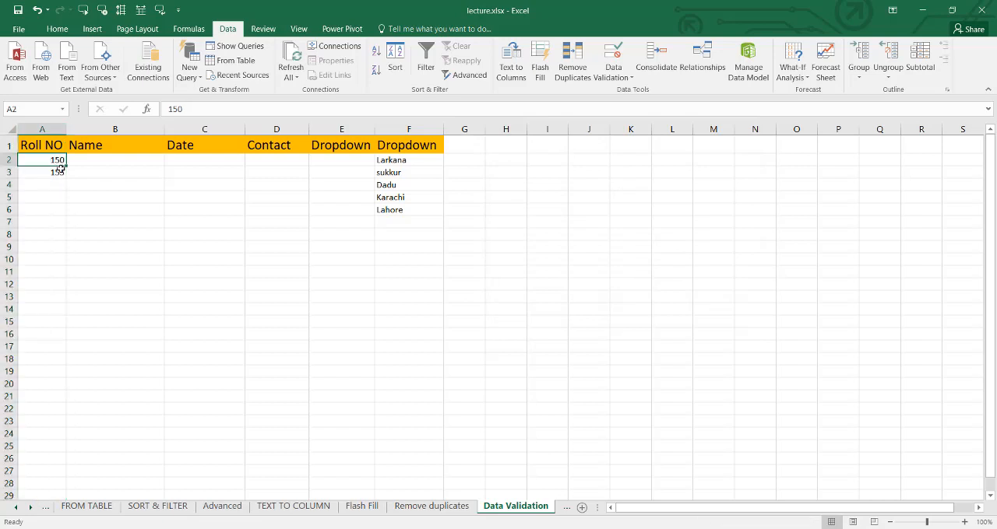
pyautogui.write('20')
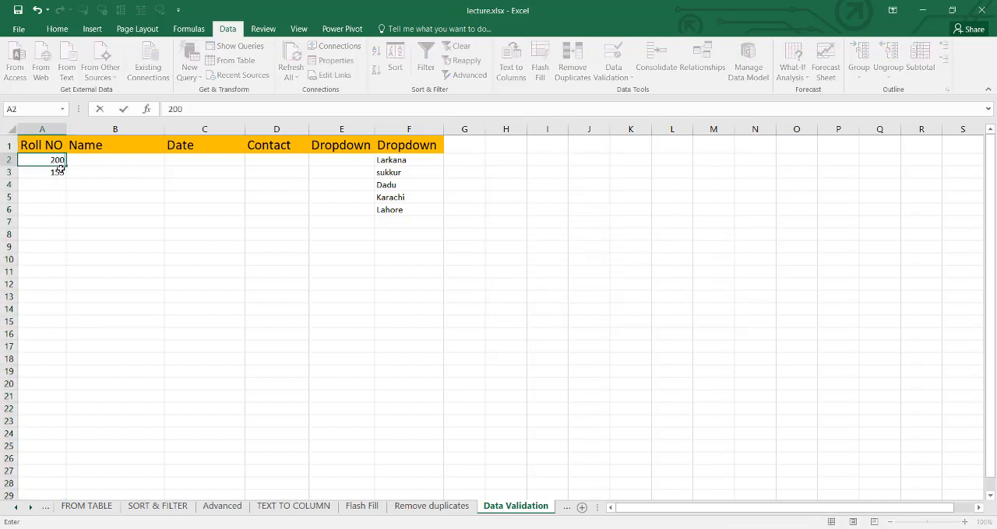
pyautogui.write('0')
pyautogui.press('Return')
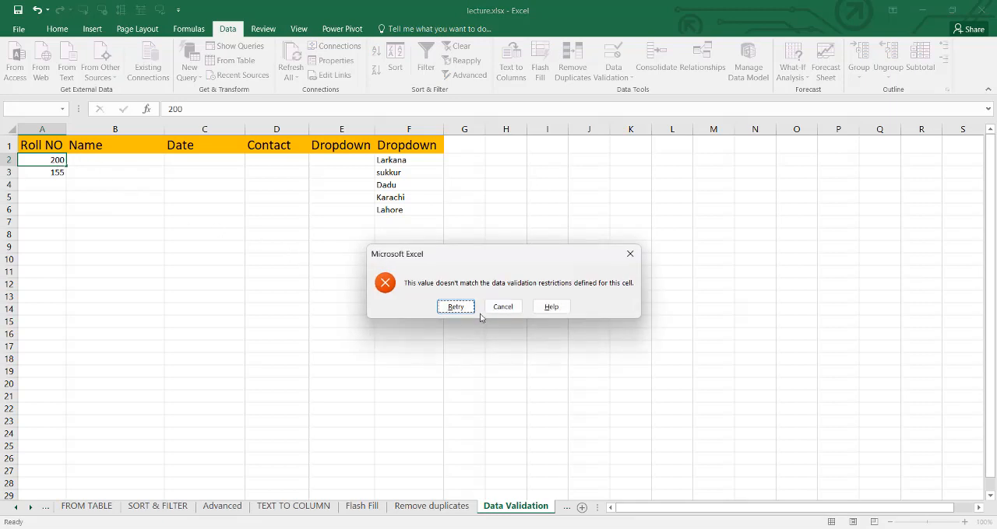
pyautogui.click(502, 307)
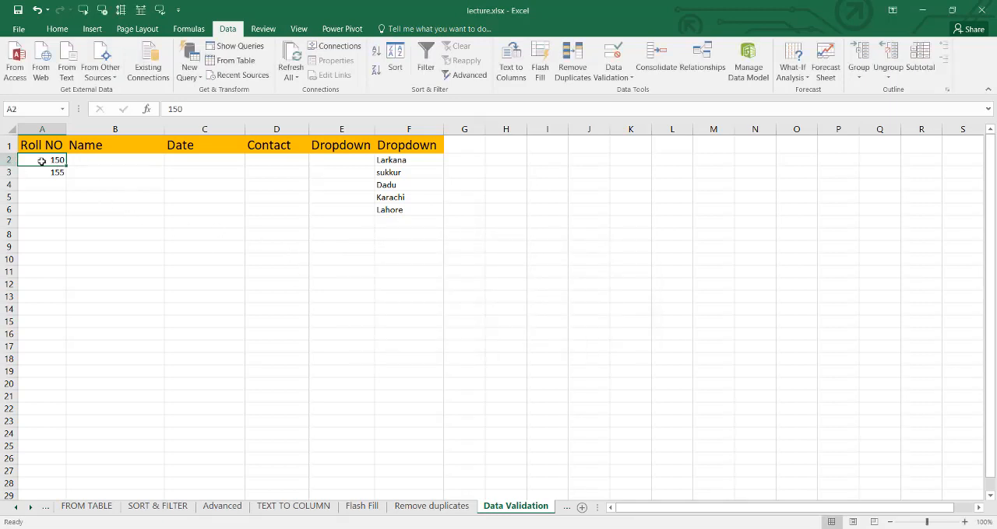
# - Test the not between rule by entering 1, 2 and 600 in cells A2 to A4
pyautogui.write('1')
pyautogui.press('Return')
pyautogui.write('2')
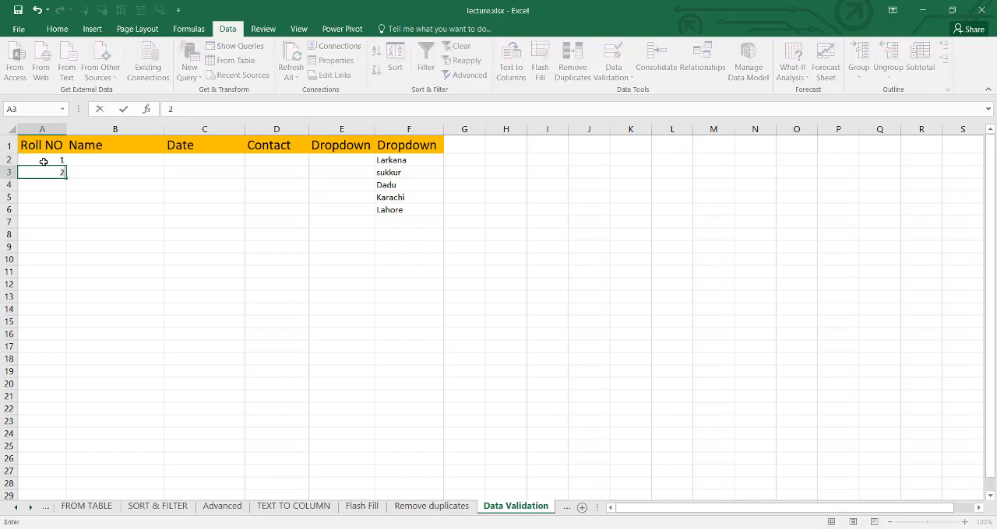
pyautogui.press('Return')
pyautogui.write('6')
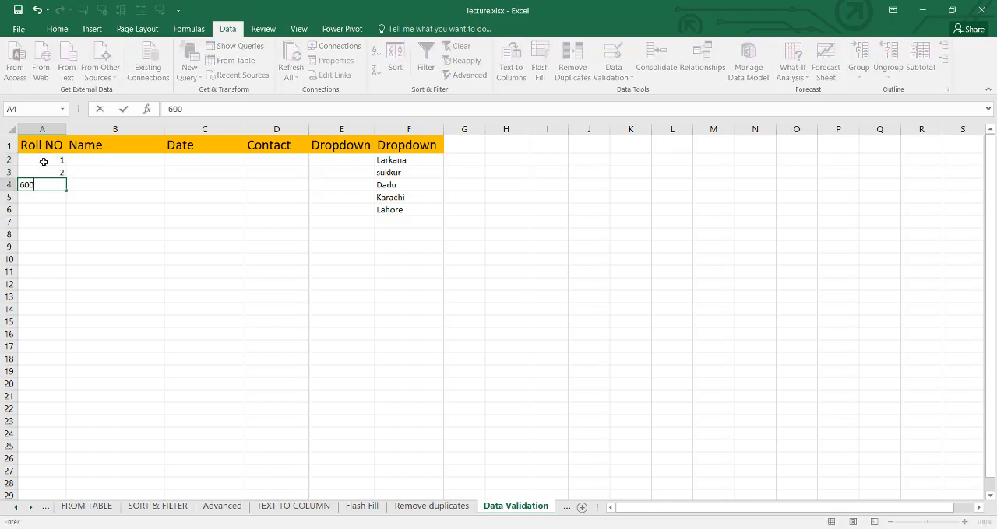
pyautogui.write('00')
pyautogui.press('Return')
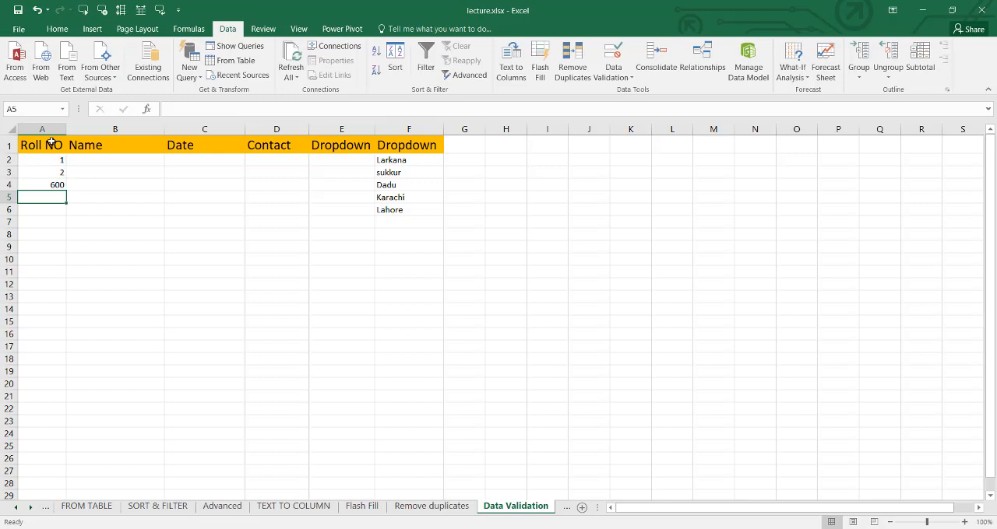
# - Change the Roll NO column's validation rule to whole numbers equal to 100, and apply it
pyautogui.click(49, 130)
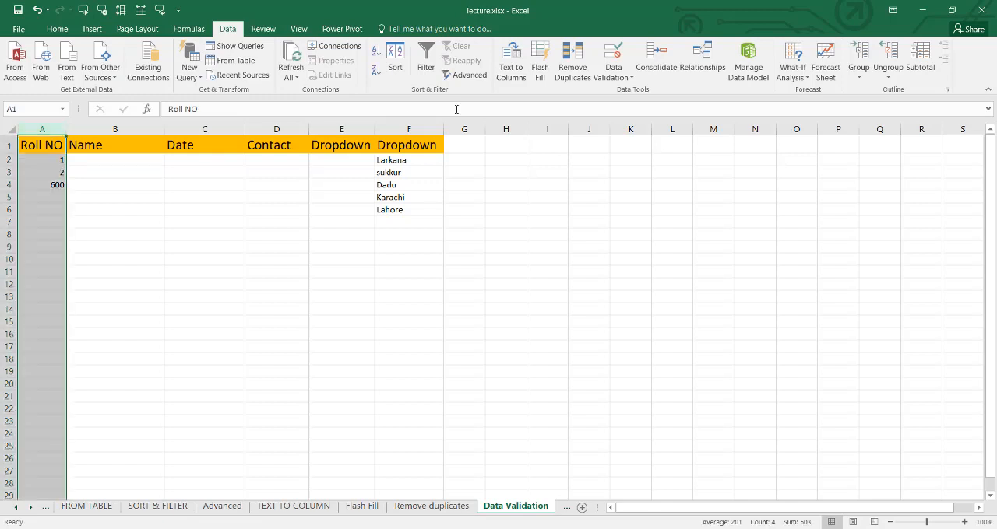
pyautogui.click(613, 77)
pyautogui.click(622, 88)
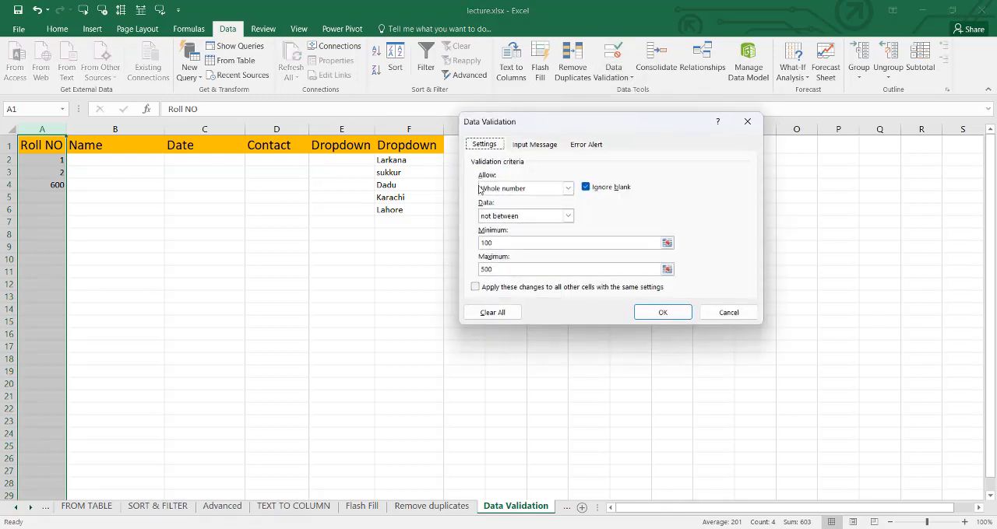
pyautogui.click(569, 218)
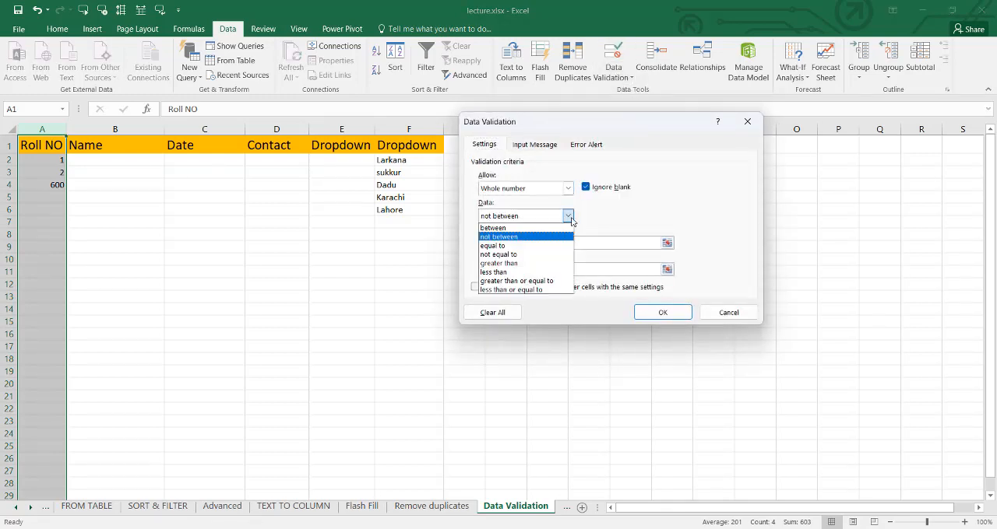
pyautogui.click(515, 246)
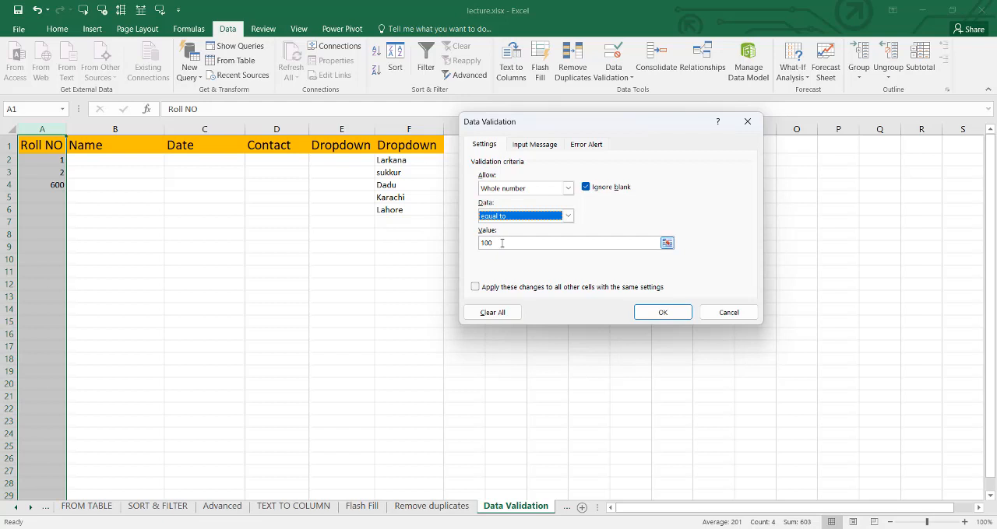
pyautogui.click(663, 313)
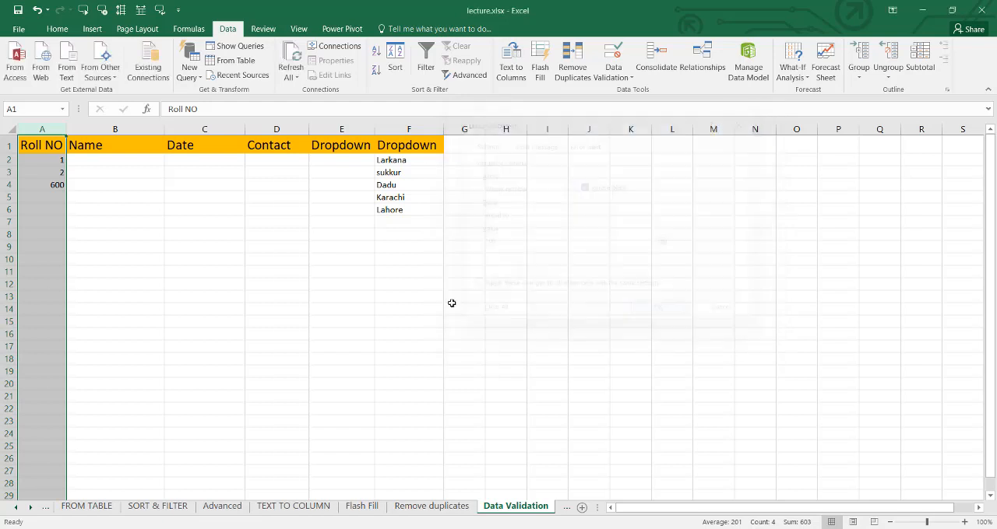
# - Test the equal to rule in A2 by entering 5, and retry with 100
pyautogui.click(41, 160)
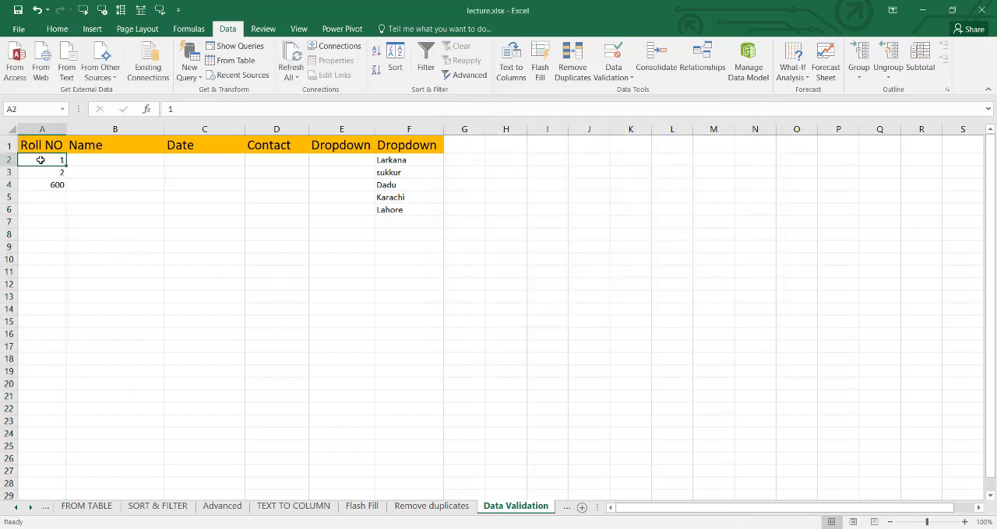
pyautogui.write('5')
pyautogui.press('Return')
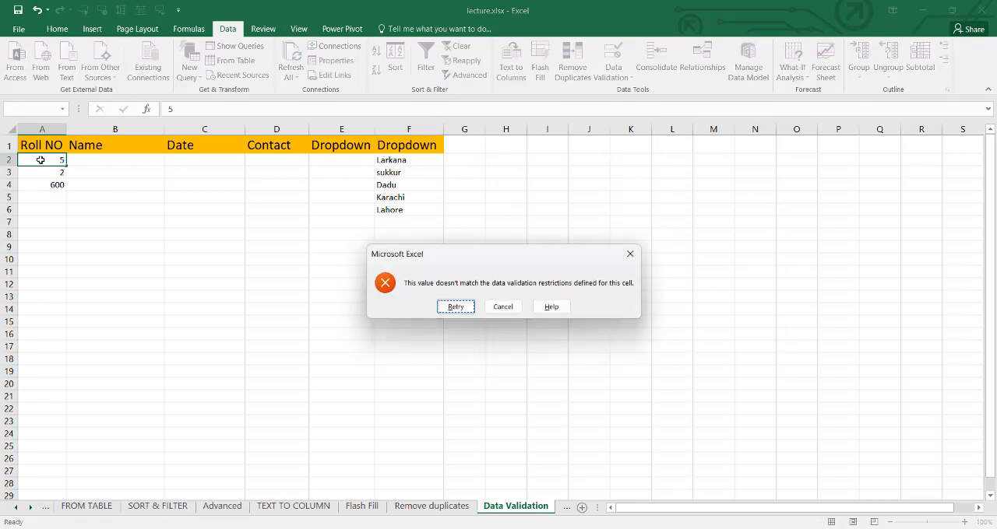
pyautogui.press('Return')
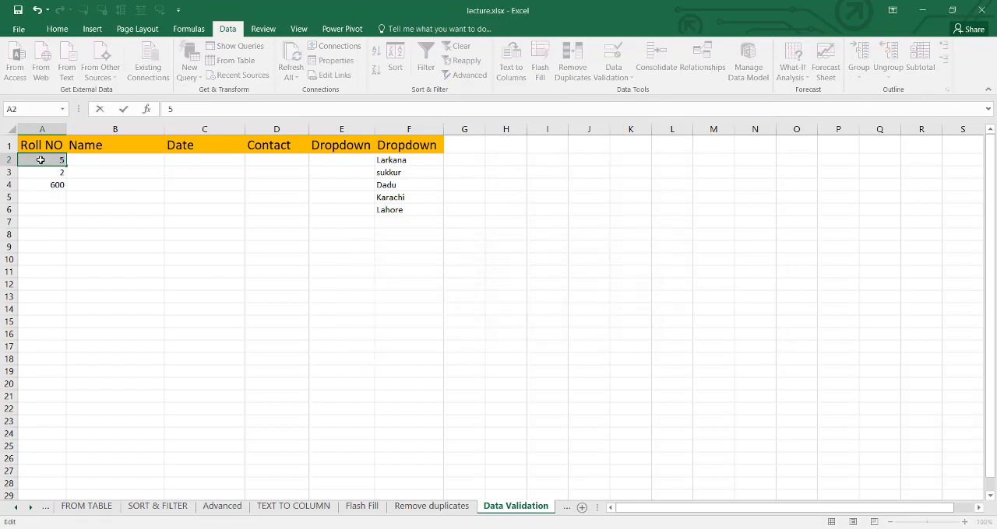
pyautogui.write('100')
pyautogui.press('Return')
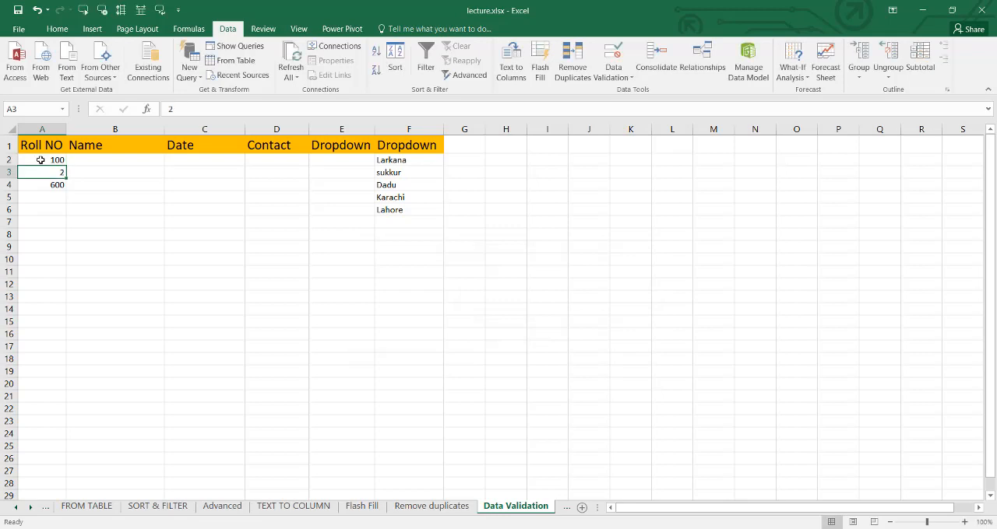
# - Enter 100 in A3 and A4, then try 25 in A5 and cancel that entry
pyautogui.write('100')
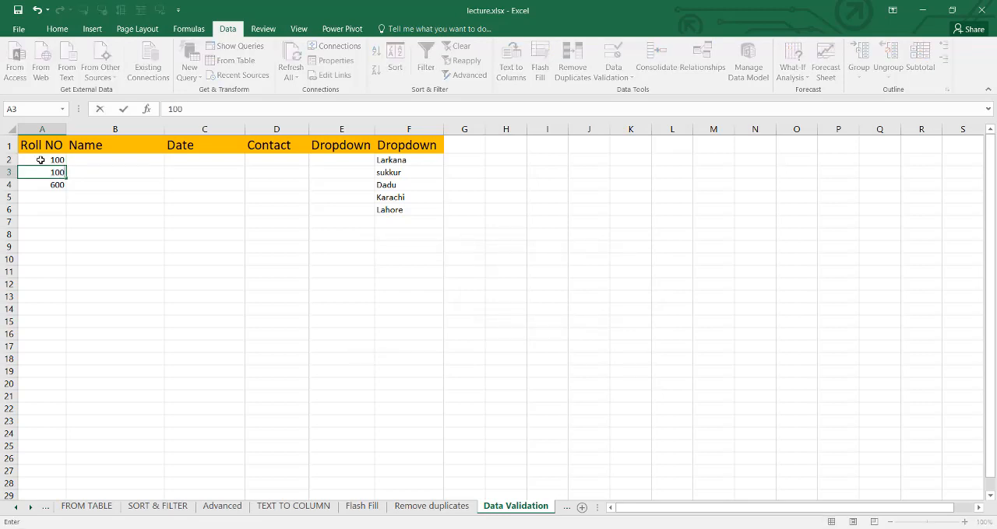
pyautogui.press('Return')
pyautogui.write('1')
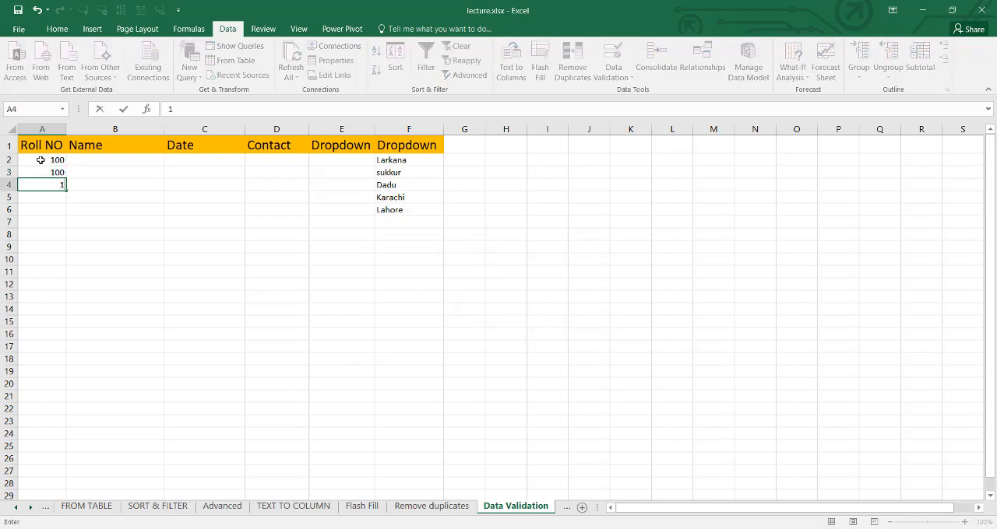
pyautogui.press('Return')
pyautogui.write('25')
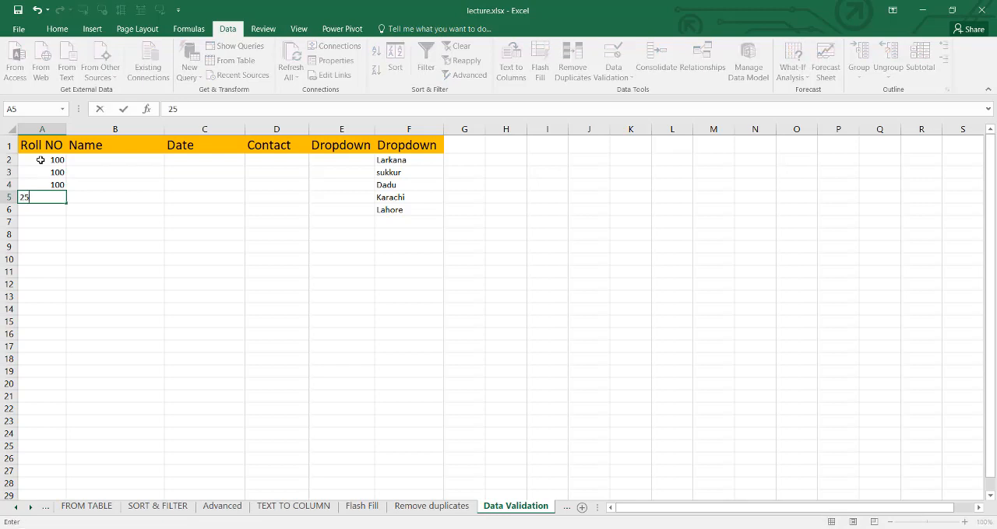
pyautogui.press('Return')
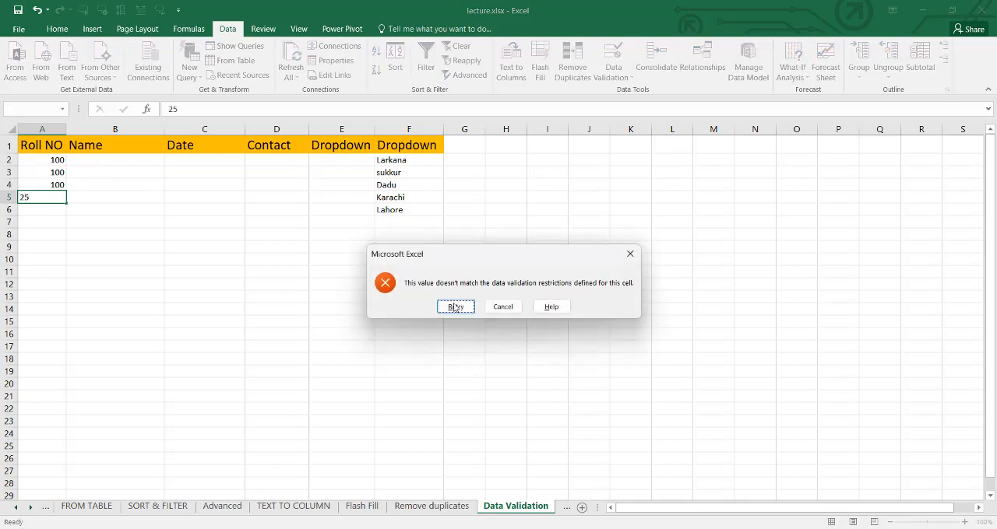
pyautogui.click(502, 309)
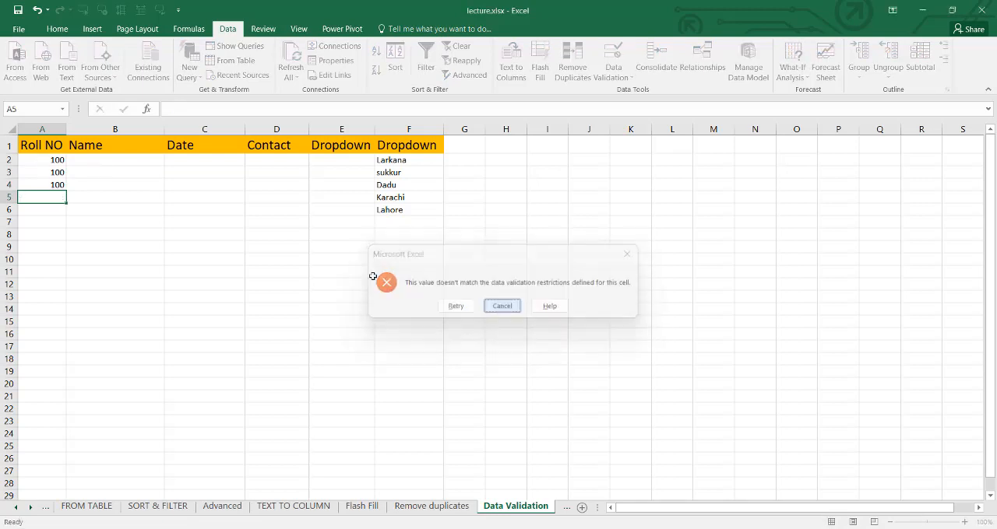
# - Change the Roll NO column's validation rule to whole numbers not equal to 100, and apply it
pyautogui.click(45, 124)
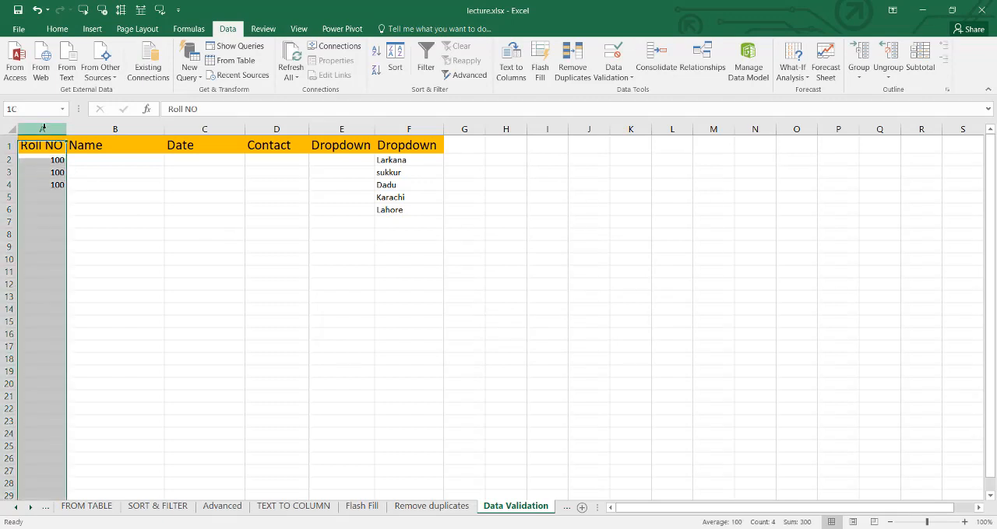
pyautogui.click(614, 78)
pyautogui.click(624, 92)
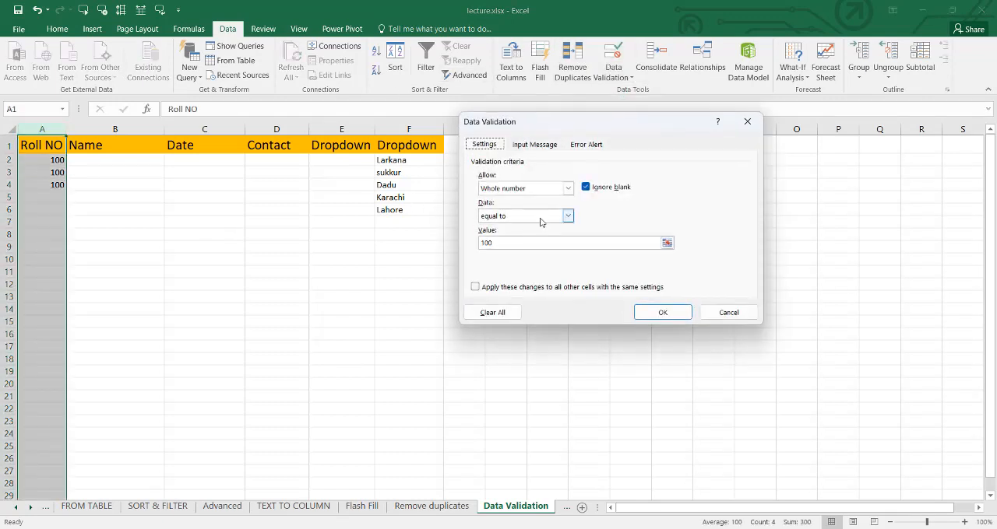
pyautogui.click(569, 217)
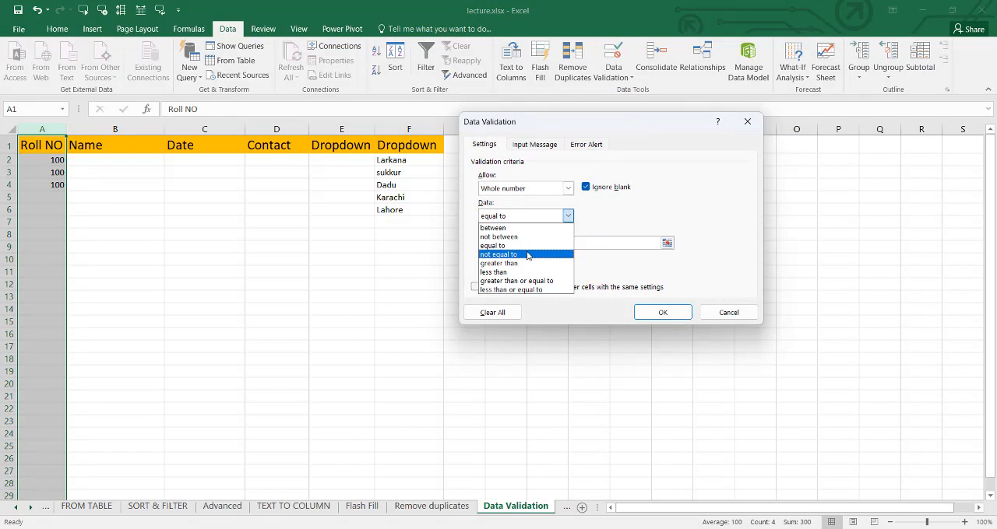
pyautogui.click(527, 254)
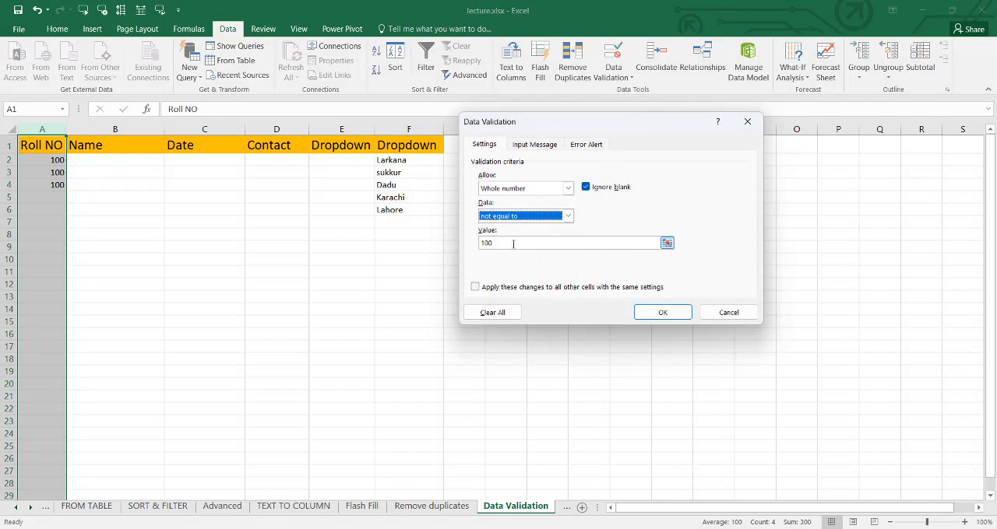
pyautogui.click(500, 243)
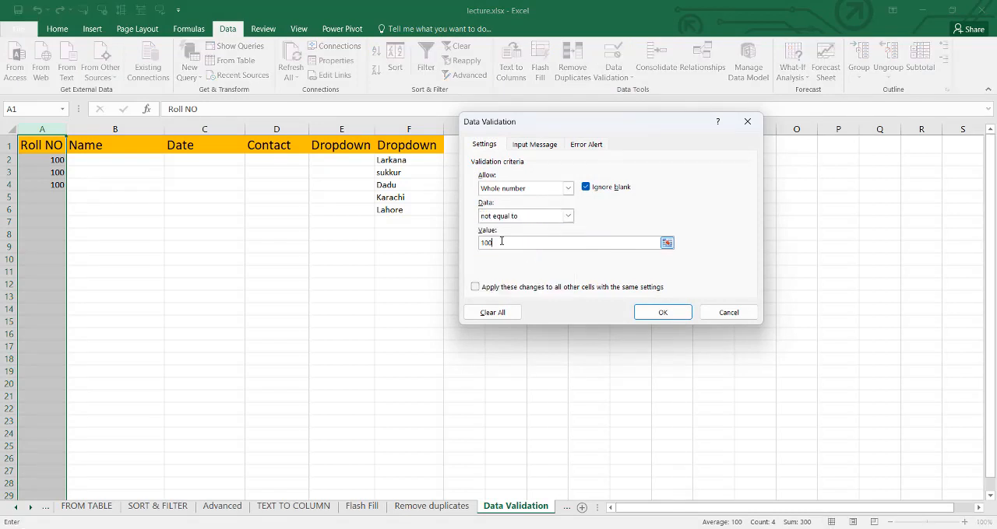
pyautogui.click(661, 312)
# - Test the not equal to rule by trying 100 in A2, and cancel that entry
pyautogui.click(35, 163)
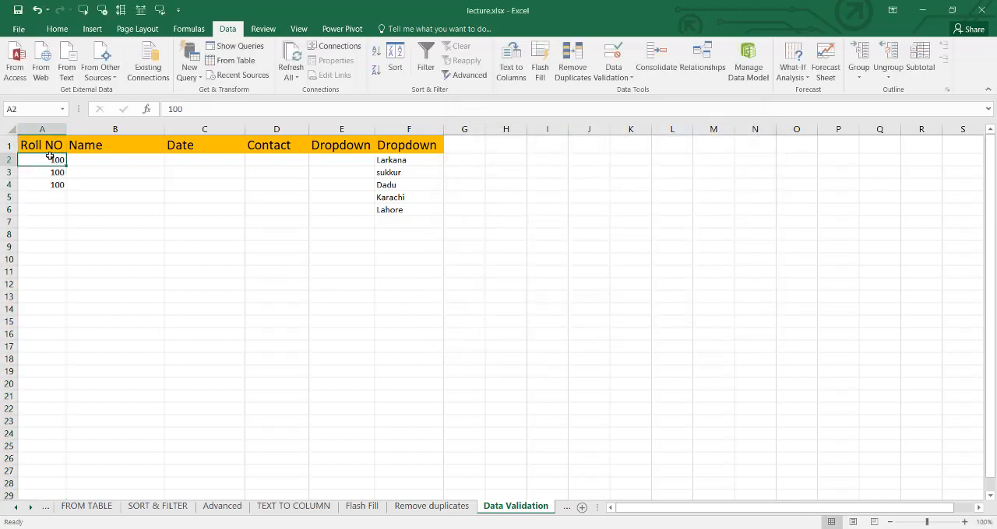
pyautogui.write('10')
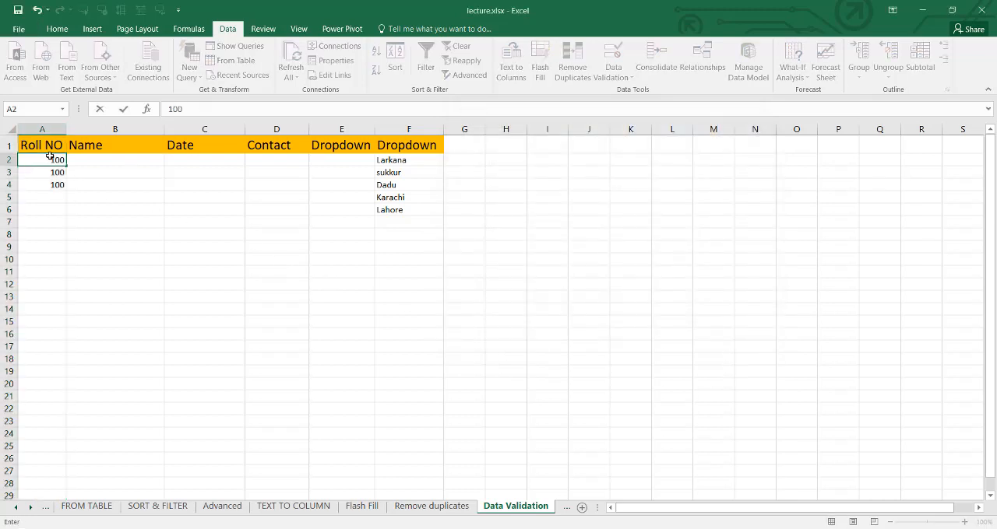
pyautogui.press('Return')
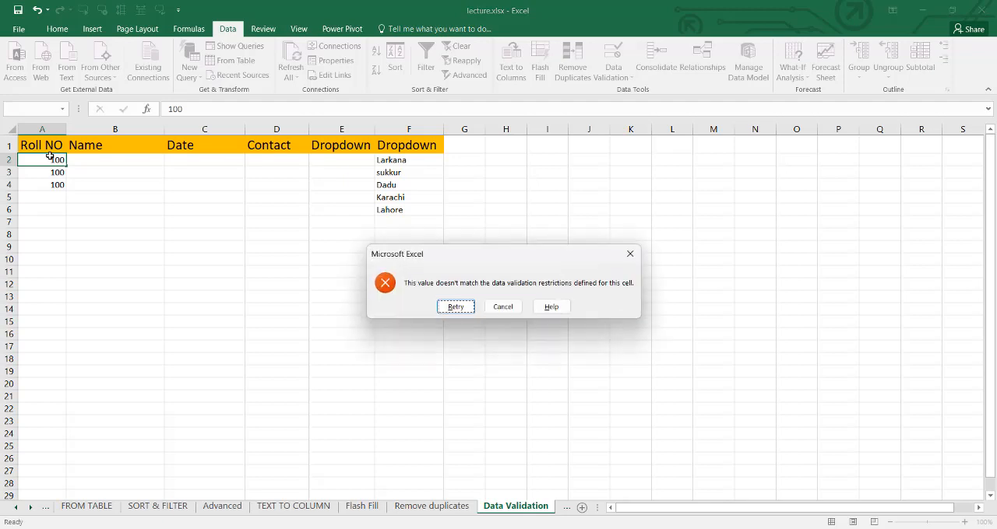
pyautogui.click(502, 308)
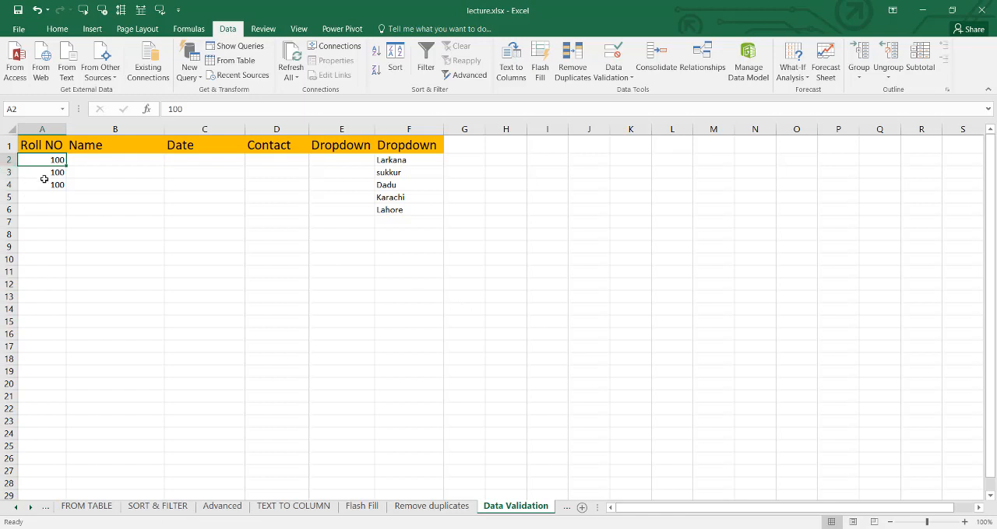
# - Test the not equal to rule with other numbers by entering 50 in A3 and 24 in A4
pyautogui.click(49, 172)
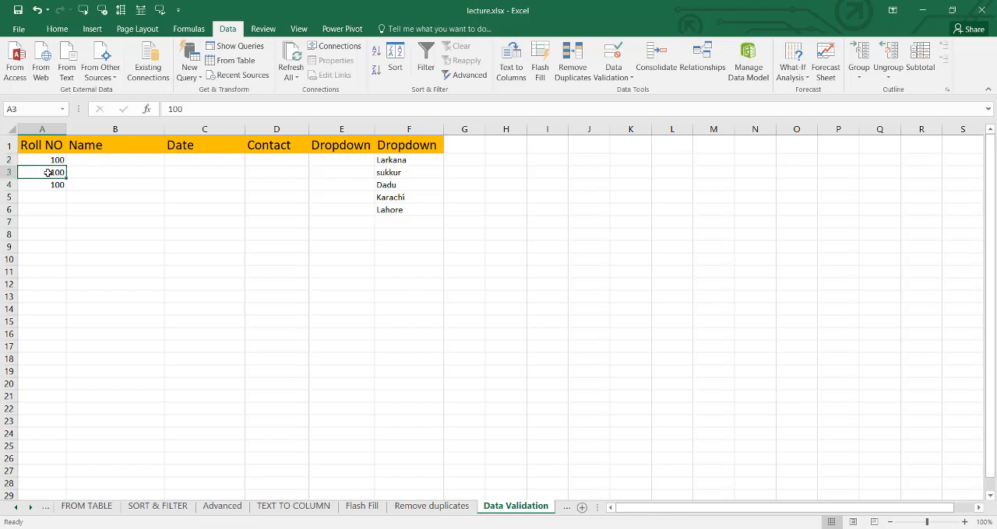
pyautogui.write('50')
pyautogui.press('Return')
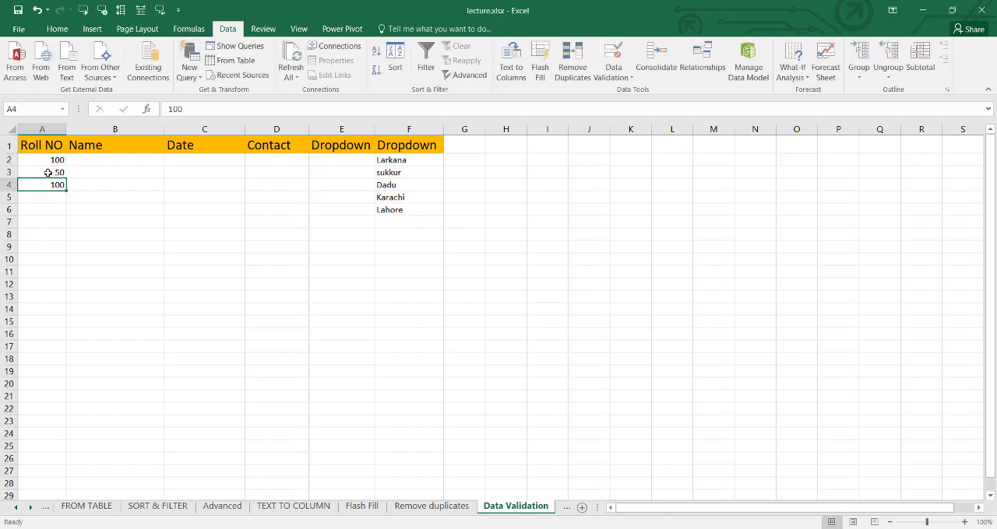
pyautogui.write('100')
pyautogui.press('BackSpace')
pyautogui.press('BackSpace')
pyautogui.press('BackSpace')
pyautogui.write('24')
pyautogui.press('Return')
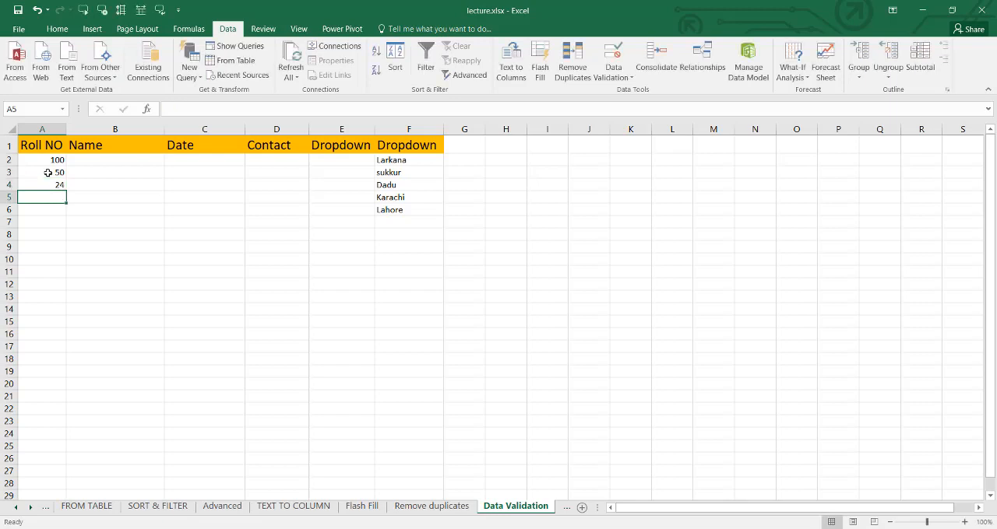
# - Change the Roll NO column's validation rule to whole numbers greater than 100, and apply it
pyautogui.click(42, 129)
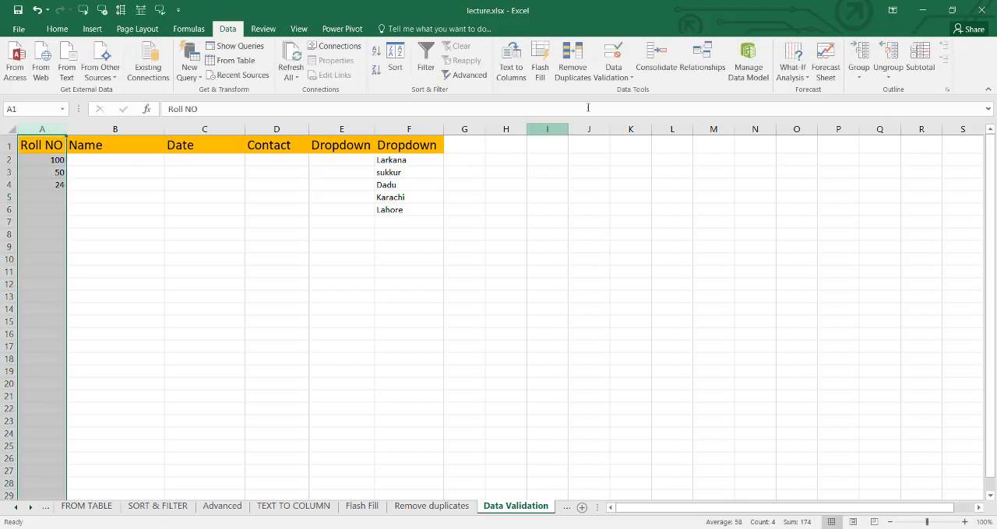
pyautogui.click(614, 77)
pyautogui.click(637, 92)
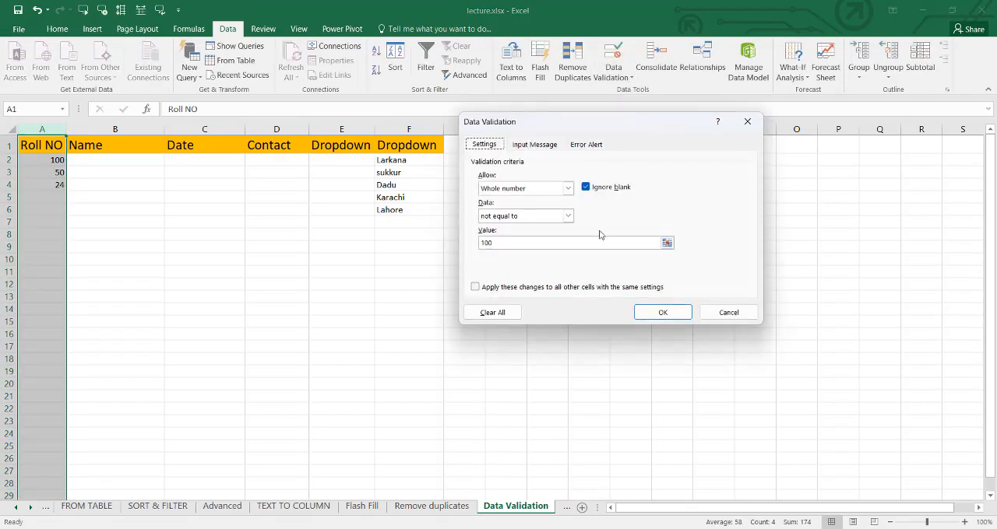
pyautogui.click(568, 216)
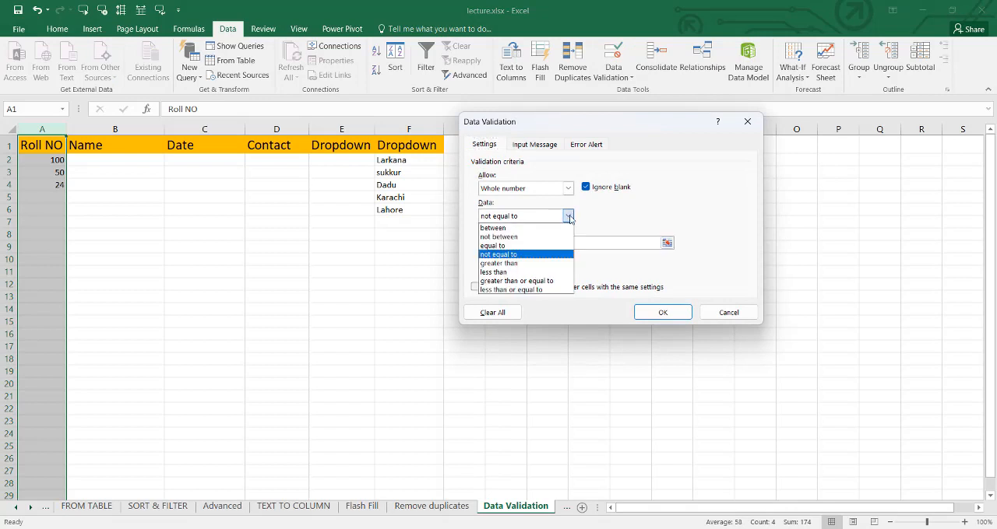
pyautogui.click(523, 263)
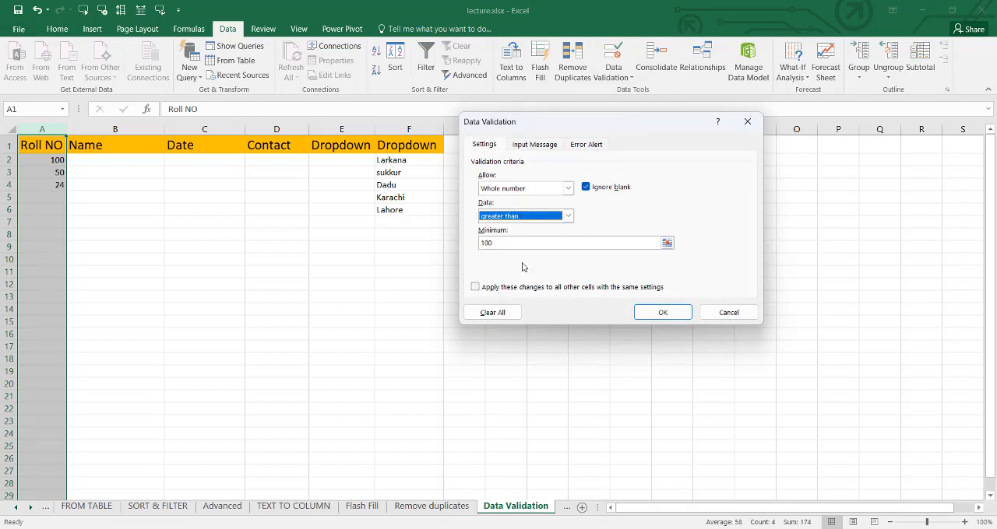
pyautogui.click(483, 243)
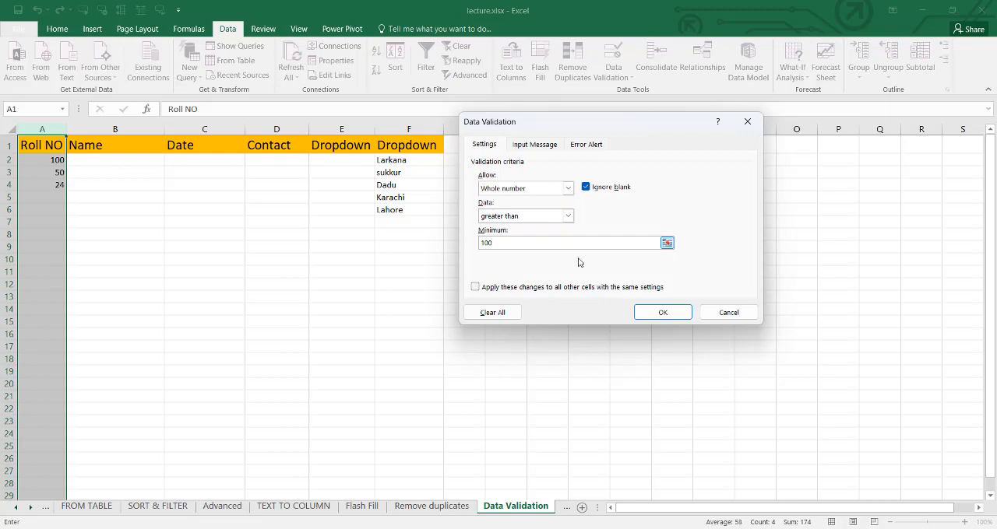
pyautogui.click(663, 312)
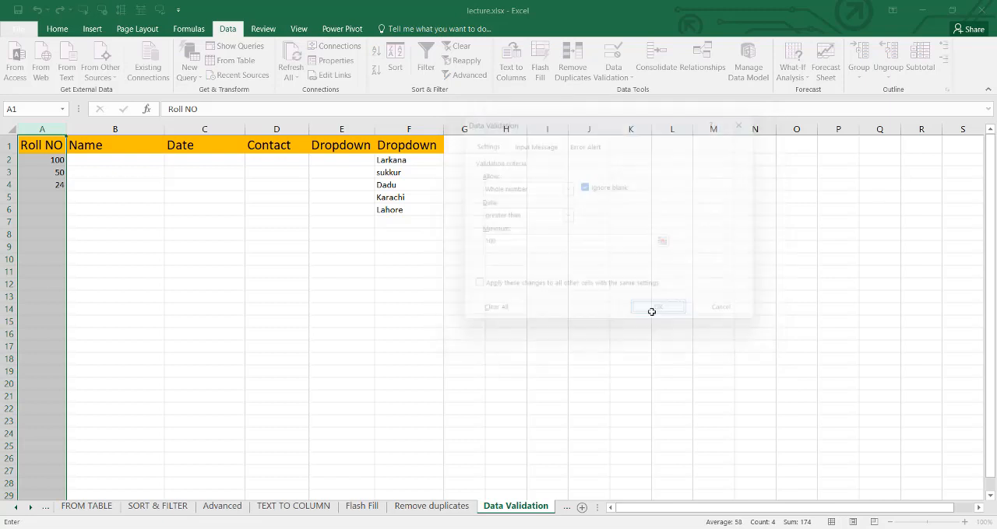
# - Test the greater than rule in A2 by trying 100, cancelling that entry, and entering 101 instead
pyautogui.click(51, 160)
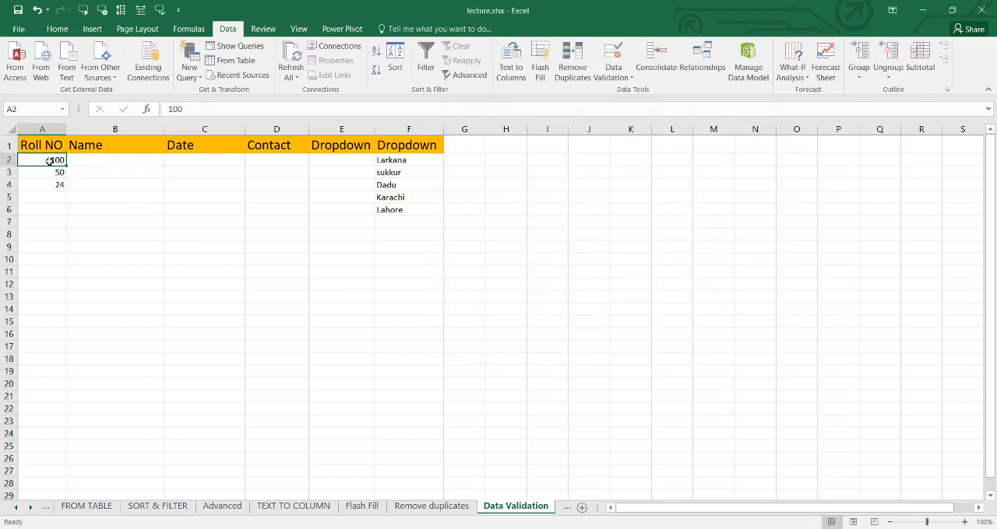
pyautogui.doubleClick(49, 160)
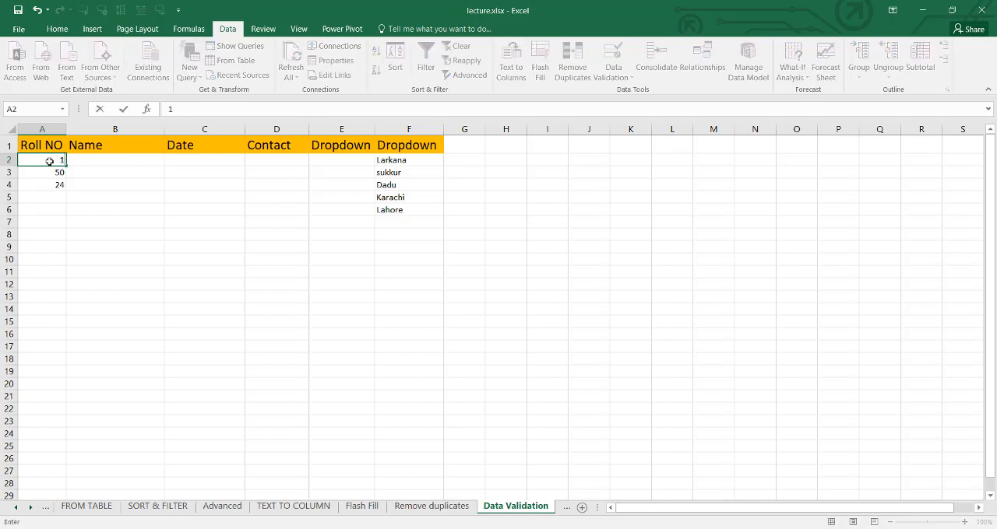
pyautogui.press('Return')
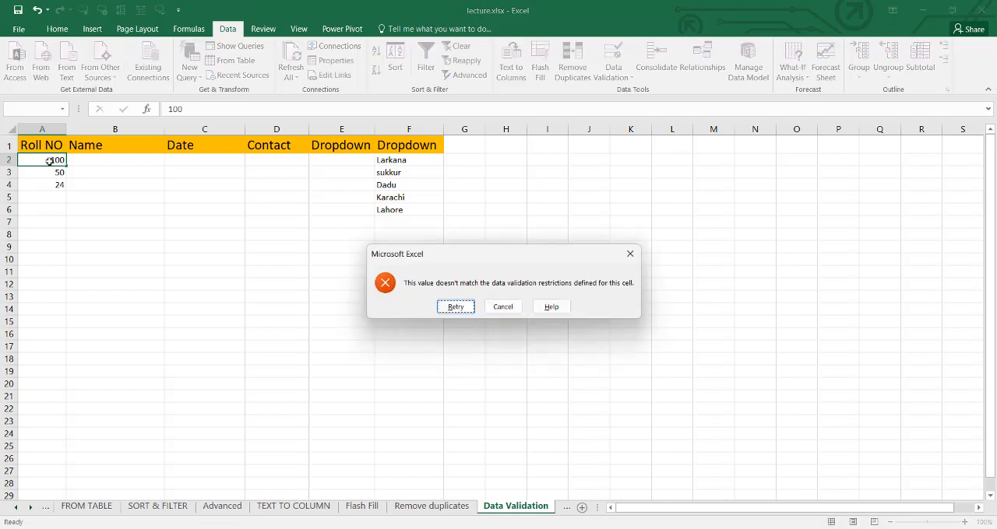
pyautogui.click(502, 307)
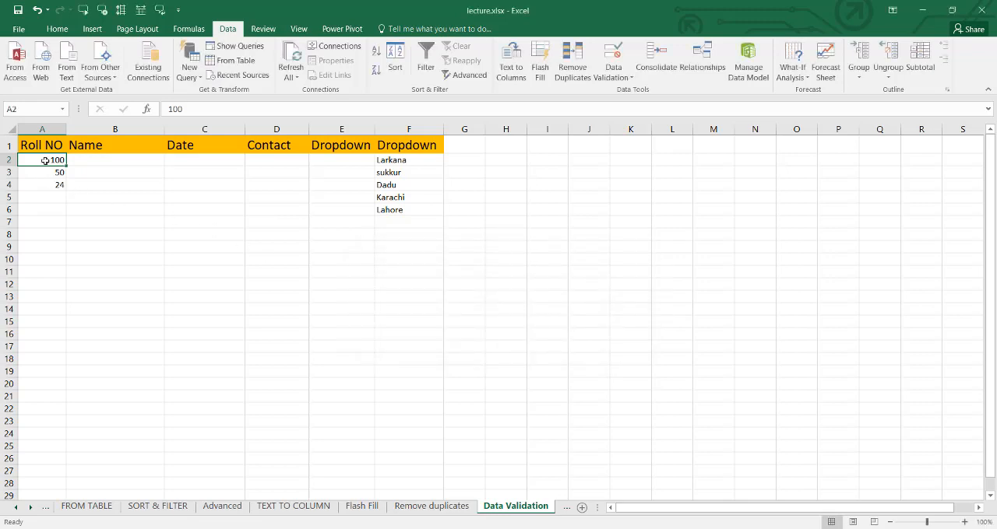
pyautogui.write('10')
pyautogui.press('Return')
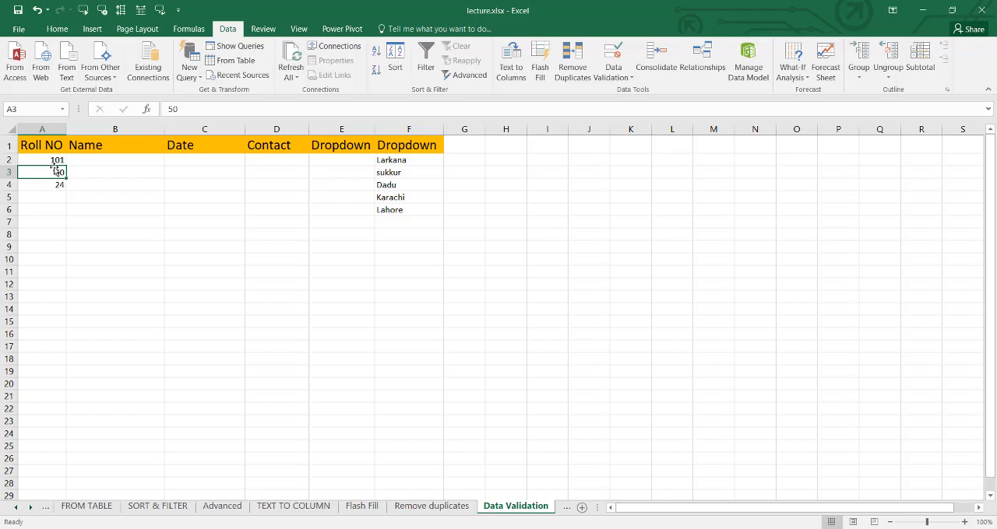
# - Try 20 in A3 and retry with 2000, and enter 5444 in A4
pyautogui.write('20')
pyautogui.press('Return')
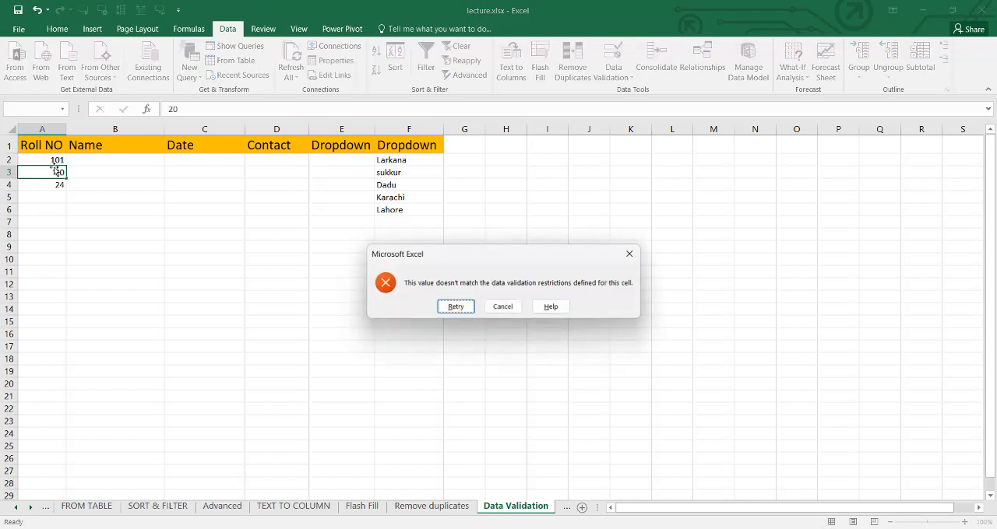
pyautogui.press('Return')
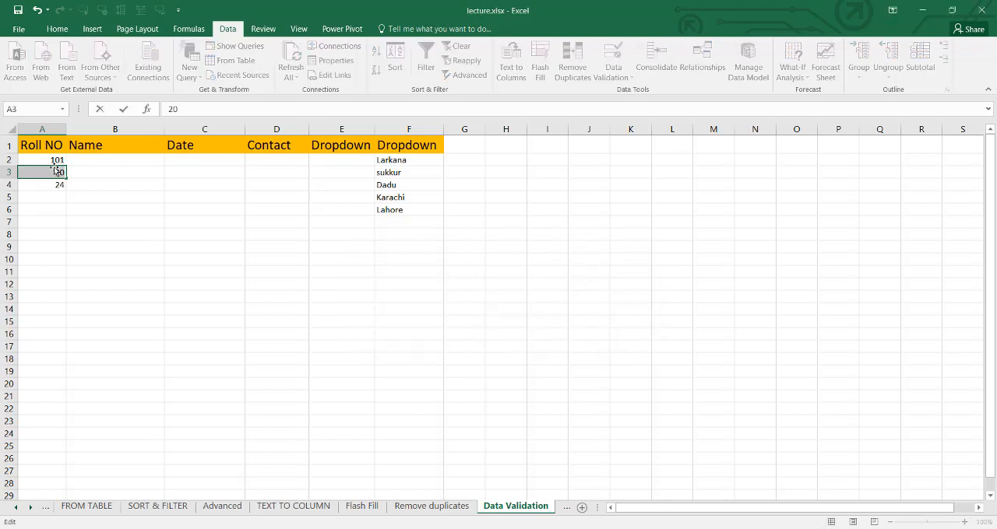
pyautogui.click(56, 170)
pyautogui.write('00')
pyautogui.press('Return')
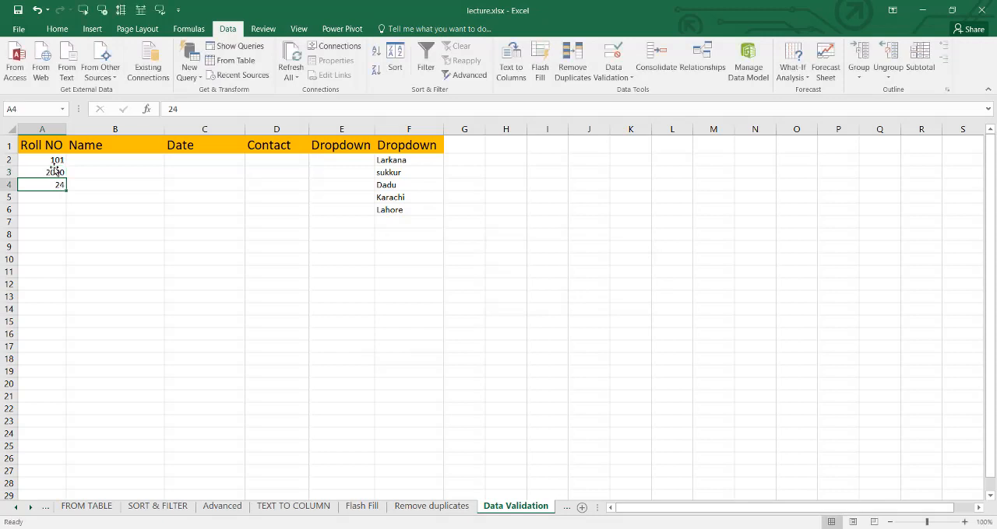
pyautogui.write('5444')
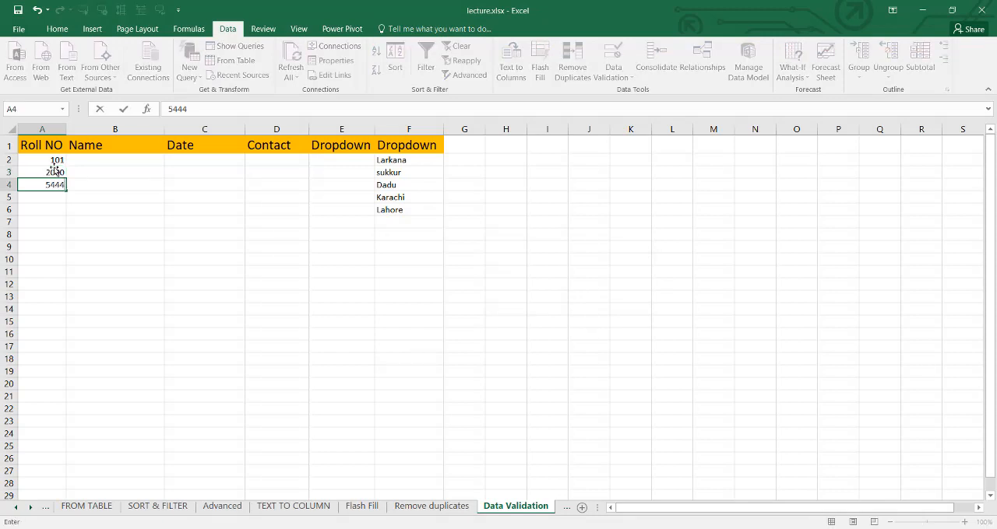
pyautogui.press('Return')
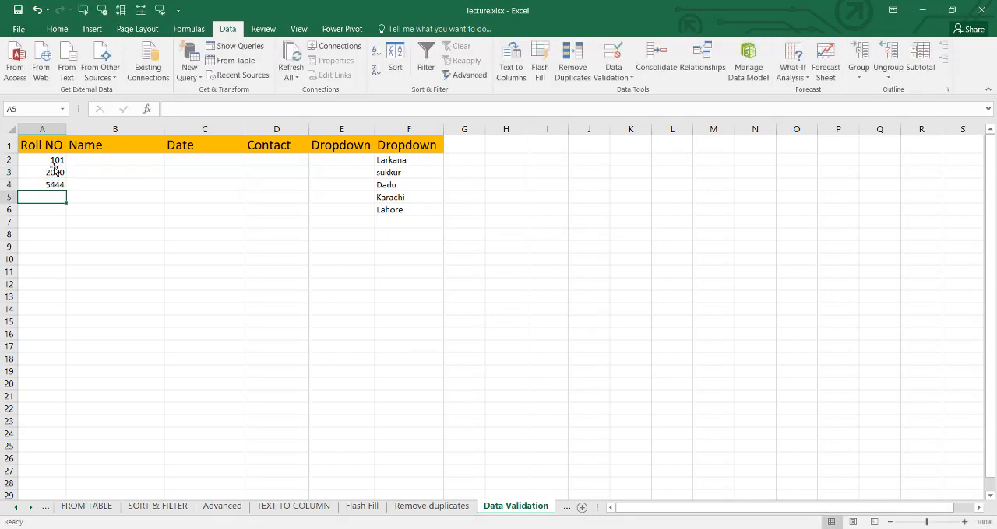
# - Change the Roll NO column's validation rule to whole numbers less than 100, and apply it
pyautogui.click(44, 129)
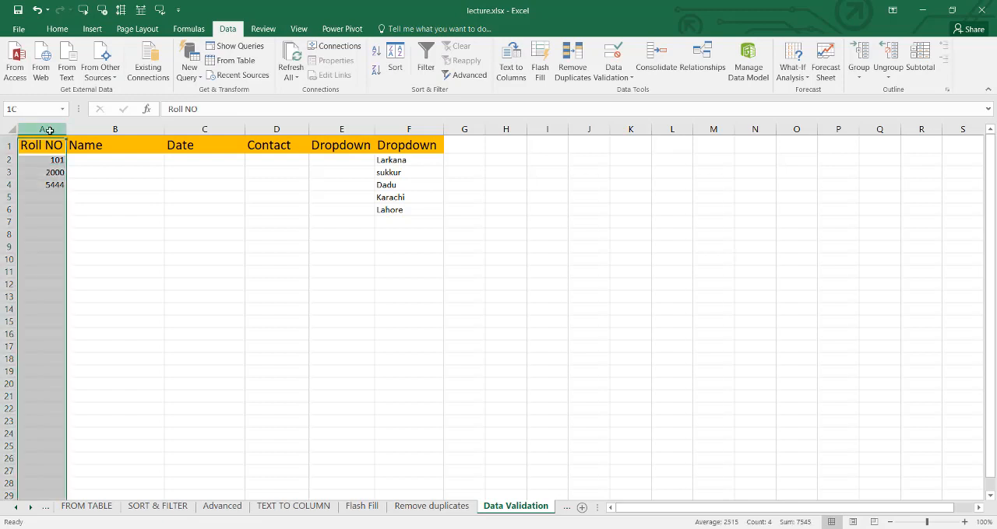
pyautogui.click(613, 74)
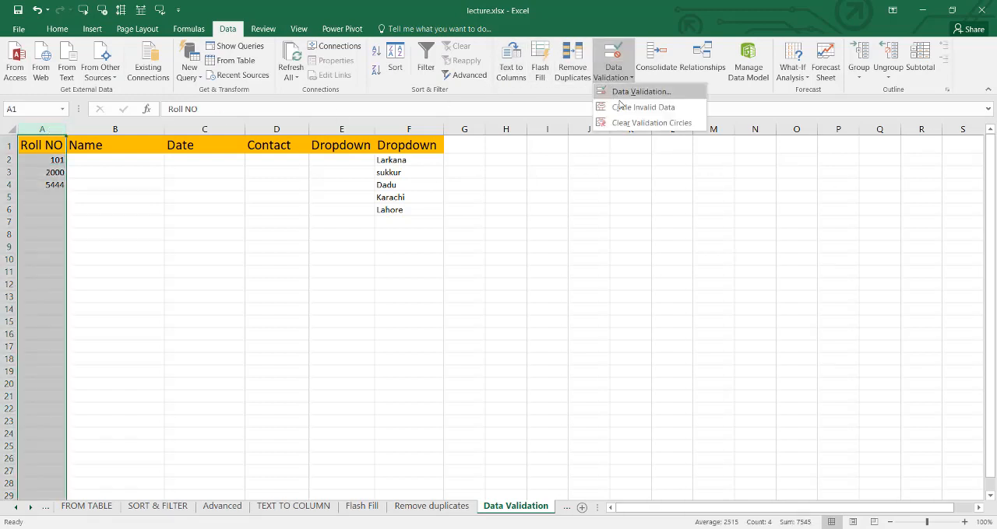
pyautogui.click(620, 94)
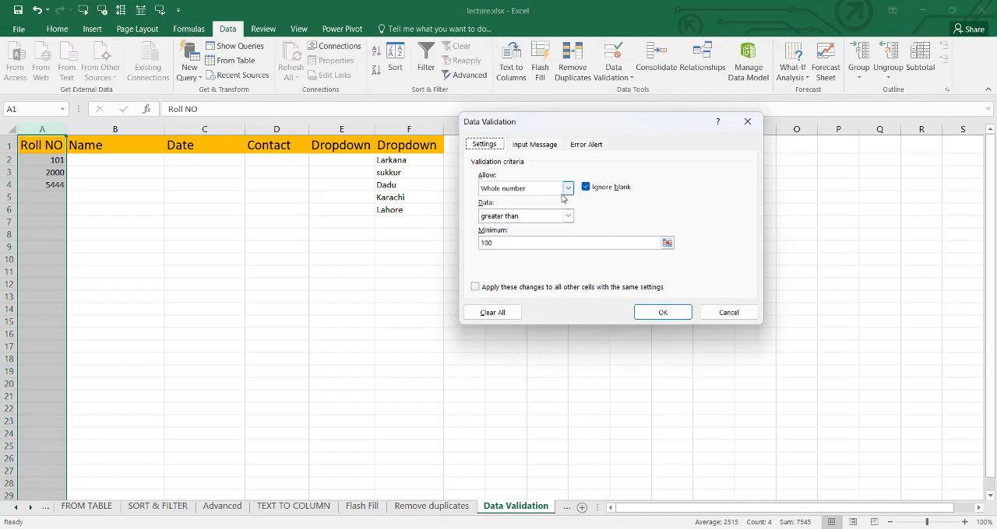
pyautogui.click(568, 215)
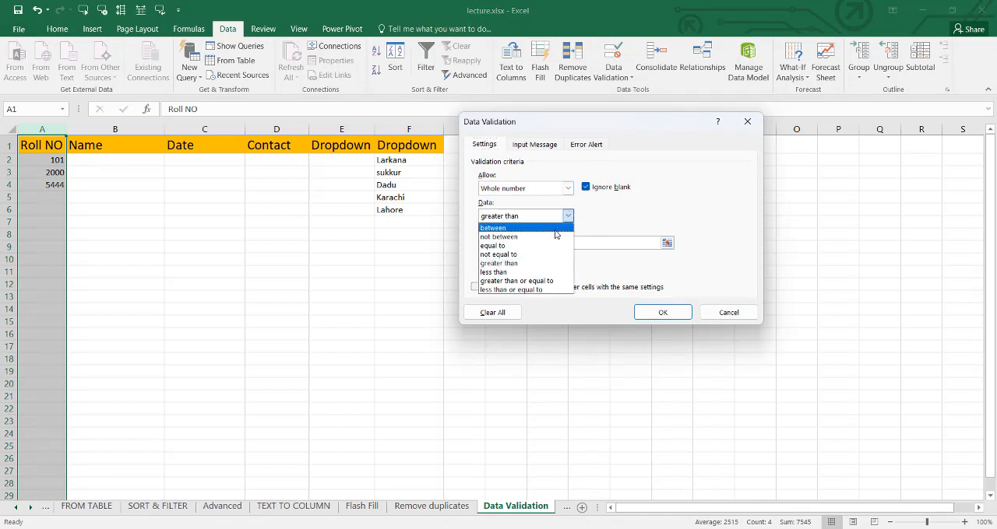
pyautogui.click(520, 273)
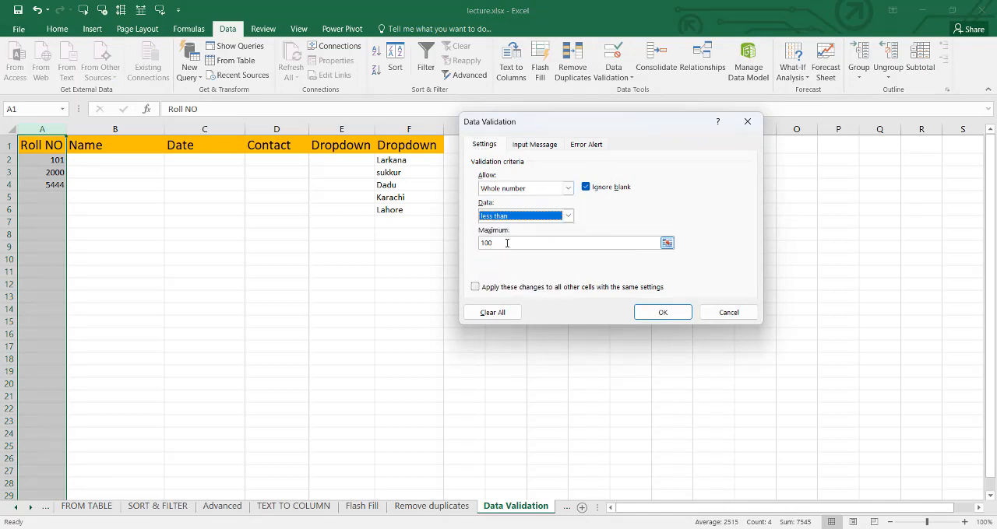
pyautogui.click(636, 313)
# - Test the less than rule in A2 by trying 254, cancelling that entry, and entering 25 instead
pyautogui.click(42, 160)
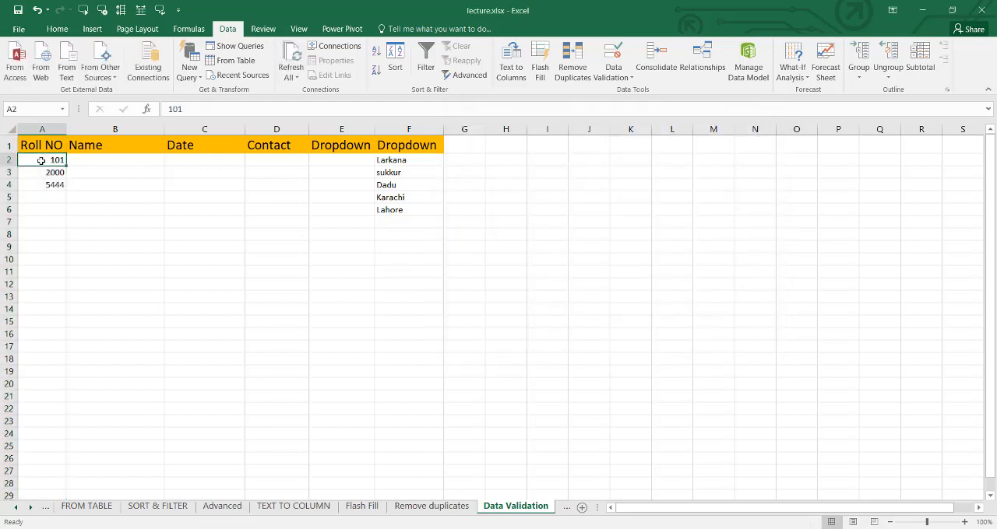
pyautogui.write('254')
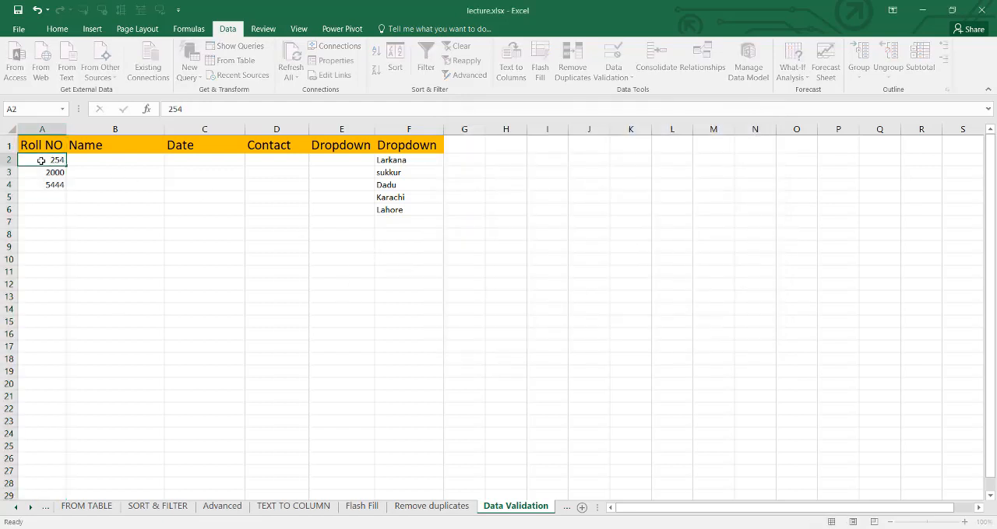
pyautogui.press('Return')
pyautogui.press('Tab')
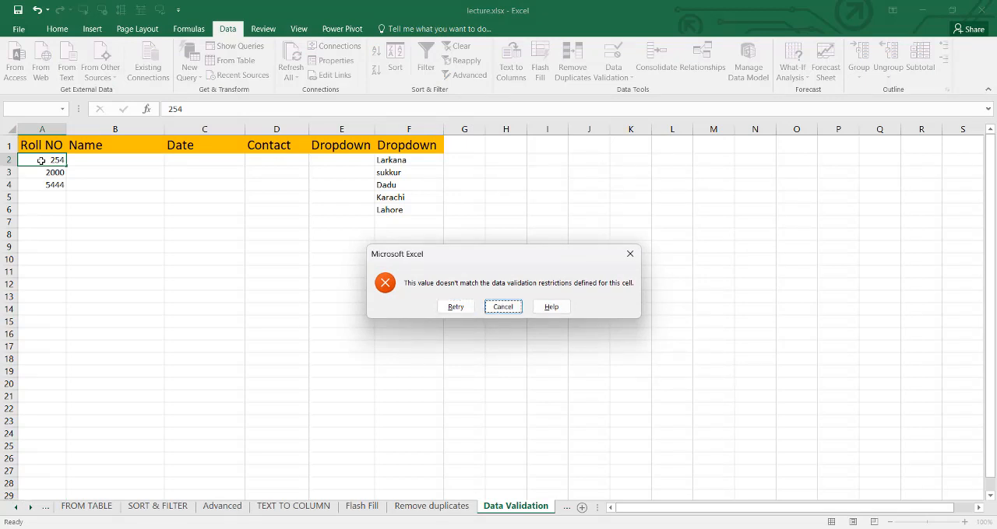
pyautogui.press('Return')
pyautogui.write('2')
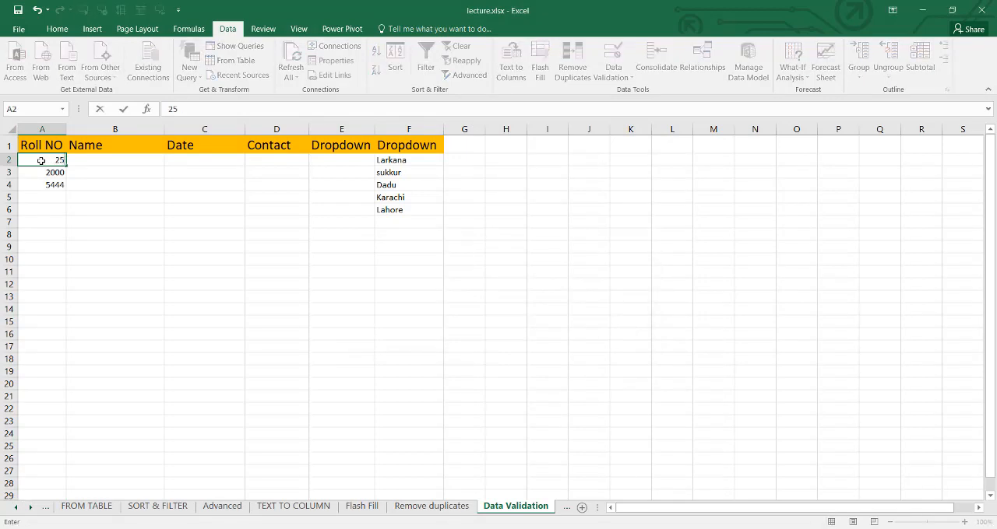
pyautogui.press('Return')
# - Enter 14 in A3 and 1 in A4 under the less than rule
pyautogui.write('14')
pyautogui.press('Return')
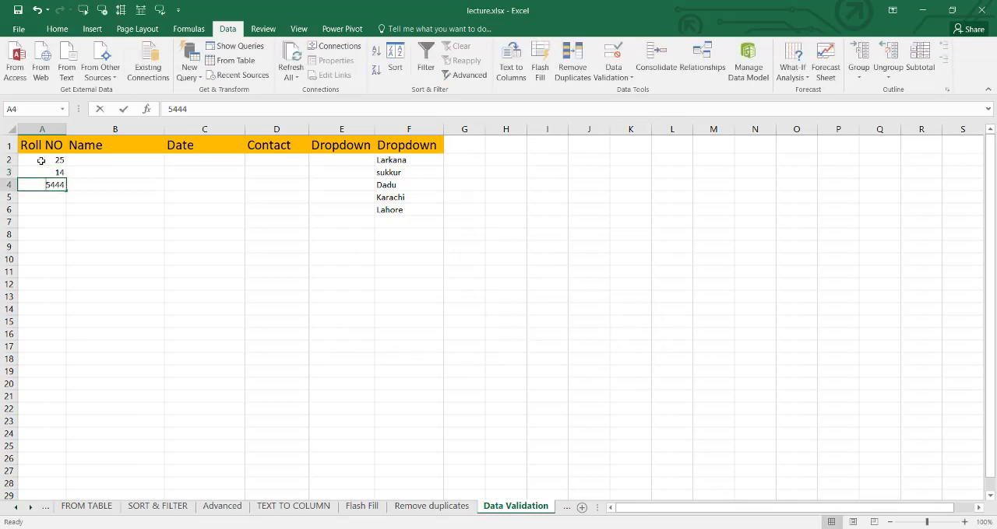
pyautogui.write('1')
pyautogui.press('Return')
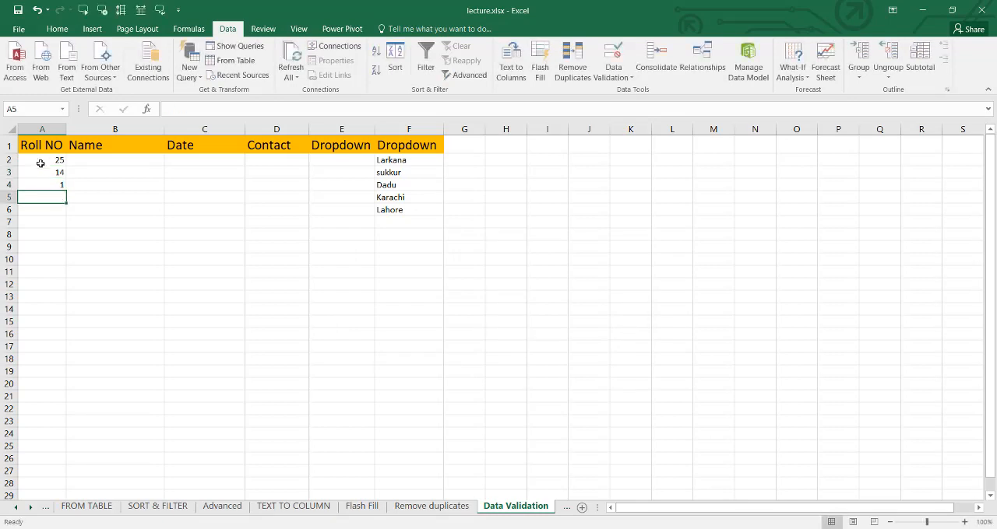
# - Change the Roll NO column's validation rule to whole numbers greater than or equal to 100, and apply it
pyautogui.click(42, 130)
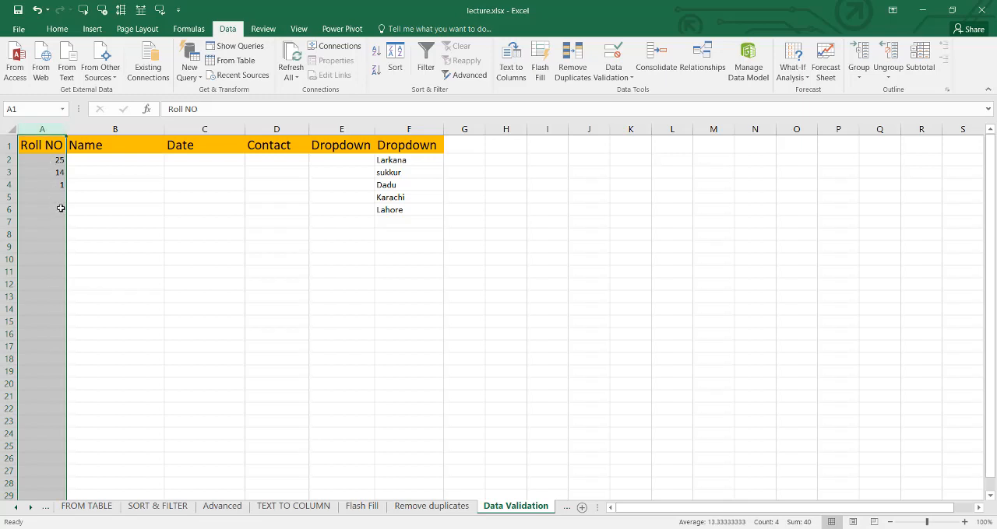
pyautogui.click(615, 78)
pyautogui.click(644, 97)
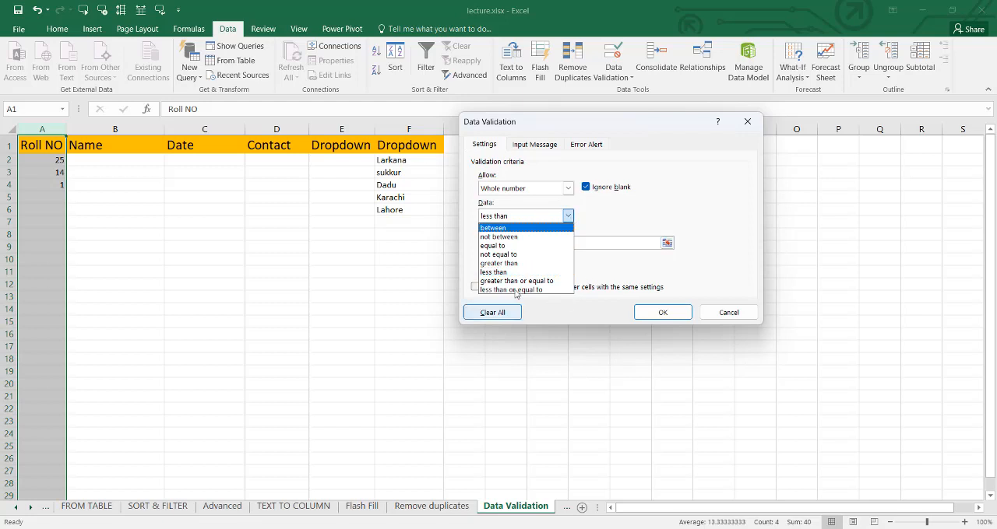
pyautogui.click(517, 281)
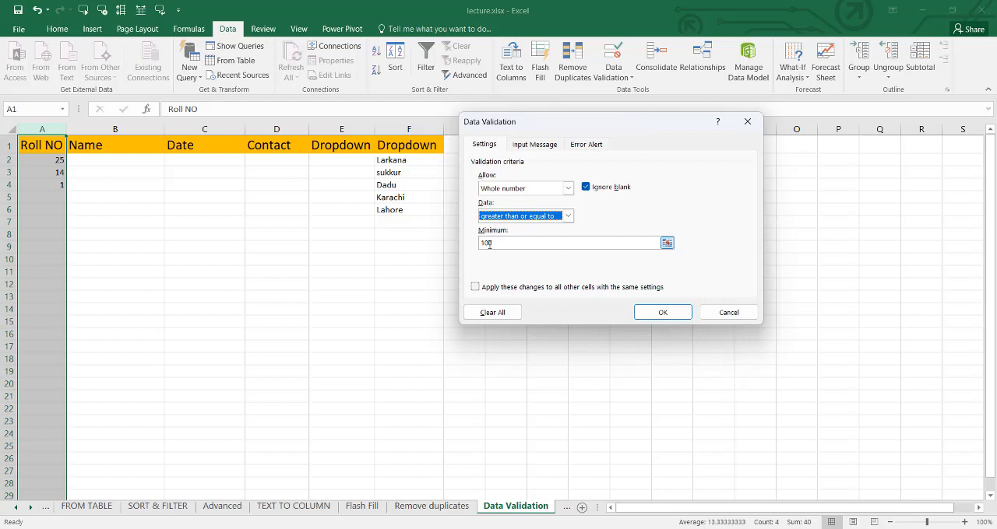
pyautogui.click(661, 313)
# - Test the greater than or equal to rule by entering 100 in both A2 and A3
pyautogui.click(49, 159)
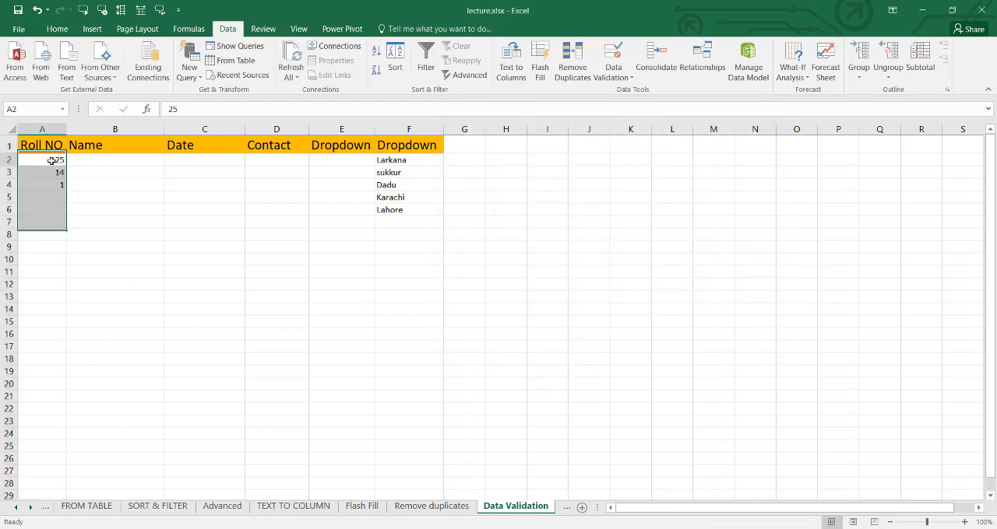
pyautogui.write('1')
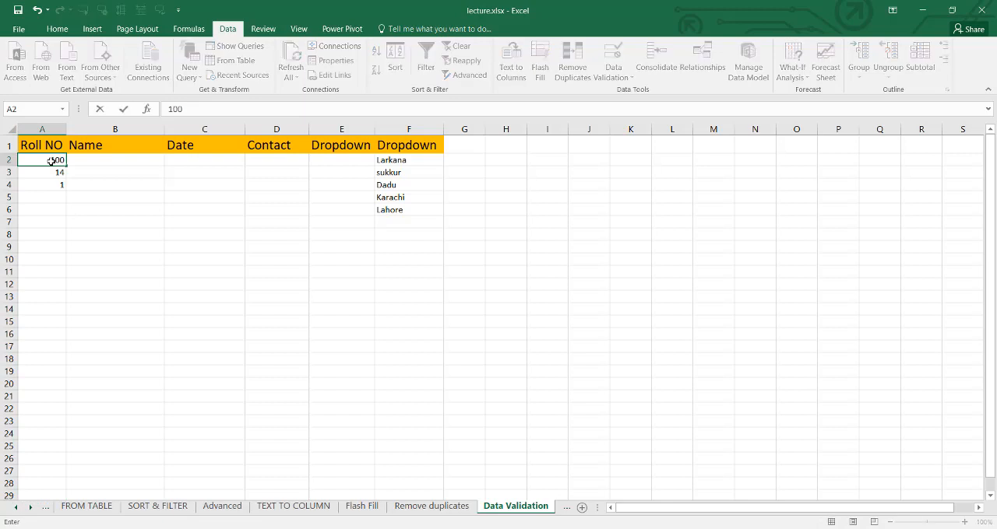
pyautogui.write('00')
pyautogui.press('Return')
pyautogui.write('100')
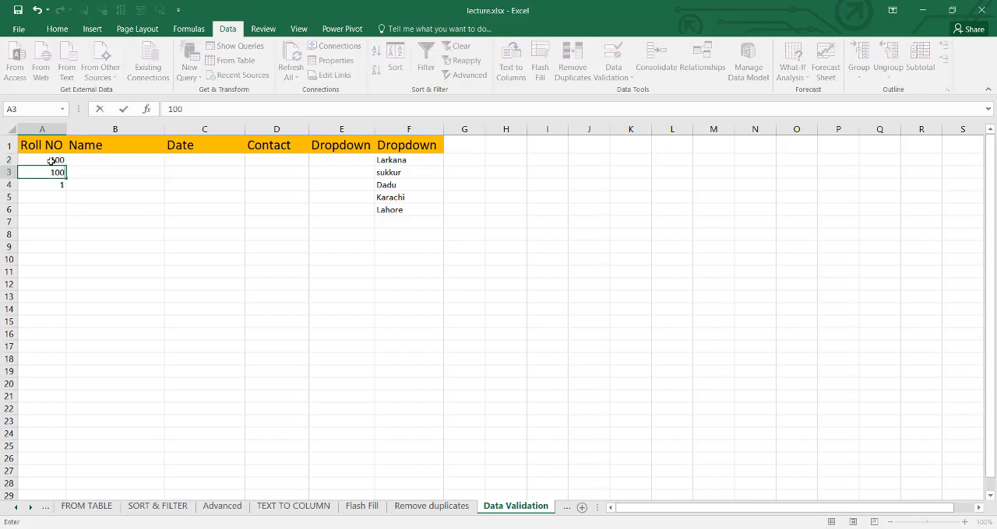
pyautogui.press('Return')
# - Reopen the Roll NO column's validation settings, try the less than or equal to condition, and switch it to between
pyautogui.click(51, 130)
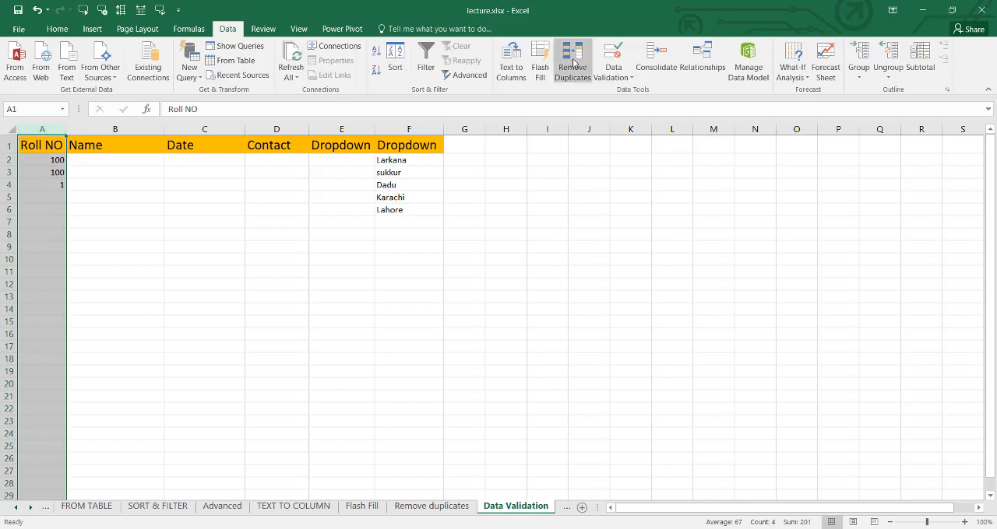
pyautogui.click(613, 76)
pyautogui.click(623, 93)
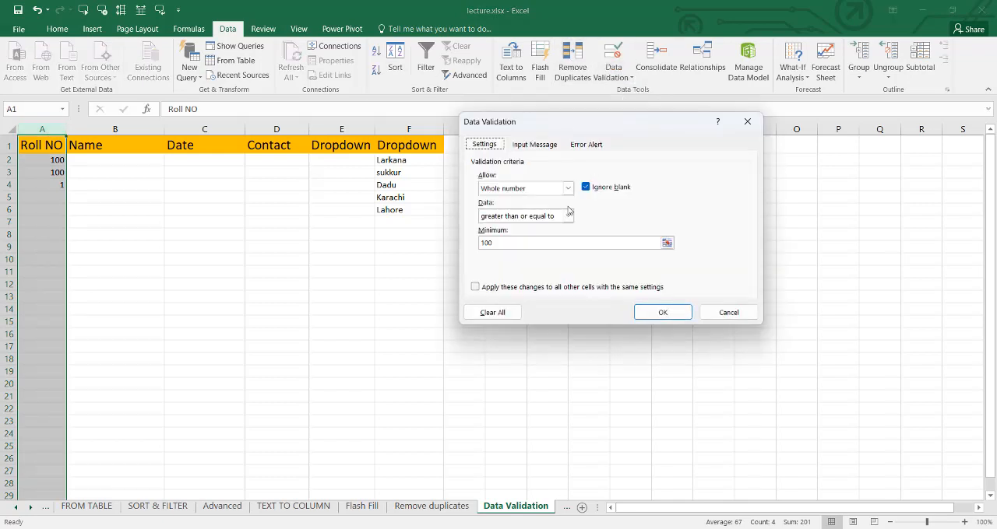
pyautogui.click(568, 216)
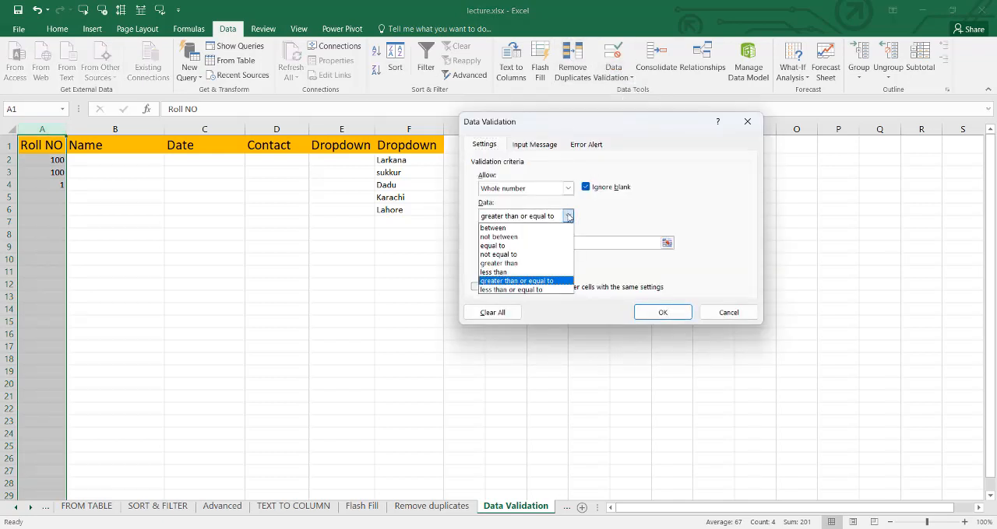
pyautogui.click(521, 290)
pyautogui.click(569, 217)
pyautogui.click(536, 225)
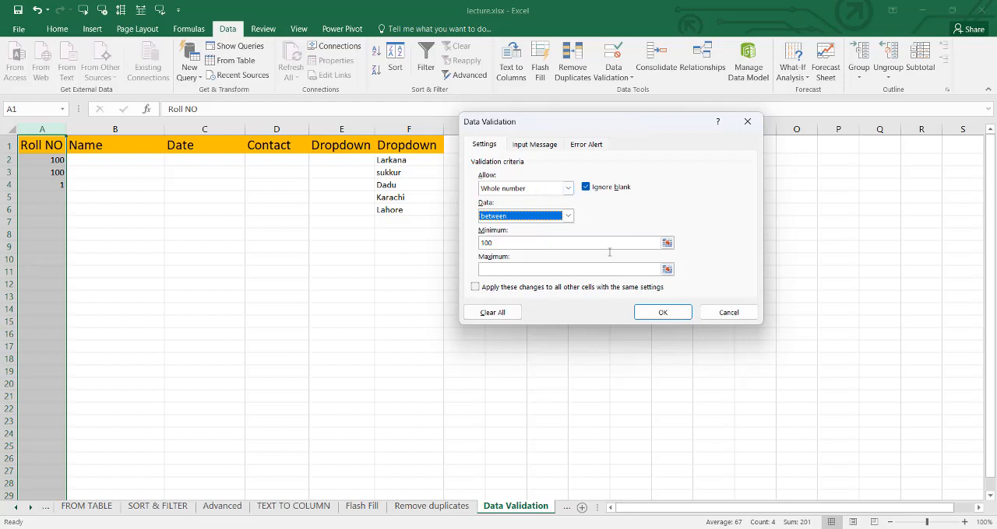
# - Discard the pending Roll NO validation changes and restrict the Name column to text lengths between 5 and 15
pyautogui.click(731, 312)
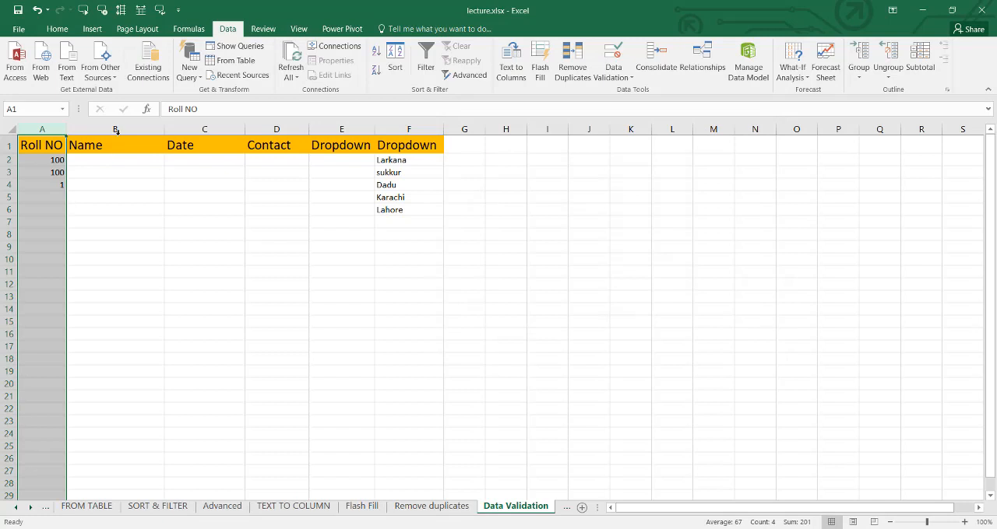
pyautogui.click(115, 130)
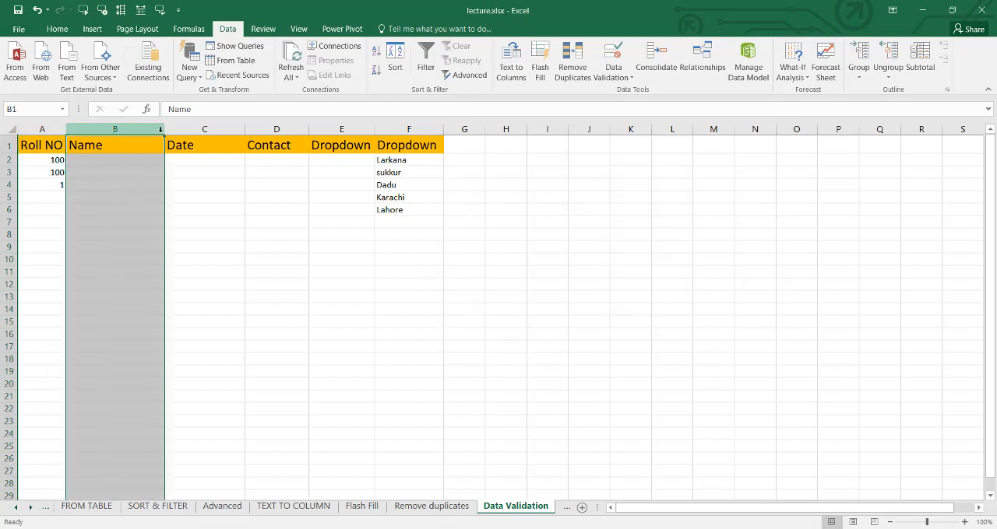
pyautogui.click(608, 80)
pyautogui.click(627, 93)
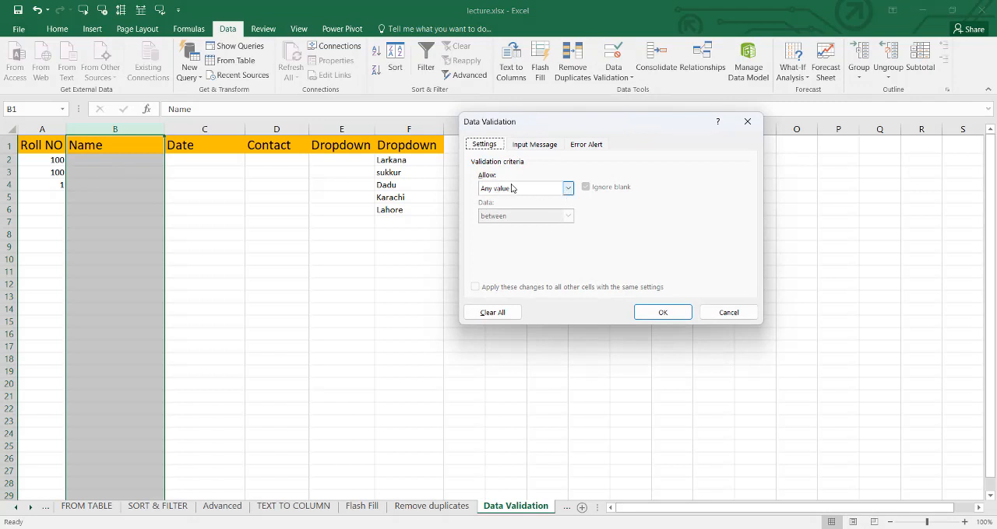
pyautogui.click(567, 187)
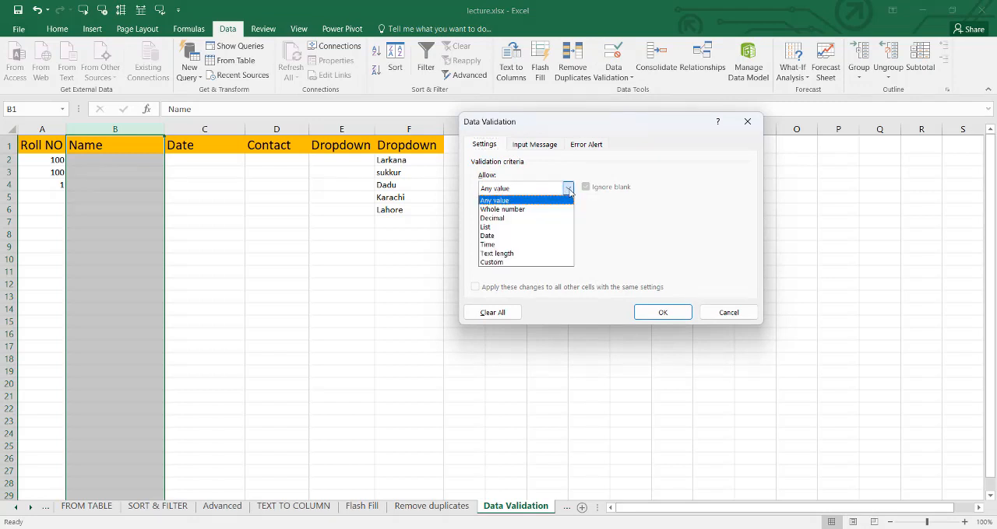
pyautogui.click(516, 253)
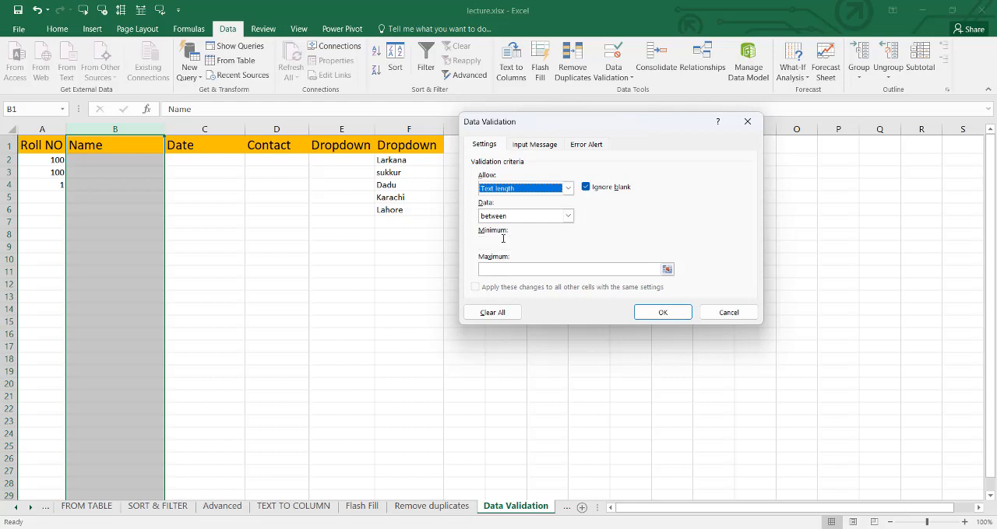
pyautogui.click(501, 241)
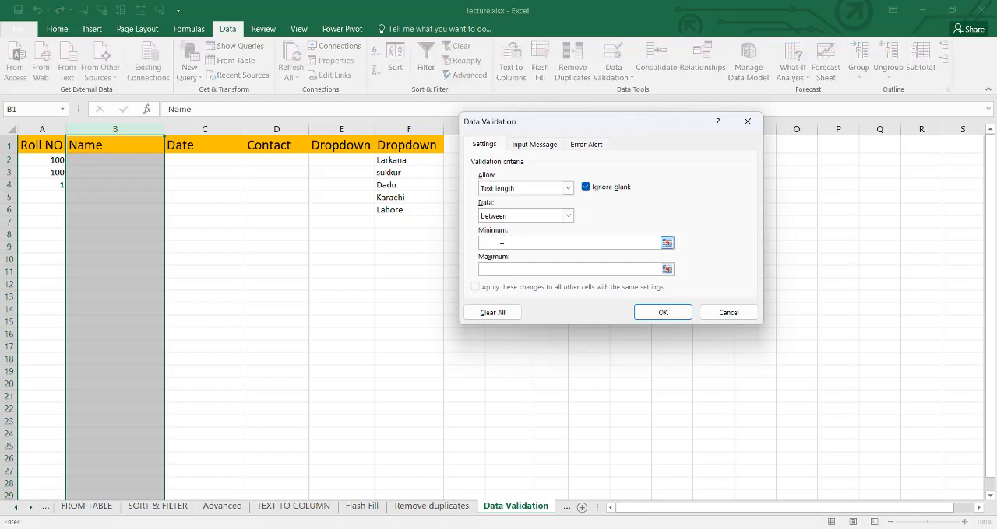
pyautogui.write('5')
pyautogui.click(509, 274)
pyautogui.write('15')
pyautogui.click(653, 313)
# - Test the text length rule by entering a five-letter first name in B2
pyautogui.click(123, 164)
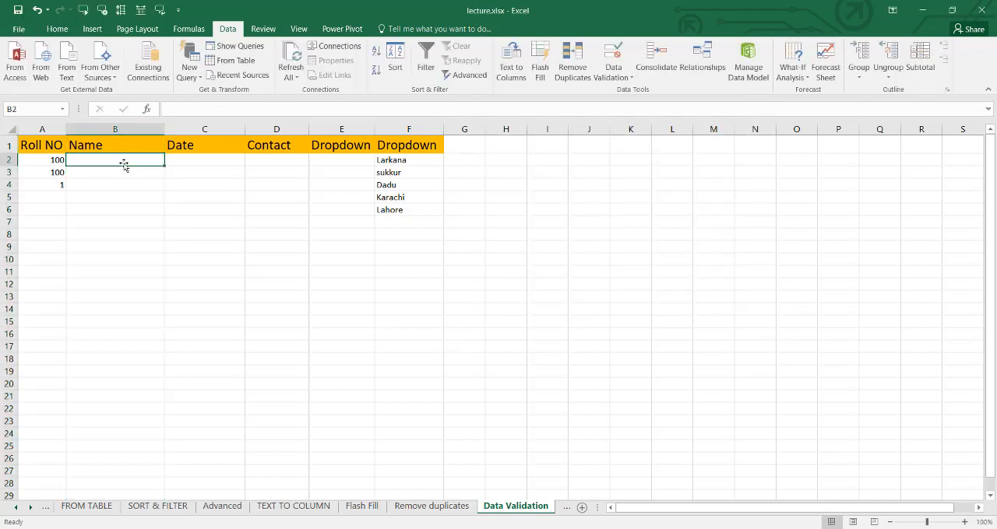
pyautogui.write('ayaan')
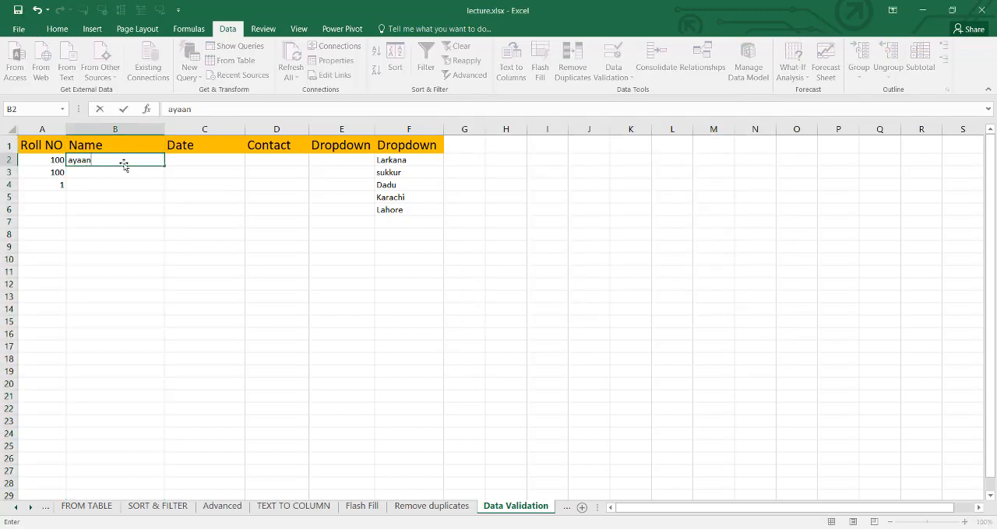
pyautogui.press('Return')
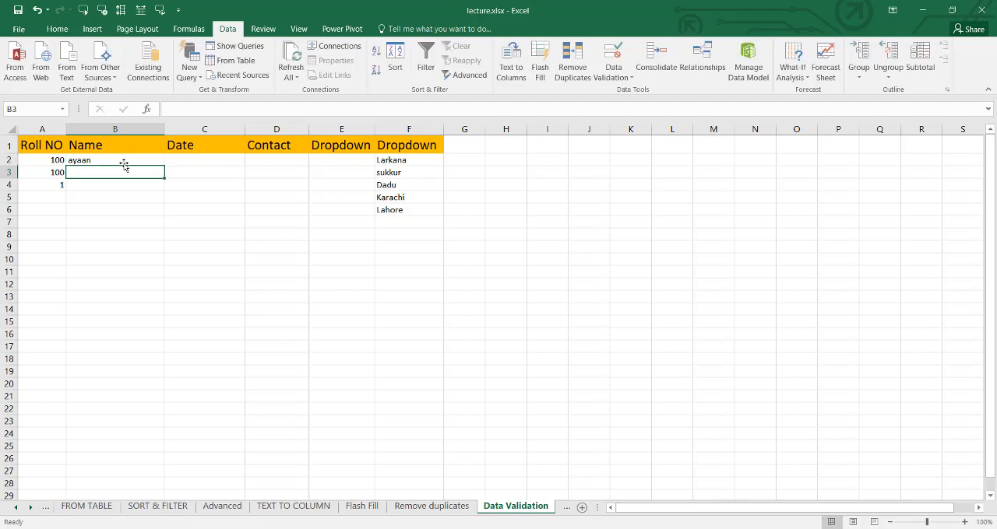
# - Try entering two different four-letter names in B3 to test the minimum length, cancelling each entry
pyautogui.write('abad')
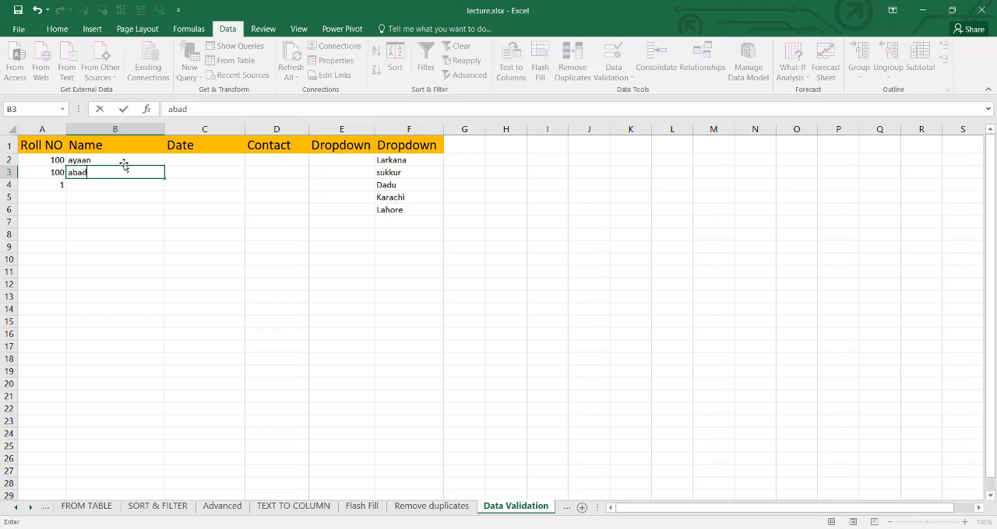
pyautogui.press('Return')
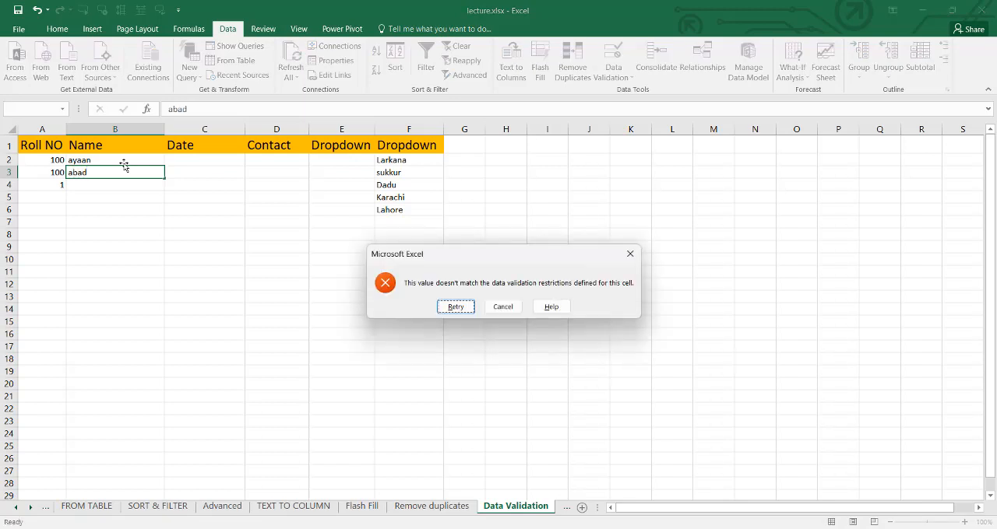
pyautogui.press('Tab')
pyautogui.press('Return')
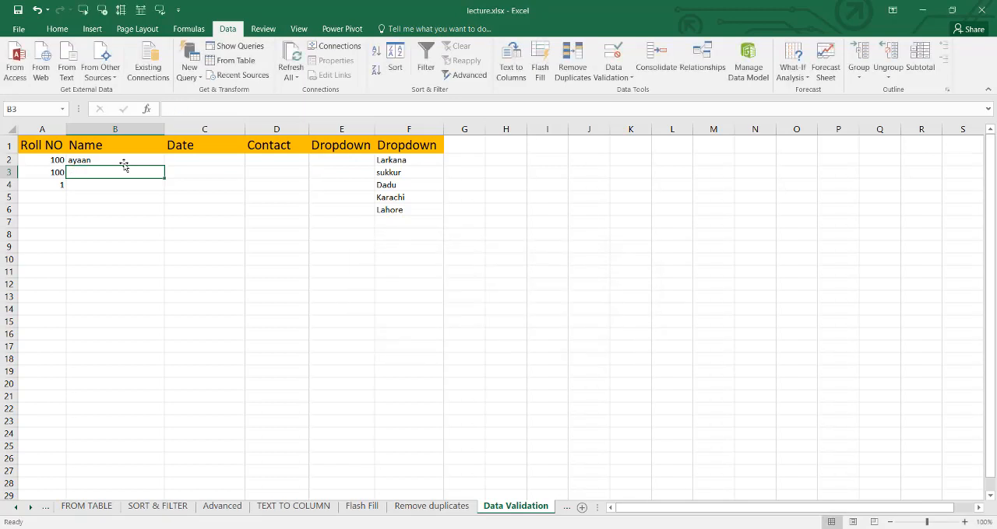
pyautogui.write('ysir')
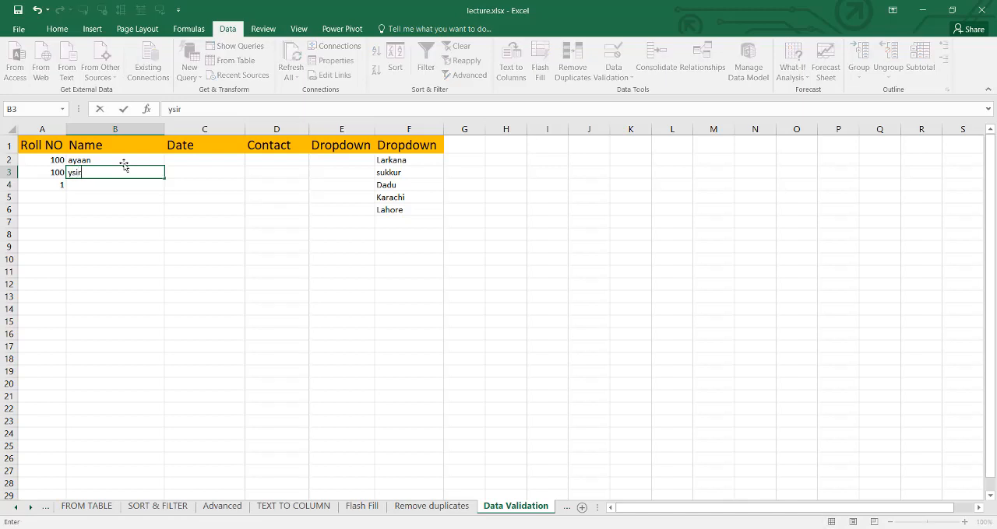
pyautogui.press('Return')
pyautogui.press('Tab')
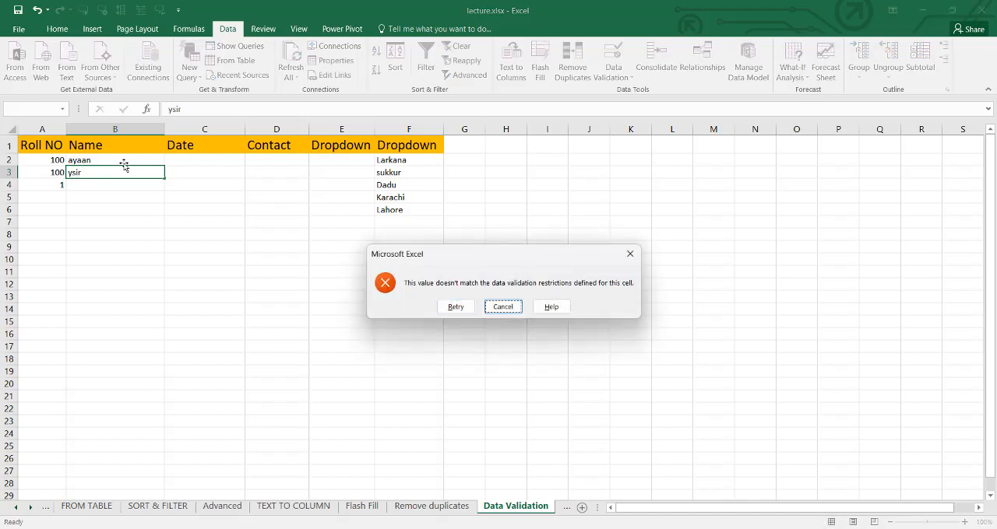
pyautogui.press('Return')
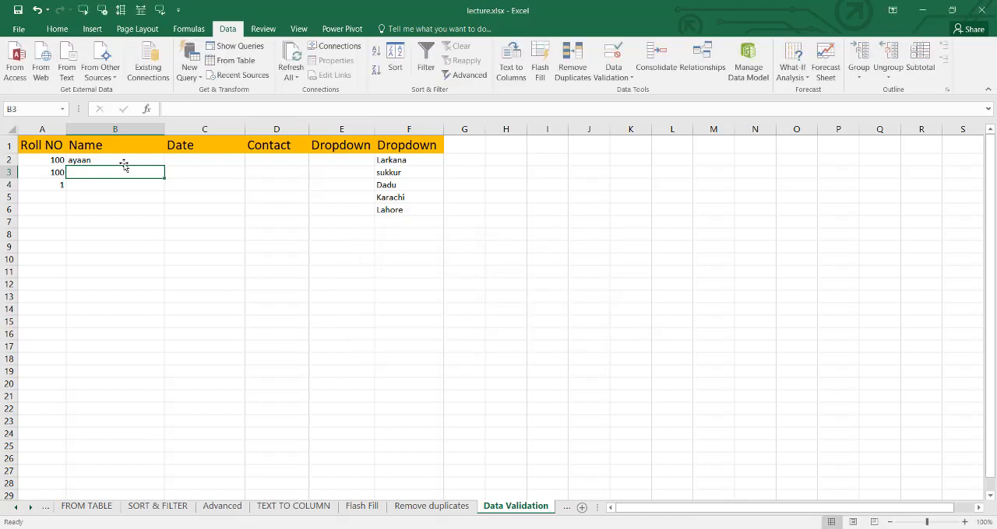
# - Enter another five-letter first name in B3
pyautogui.write('usman')
pyautogui.press('Return')
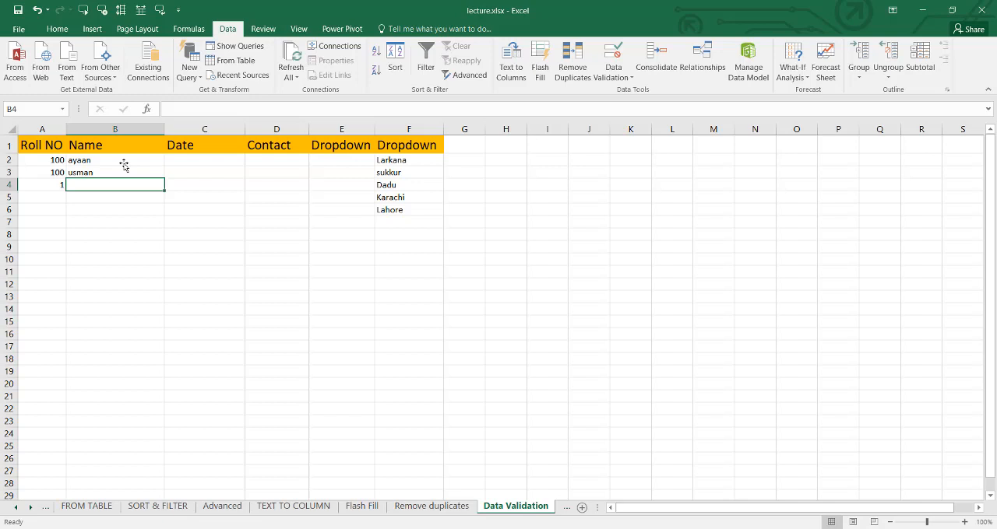
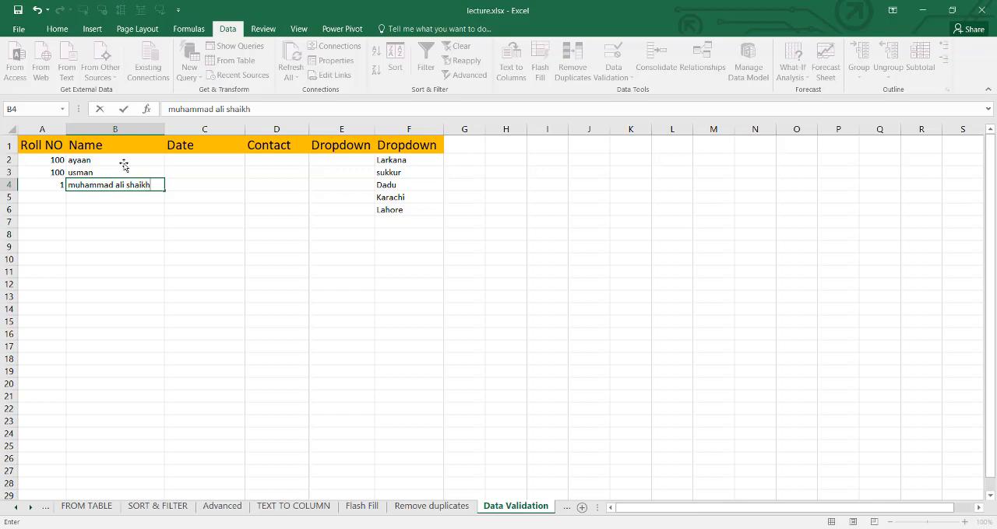
# - Try entering a three-word full name longer than 15 characters in B4 to test the maximum length, and cancel it
pyautogui.press('Return')
pyautogui.press('Tab')
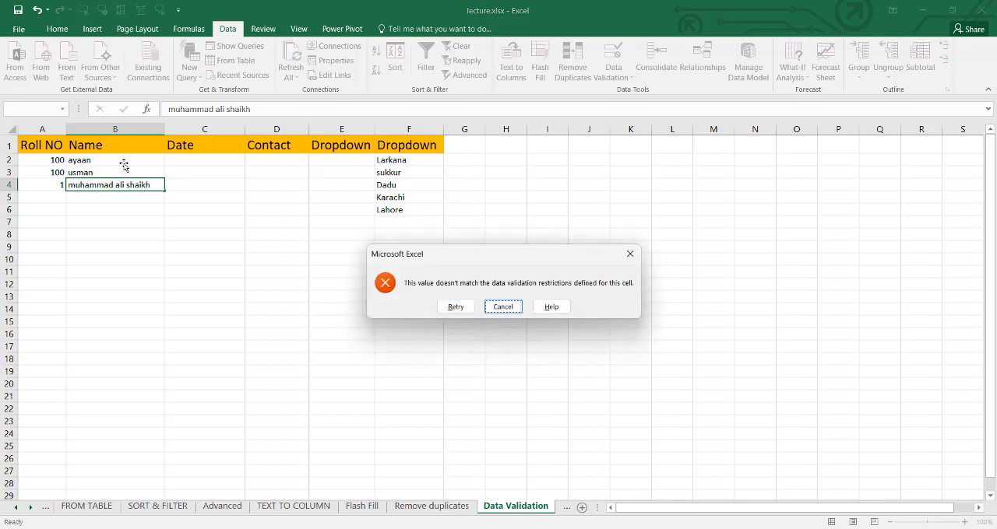
pyautogui.press('Return')
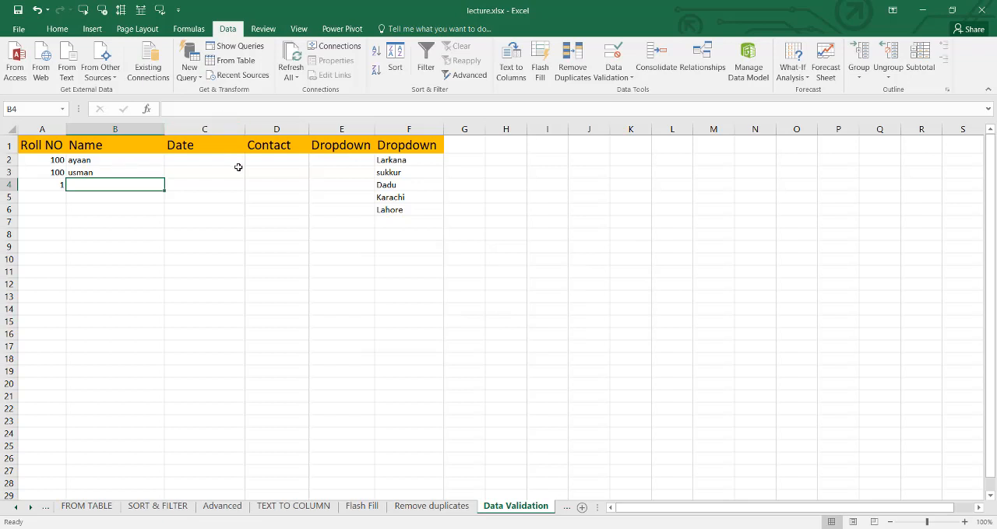
# - Open the Date column's validation settings and allow Date values with the between condition
pyautogui.click(229, 131)
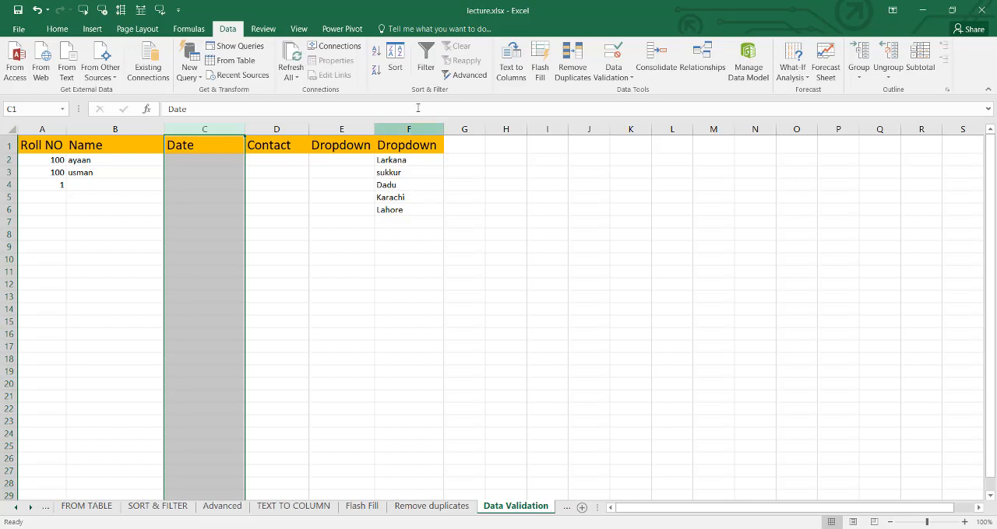
pyautogui.click(614, 74)
pyautogui.click(615, 92)
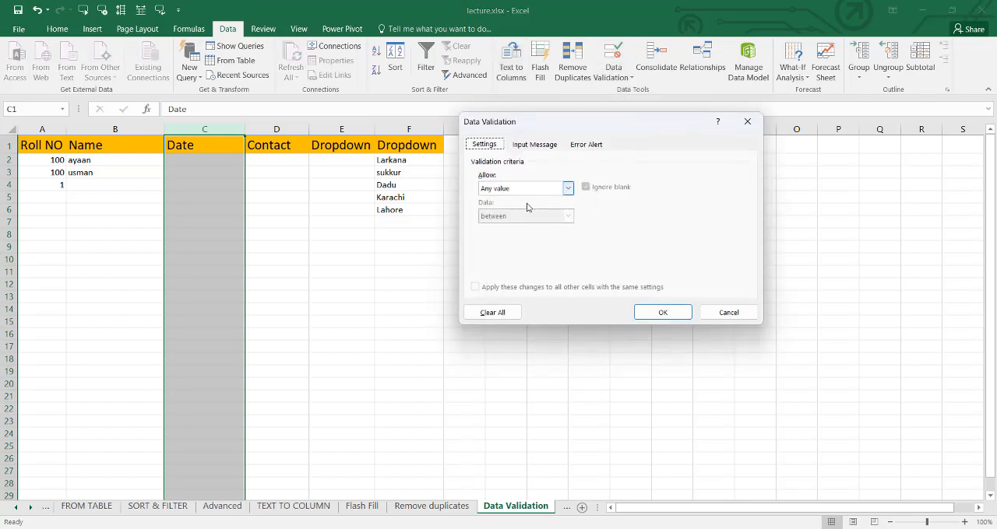
pyautogui.click(568, 189)
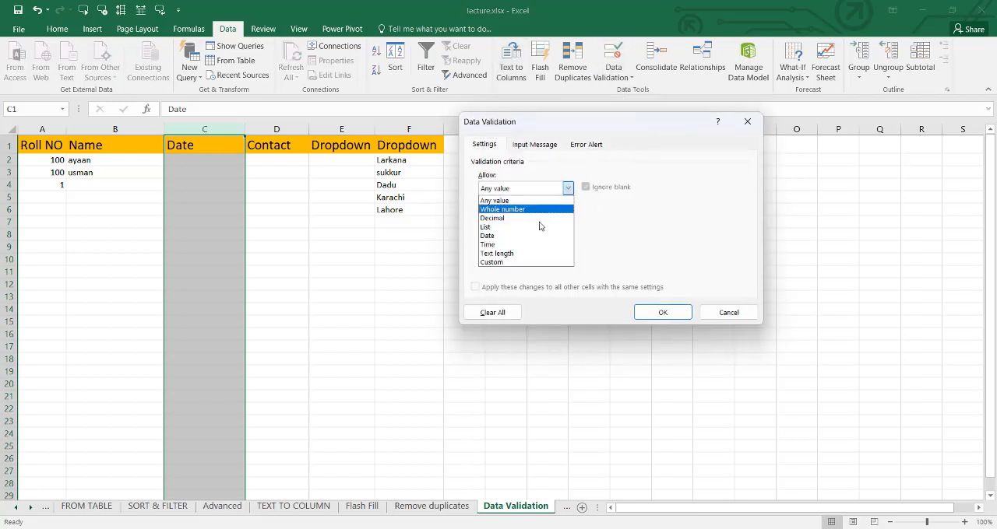
pyautogui.click(499, 235)
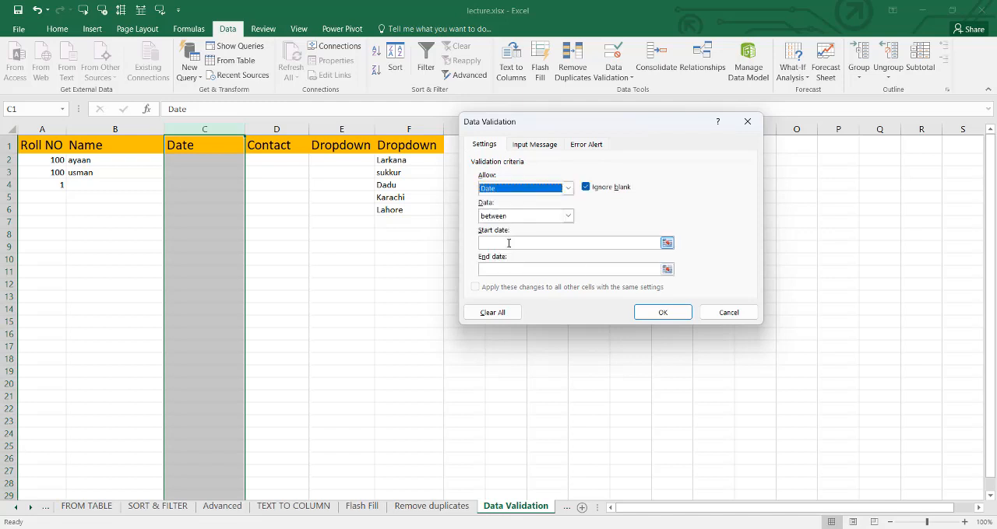
pyautogui.click(570, 217)
pyautogui.click(520, 226)
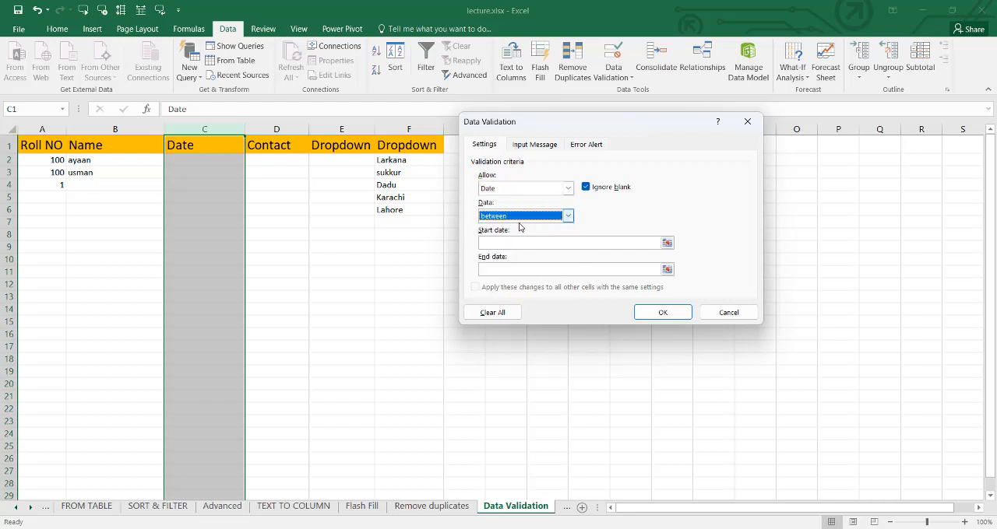
# - Set the Date column rule's start date to 1/1/2023, fill in its end date, and apply the rule
pyautogui.click(485, 243)
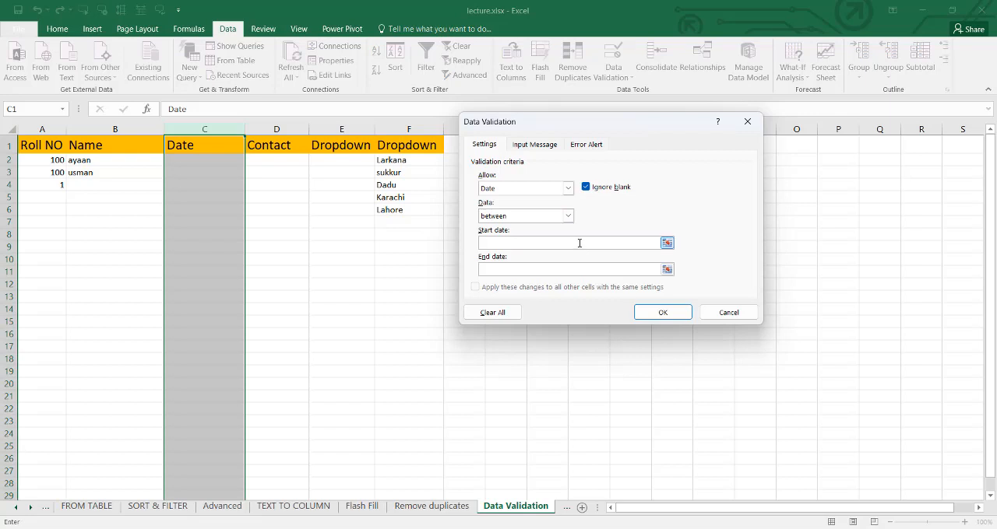
pyautogui.write('1/1/20231')
pyautogui.click(662, 312)
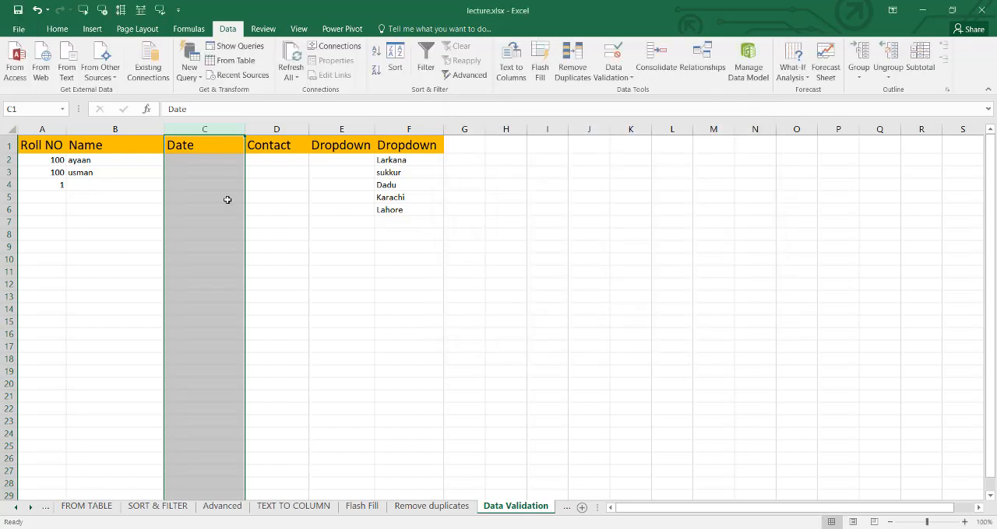
# - Test the date rule by entering 1/12/2023 in C2
pyautogui.click(214, 161)
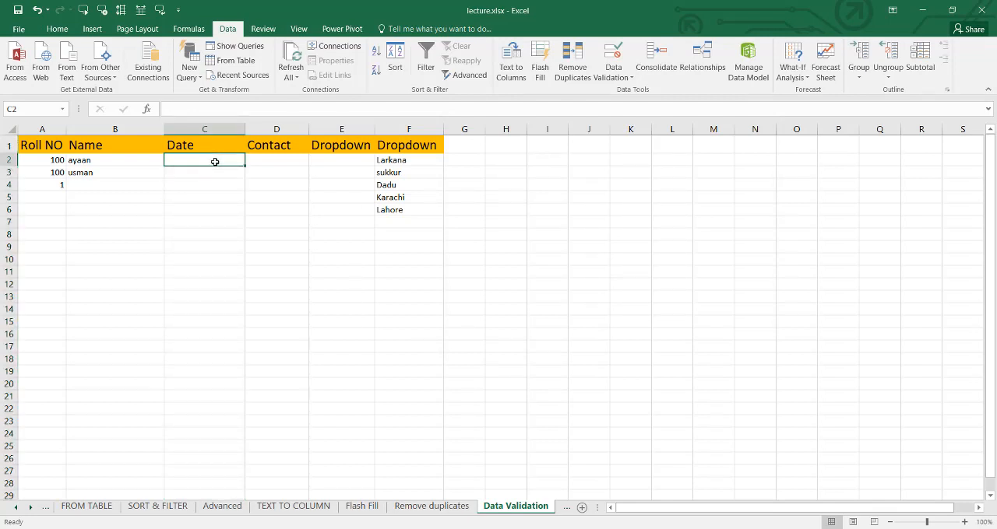
pyautogui.write('1/')
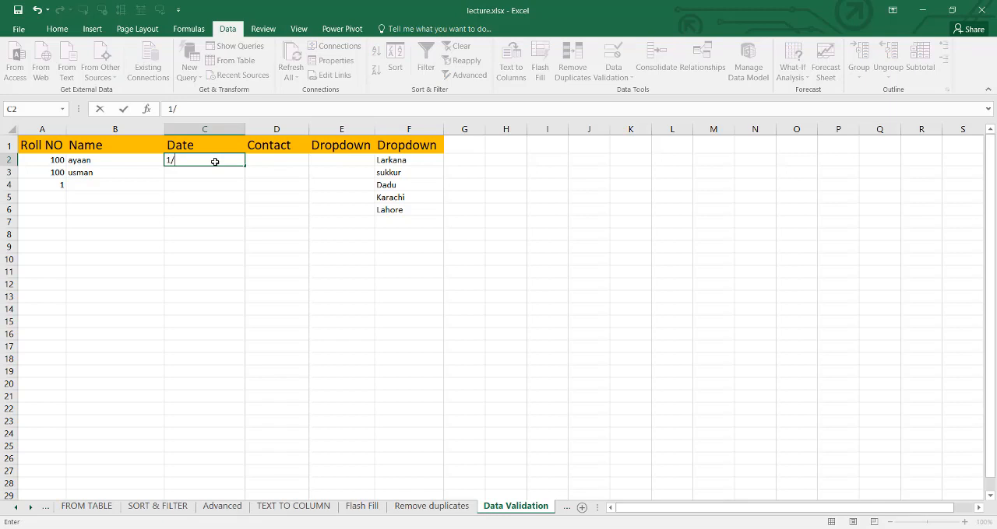
pyautogui.write('12/2023')
pyautogui.press('Return')
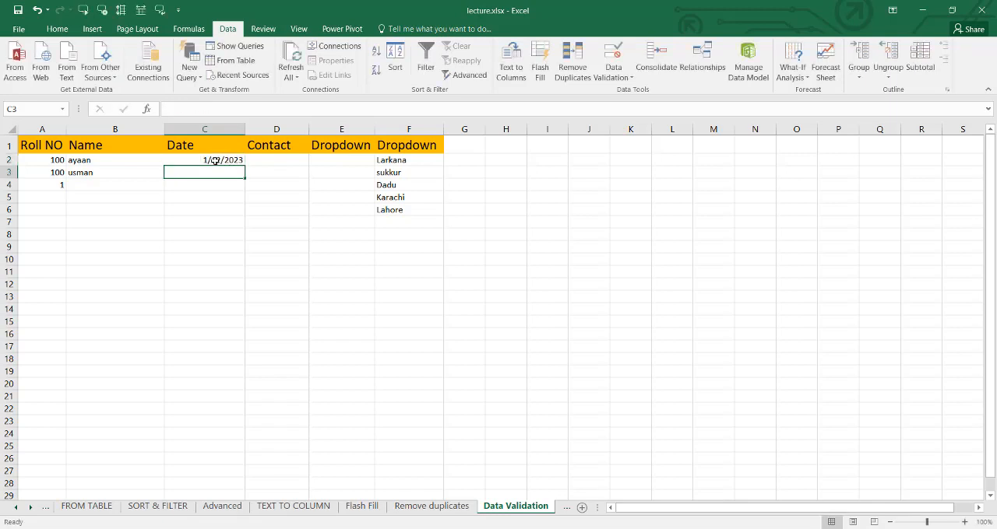
# - Try entering 1/20/2023 in C3 to test the end date limit, and cancel the entry
pyautogui.write('1')
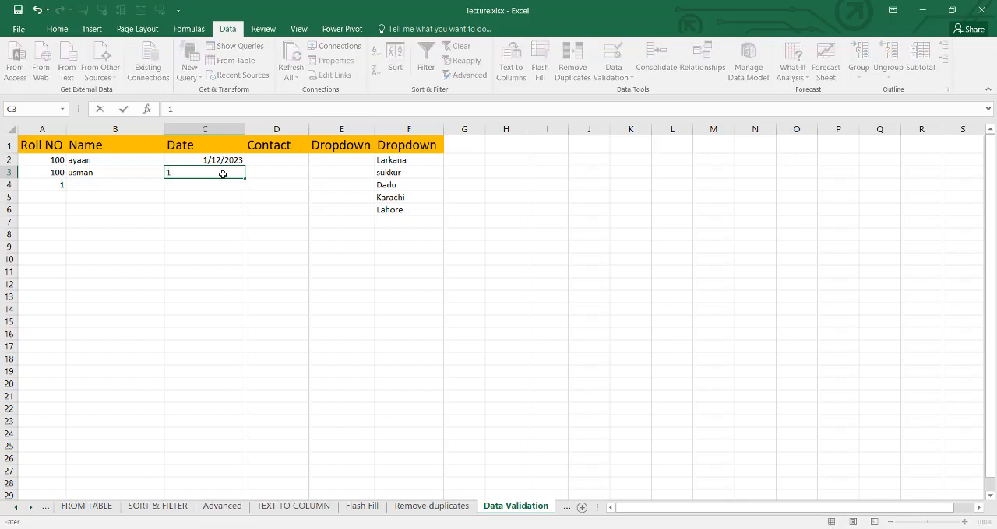
pyautogui.write('/20/2023')
pyautogui.press('Return')
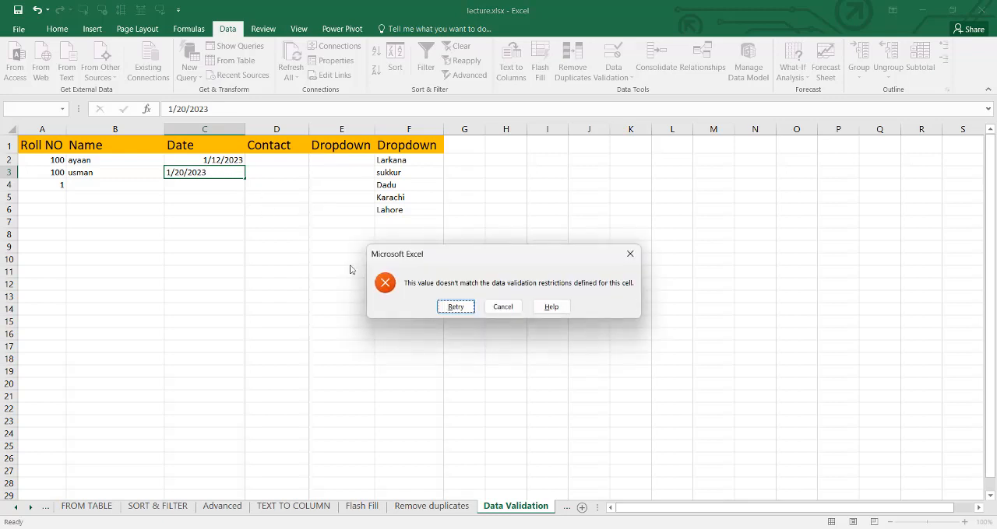
pyautogui.click(503, 307)
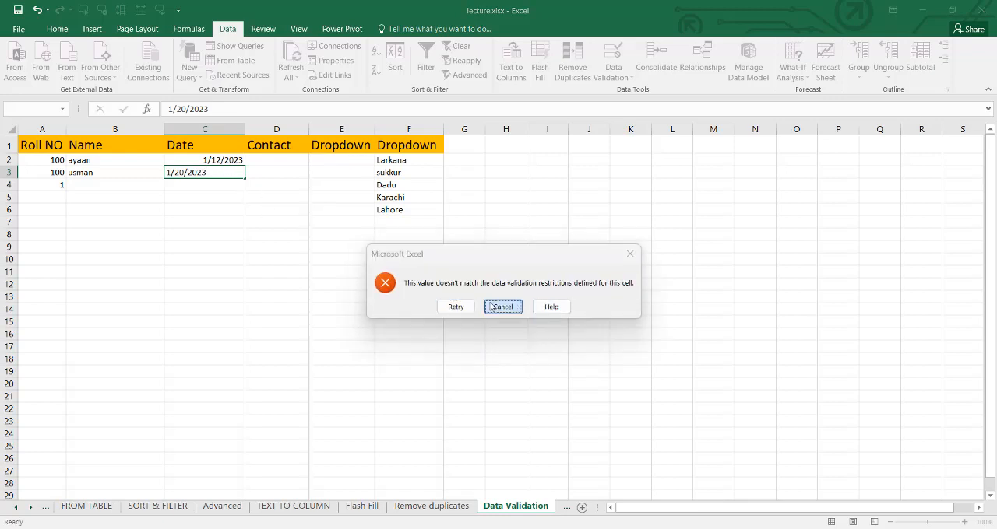
# - Restrict the Contact column to a text length between 10 and 11 with a data validation rule
pyautogui.click(289, 129)
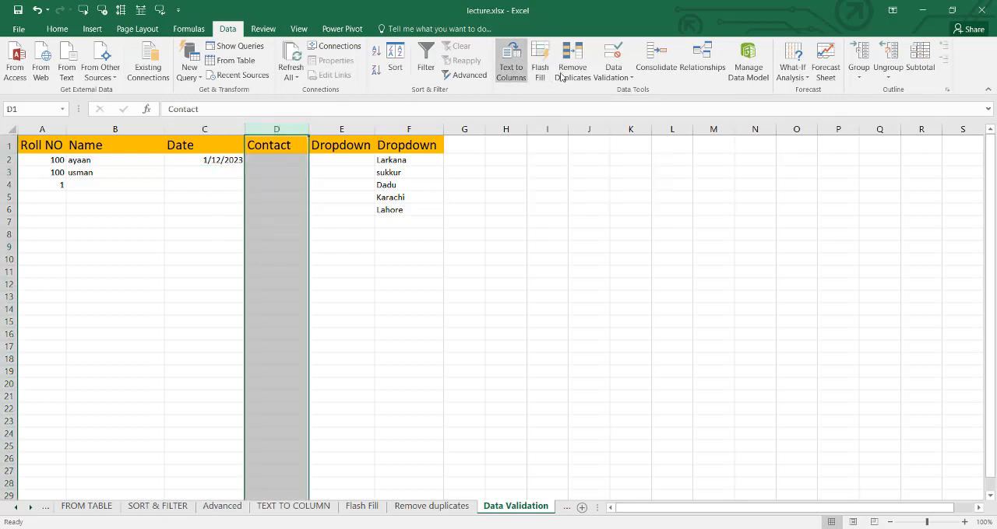
pyautogui.click(622, 75)
pyautogui.click(628, 95)
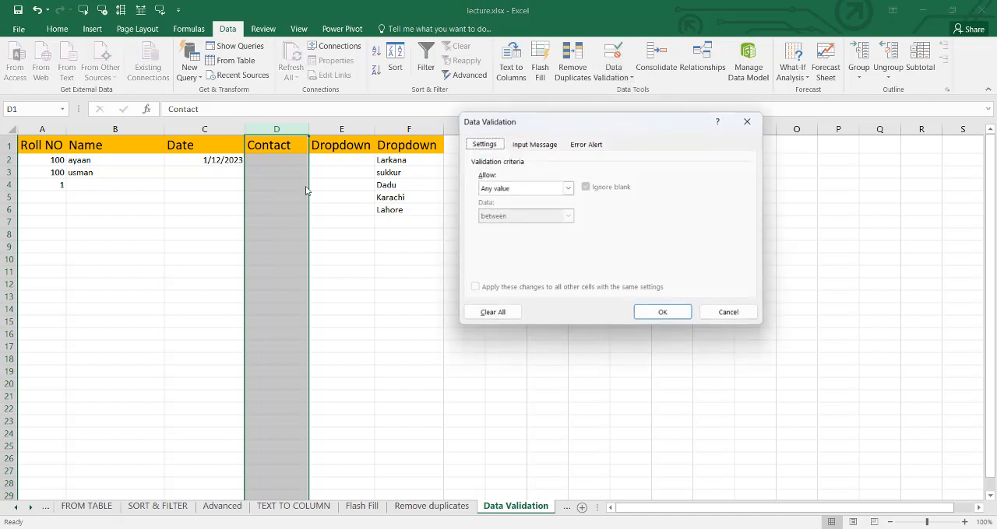
pyautogui.click(568, 188)
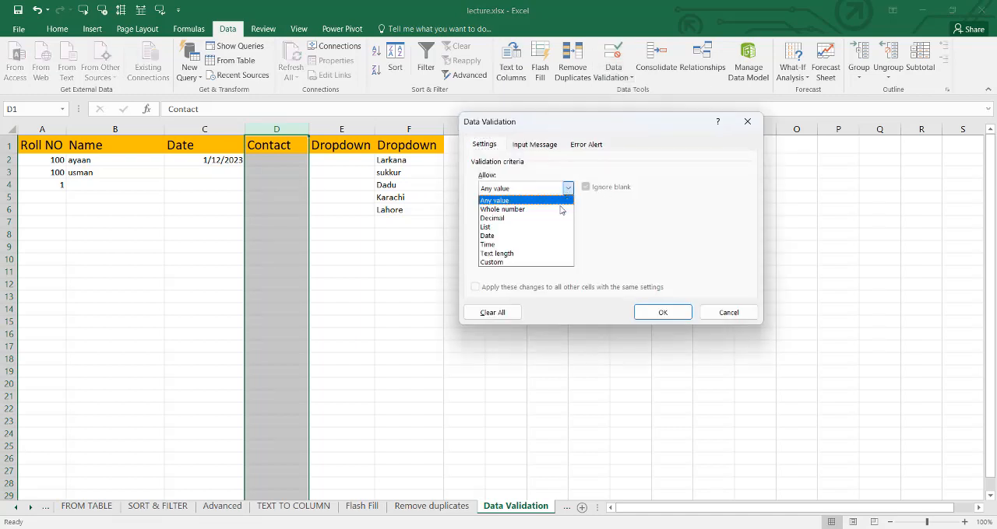
pyautogui.click(520, 253)
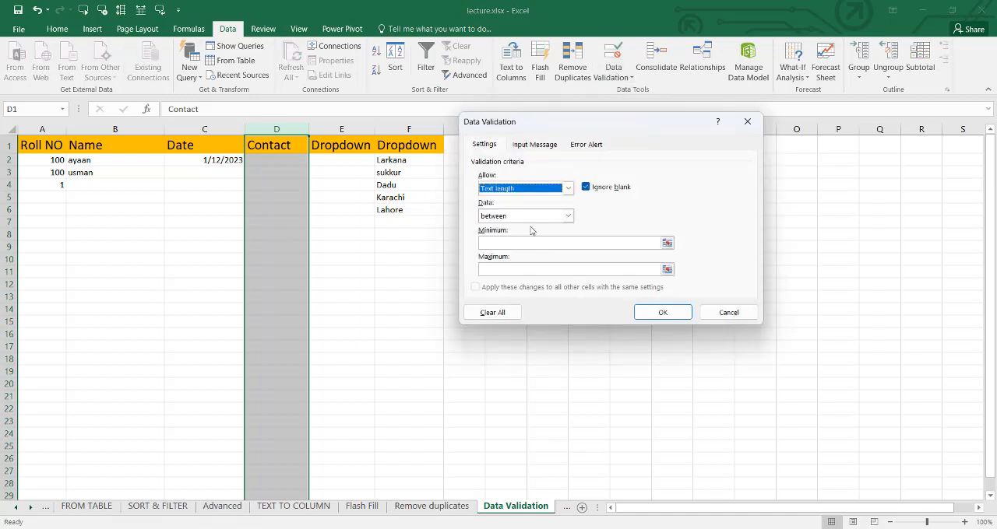
pyautogui.click(534, 242)
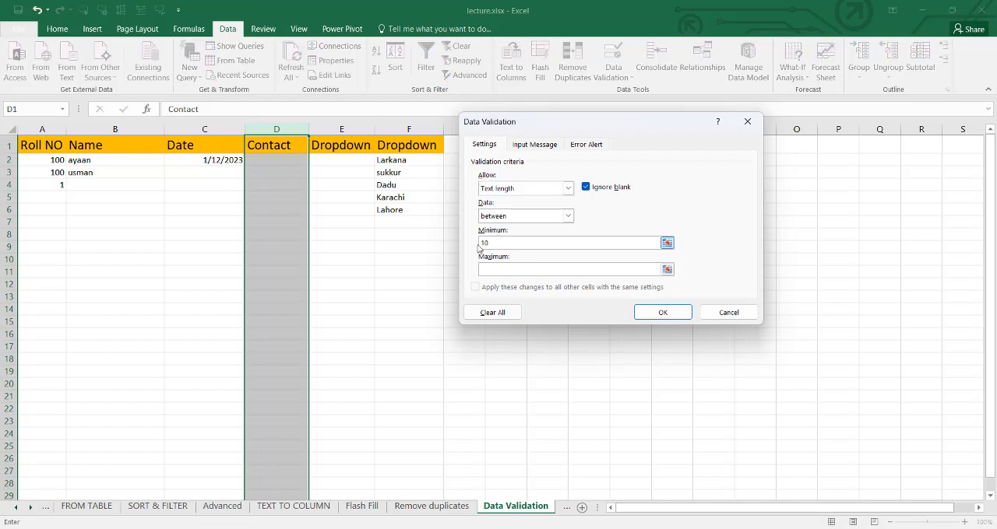
pyautogui.click(497, 268)
pyautogui.write('11')
pyautogui.click(646, 316)
# - Test the Contact rule by entering a valid-length contact number in D2
pyautogui.click(258, 165)
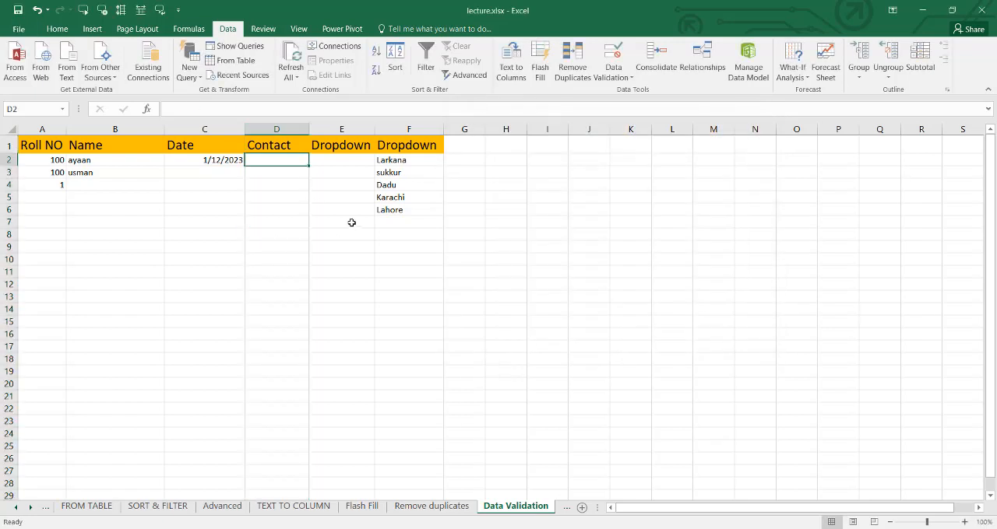
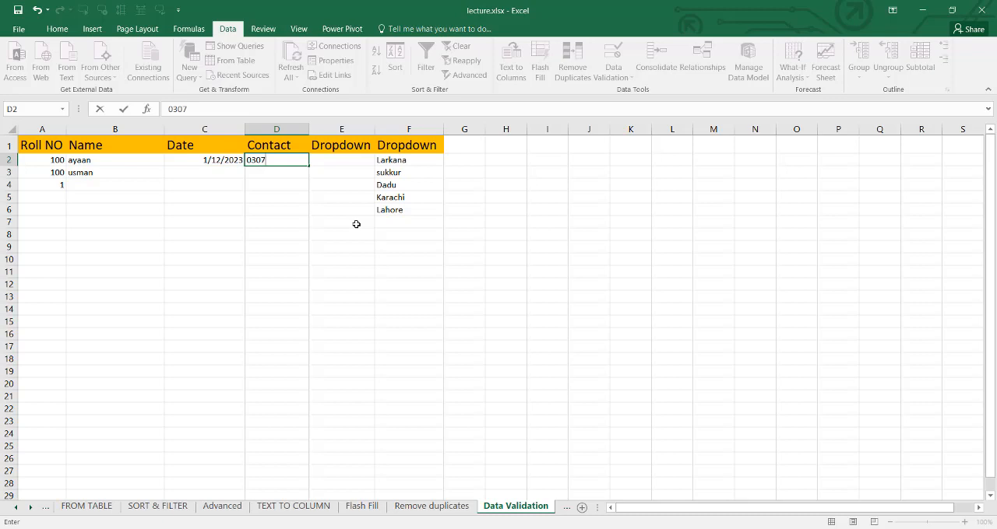
pyautogui.press('Return')
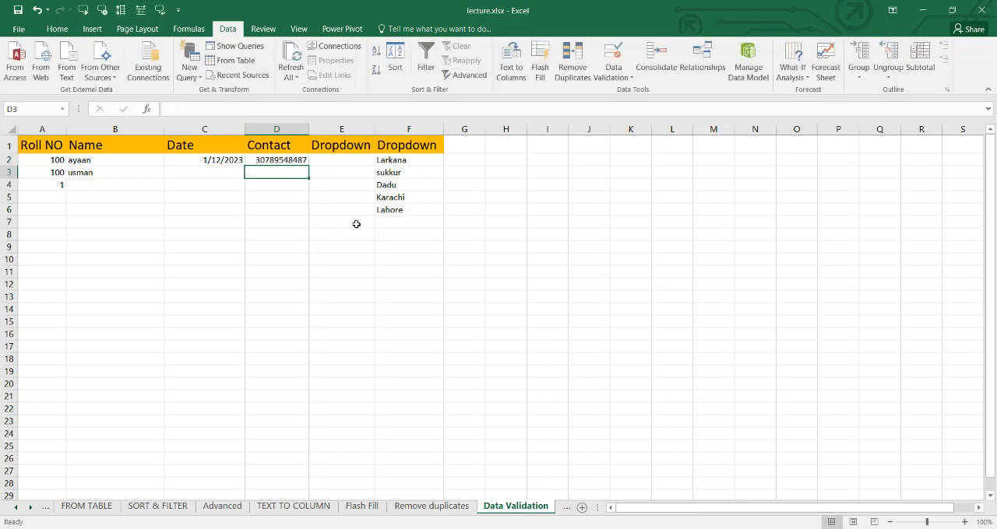
# - Try entering an overlong contact number and a too-short one in D3, cancelling each entry
pyautogui.write('134468787678676')
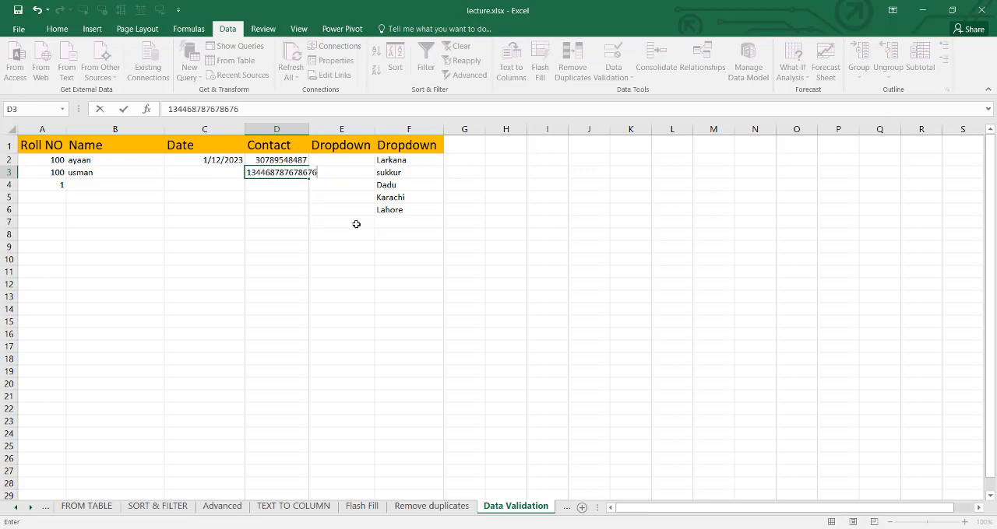
pyautogui.press('Return')
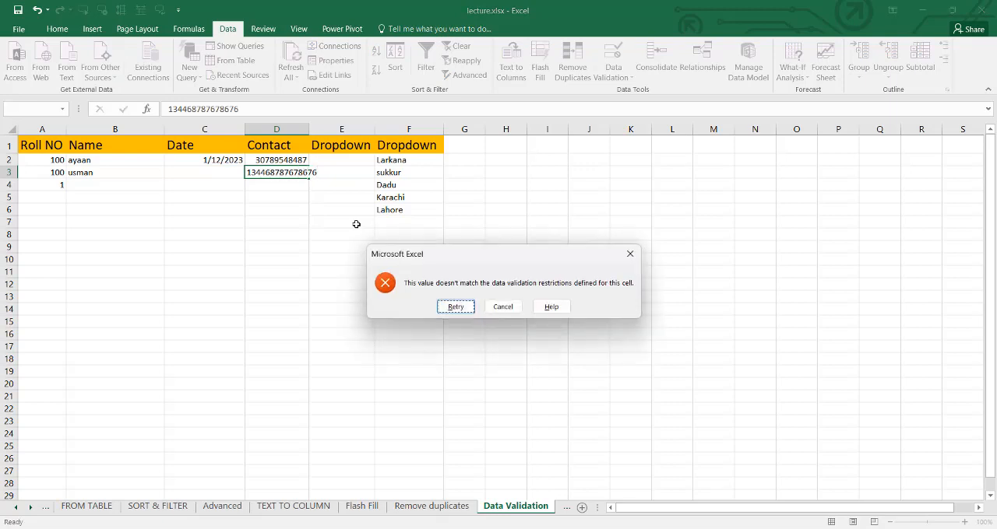
pyautogui.press('Tab')
pyautogui.press('Return')
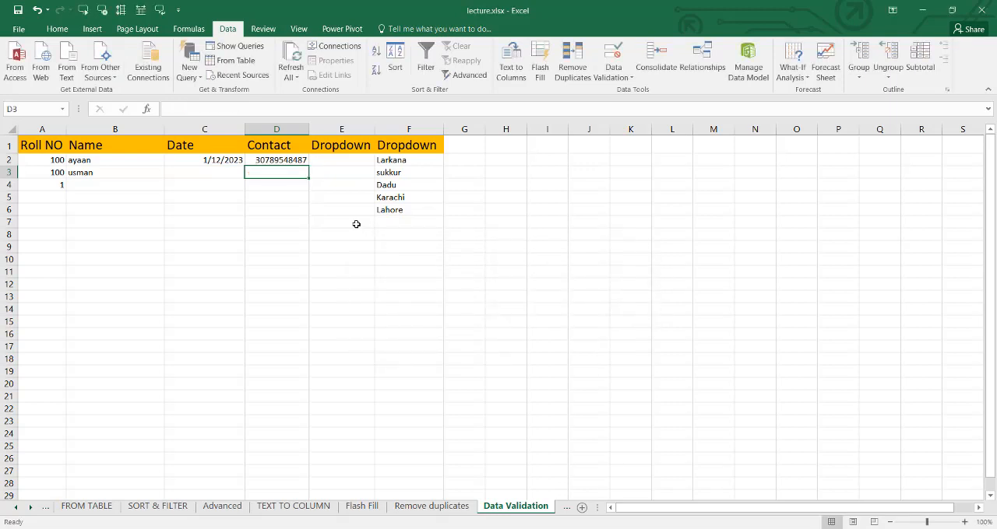
pyautogui.write('024546')
pyautogui.press('Return')
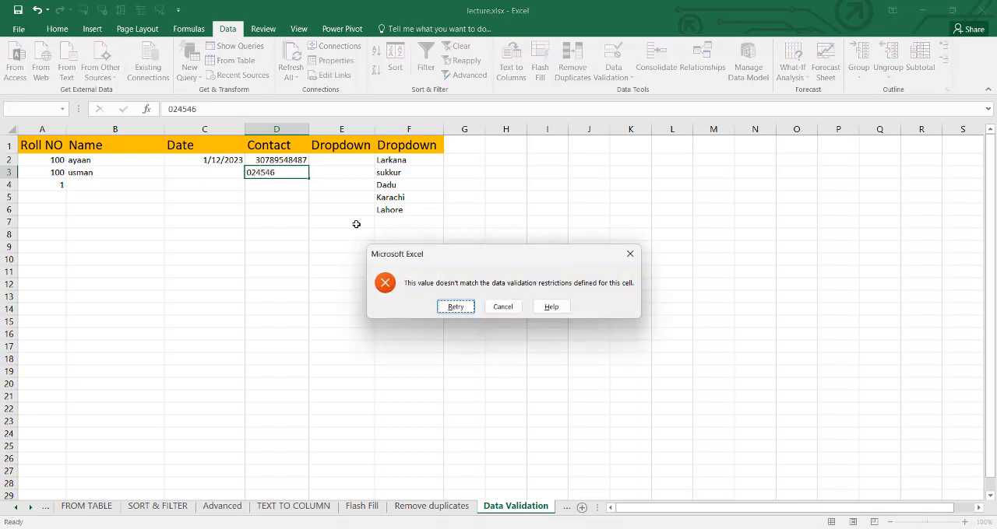
pyautogui.press('Tab')
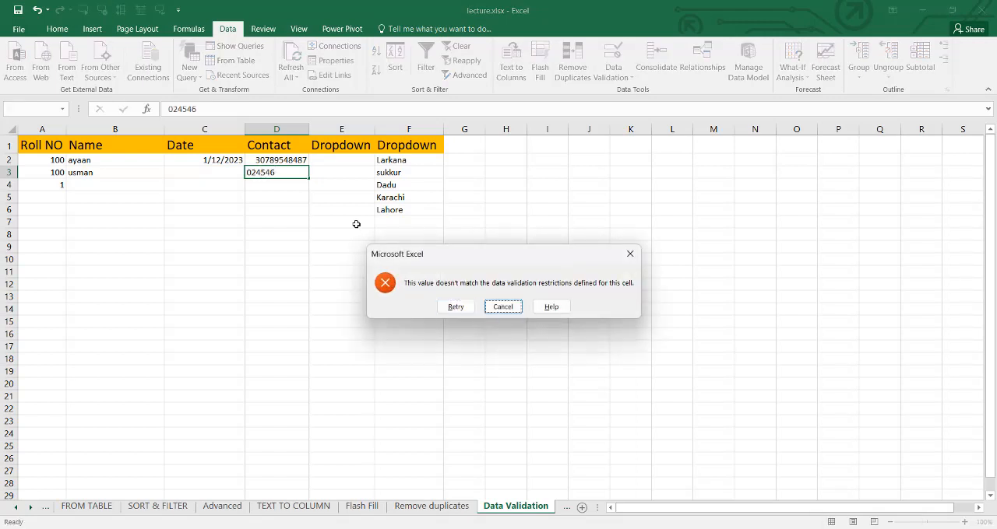
pyautogui.press('Return')
# - Give Dropdown column E a List validation rule with the source entries Larkana, Sukkur, Dadu, Karachi and Lahore
pyautogui.click(335, 146)
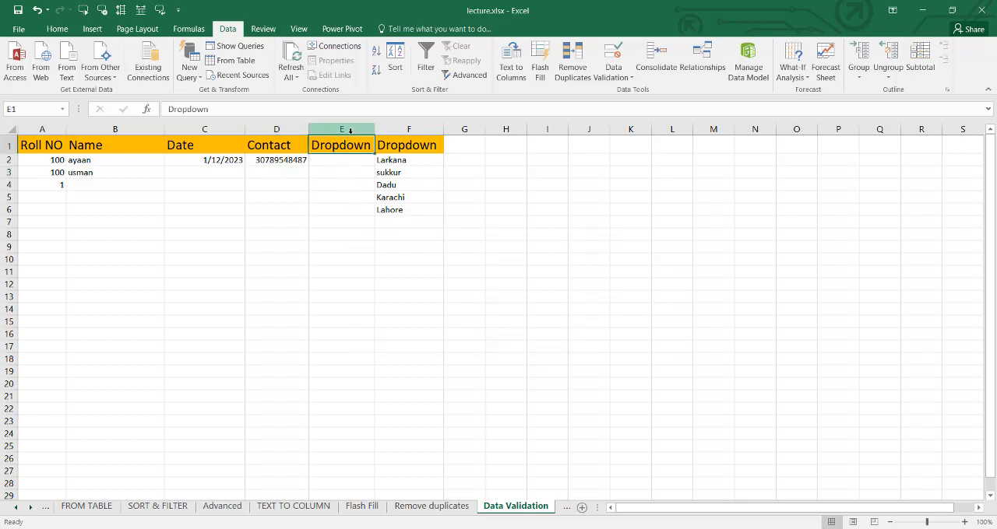
pyautogui.click(350, 130)
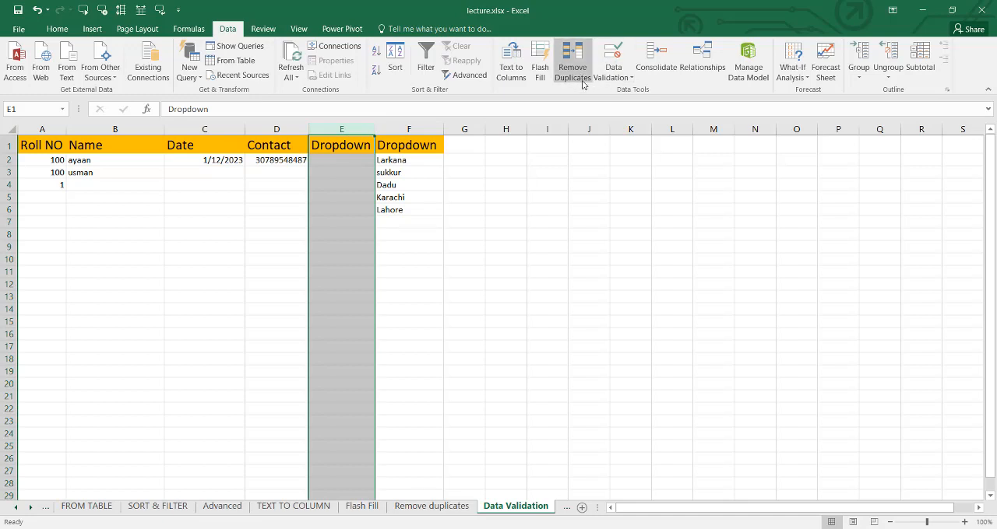
pyautogui.click(618, 80)
pyautogui.click(618, 93)
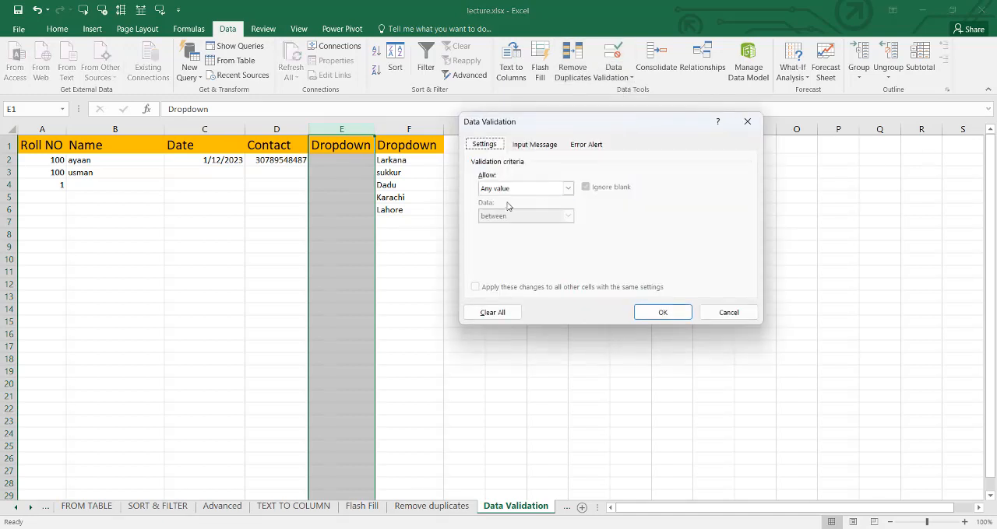
pyautogui.click(567, 188)
pyautogui.click(520, 227)
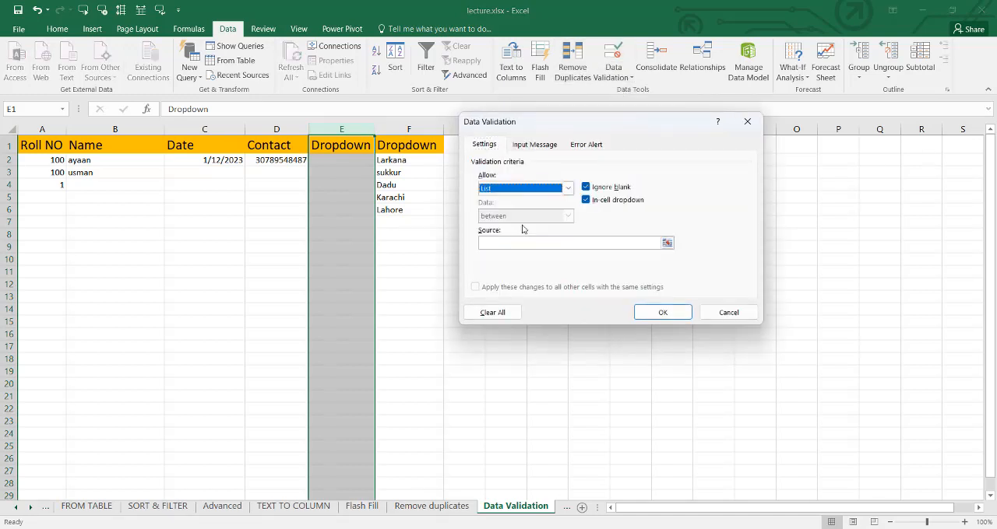
pyautogui.click(490, 242)
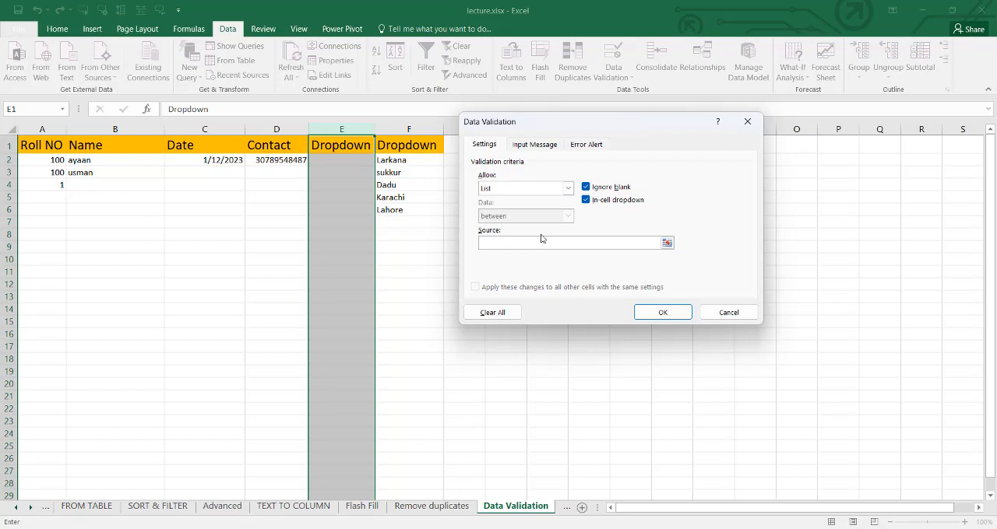
pyautogui.write('La')
pyautogui.click(661, 312)
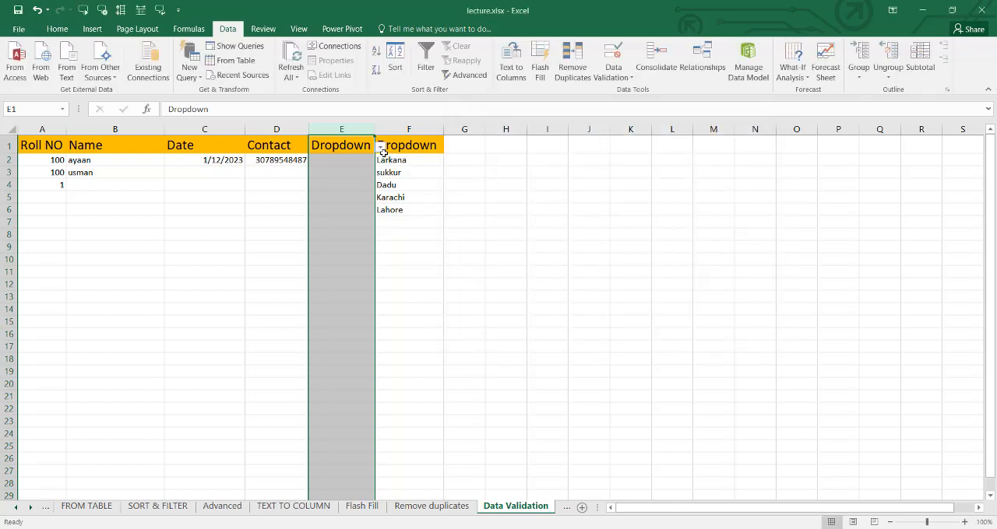
# - Test the list by choosing Larkana from the in-cell dropdown of header cell E1
pyautogui.click(382, 150)
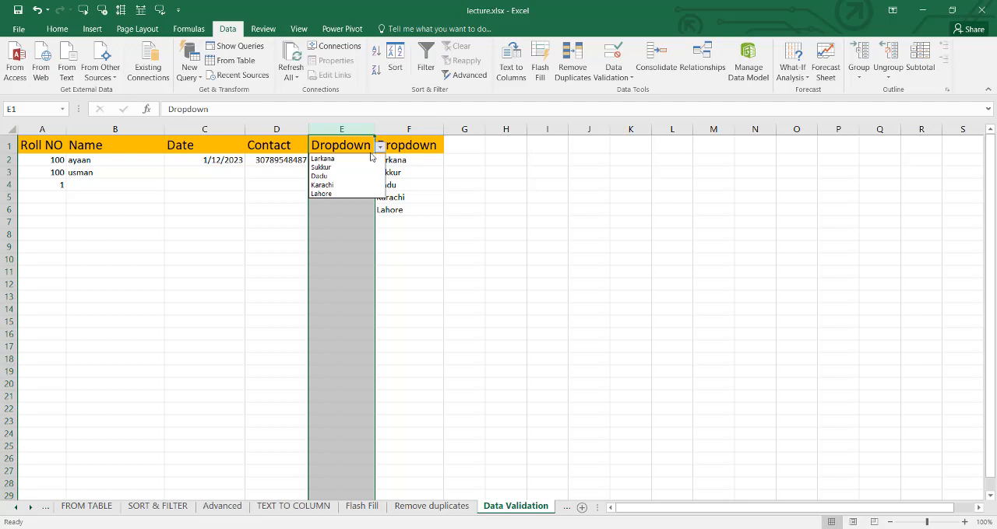
pyautogui.click(327, 158)
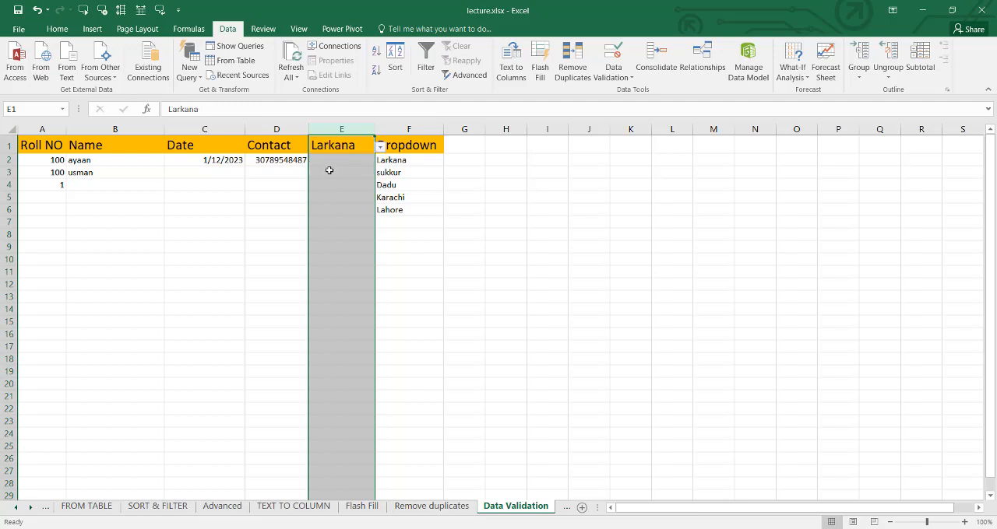
pyautogui.click(382, 151)
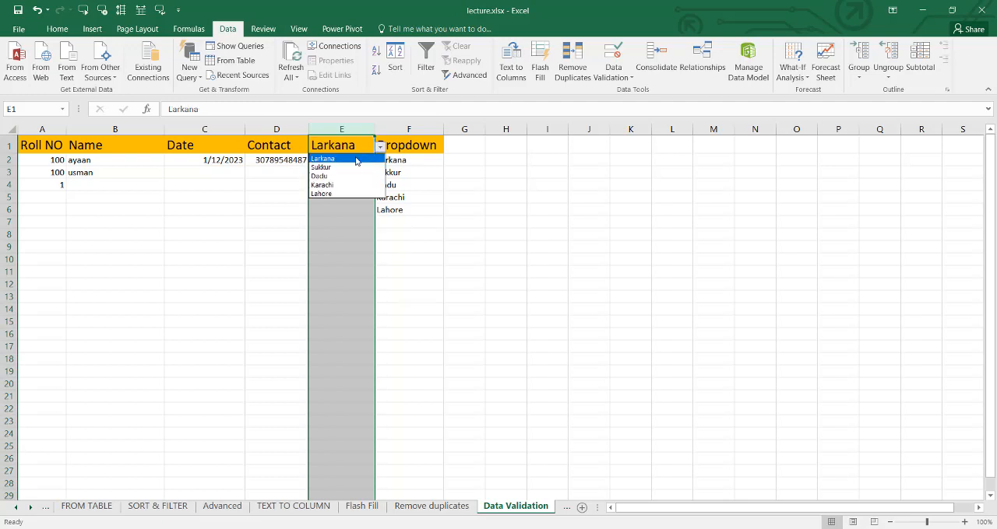
pyautogui.click(355, 160)
# - Choose Larkana in E3 and Sukkur in E4 from their in-cell dropdowns
pyautogui.click(348, 172)
pyautogui.click(381, 173)
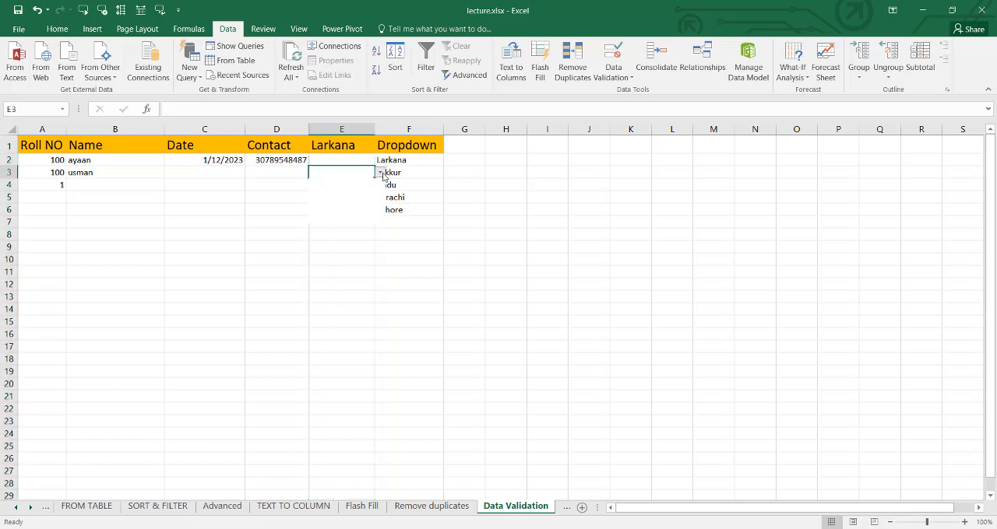
pyautogui.click(362, 184)
pyautogui.click(352, 187)
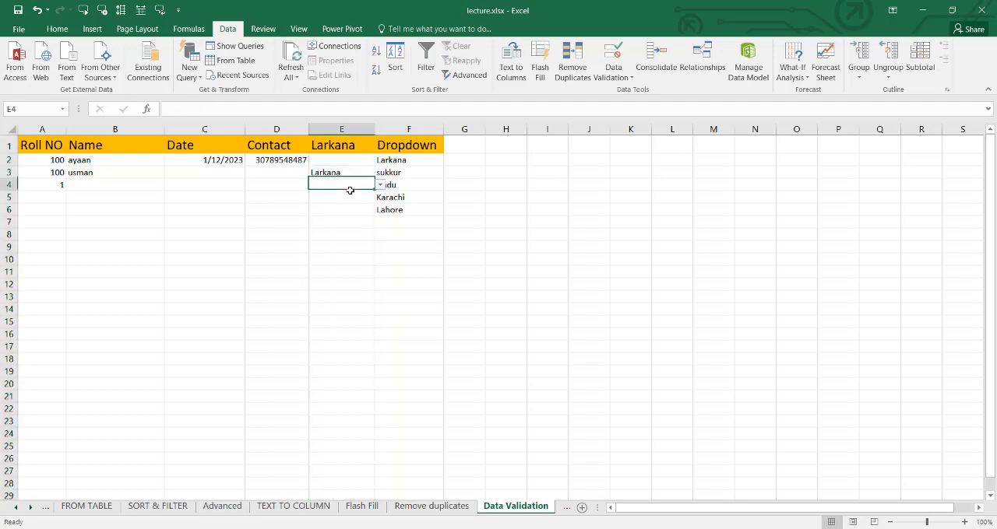
pyautogui.click(381, 186)
pyautogui.click(348, 205)
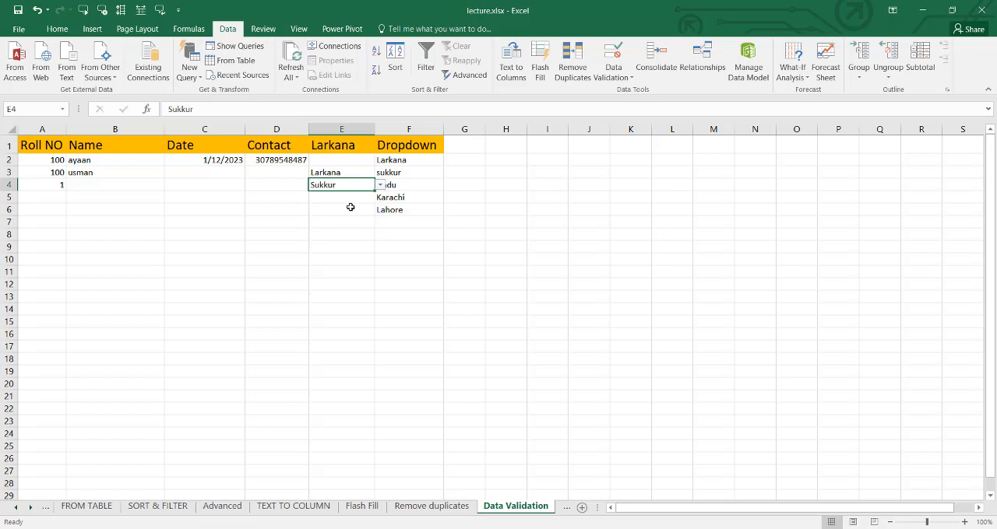
# - Fill E6 with Karachi and E10 with Dadu from their in-cell dropdowns
pyautogui.click(369, 209)
pyautogui.click(381, 210)
pyautogui.click(364, 231)
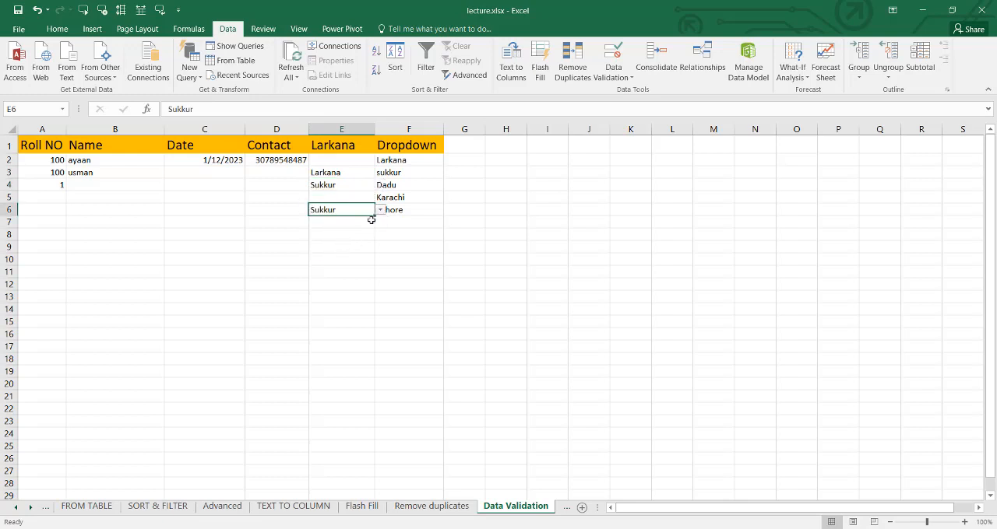
pyautogui.click(380, 211)
pyautogui.click(341, 247)
pyautogui.click(340, 261)
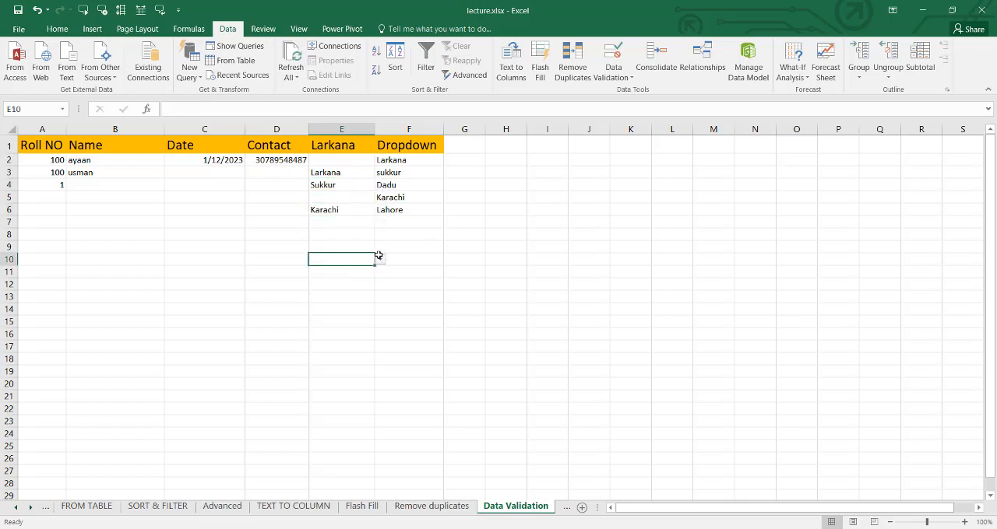
pyautogui.click(380, 259)
pyautogui.click(327, 288)
# - Move the city list from F2:F6 to G2:G6
pyautogui.moveTo(413, 158); pyautogui.dragTo(414, 211)
pyautogui.hotkey('ctrl', 'c')
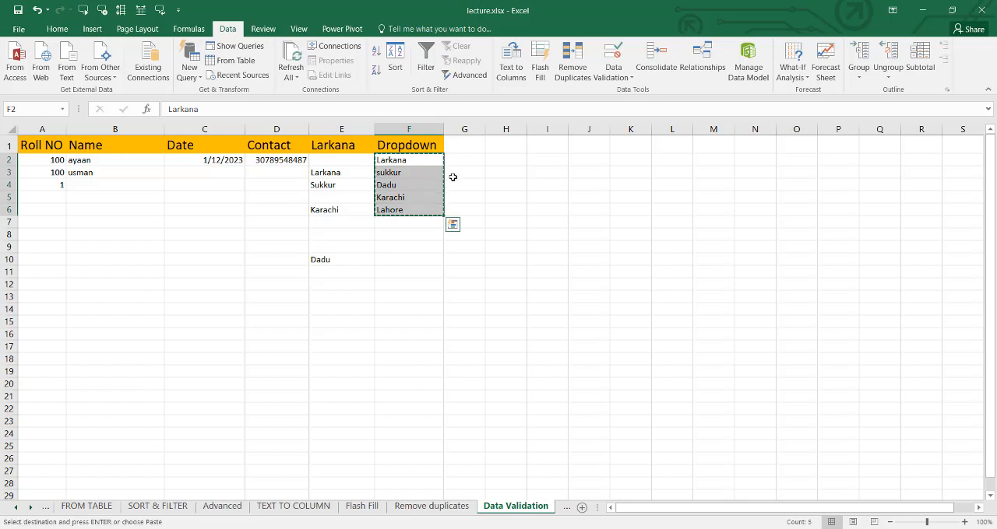
pyautogui.click(462, 165)
pyautogui.hotkey('ctrl', 'v')
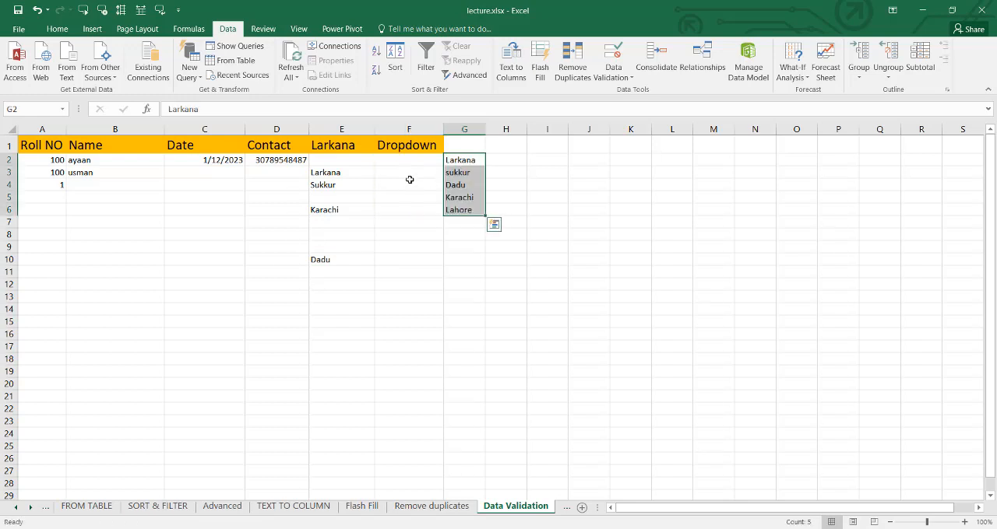
# - Apply List data validation with an in-cell dropdown to column F, using the cities in G2:G6 as the source
pyautogui.click(405, 162)
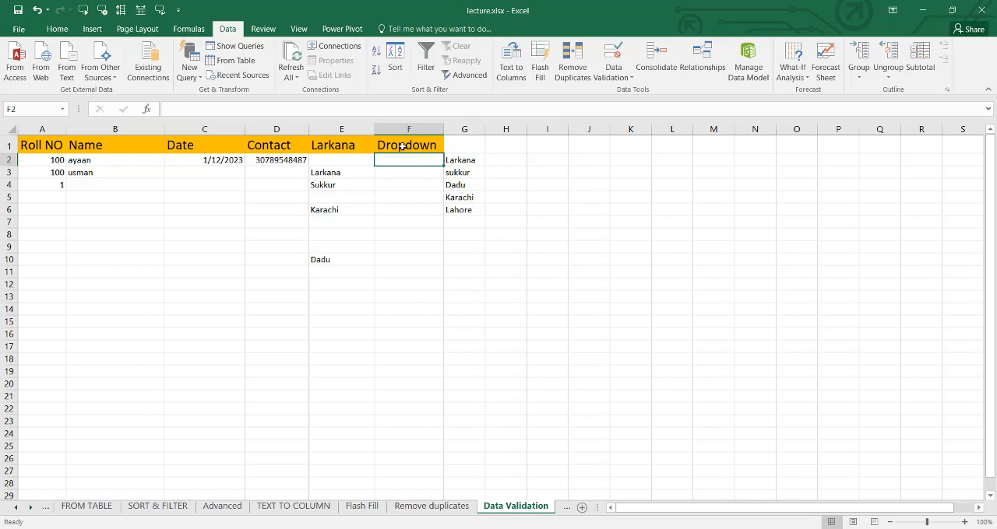
pyautogui.click(413, 128)
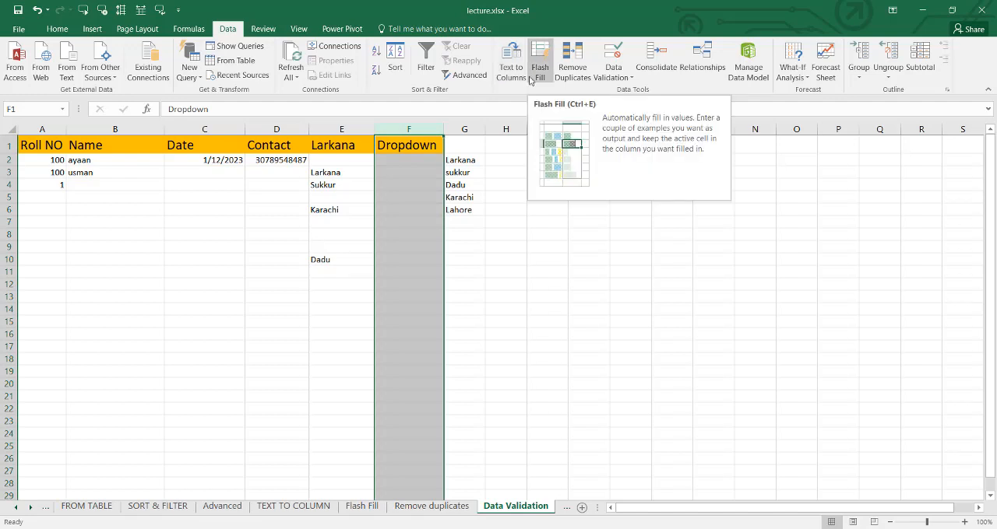
pyautogui.click(607, 69)
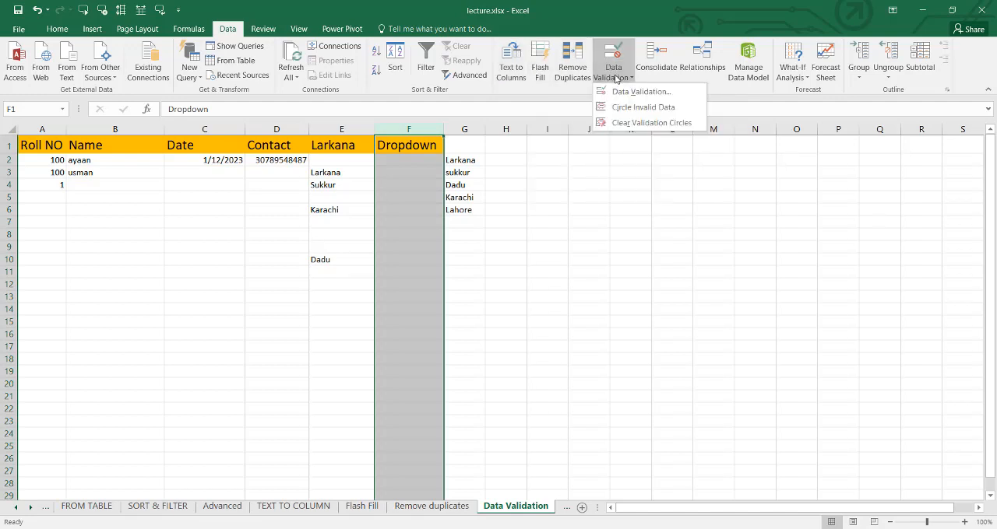
pyautogui.click(627, 92)
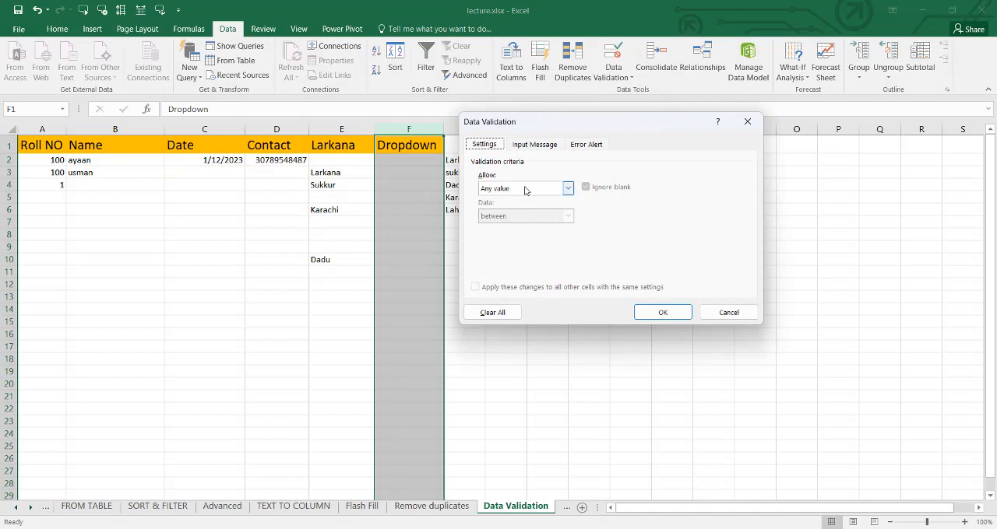
pyautogui.click(568, 188)
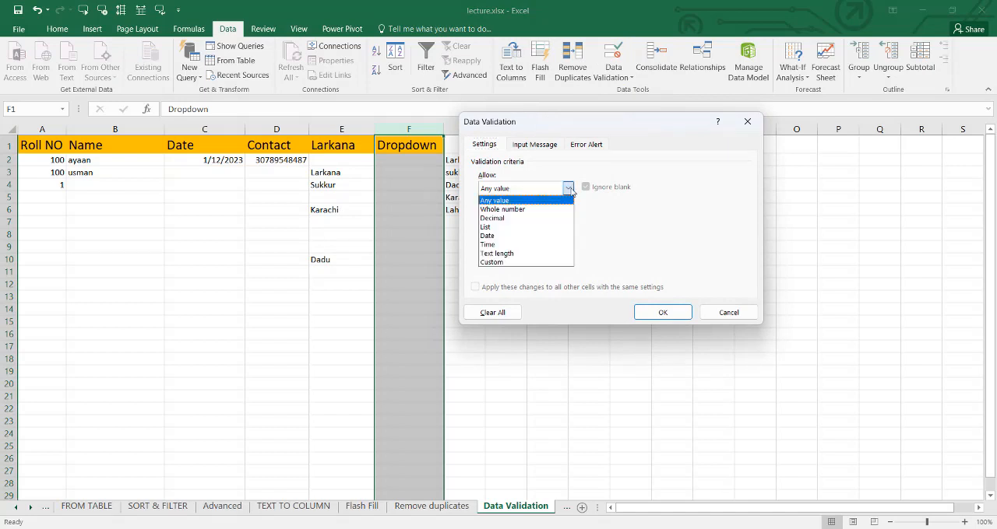
pyautogui.click(507, 228)
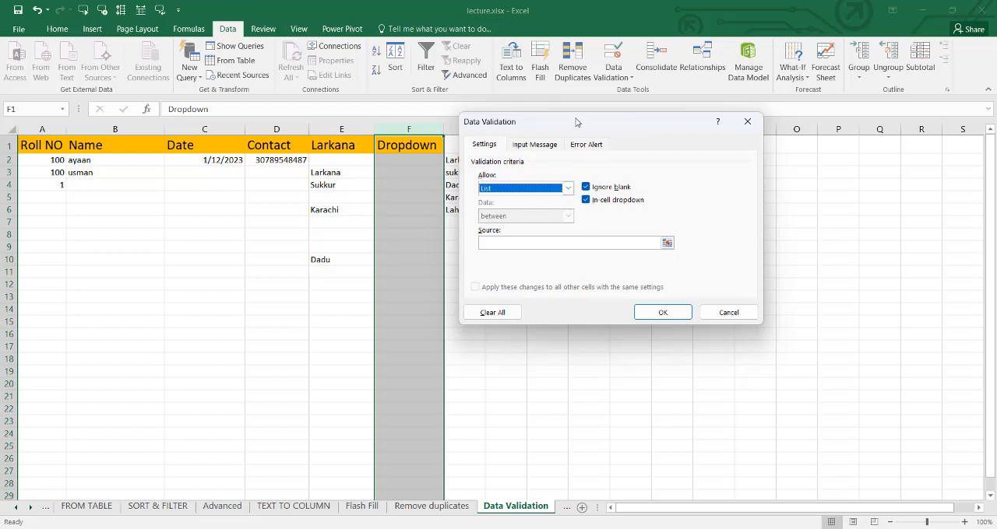
pyautogui.moveTo(574, 119); pyautogui.dragTo(723, 126)
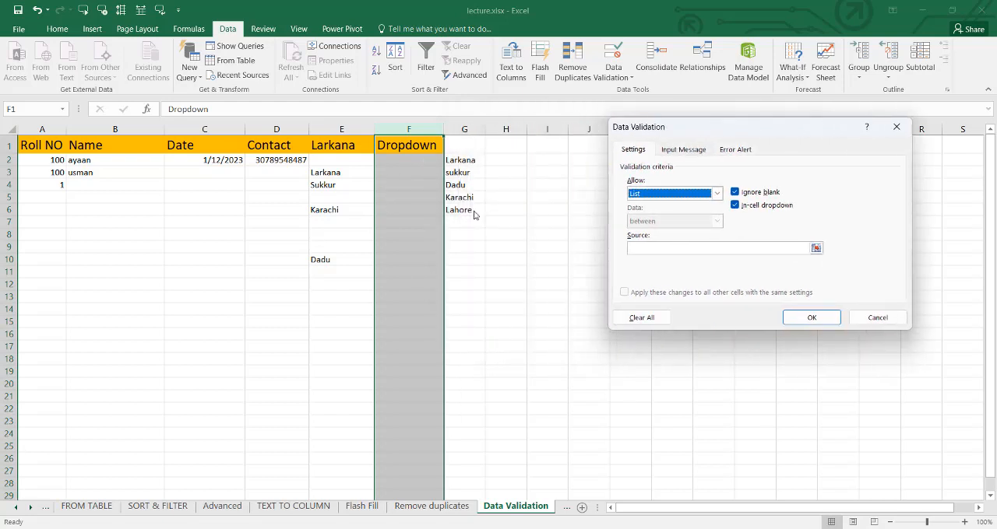
pyautogui.click(815, 248)
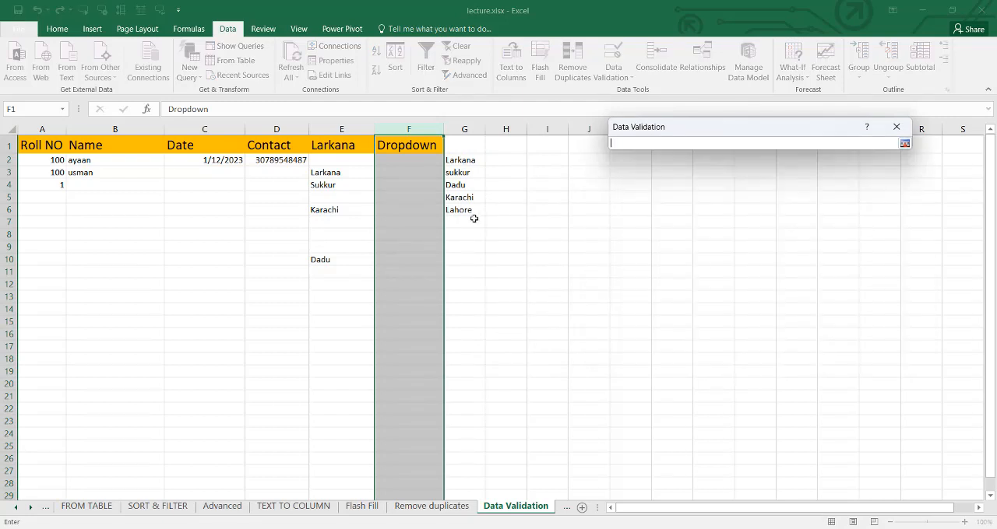
pyautogui.moveTo(460, 160); pyautogui.dragTo(463, 210)
pyautogui.click(904, 143)
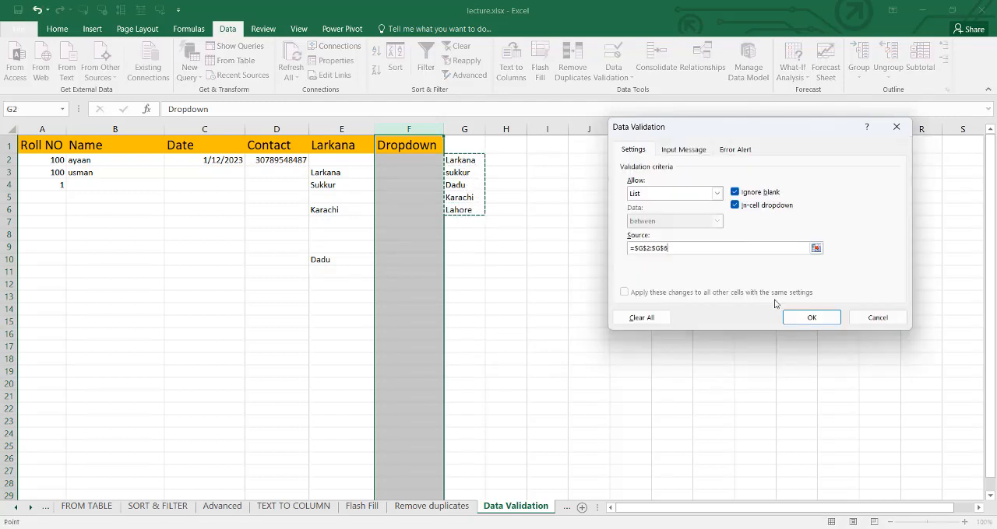
pyautogui.click(811, 318)
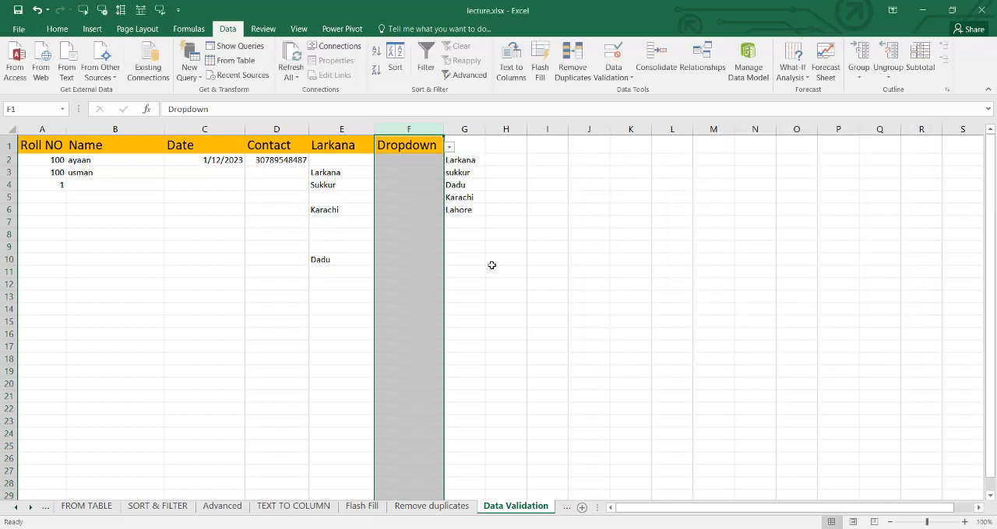
# - Choose sukkur in F2 and Dadu in F3 from their in-cell dropdowns
pyautogui.click(433, 162)
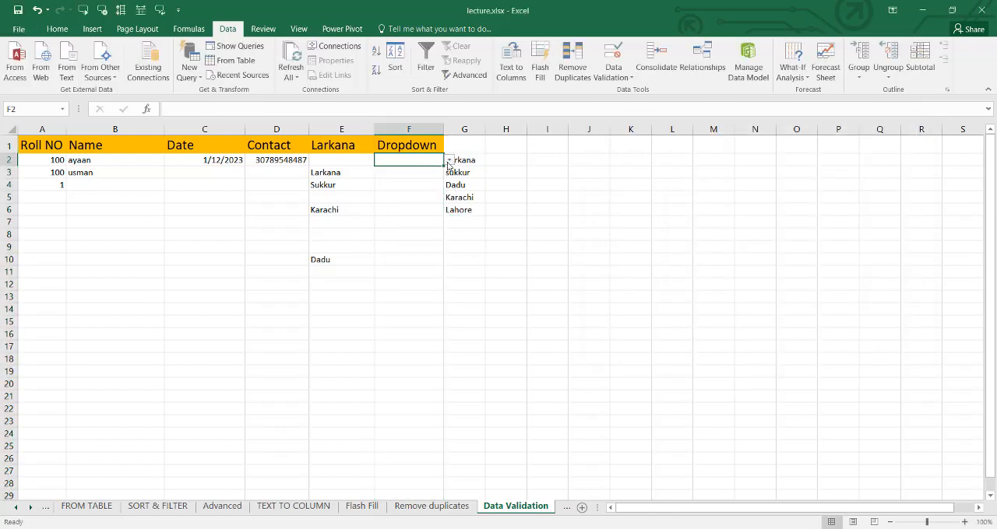
pyautogui.click(450, 161)
pyautogui.click(436, 178)
pyautogui.click(428, 179)
pyautogui.click(450, 173)
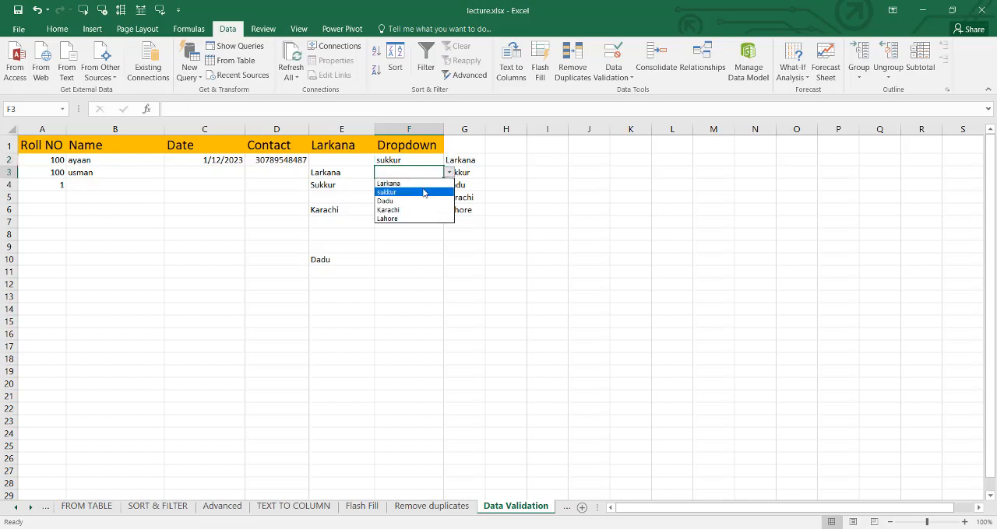
pyautogui.click(419, 203)
# - Fill F4 with sukkur and F6 with Karachi from their in-cell dropdowns
pyautogui.click(428, 189)
pyautogui.click(449, 186)
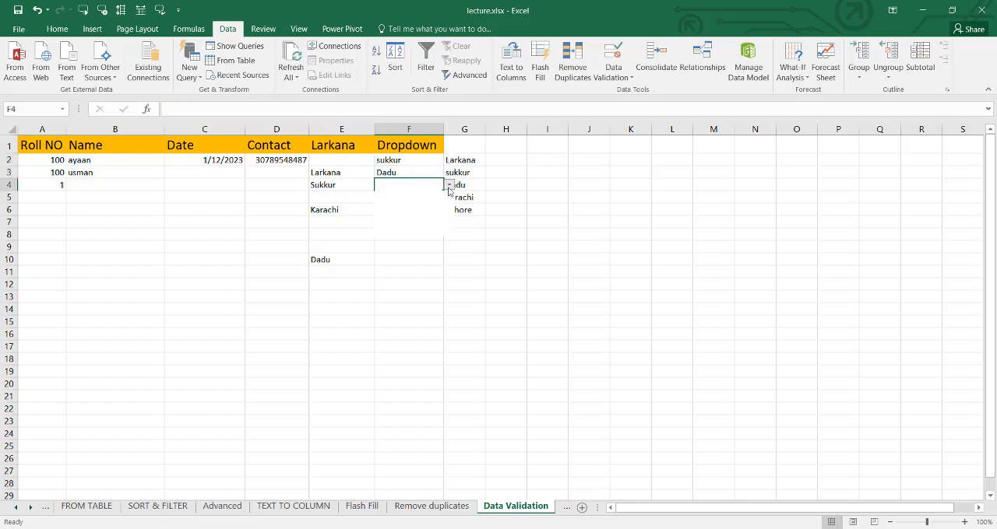
pyautogui.click(426, 211)
pyautogui.click(426, 211)
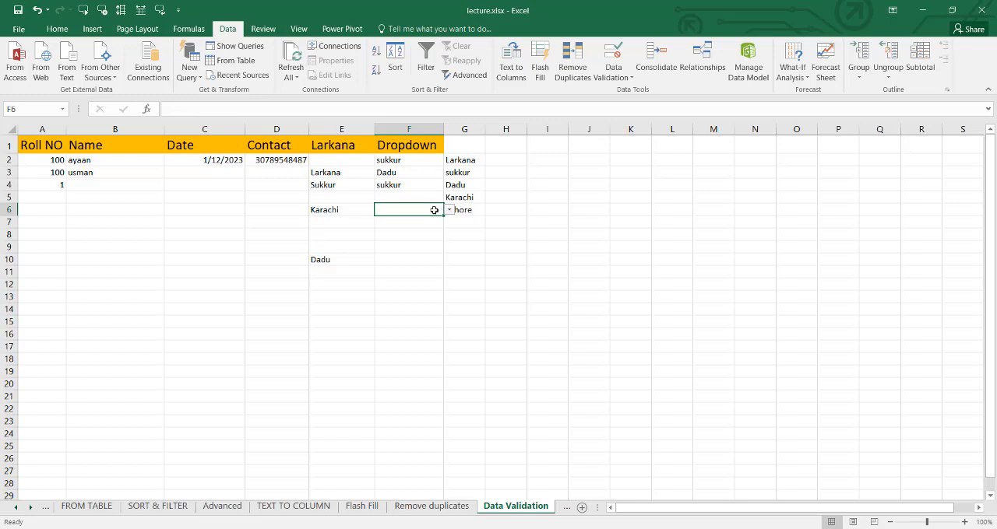
pyautogui.click(449, 211)
pyautogui.click(433, 248)
pyautogui.click(505, 230)
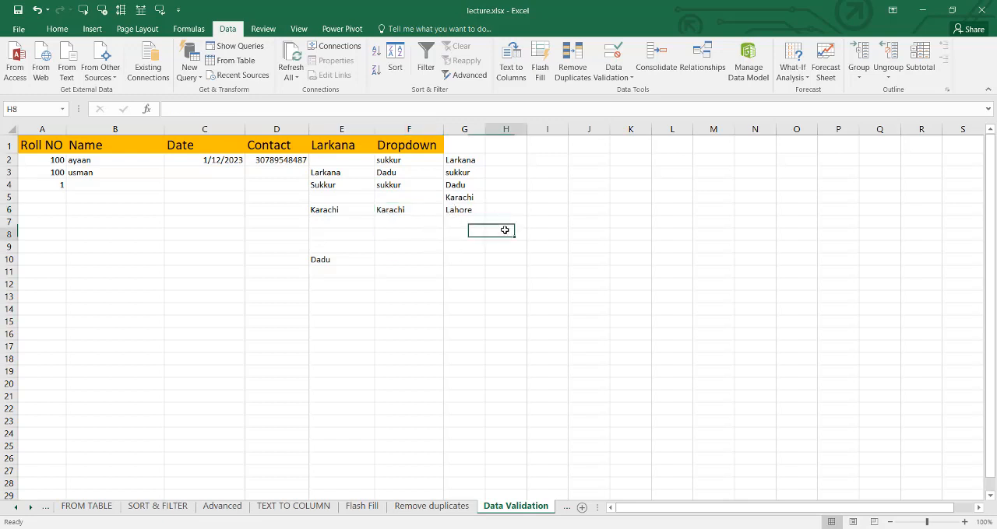
# - Enter 111 in cell A5 of the Roll NO column
pyautogui.click(602, 81)
pyautogui.click(506, 231)
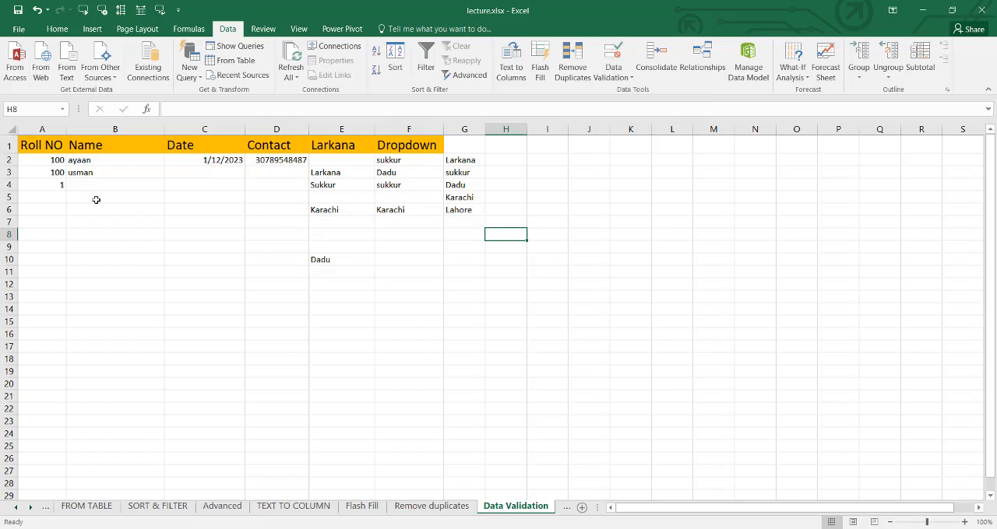
pyautogui.click(55, 199)
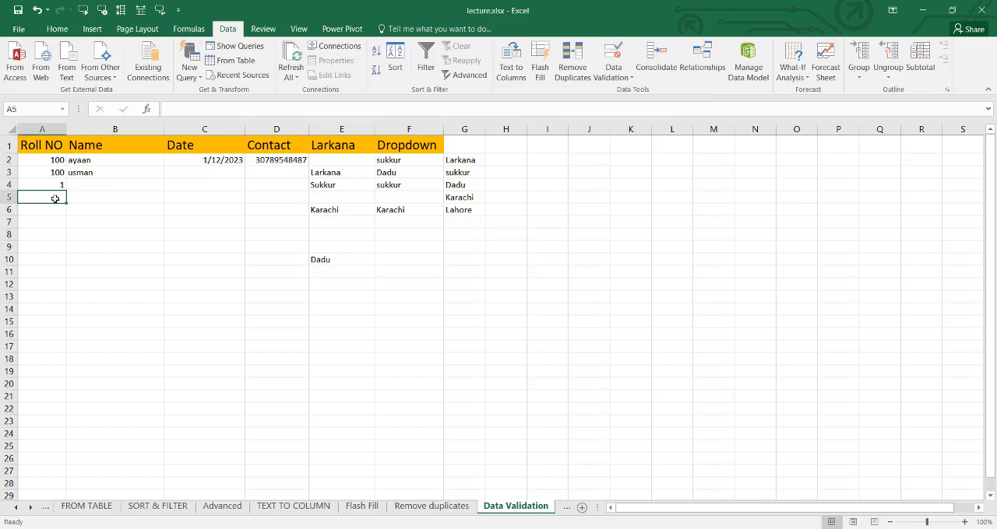
pyautogui.write('111')
pyautogui.press('Return')
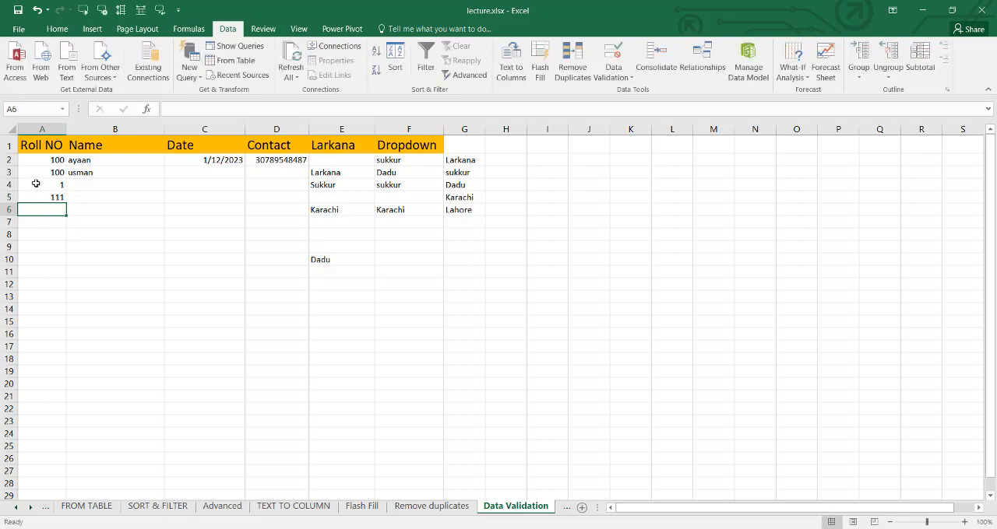
# - Test the Name column's validation by trying to enter 145 in B4, and discard the entry
pyautogui.click(92, 187)
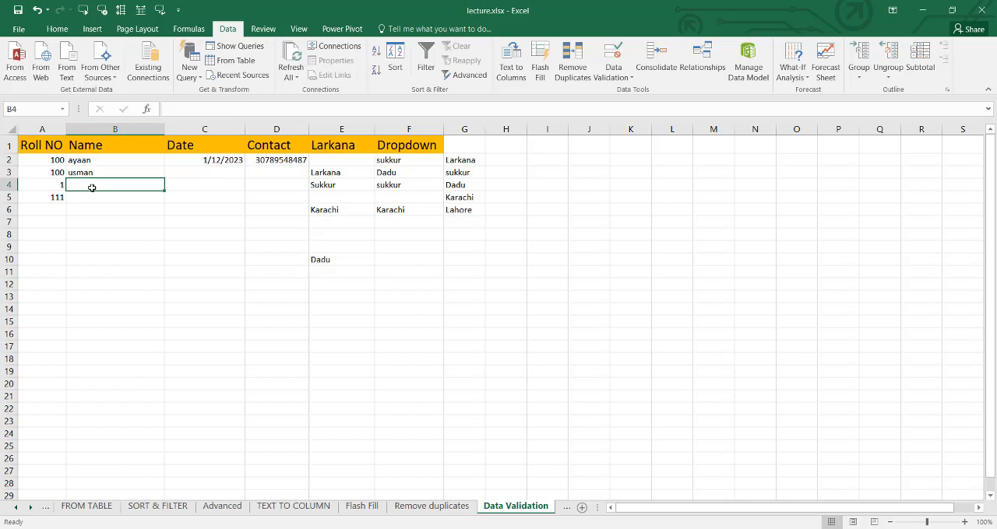
pyautogui.write('145')
pyautogui.press('Return')
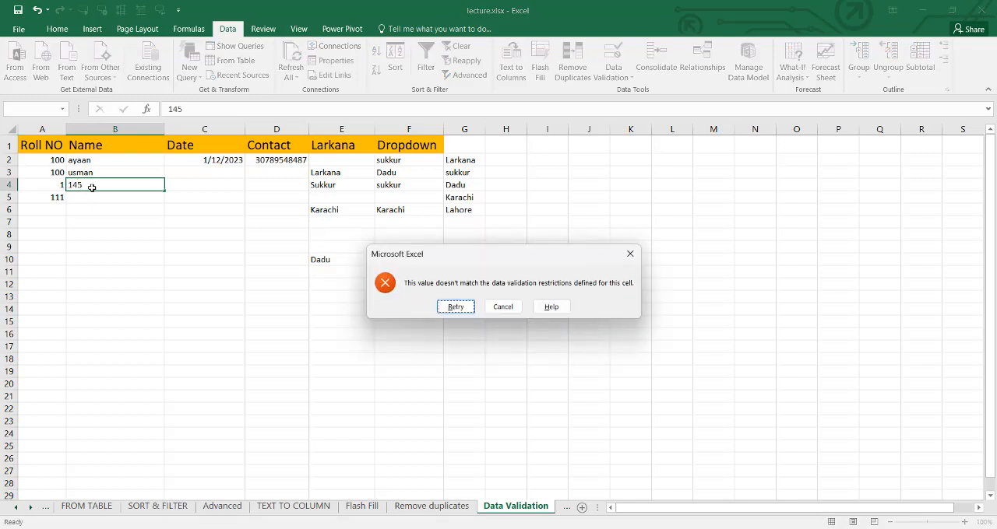
pyautogui.click(514, 308)
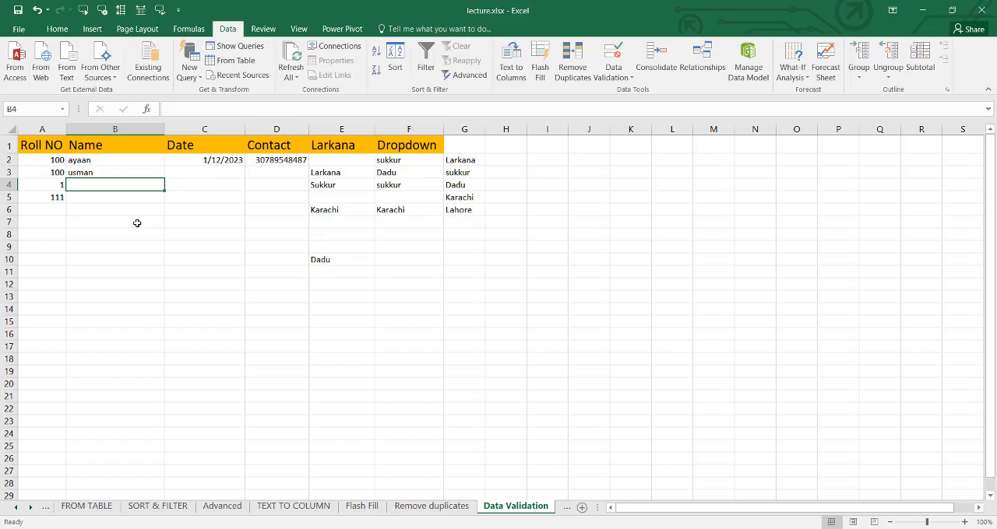
# - Give the Name column's data validation an input message titled "Name BOx"
pyautogui.click(158, 171)
pyautogui.click(190, 179)
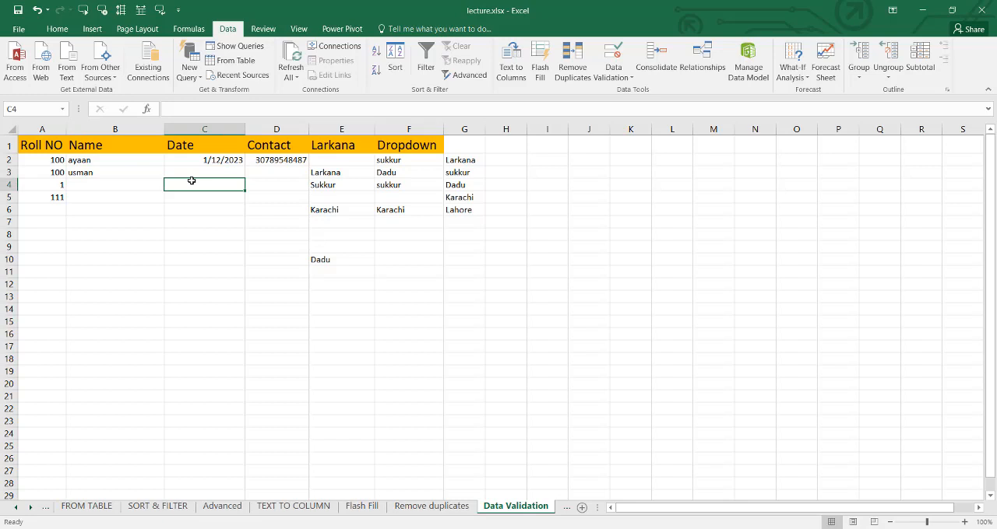
pyautogui.click(137, 172)
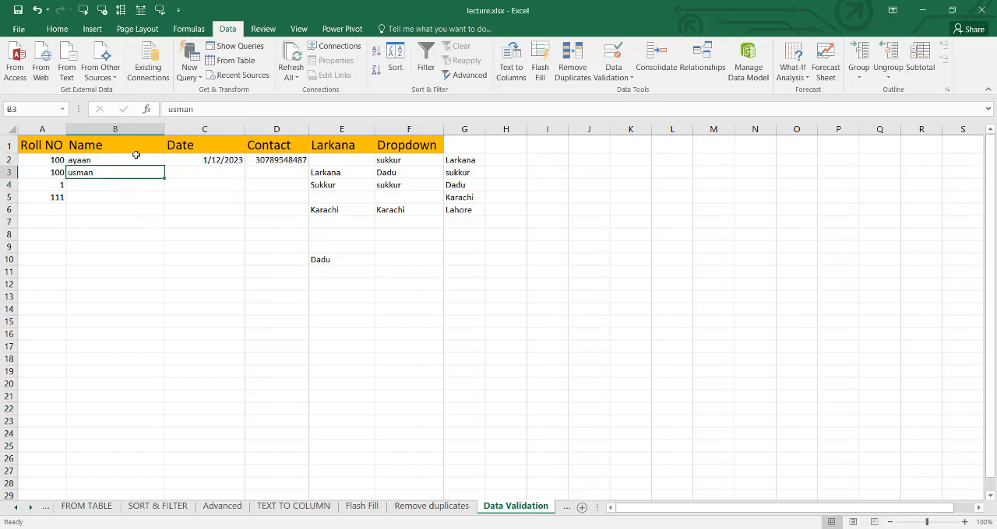
pyautogui.click(137, 138)
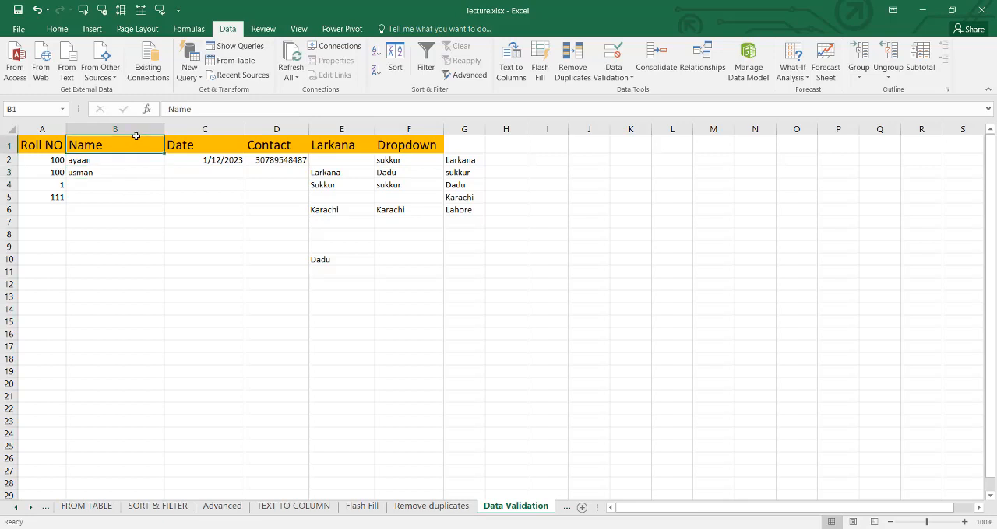
pyautogui.click(137, 130)
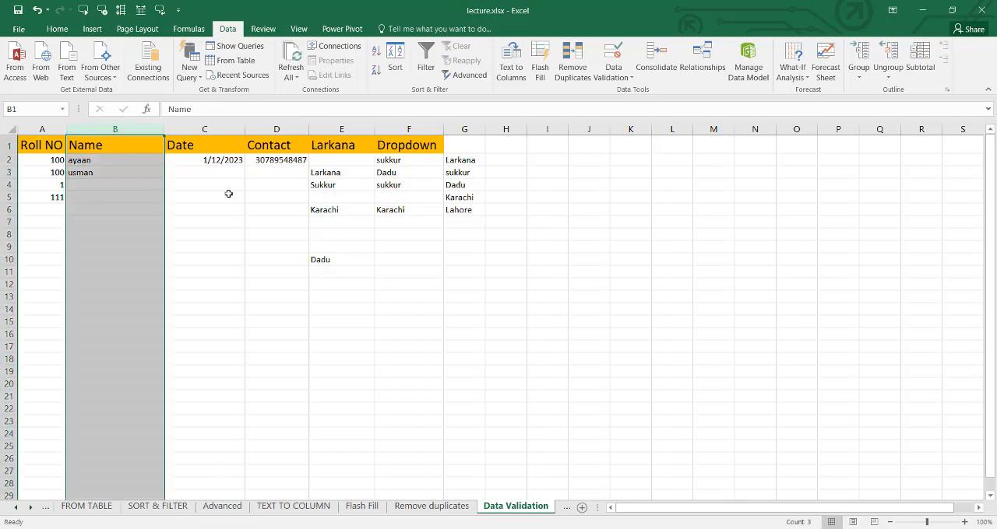
pyautogui.click(613, 55)
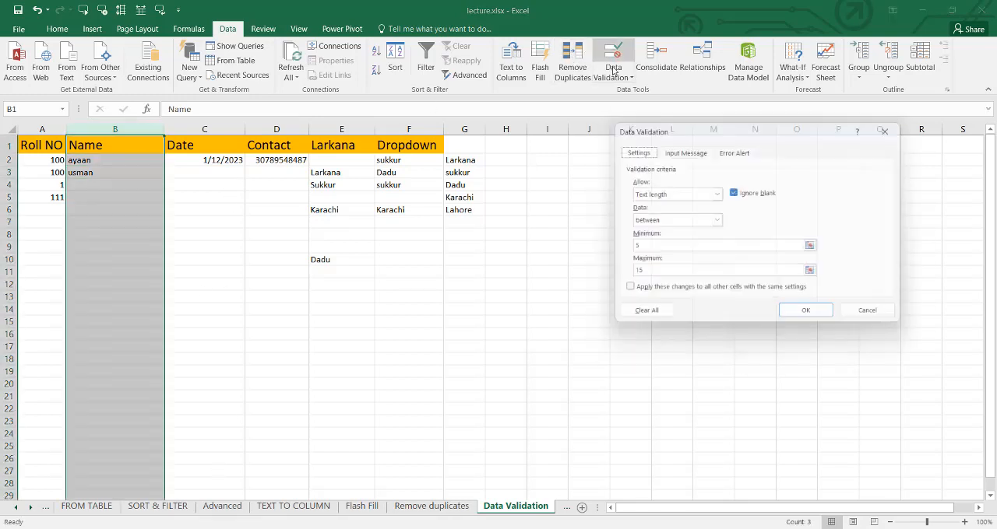
pyautogui.click(679, 150)
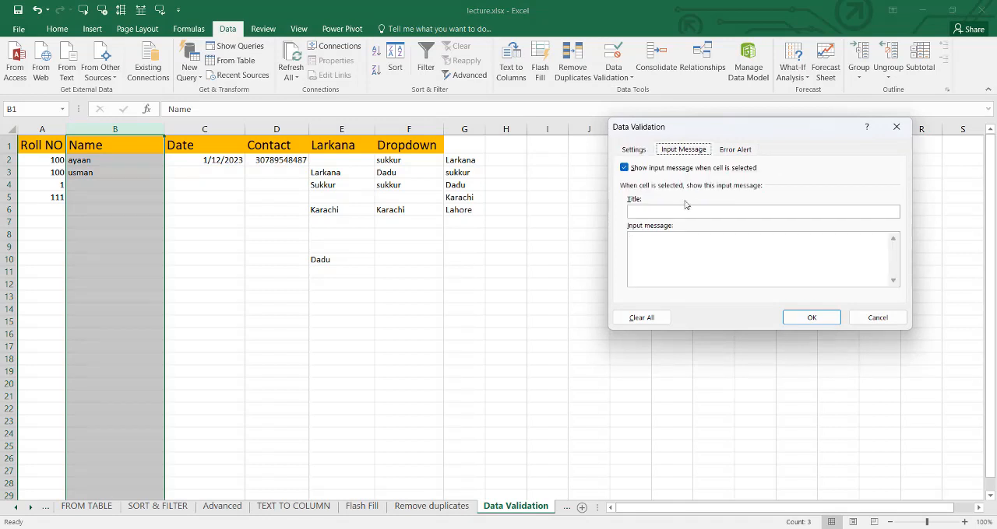
pyautogui.click(653, 211)
pyautogui.write('Name BOx')
# - Set the input message text to "Please Enter Name in Charachaters Number are Not Accepted" and apply the validation
pyautogui.click(668, 241)
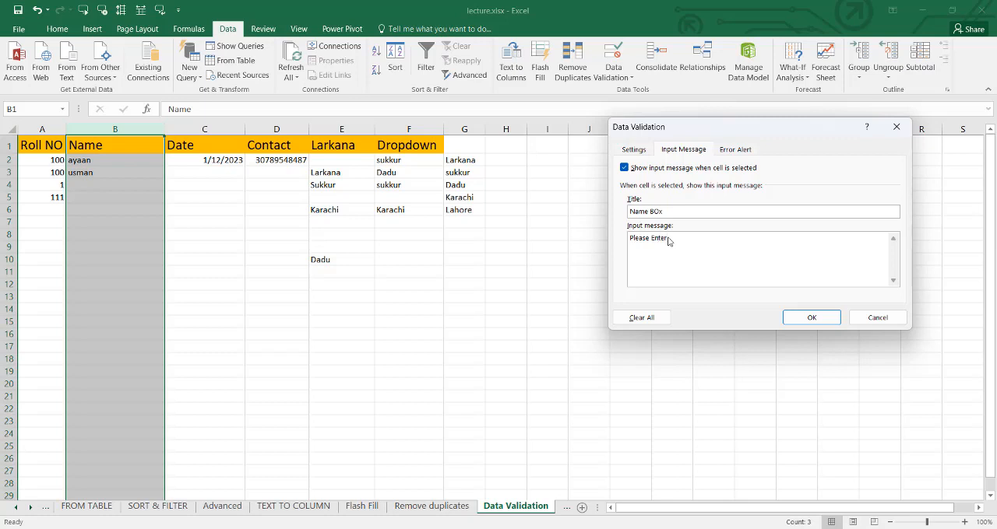
pyautogui.write('Please Enter Name')
pyautogui.press('BackSpace')
pyautogui.press('BackSpace')
pyautogui.write('in Char')
pyautogui.write('achaters Number are Not Accepted')
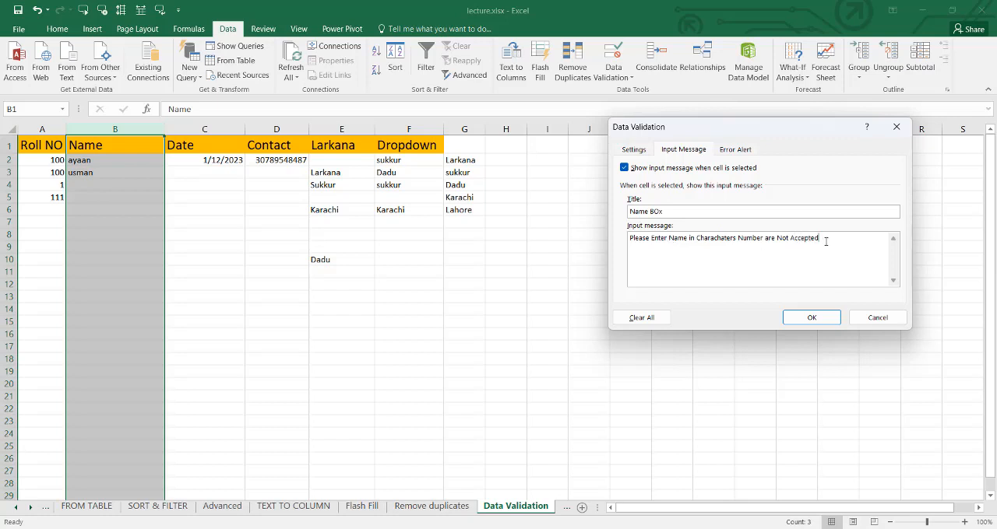
pyautogui.click(807, 318)
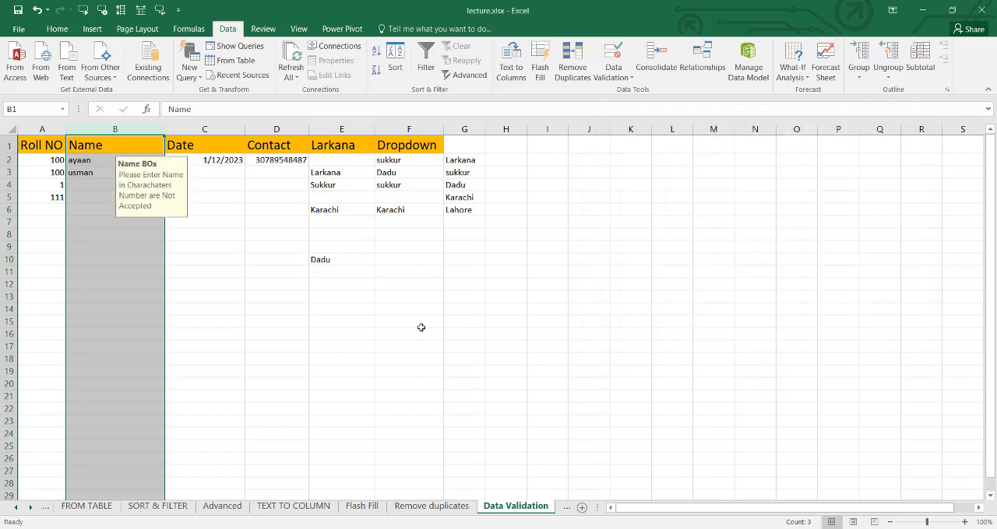
# - Check the input message on several Name column cells, including B4, B6, B8, B10 and B3
pyautogui.click(90, 187)
pyautogui.click(95, 209)
pyautogui.click(93, 232)
pyautogui.click(104, 261)
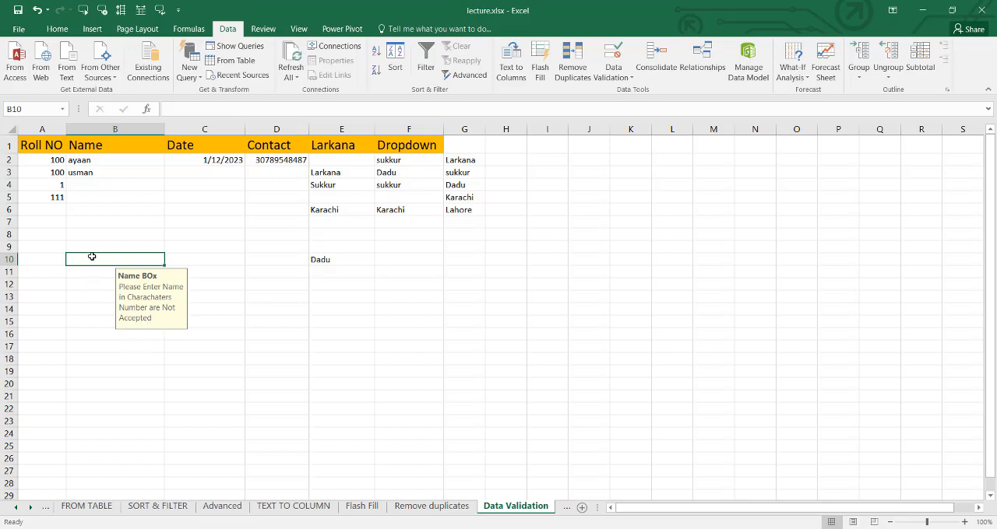
pyautogui.click(105, 173)
# - Test the Name column's validation by entering the number 56346 in B5
pyautogui.click(97, 195)
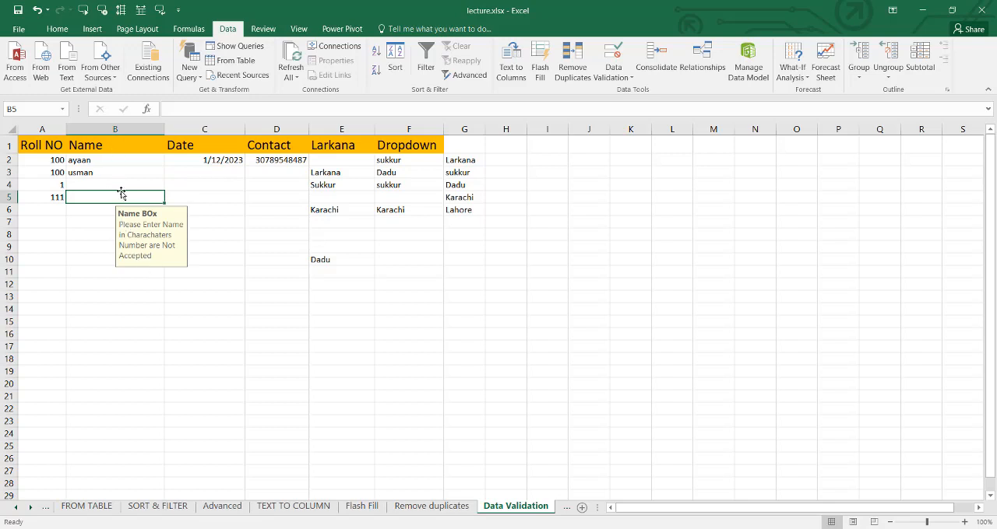
pyautogui.write('56346')
pyautogui.press('Return')
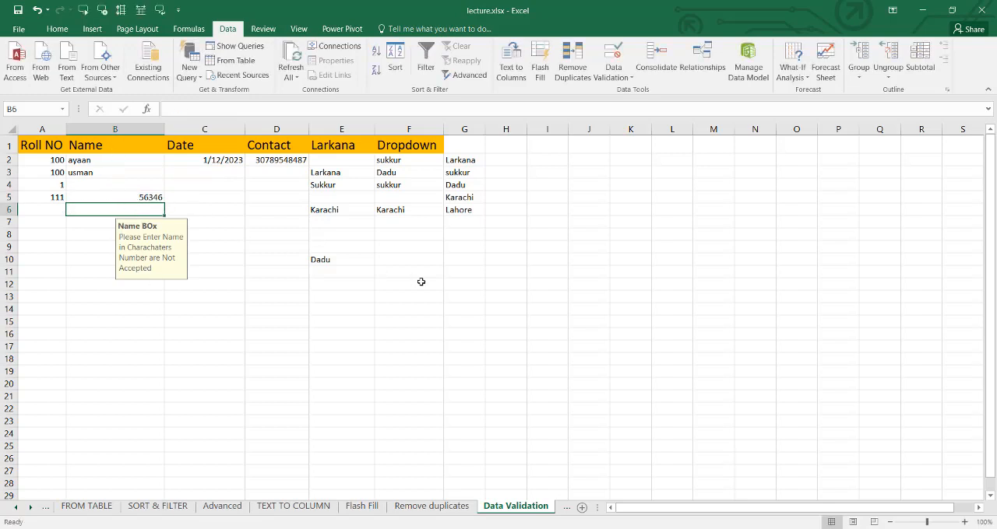
# - Try to replace the number in B5 with the text "kjhk" to test the Name column's validation, and cancel the entry
pyautogui.click(126, 197)
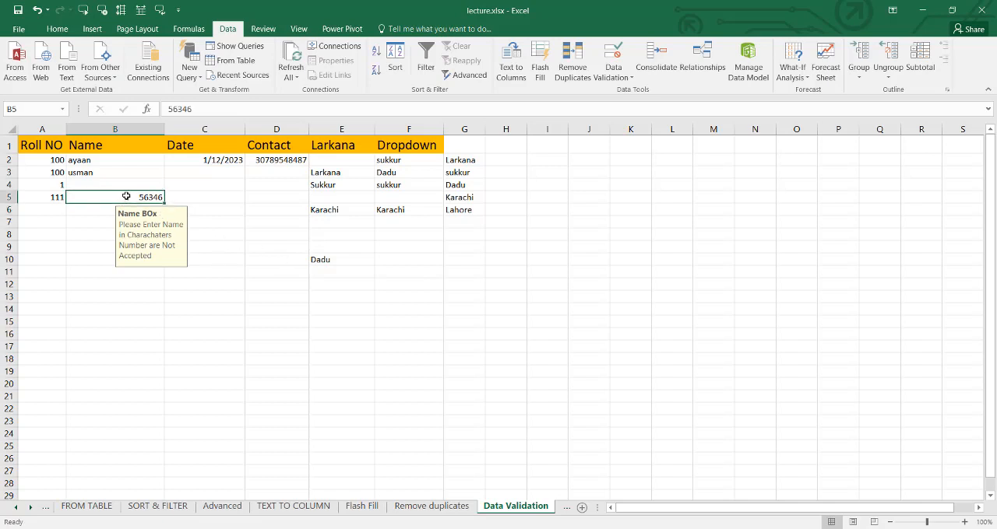
pyautogui.write('kjhk')
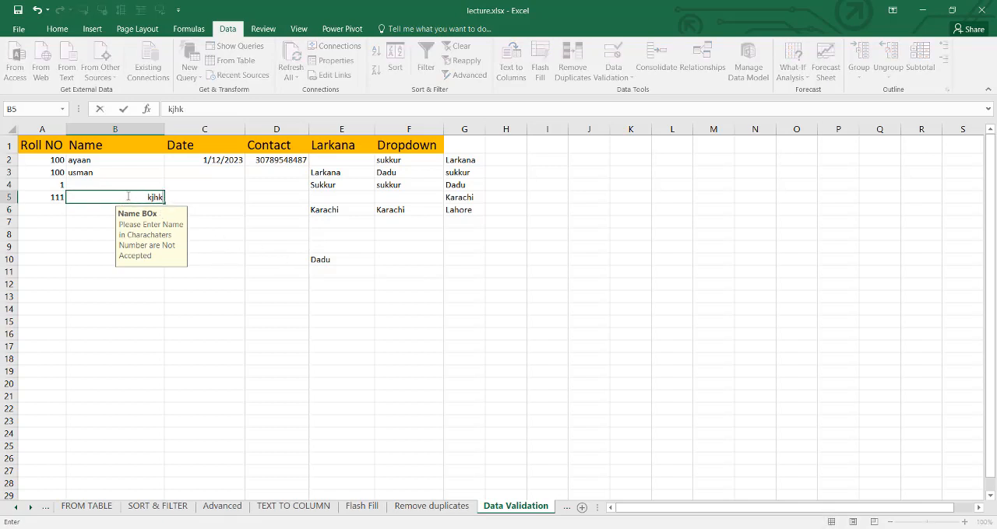
pyautogui.press('Return')
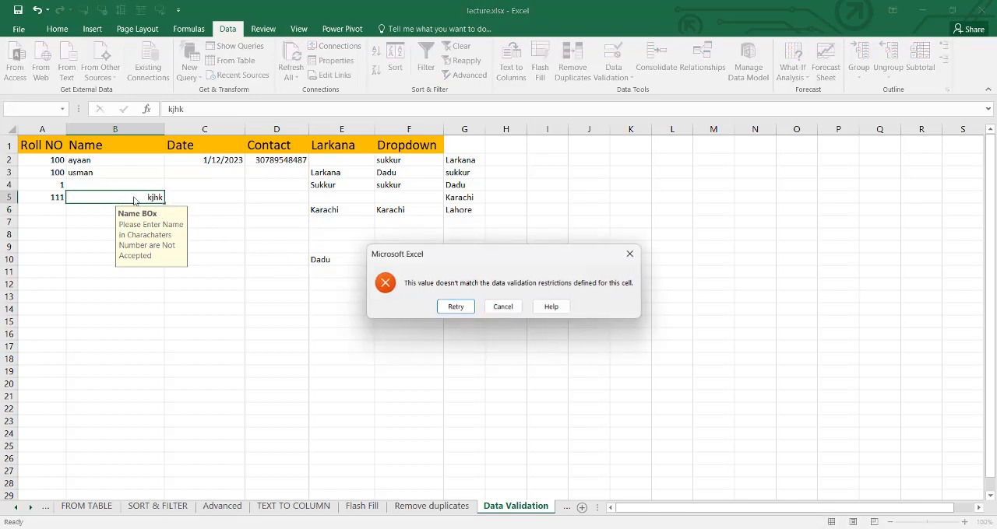
pyautogui.click(503, 307)
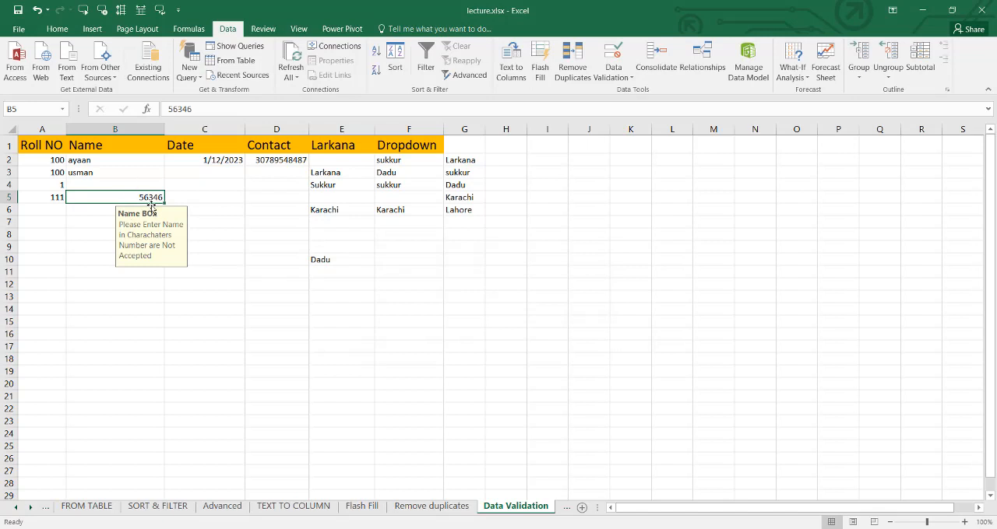
# - Clear the number from cell B5 in the Name column
pyautogui.press('Delete')
pyautogui.click(155, 310)
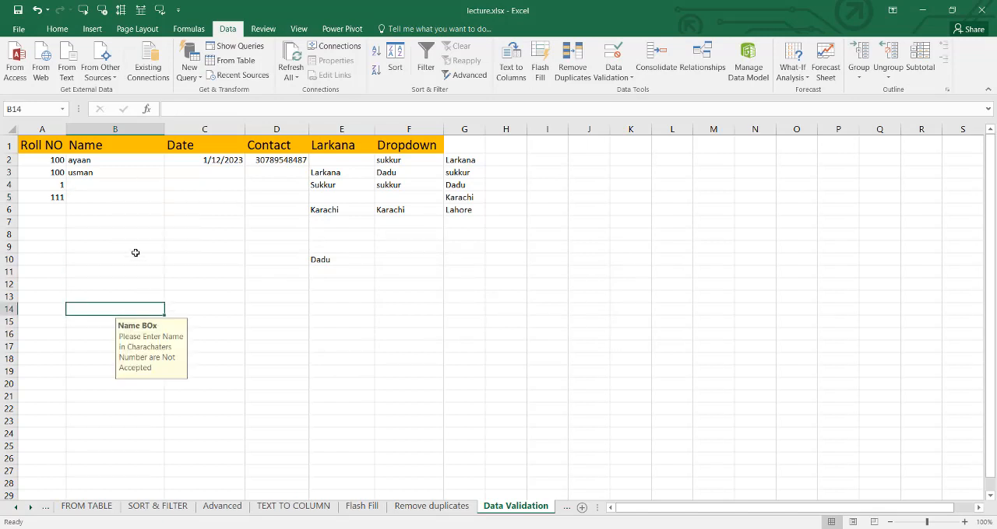
pyautogui.click(106, 186)
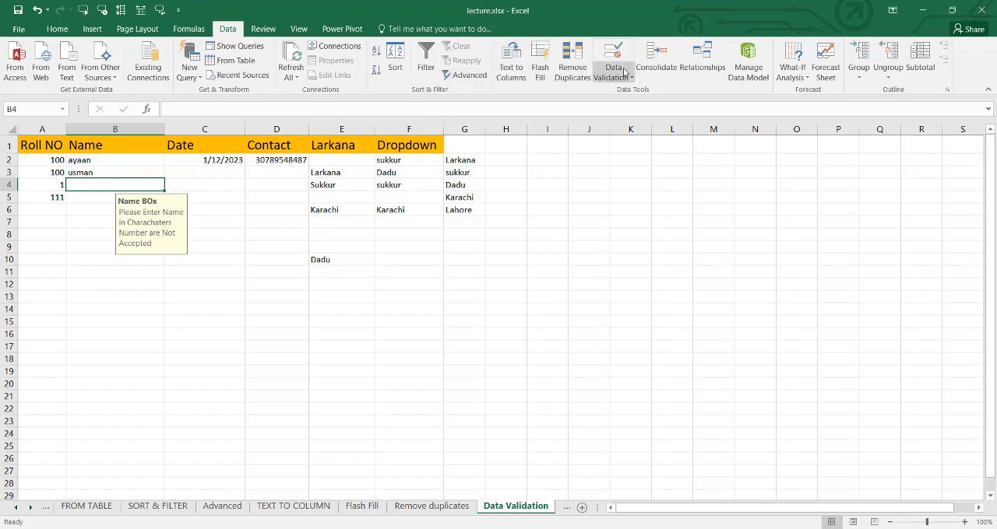
# - Open the error alert settings for the Name column's data validation, try the Warning and Information styles, and set the style to Stop
pyautogui.click(115, 129)
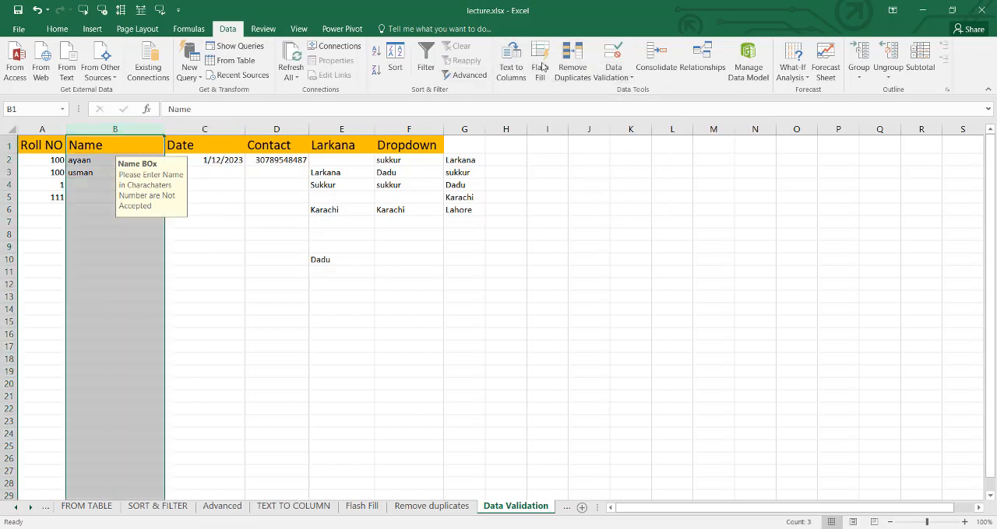
pyautogui.click(619, 77)
pyautogui.click(636, 97)
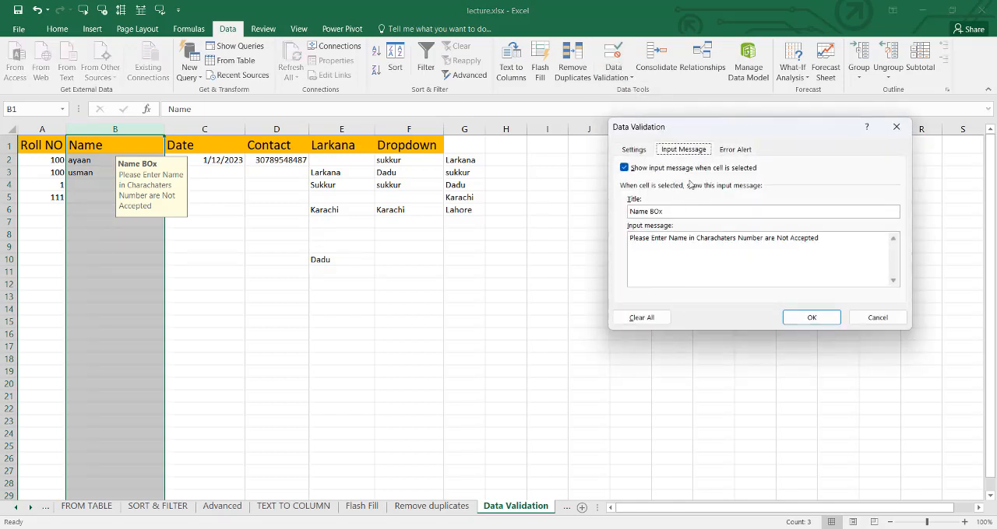
pyautogui.click(728, 150)
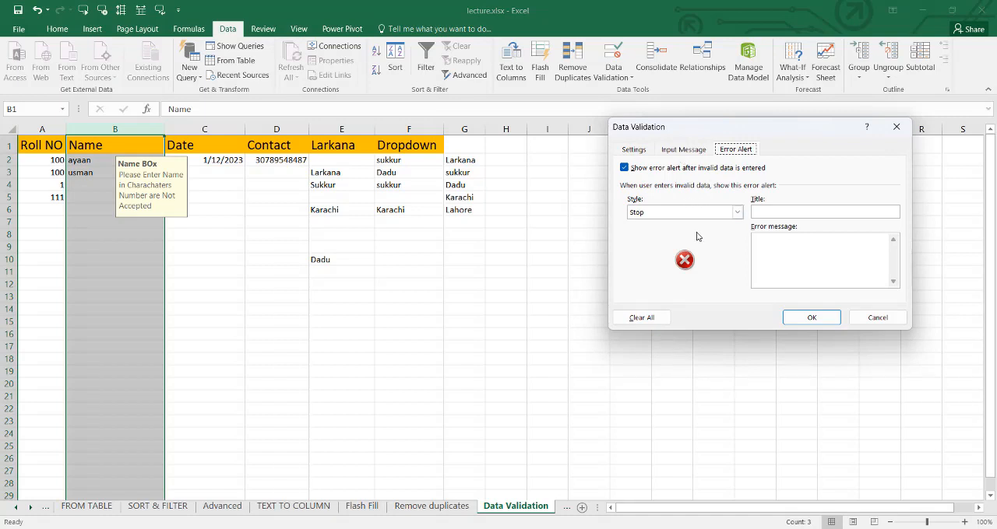
pyautogui.click(738, 213)
pyautogui.click(687, 234)
pyautogui.click(737, 214)
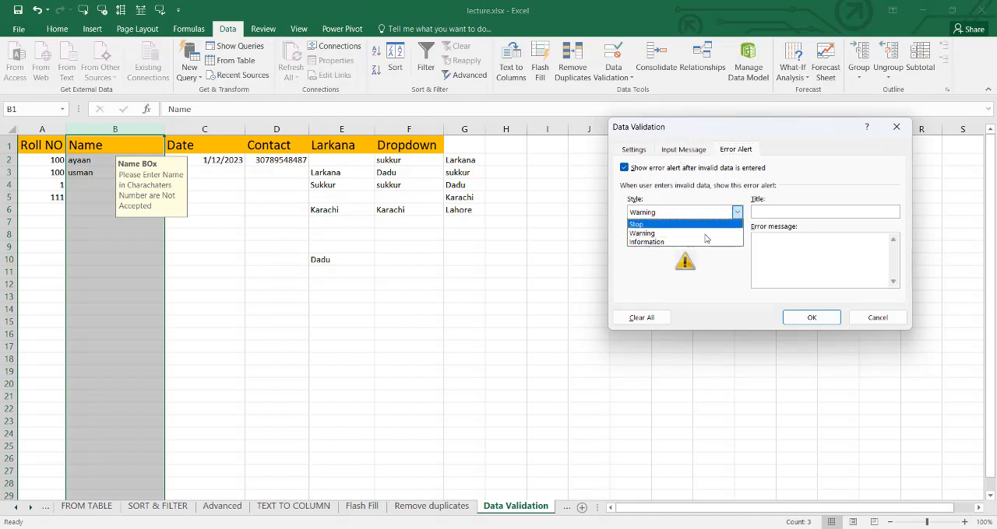
pyautogui.click(688, 243)
pyautogui.click(736, 213)
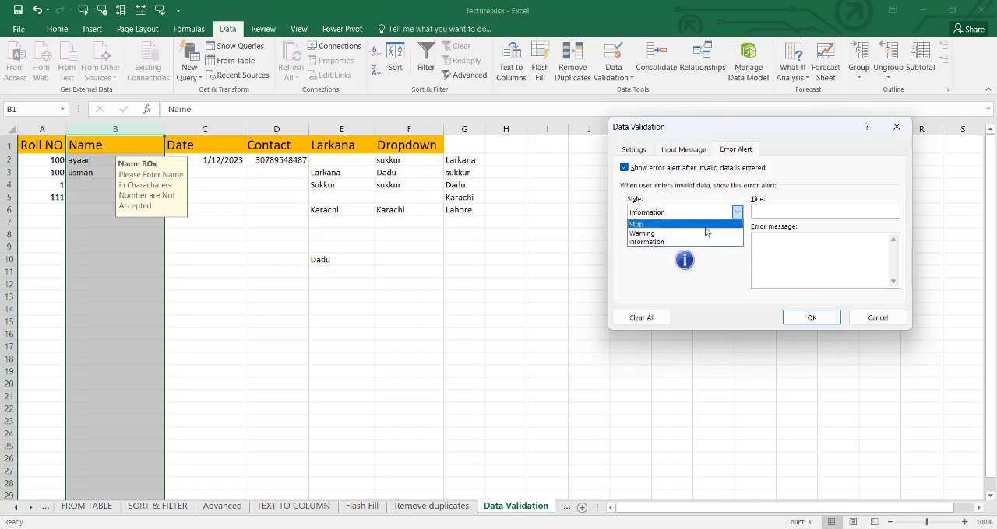
pyautogui.click(705, 225)
# - Title the Name column's error alert "Name Box Error"
pyautogui.click(770, 210)
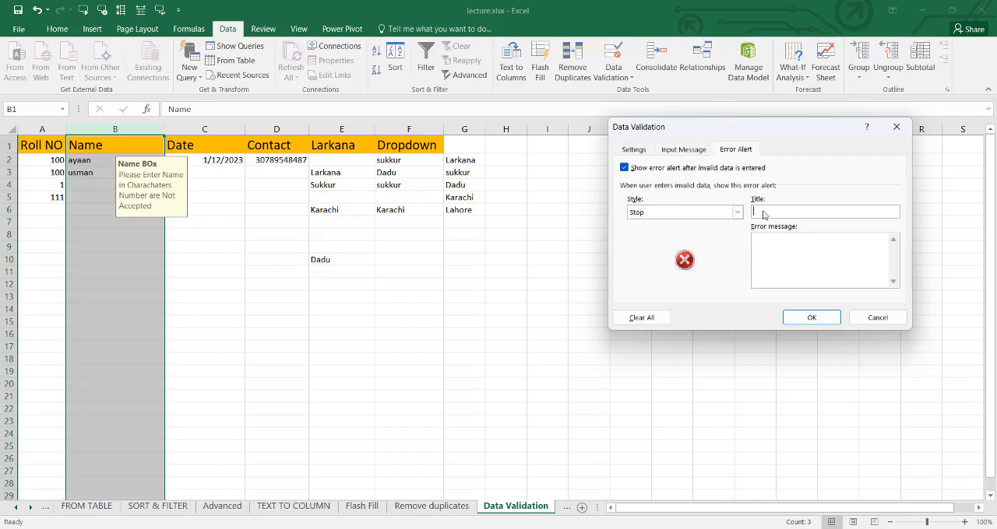
pyautogui.write('Name Box Error')
# - Set the error message to "You have entered invalid data please enter data in Charachaters from 5 to 15 charachaters" and apply the validation
pyautogui.click(794, 243)
pyautogui.write('You have entered ')
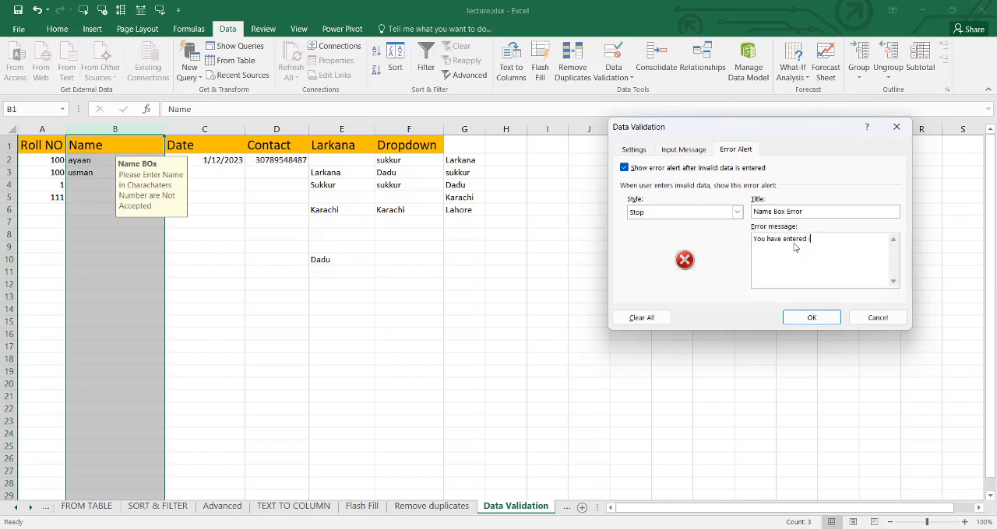
pyautogui.write('inv')
pyautogui.write('vali')
pyautogui.write('er')
pyautogui.write(' data in Charachaters')
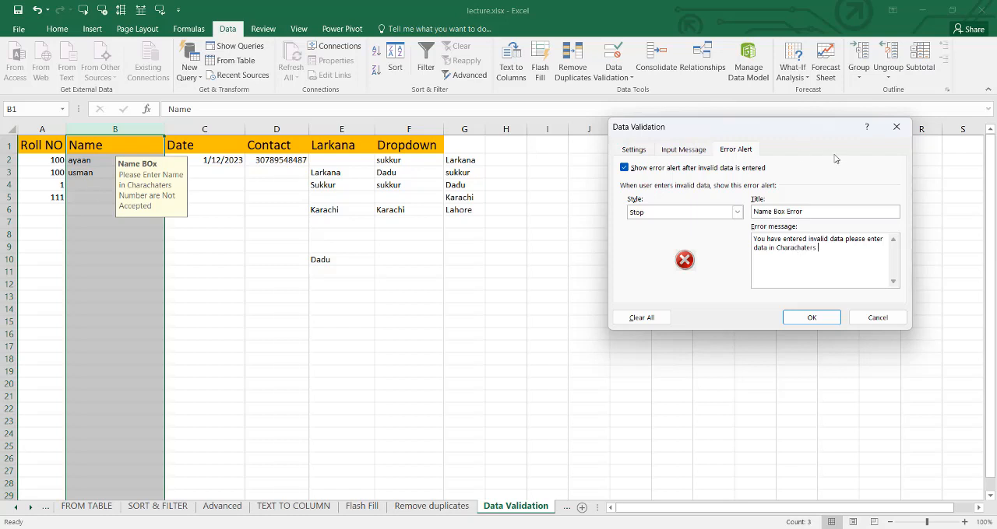
pyautogui.write('rom')
pyautogui.write('5 to 15 charachaters')
pyautogui.click(812, 317)
# - Test the Name column's validation by entering "fdgfd" in B8
pyautogui.click(88, 235)
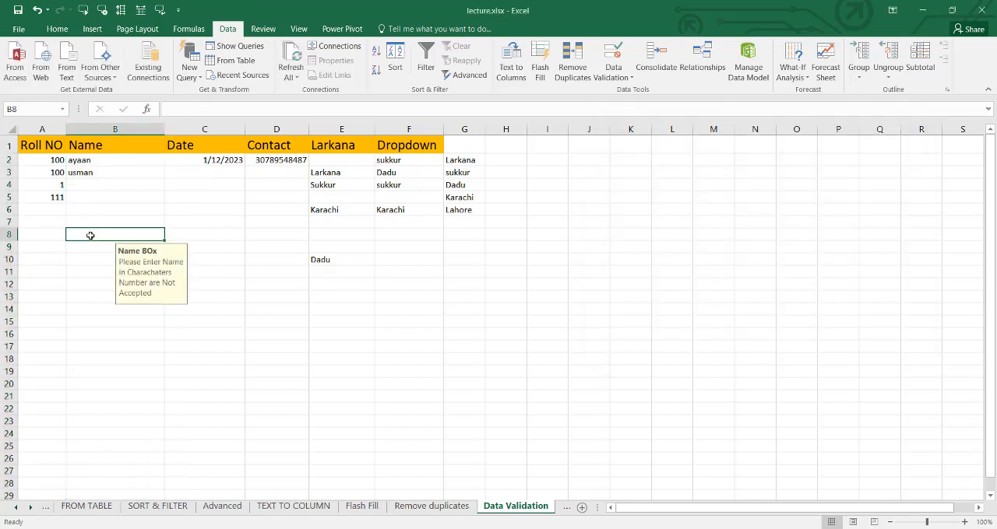
pyautogui.write('fdgfd')
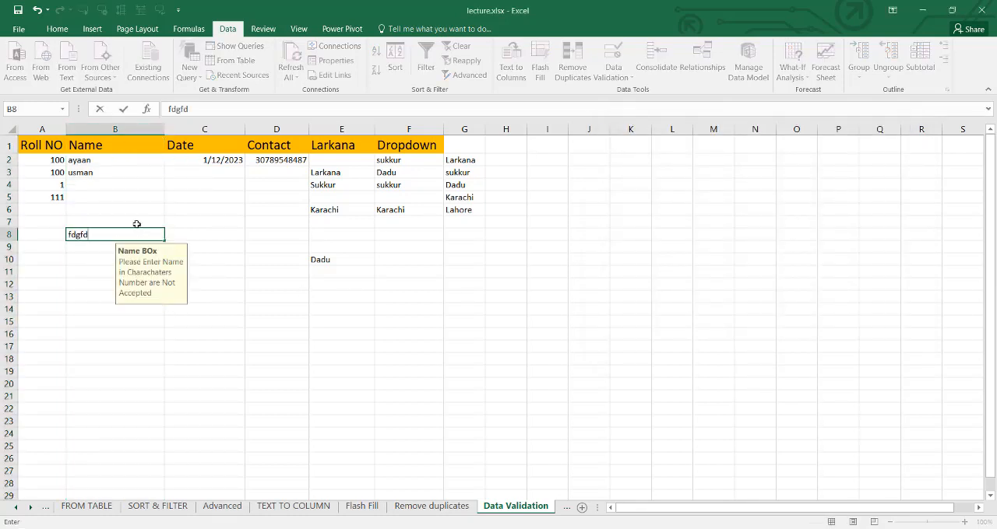
pyautogui.press('Return')
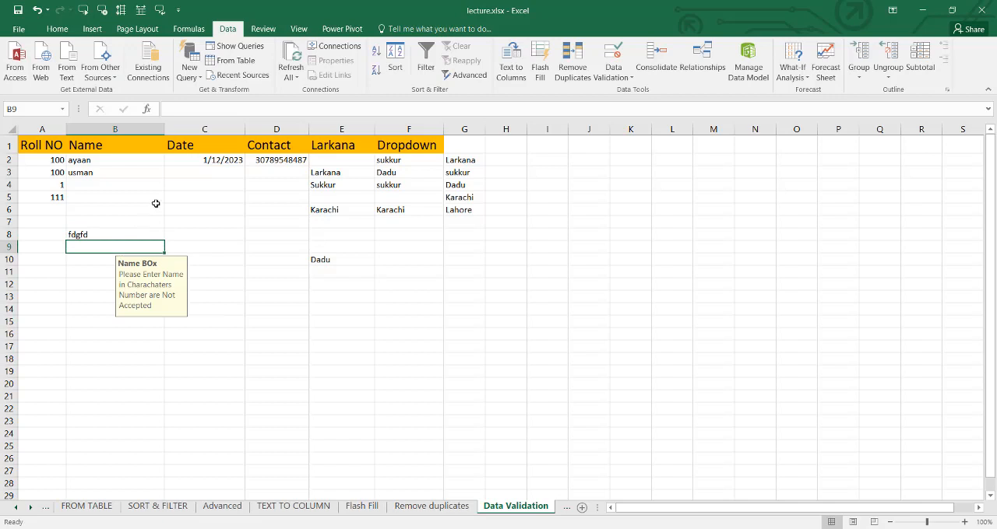
# - Try to replace the text in B8 with the four-letter entry "fave" to test the custom error alert, and cancel the entry
pyautogui.click(117, 232)
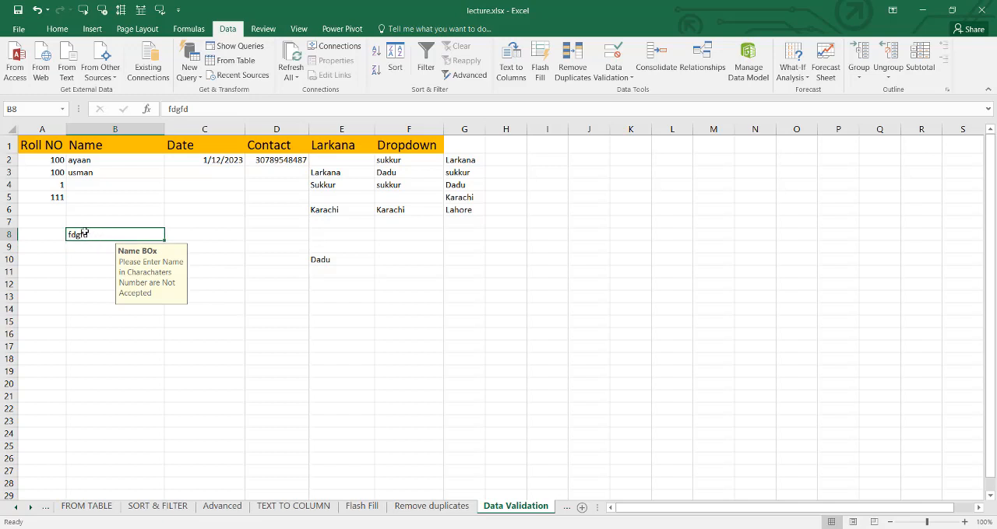
pyautogui.click(84, 221)
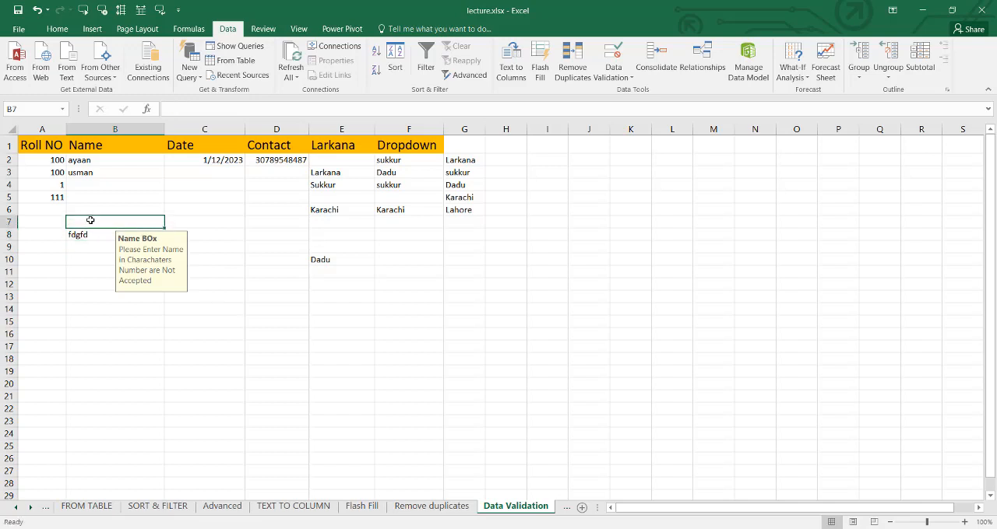
pyautogui.click(90, 238)
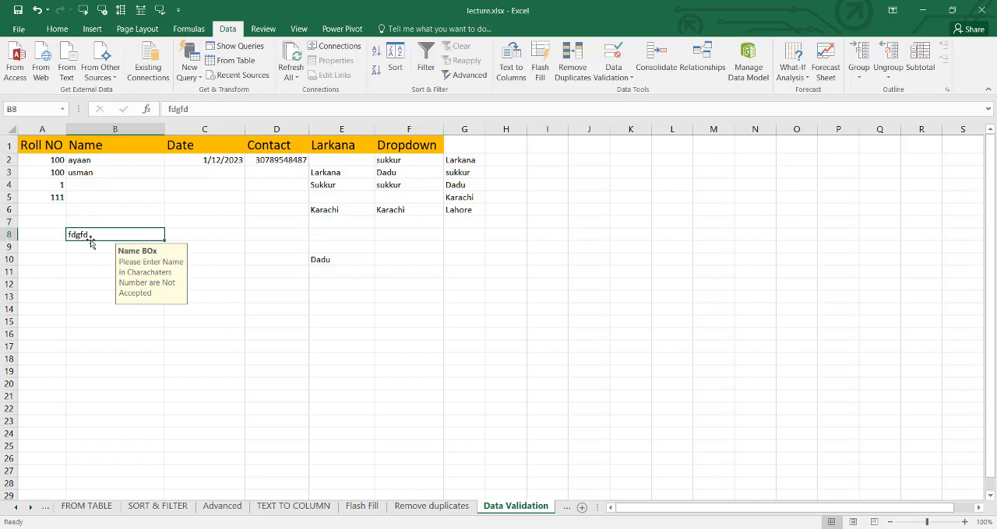
pyautogui.write('fa')
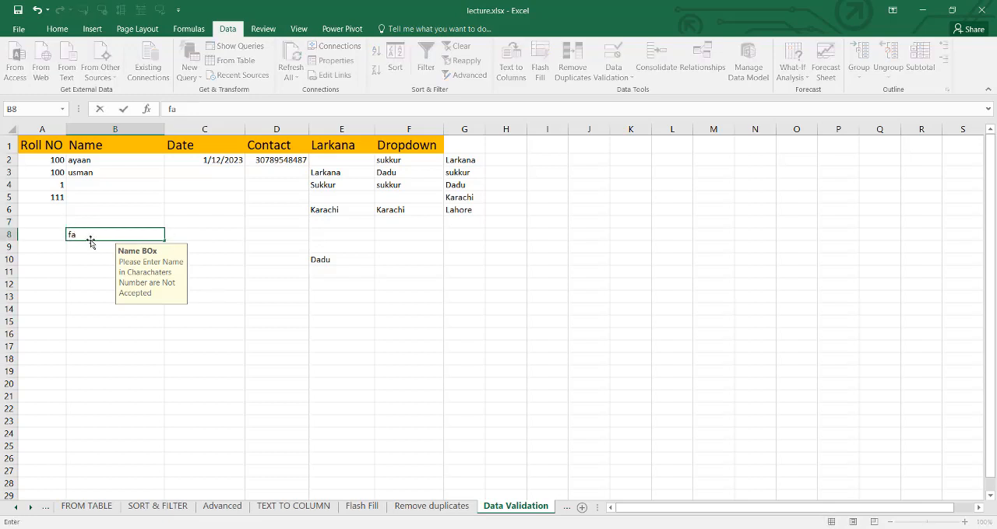
pyautogui.write('ve')
pyautogui.press('Return')
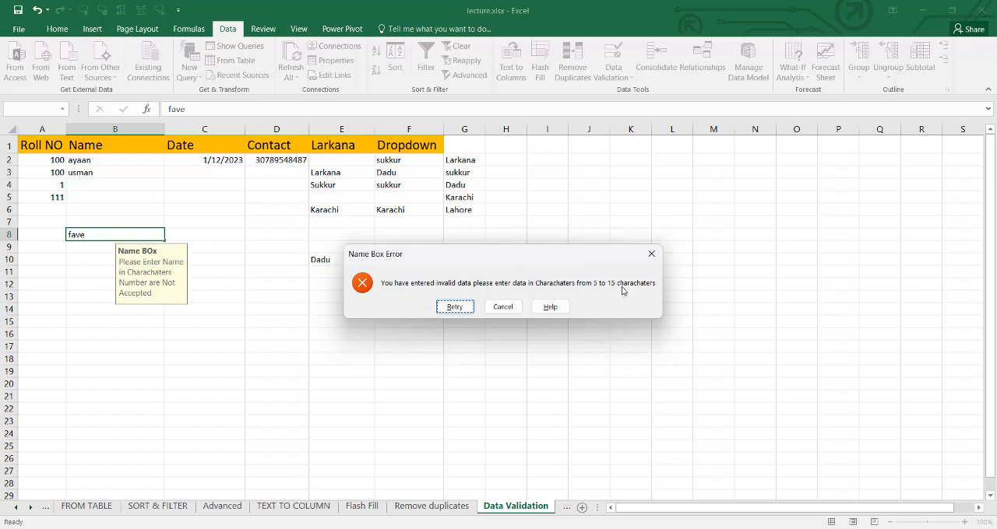
pyautogui.click(503, 307)
# - Replace the entry in B8 with a six-letter first name
pyautogui.press('BackSpace')
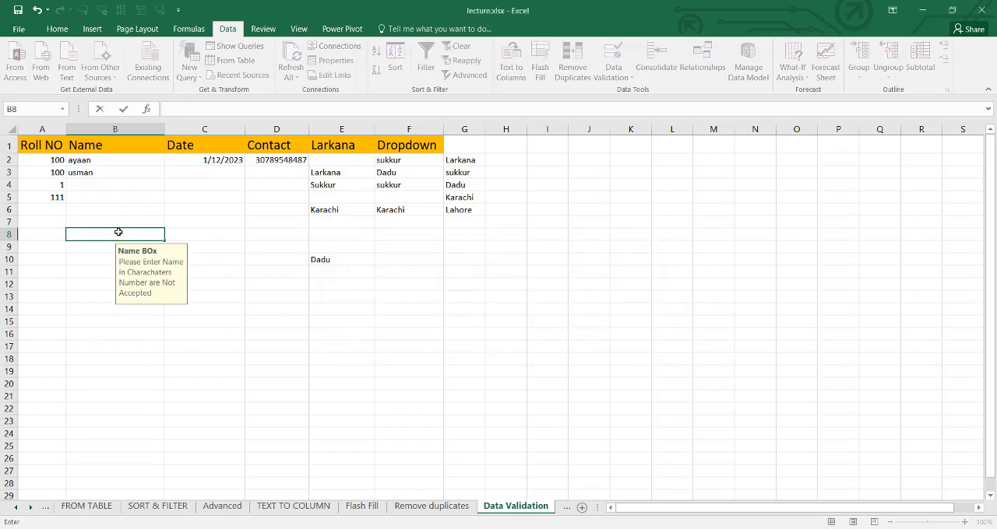
pyautogui.write('faheem')
pyautogui.press('Return')
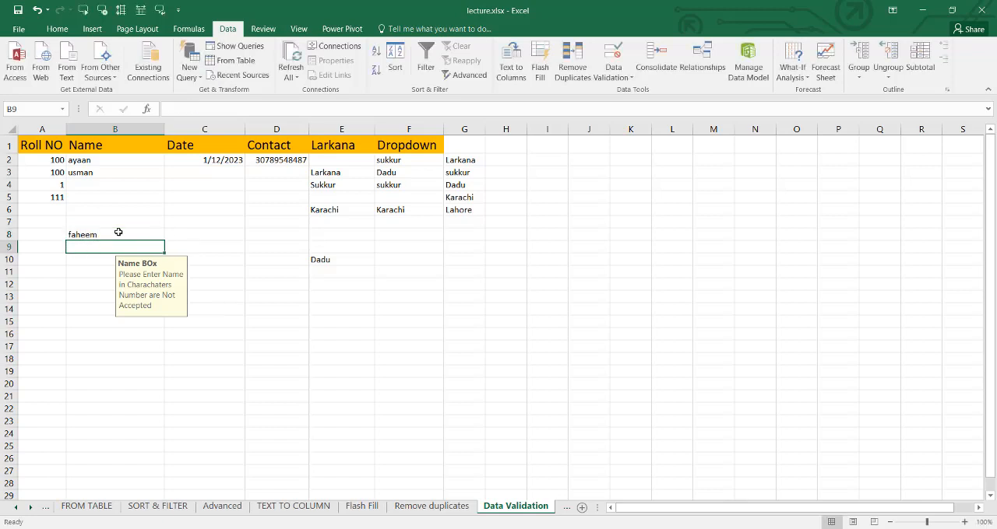
# - Try to enter the number 6785 in B9 to test the custom error alert, and cancel the entry
pyautogui.write('6785')
pyautogui.press('Return')
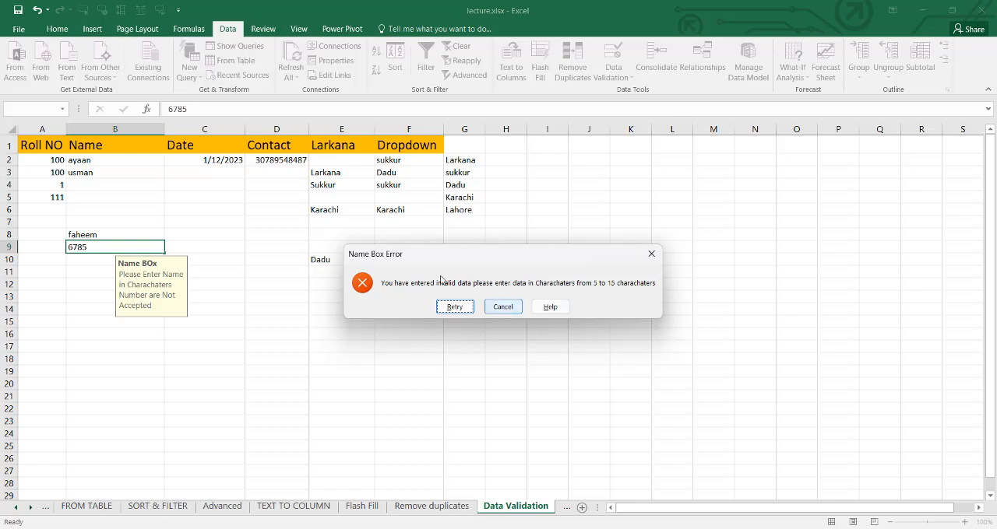
pyautogui.click(502, 307)
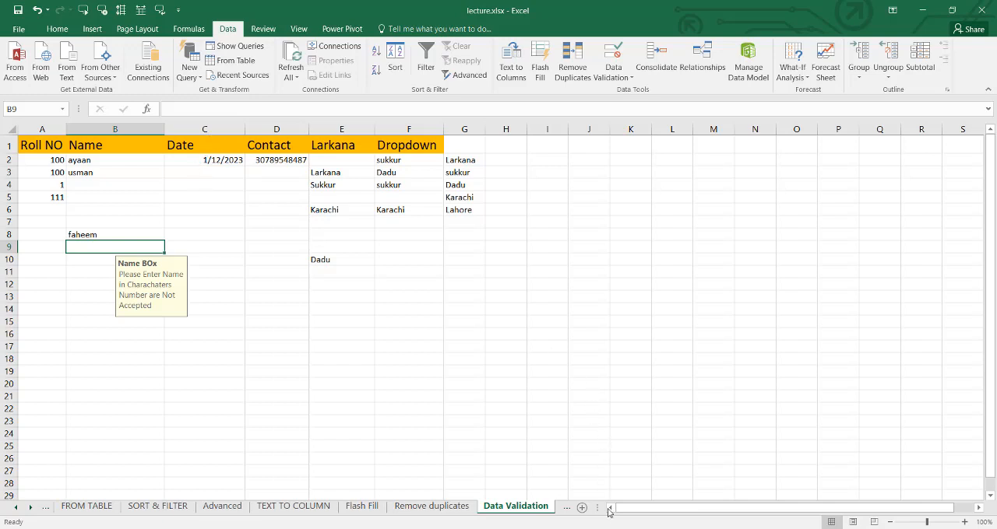
pyautogui.moveTo(646, 528)
pyautogui.click(938, 528)
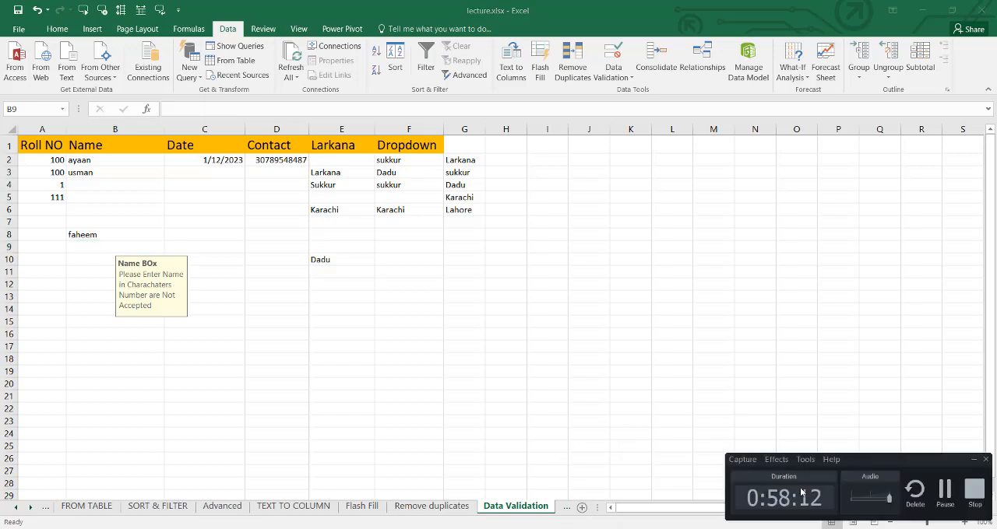
pyautogui.click(943, 489)
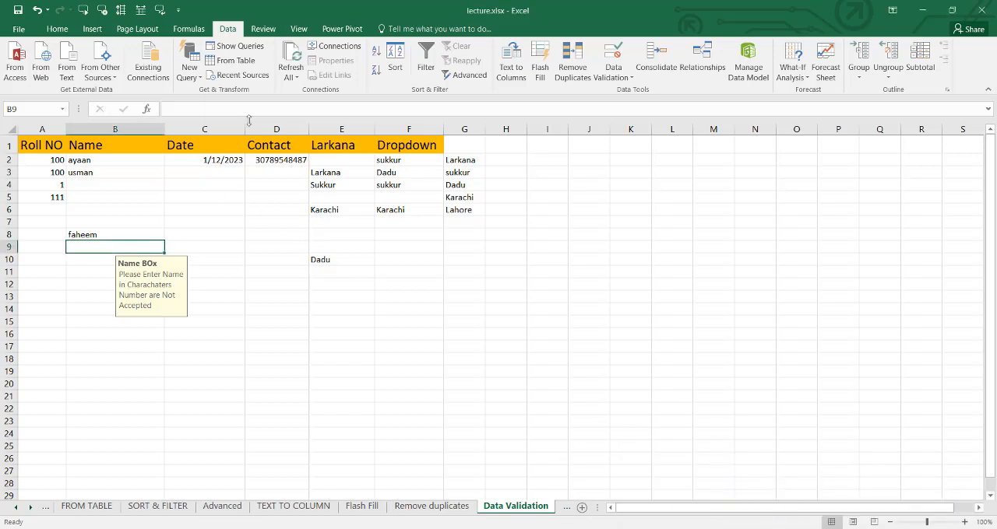
pyautogui.click(614, 75)
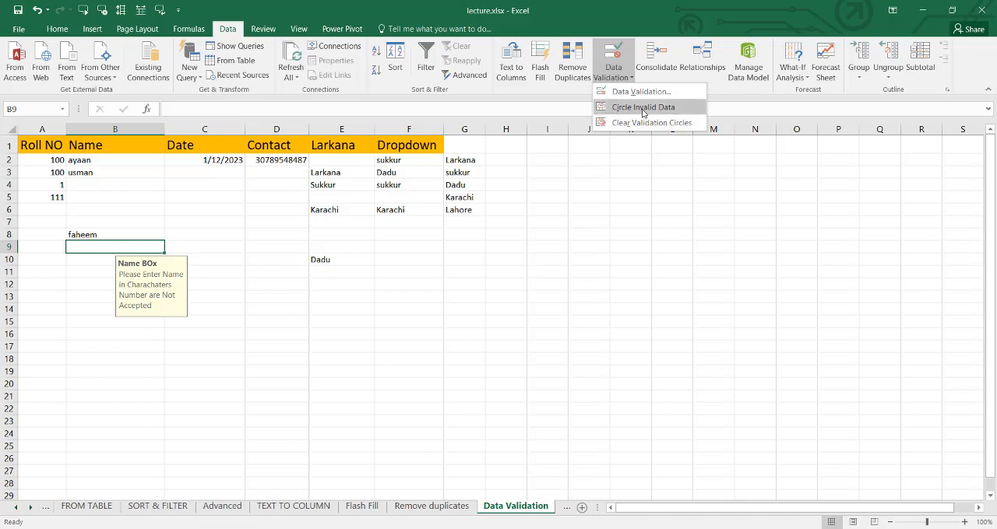
pyautogui.click(339, 267)
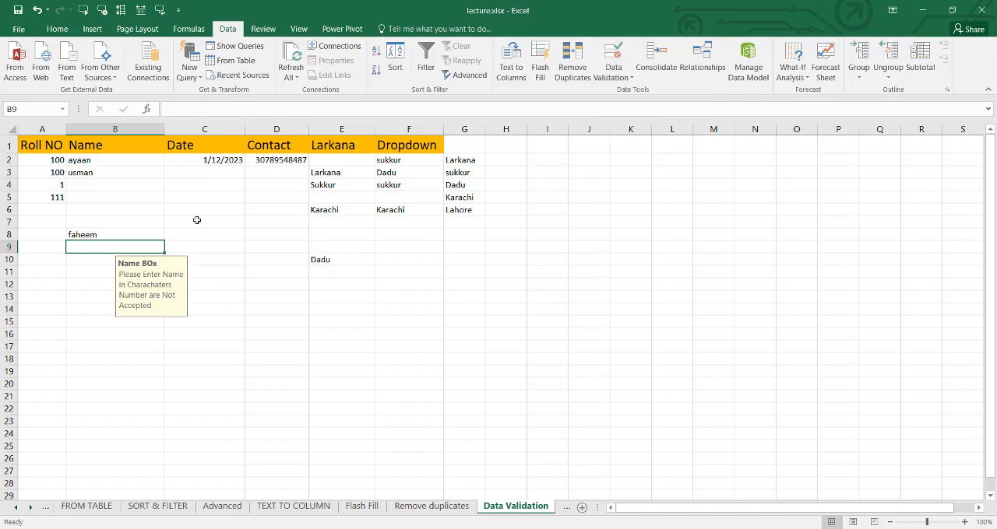
# - Erase the existing data validation settings from the range A2:G11 so that it allows any value
pyautogui.moveTo(44, 160); pyautogui.dragTo(452, 273)
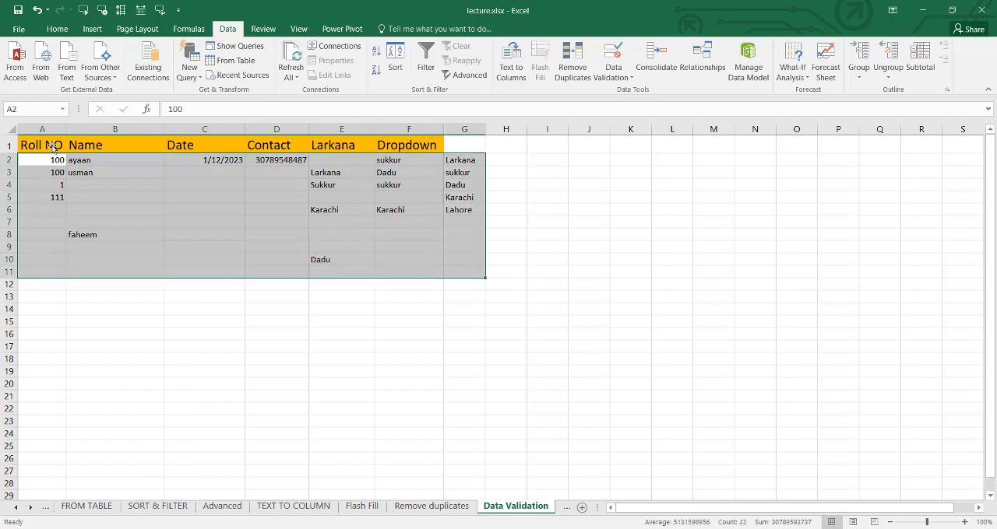
pyautogui.click(629, 76)
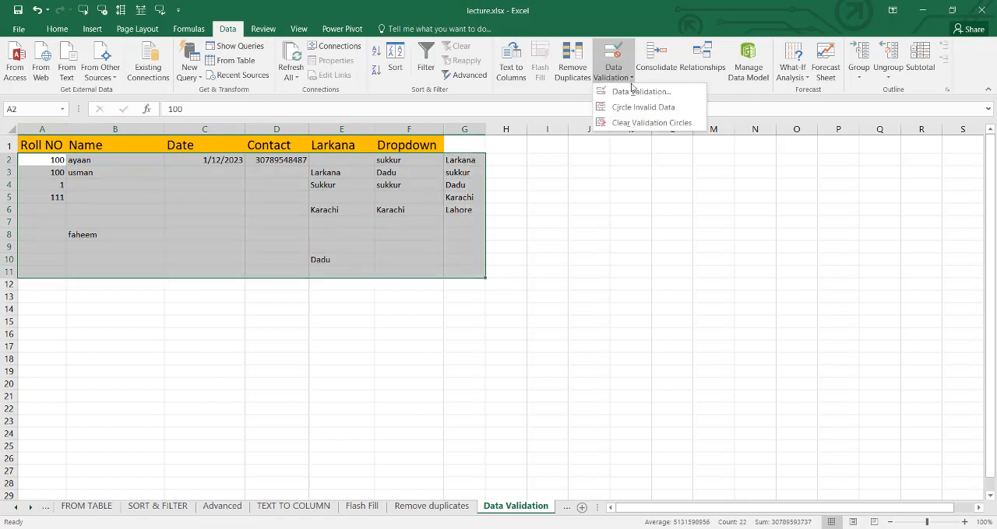
pyautogui.click(635, 92)
pyautogui.click(483, 309)
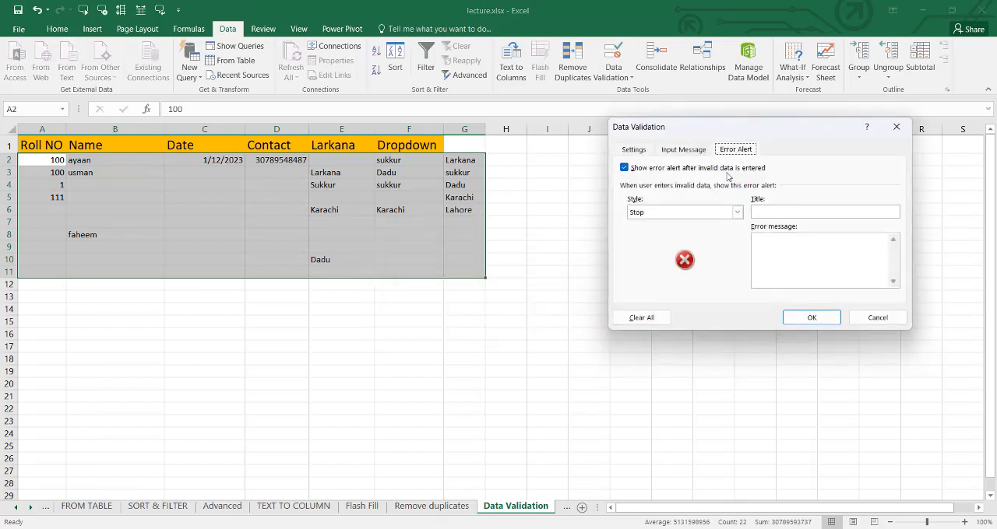
pyautogui.click(691, 152)
pyautogui.click(637, 151)
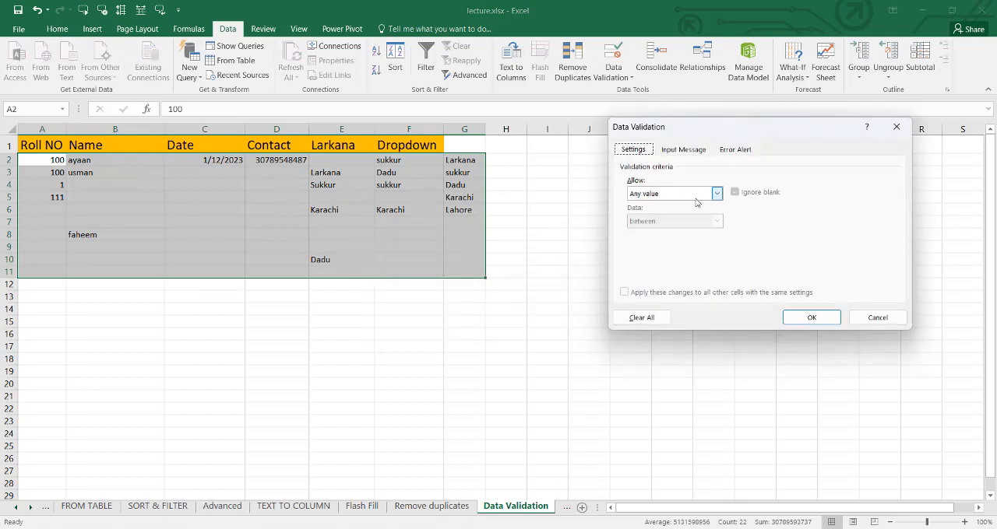
pyautogui.click(806, 318)
pyautogui.click(212, 204)
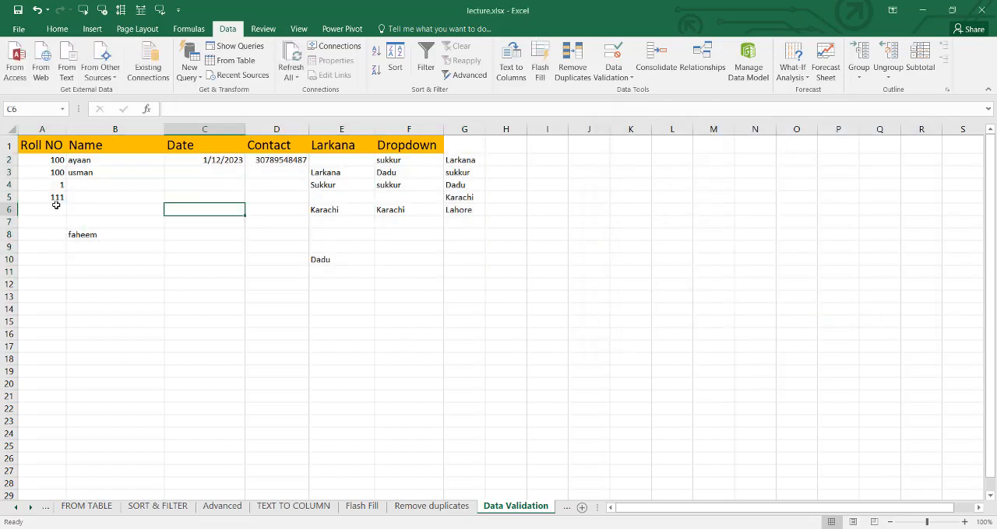
# - Enter the text "khgkg" in A6 to test data entry without validation
pyautogui.click(56, 207)
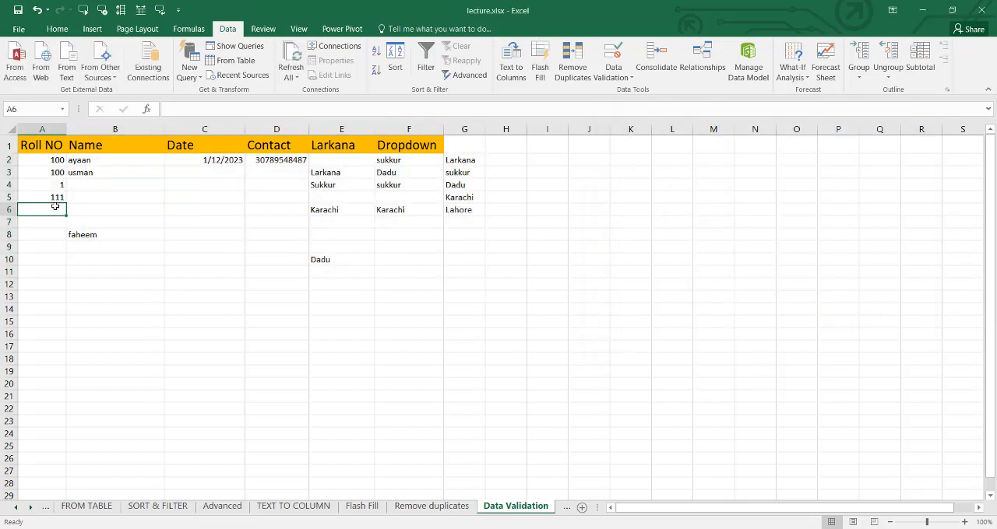
pyautogui.write('khgkg')
pyautogui.press('Return')
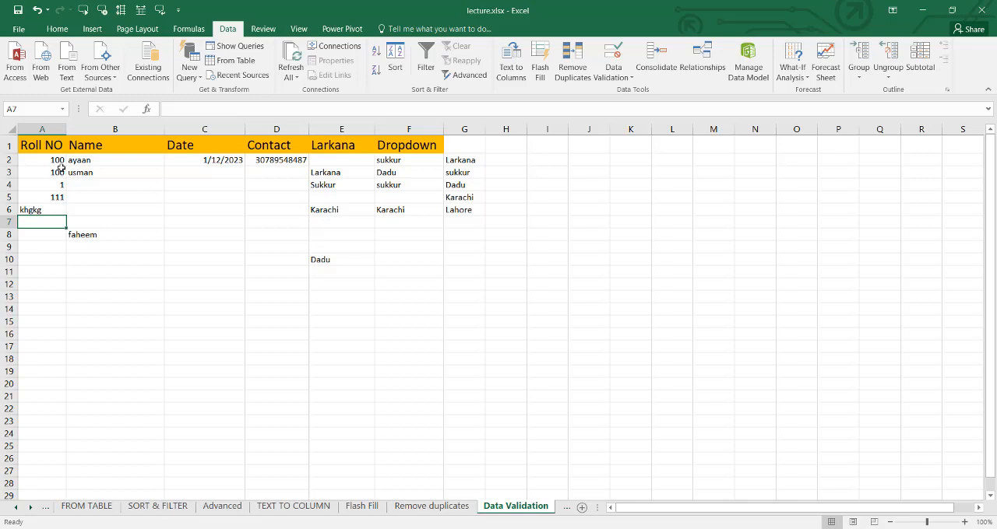
# - Clear all the contents of the range A2:G12 below the header row
pyautogui.moveTo(56, 160); pyautogui.dragTo(459, 281)
pyautogui.press('Delete')
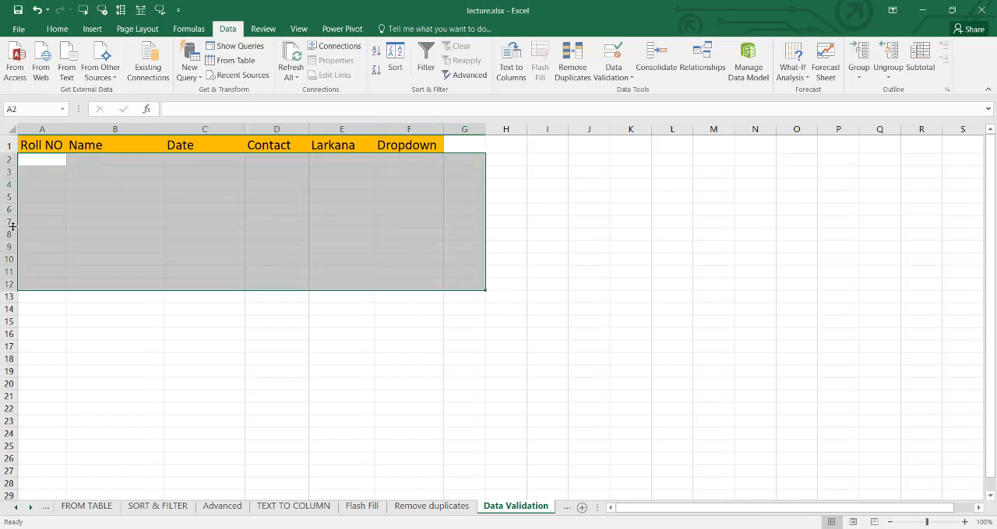
pyautogui.click(36, 169)
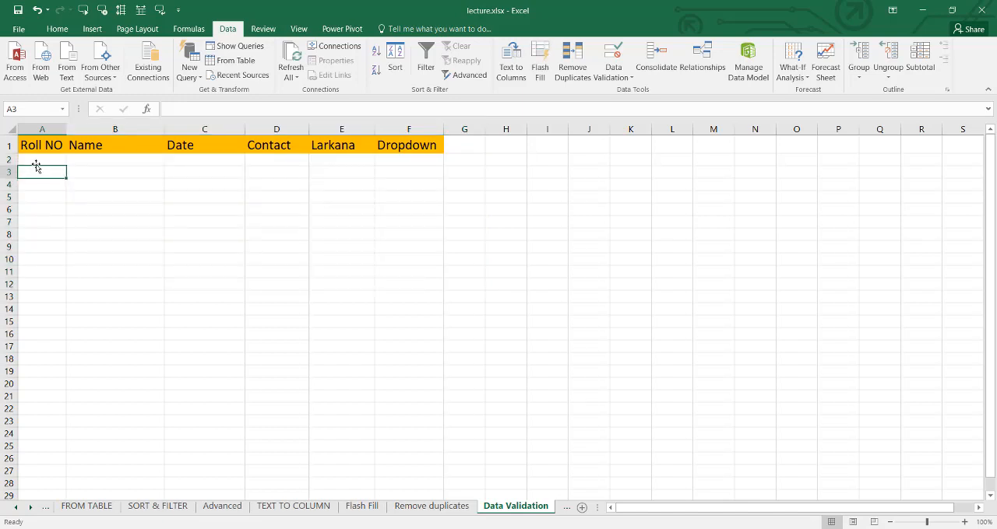
# - Fill the Roll NO column from A2 to A6 with 542, 14, 235, 65 and 35
pyautogui.click(37, 160)
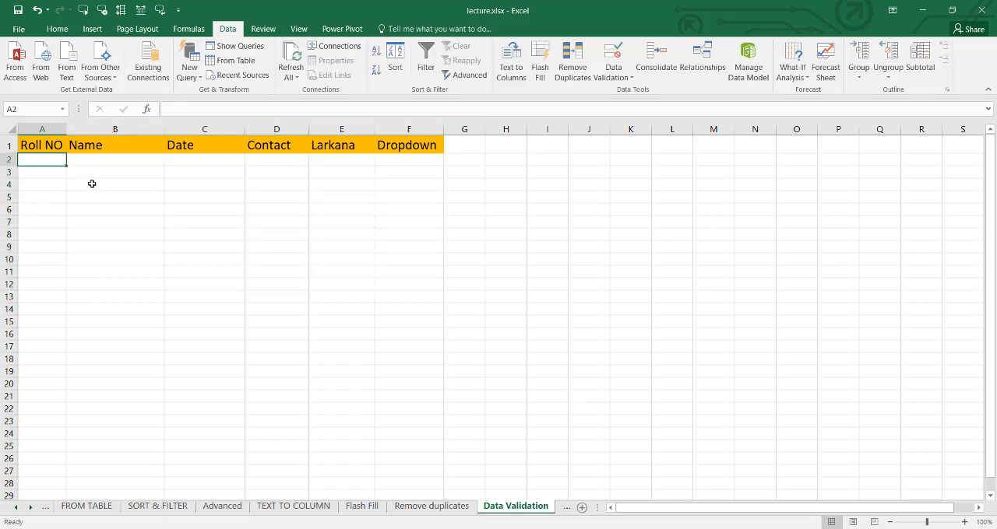
pyautogui.write('542')
pyautogui.press('Return')
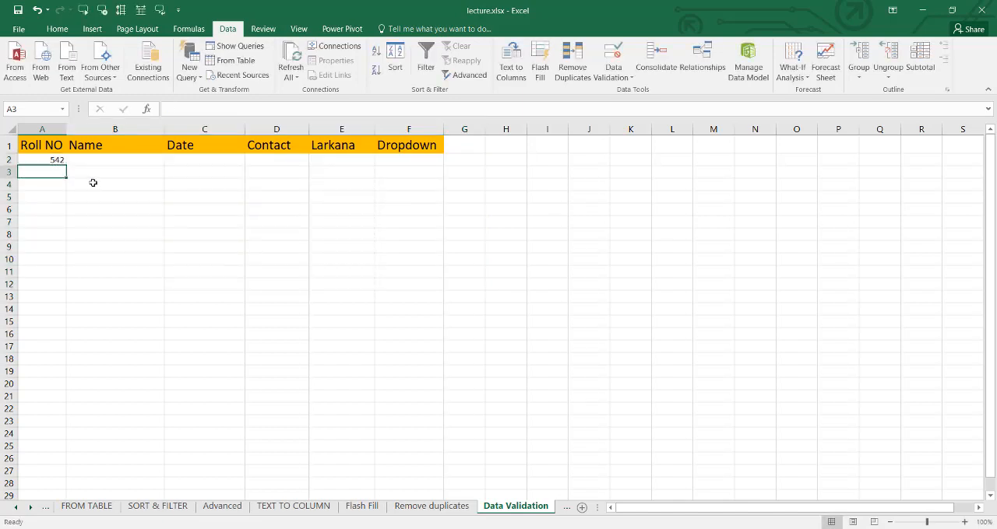
pyautogui.write('14')
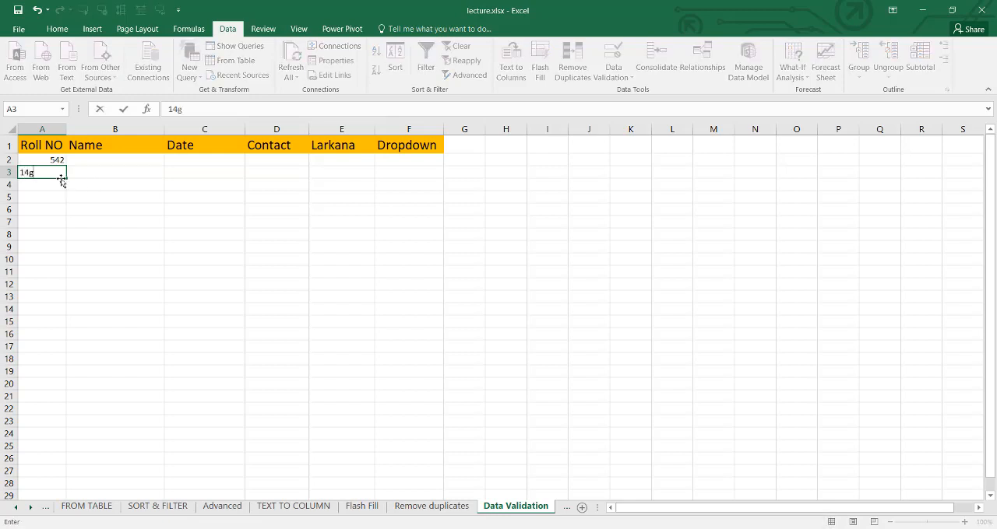
pyautogui.press('Return')
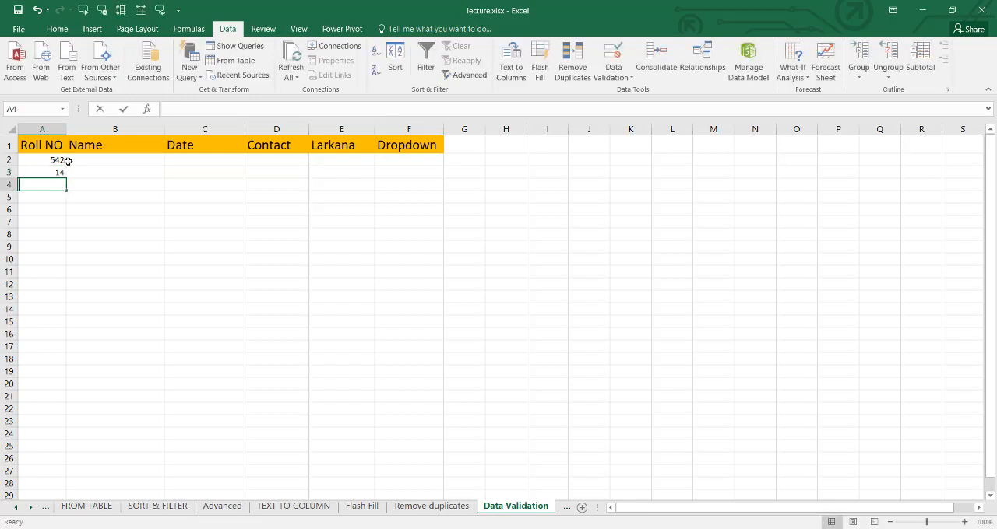
pyautogui.write('235')
pyautogui.press('Return')
pyautogui.write('65')
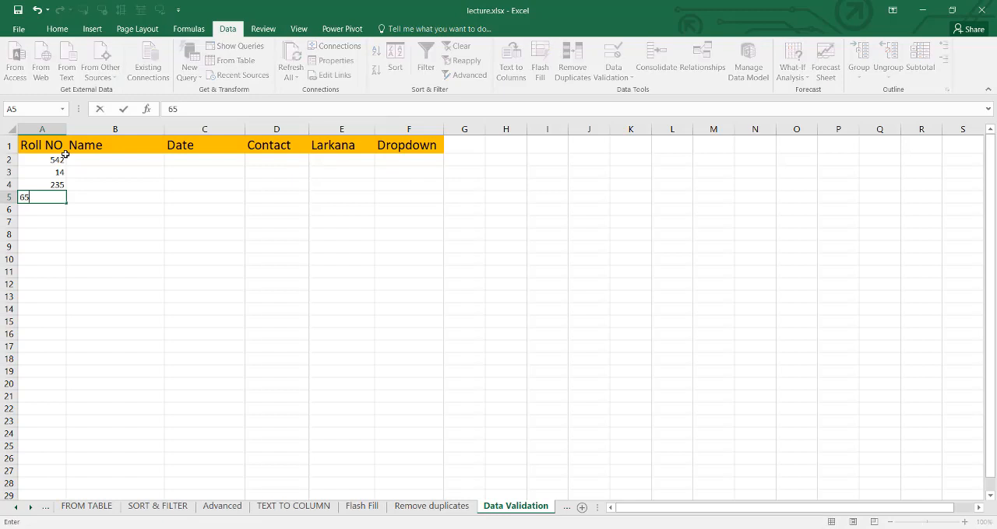
pyautogui.press('Return')
pyautogui.write('35jm')
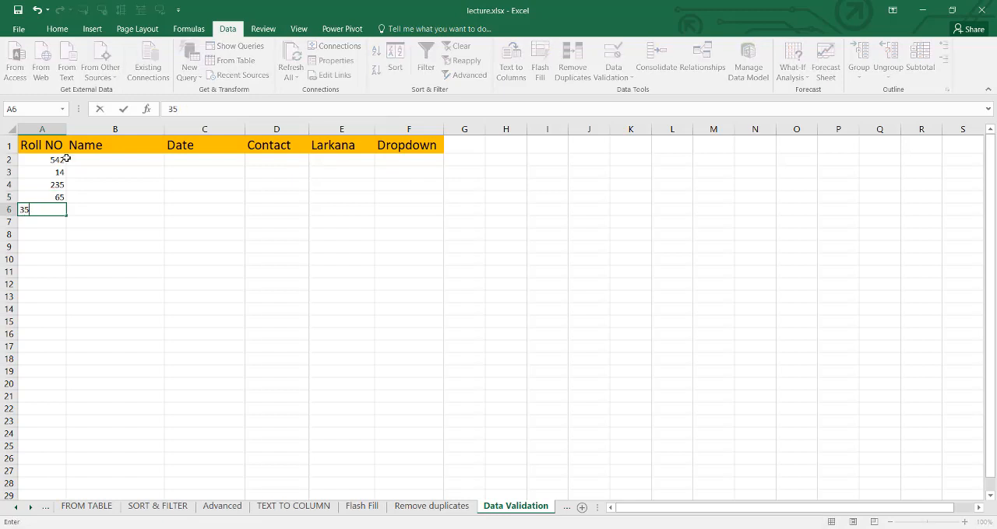
pyautogui.press('Return')
# - Fill the Name column from B2 to B6 with five different first names
pyautogui.click(104, 161)
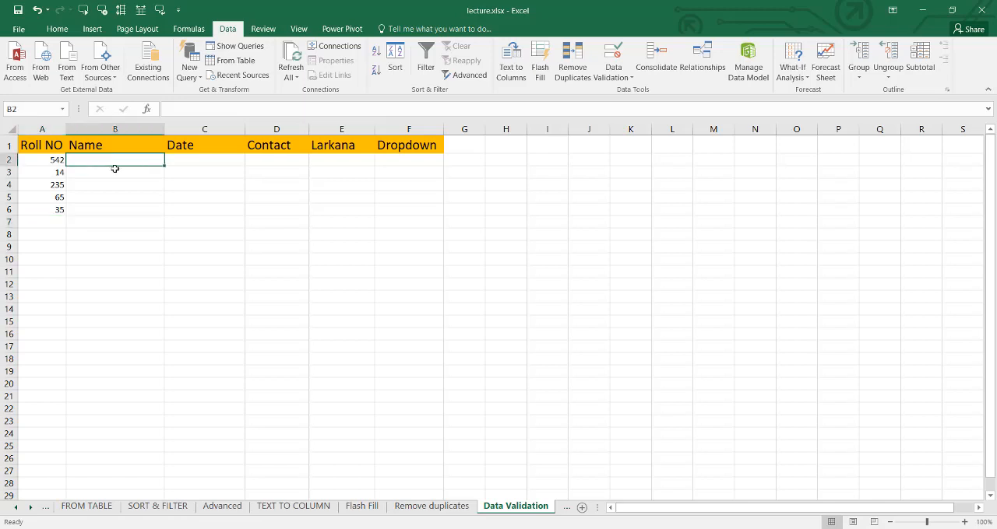
pyautogui.write('a')
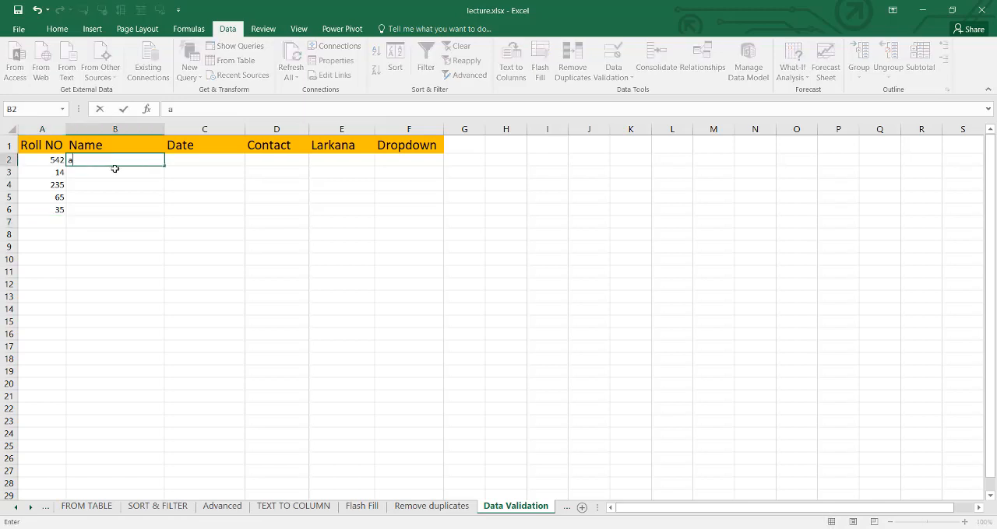
pyautogui.write('yaan')
pyautogui.press('Return')
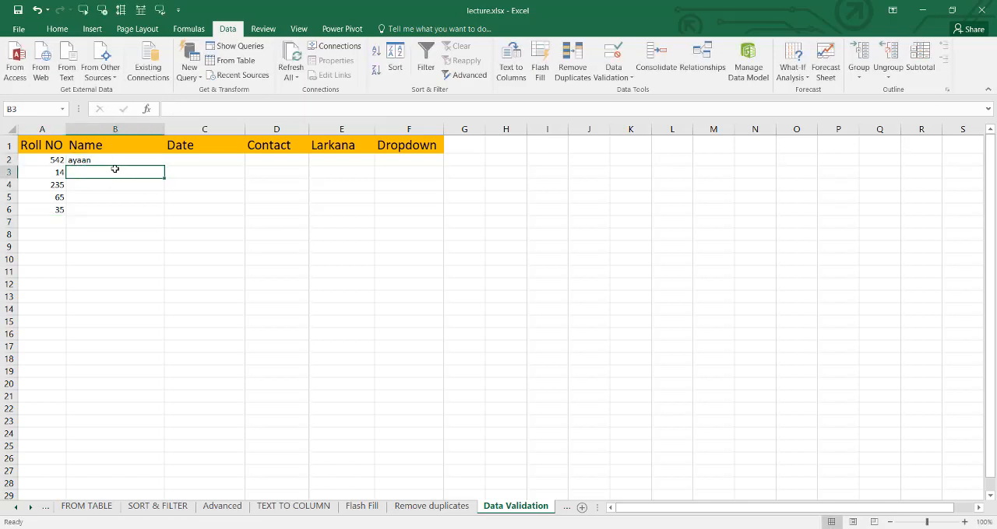
pyautogui.write('abad')
pyautogui.press('Return')
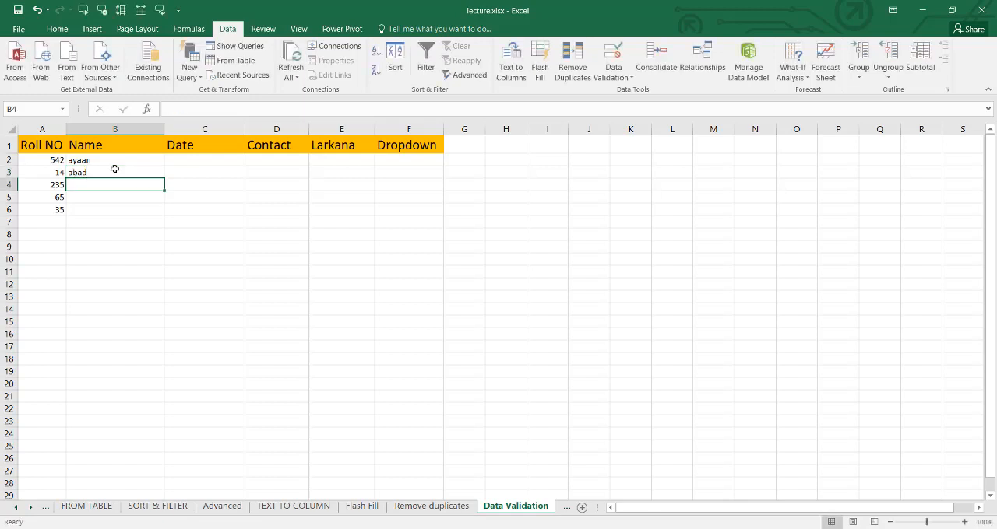
pyautogui.write('saeed')
pyautogui.press('Return')
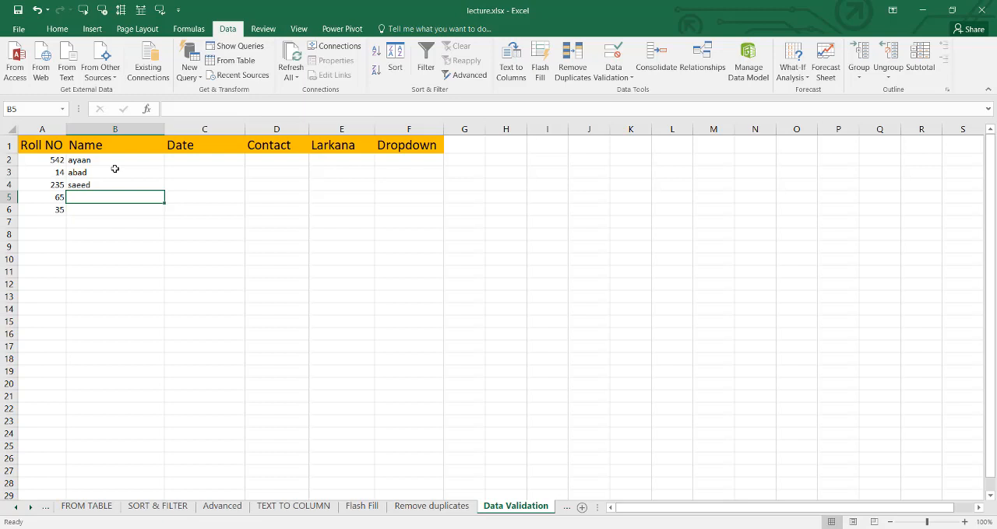
pyautogui.write('us')
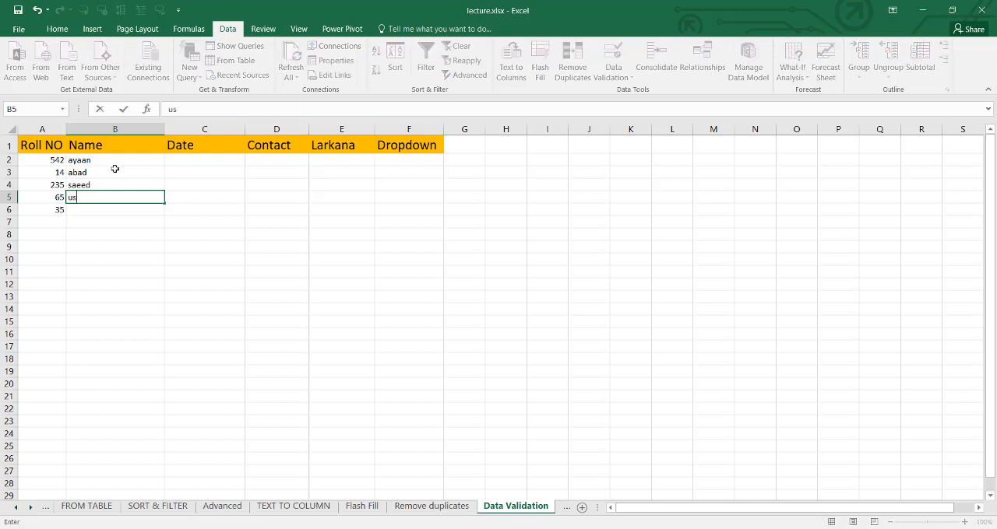
pyautogui.write('man')
pyautogui.press('Return')
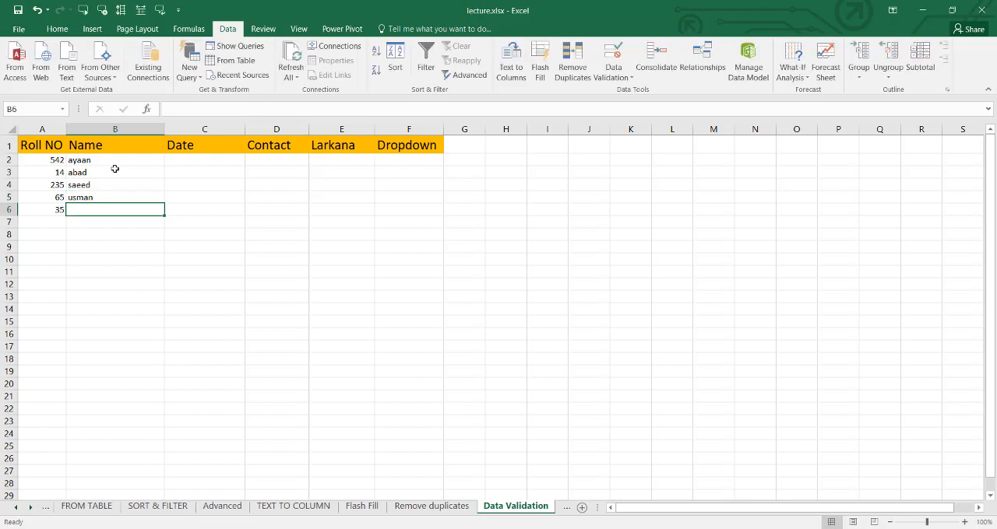
pyautogui.write('tar')
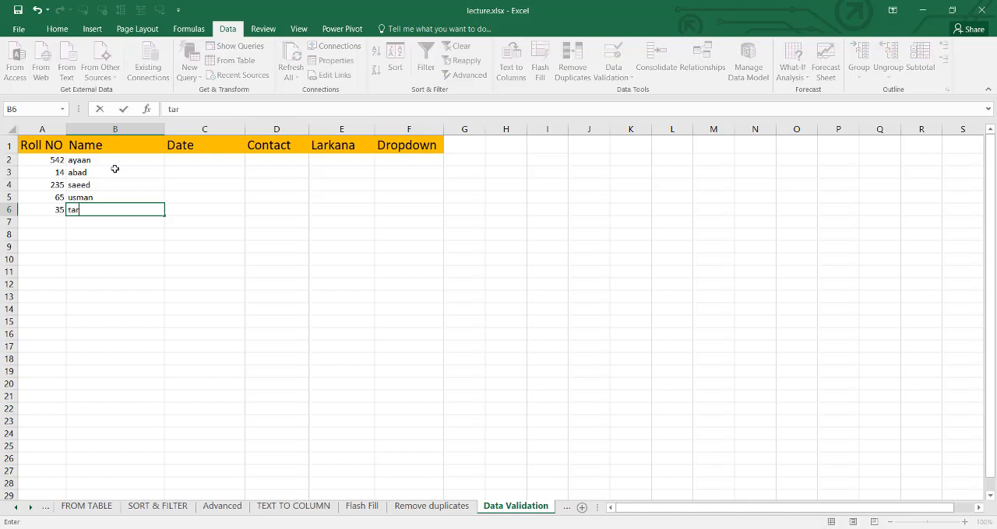
pyautogui.write('iq')
pyautogui.press('Return')
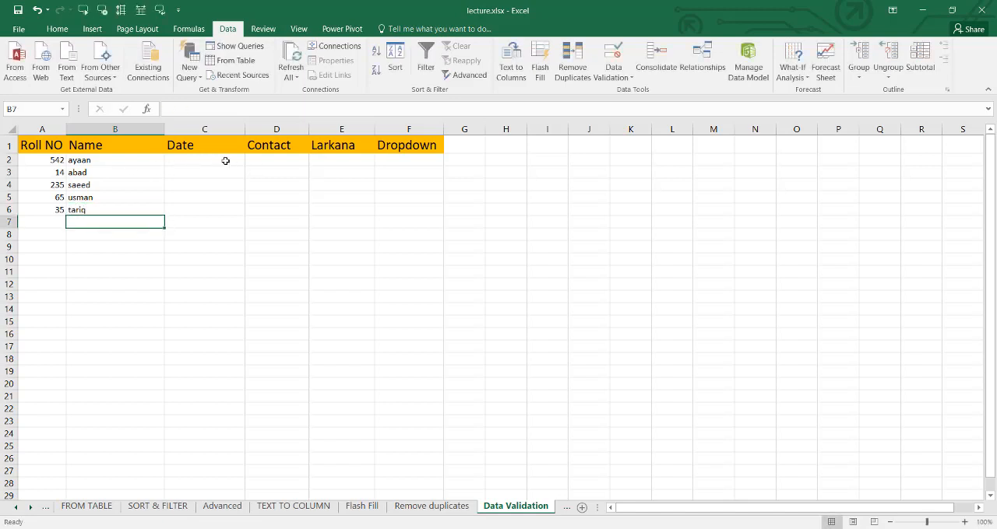
# - Fill the Date column from C2 to C6 with the numbers 256, 44, 144, 65 and 95
pyautogui.click(267, 164)
pyautogui.click(338, 162)
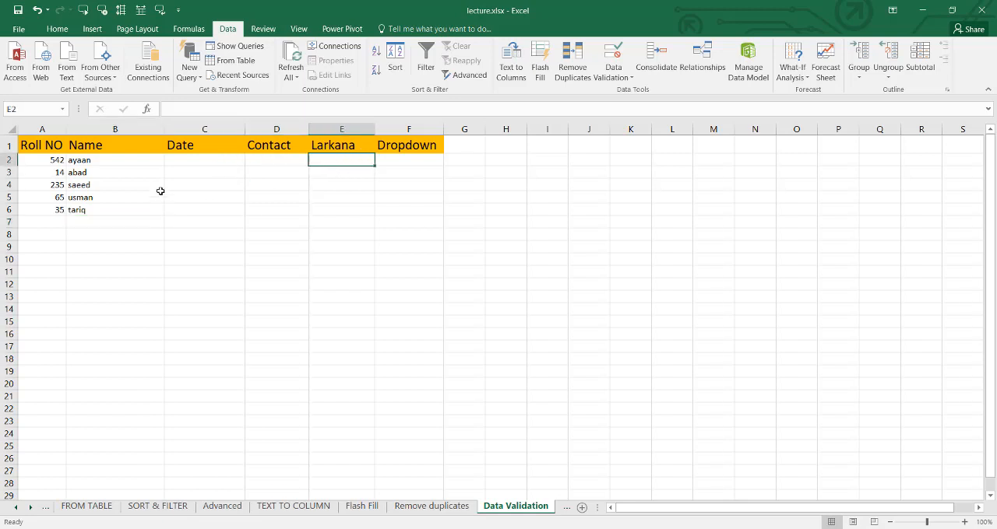
pyautogui.click(224, 159)
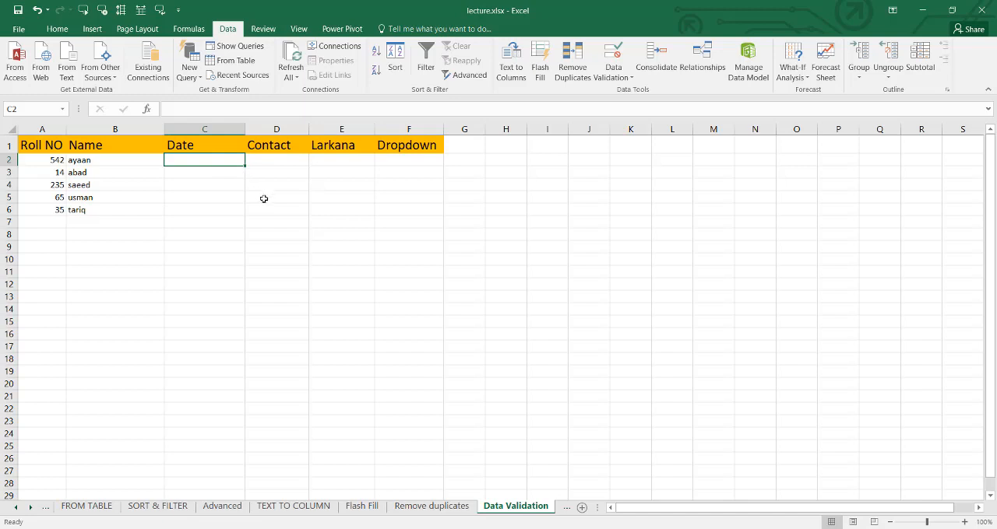
pyautogui.write('256')
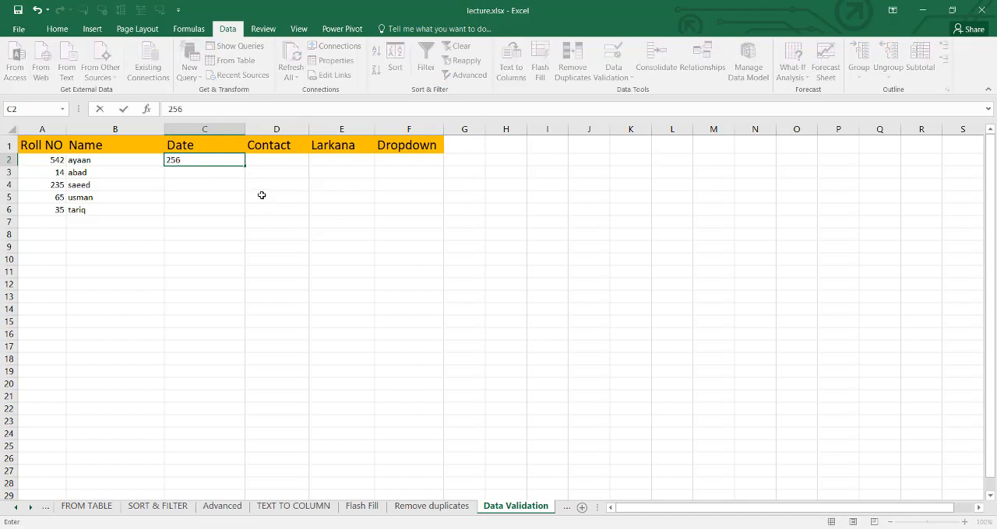
pyautogui.press('Return')
pyautogui.write('44')
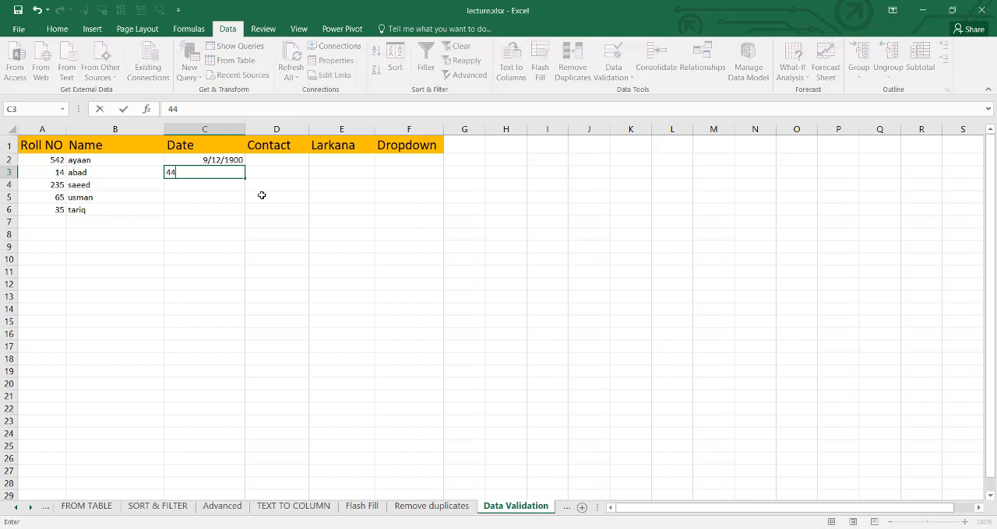
pyautogui.press('Return')
pyautogui.write('144')
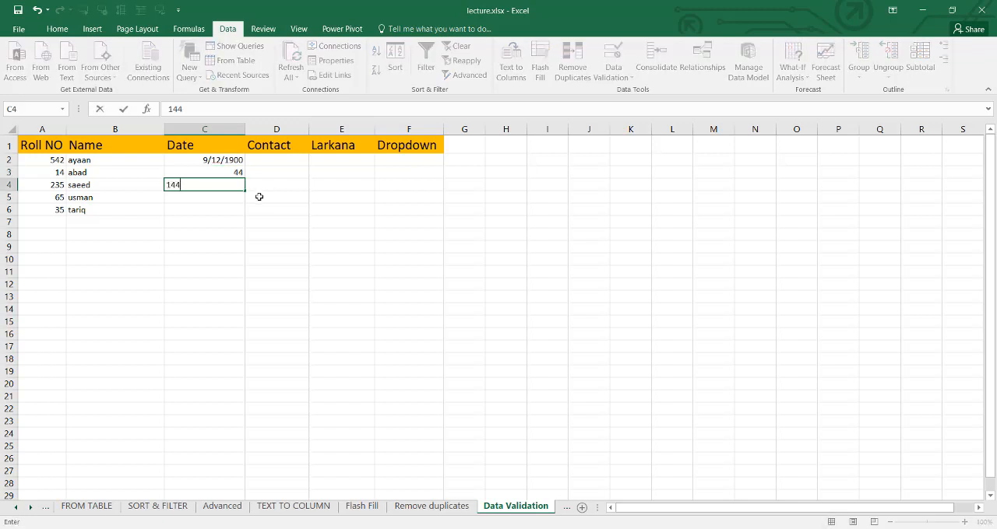
pyautogui.press('Return')
pyautogui.write('65')
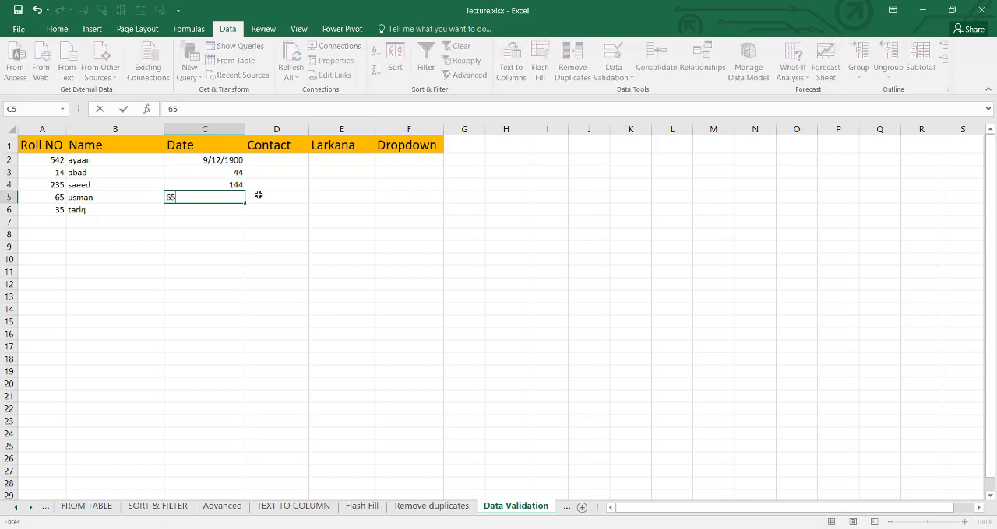
pyautogui.press('Return')
pyautogui.write('95')
pyautogui.press('Return')
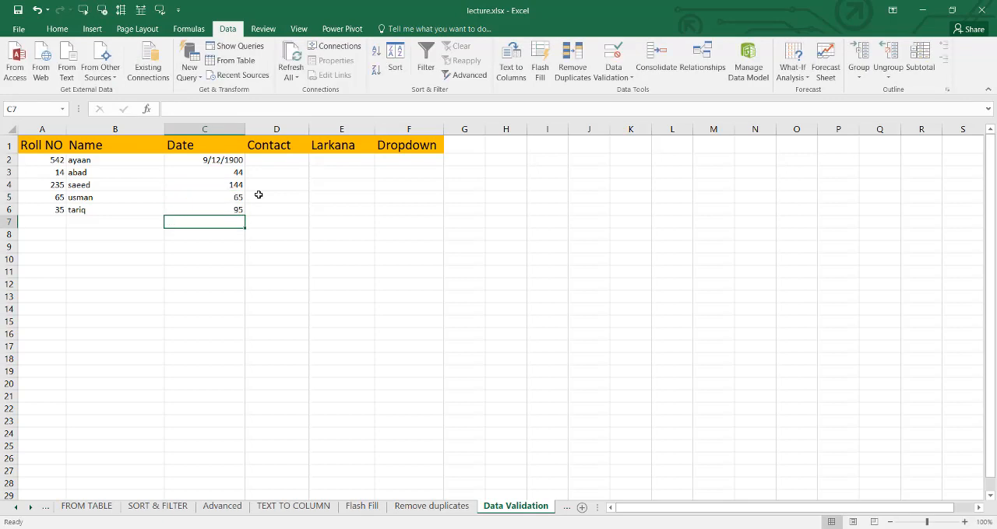
# - Enter sample contact numbers in D2 and D5 of the Contact column
pyautogui.click(300, 160)
pyautogui.write('0354646')
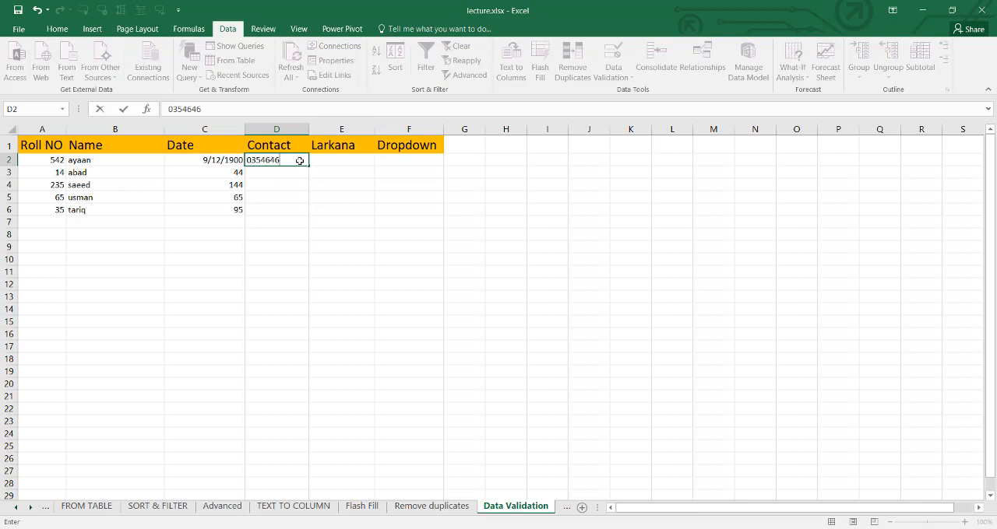
pyautogui.press('Return')
pyautogui.click(288, 197)
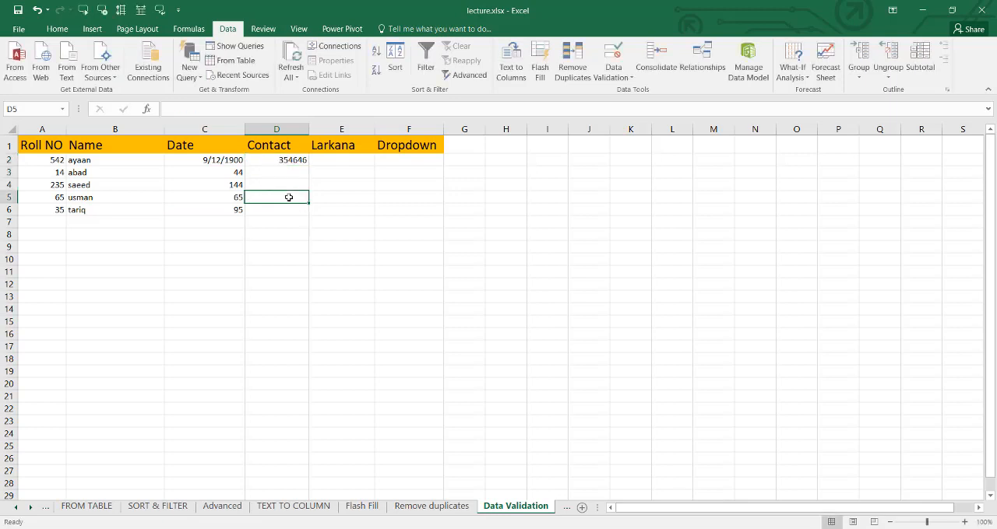
pyautogui.write('02315654')
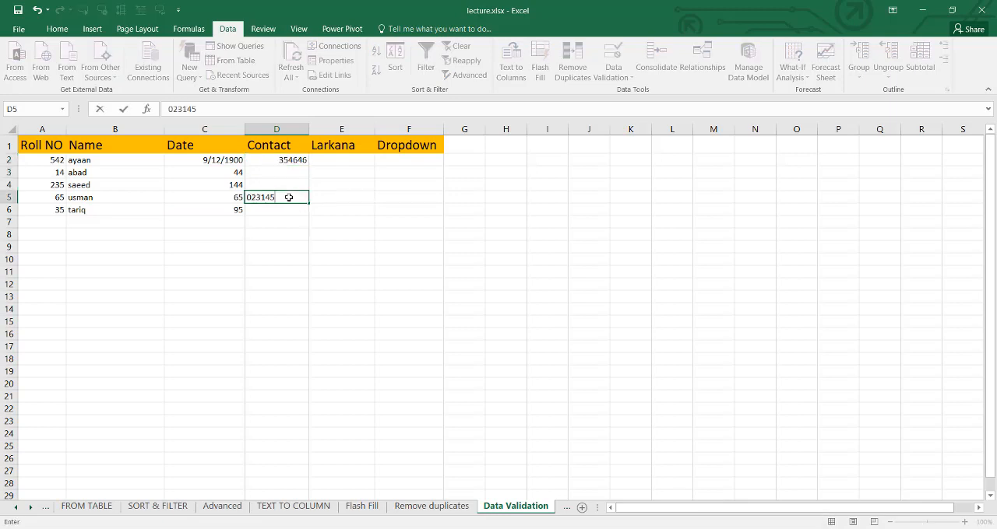
pyautogui.press('Return')
# - Enter the number 26564 in E2 of the Larkana column
pyautogui.click(355, 161)
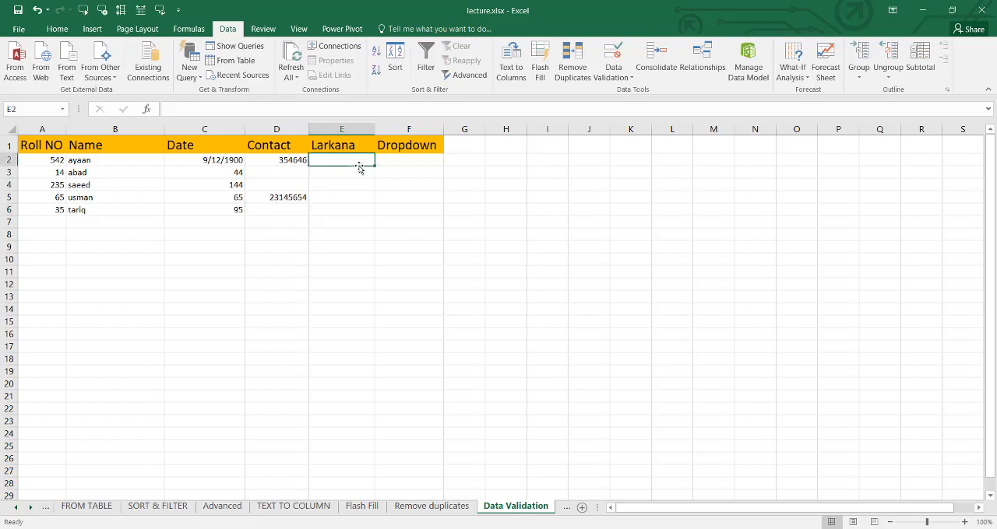
pyautogui.write('26564')
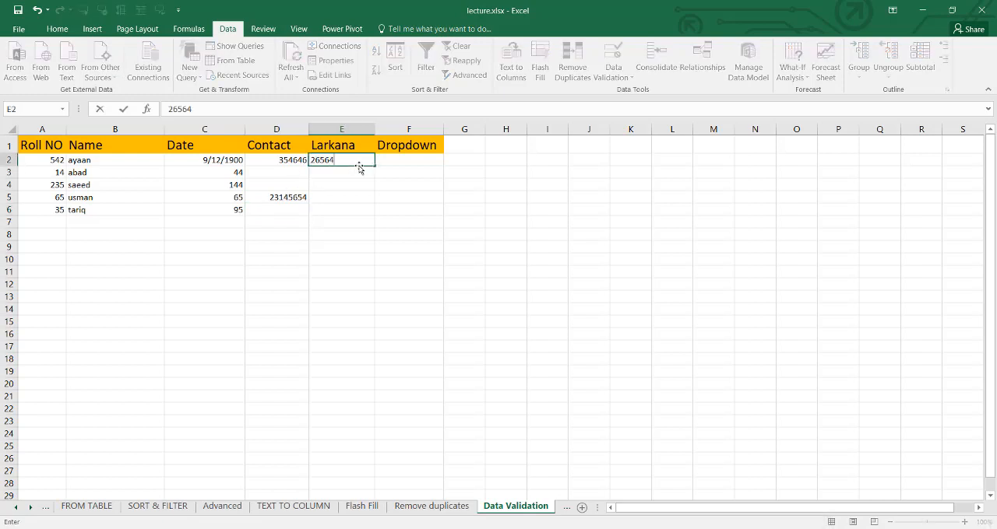
pyautogui.press('Return')
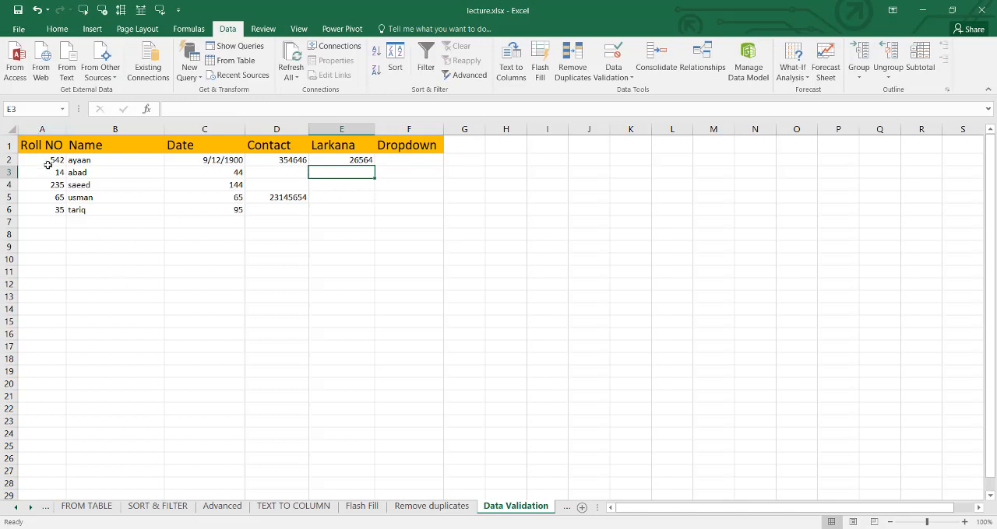
# - Apply data validation to the entire Roll NO column, allowing only whole numbers between 100 and 200
pyautogui.click(43, 130)
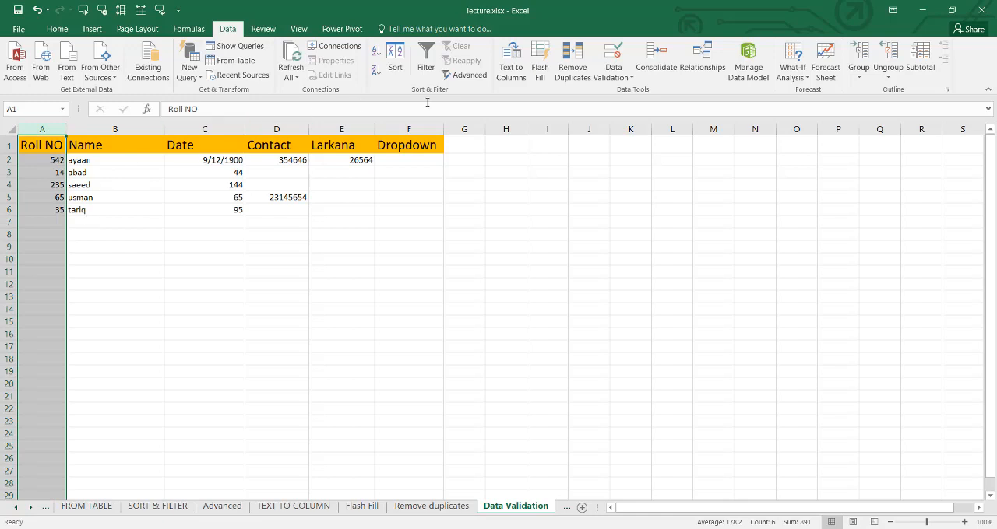
pyautogui.click(616, 77)
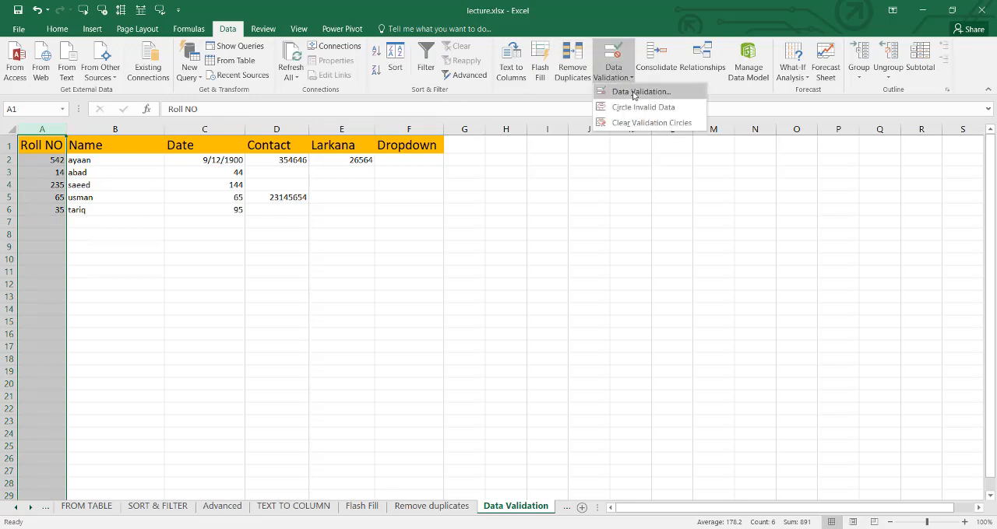
pyautogui.click(634, 92)
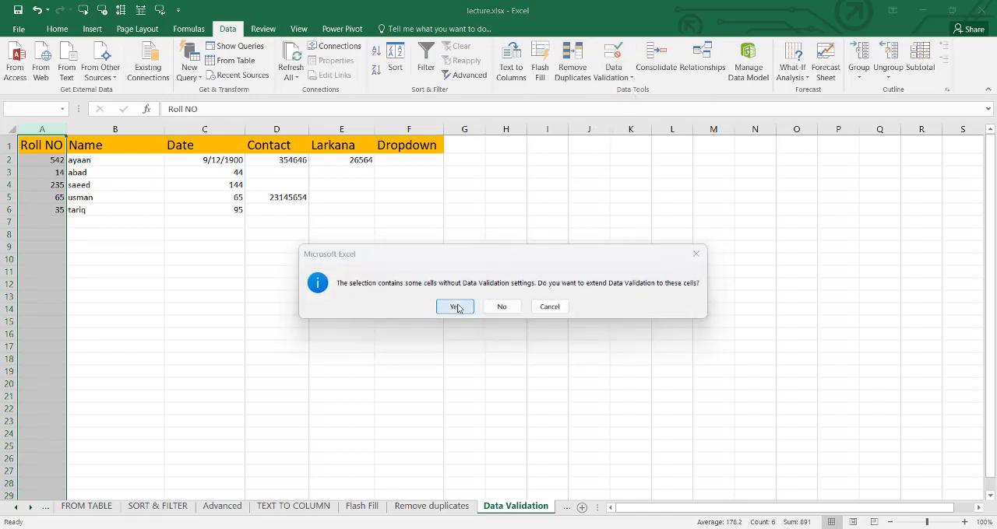
pyautogui.click(455, 306)
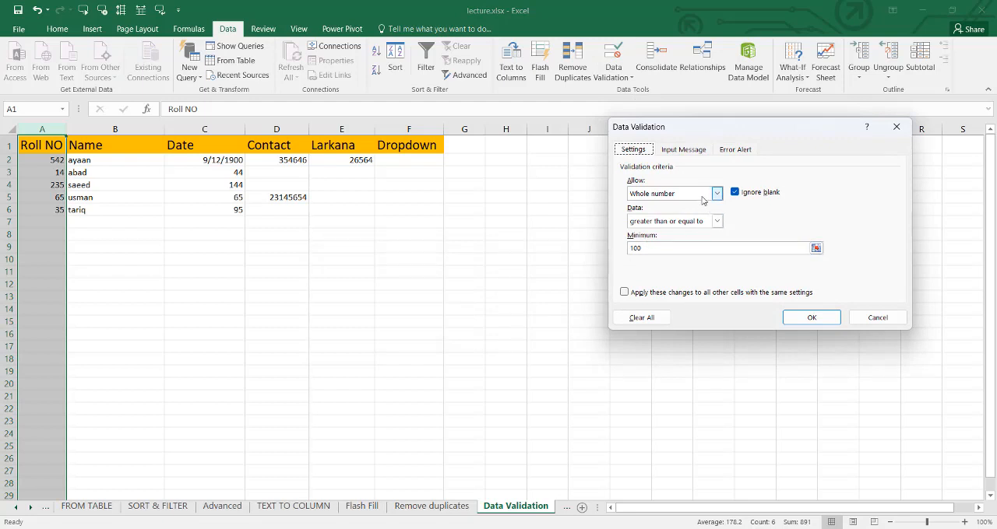
pyautogui.click(716, 221)
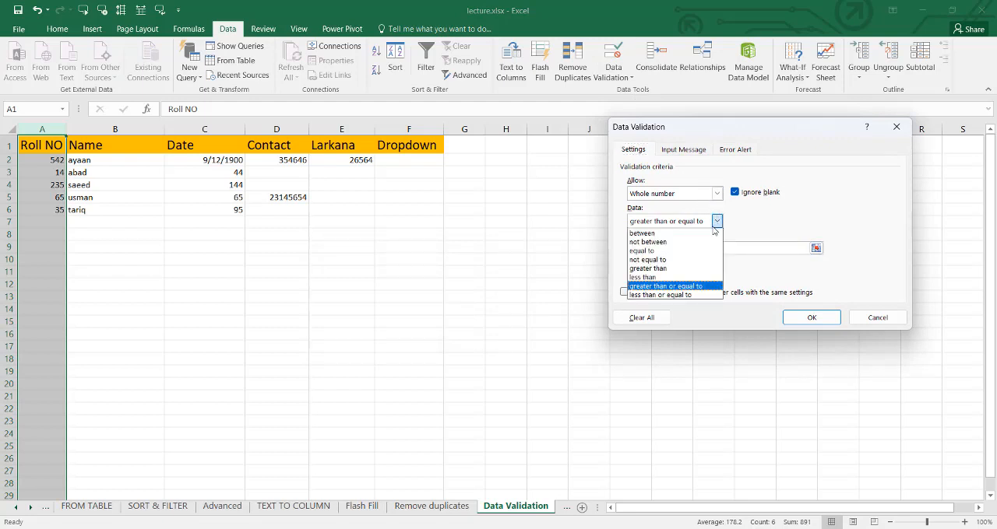
pyautogui.click(670, 230)
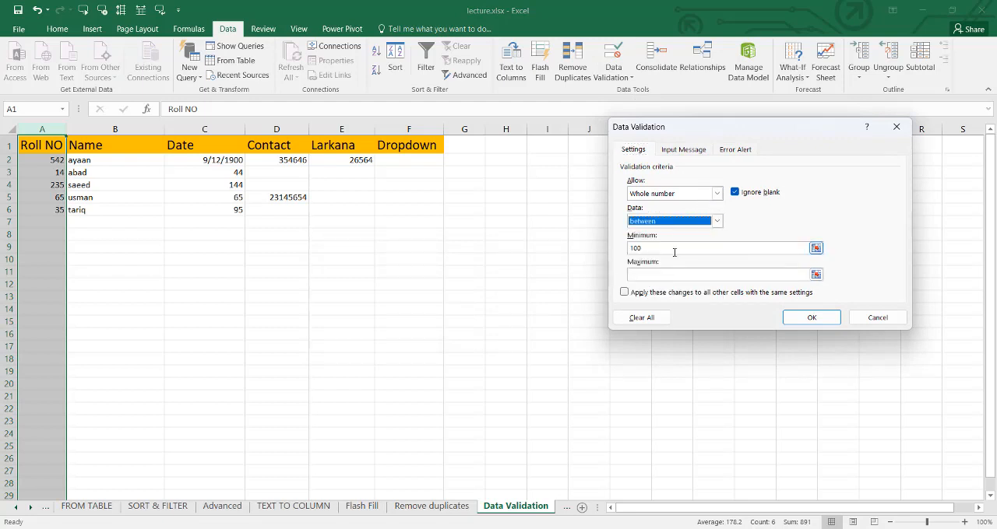
pyautogui.click(675, 250)
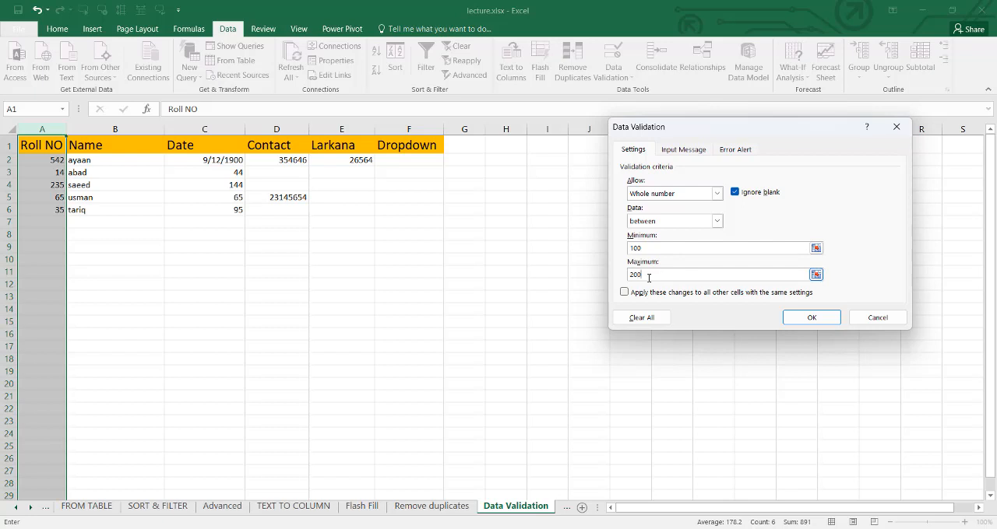
pyautogui.click(649, 277)
pyautogui.write('200')
pyautogui.click(810, 318)
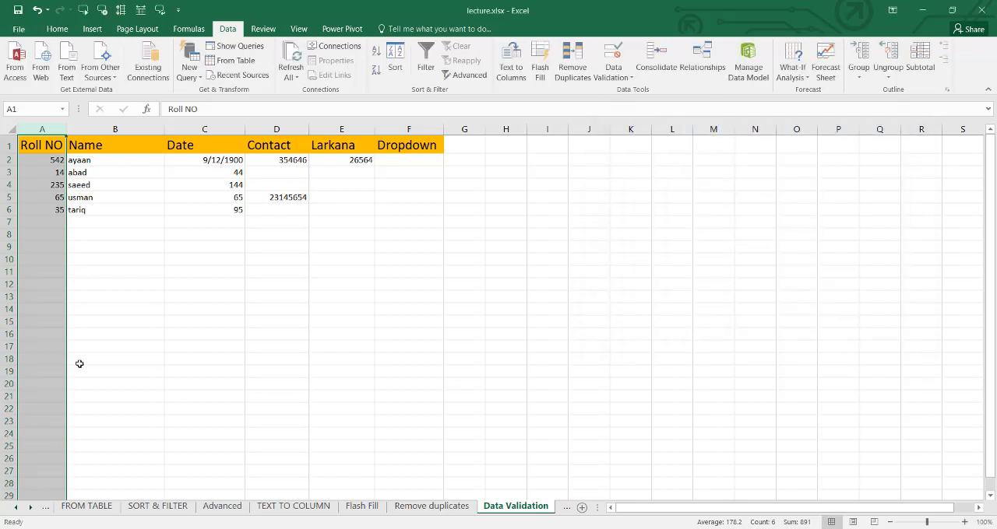
# - Extend the text length validation, between 5 and 15 characters, to the entire Name column
pyautogui.click(95, 261)
pyautogui.click(140, 129)
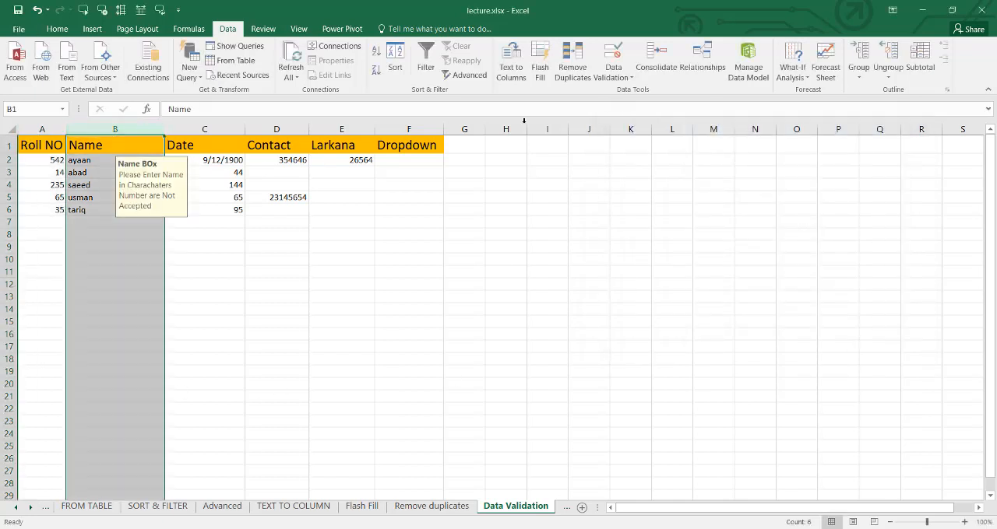
pyautogui.click(613, 76)
pyautogui.click(616, 92)
pyautogui.click(451, 307)
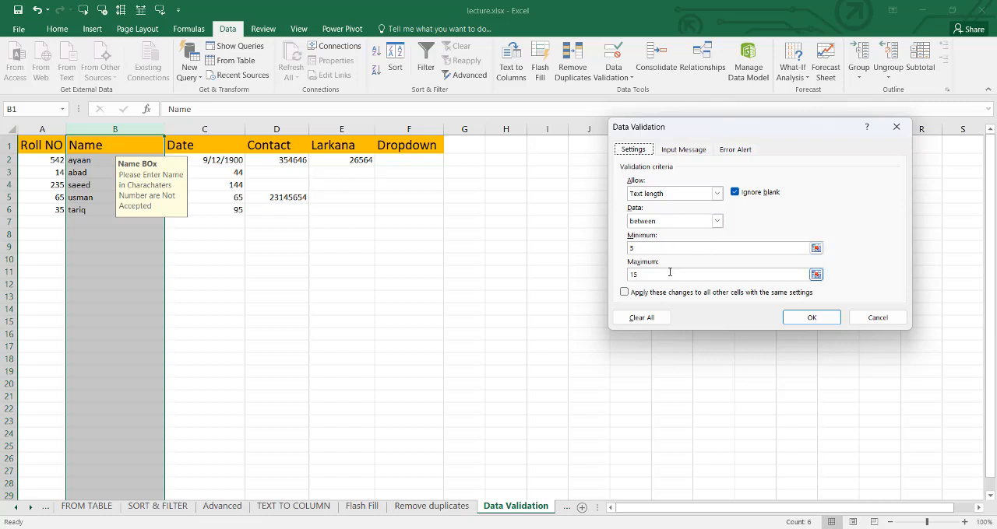
pyautogui.click(796, 319)
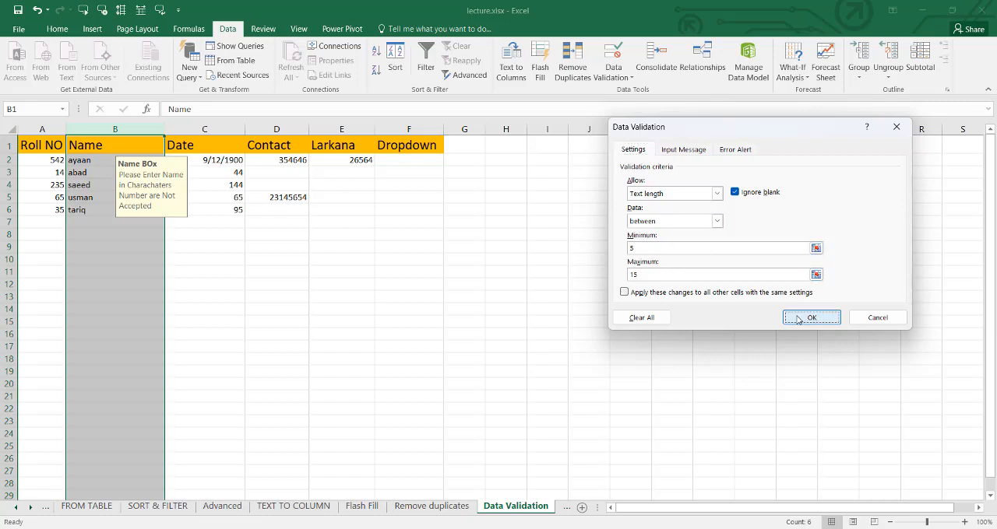
# - Extend the date validation, between 1/1/2023 and 1/15/2023, to the entire Date column
pyautogui.click(216, 130)
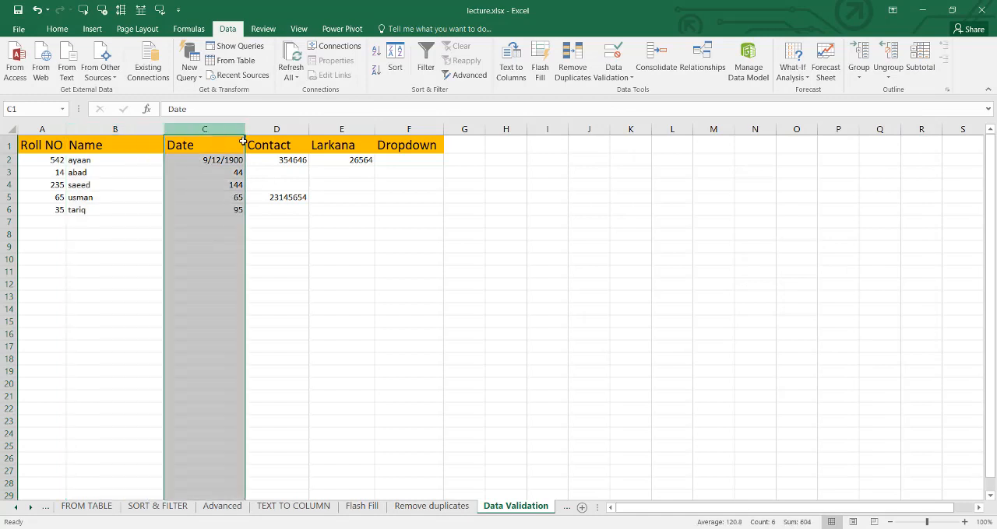
pyautogui.click(613, 77)
pyautogui.click(626, 92)
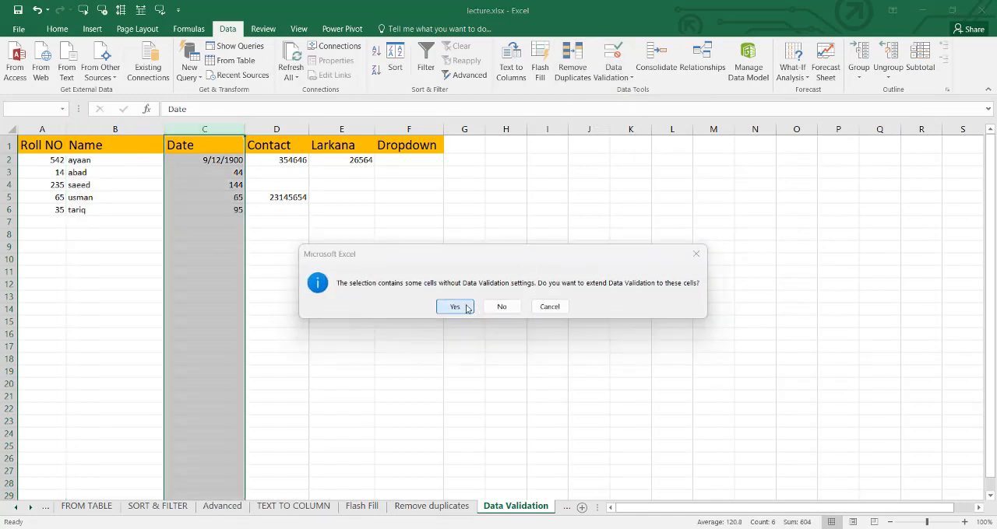
pyautogui.click(455, 305)
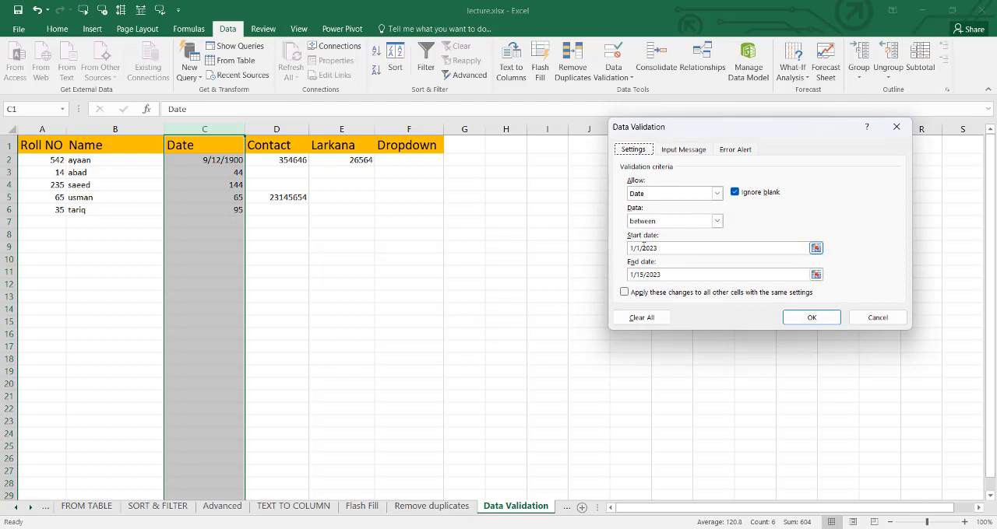
pyautogui.click(794, 318)
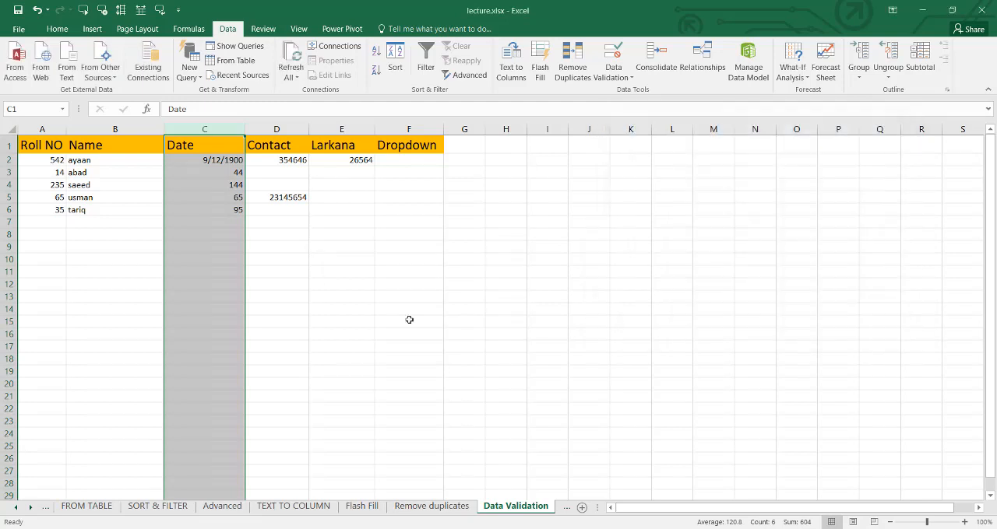
# - Extend the text length validation, between 10 and 11 characters, to the entire Contact column
pyautogui.click(294, 148)
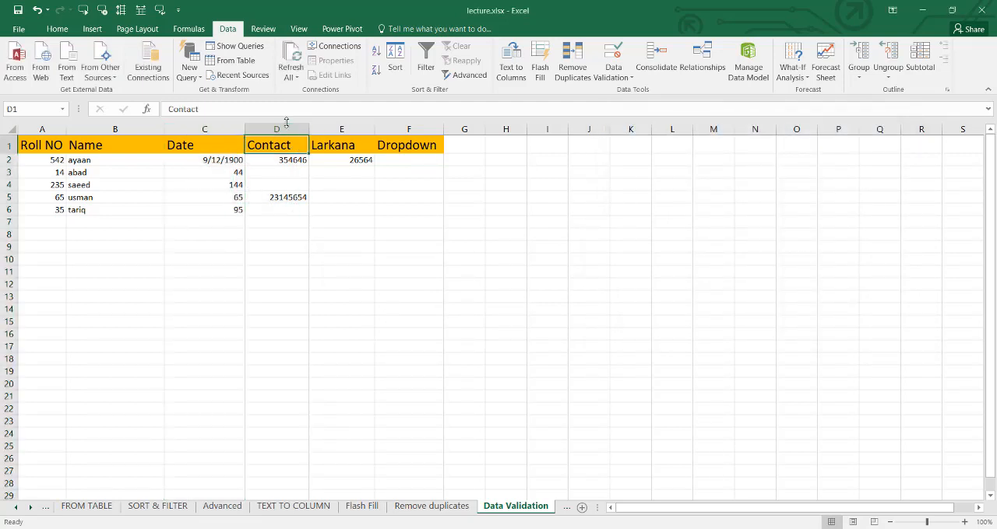
pyautogui.click(286, 125)
pyautogui.click(613, 75)
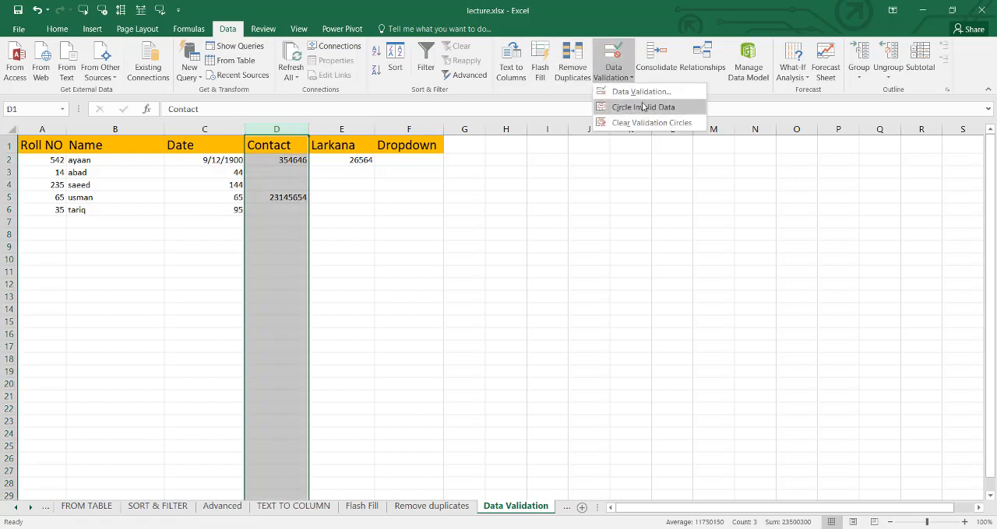
pyautogui.click(639, 91)
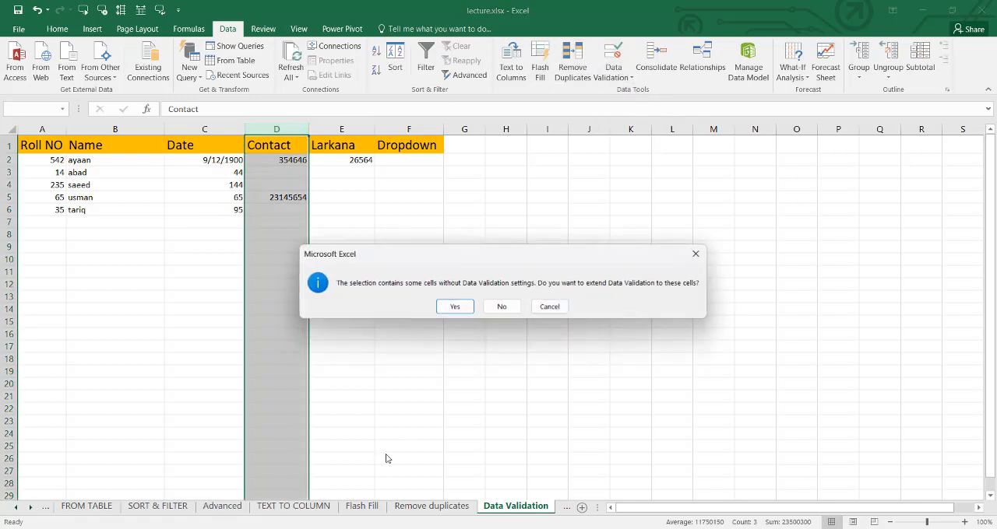
pyautogui.click(455, 306)
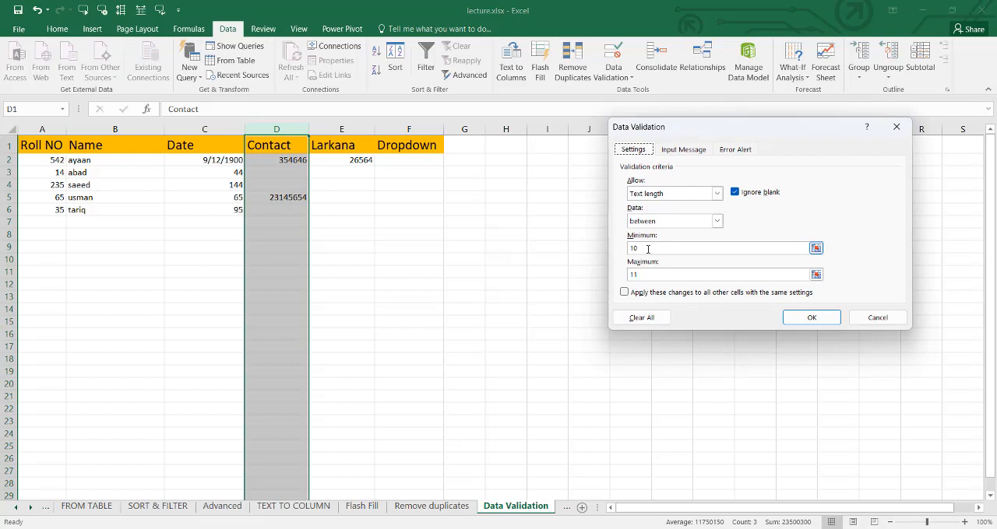
pyautogui.click(810, 317)
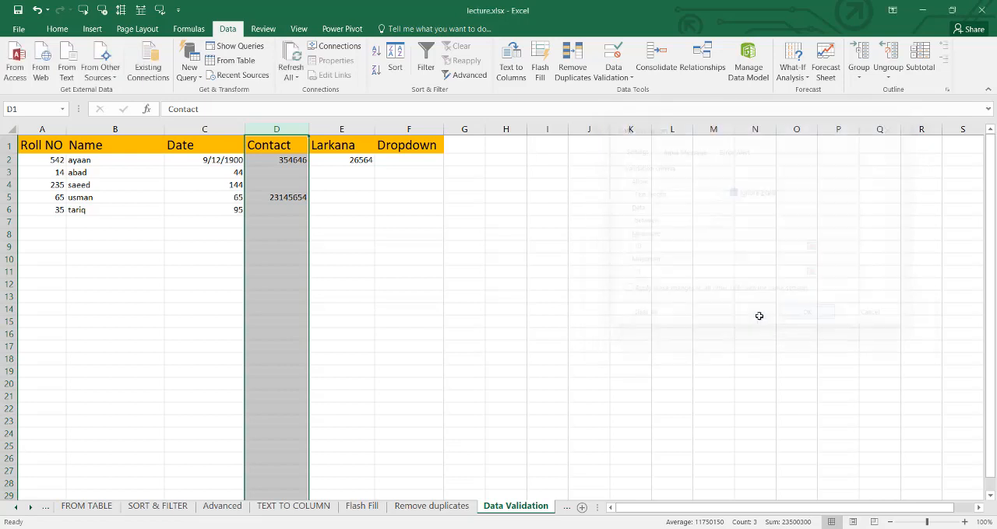
# - Circle the invalid data on the Data Validation sheet
pyautogui.click(360, 130)
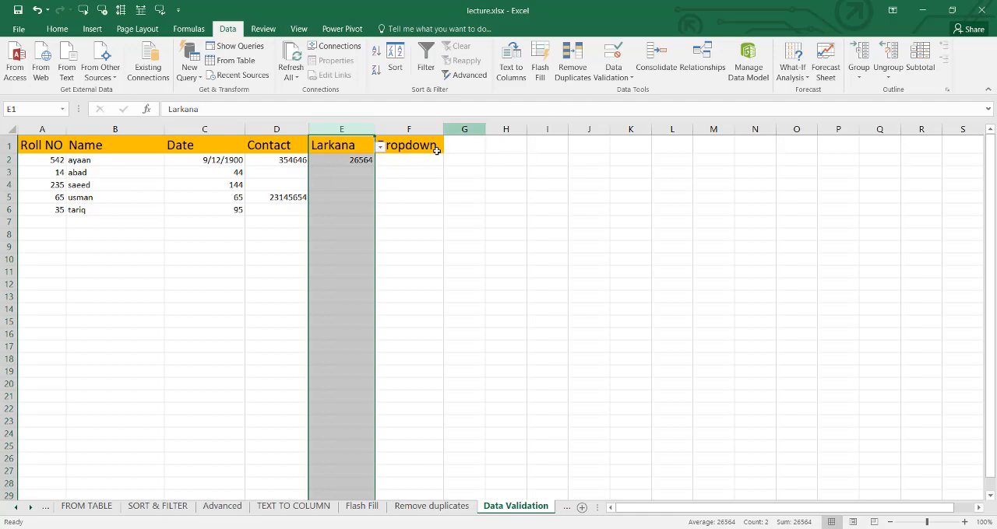
pyautogui.click(59, 211)
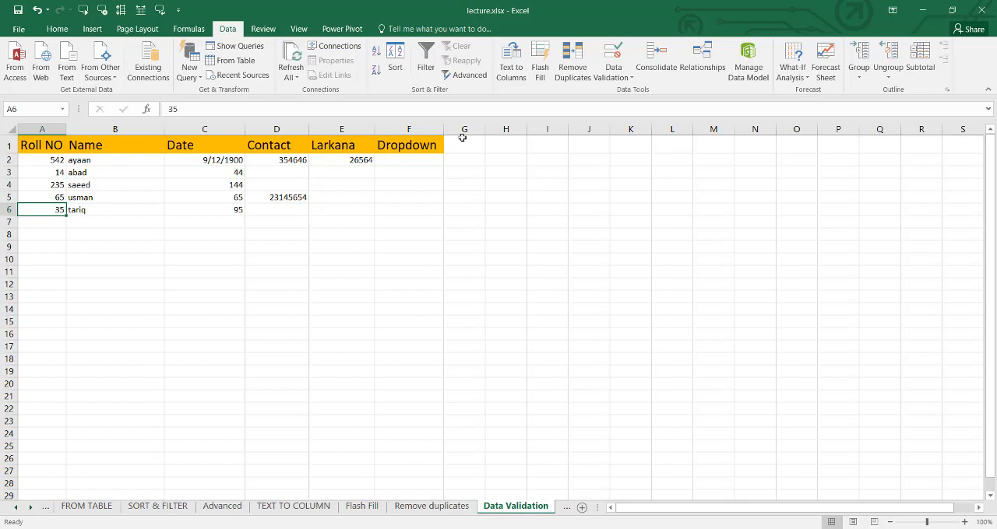
pyautogui.click(614, 76)
pyautogui.click(612, 109)
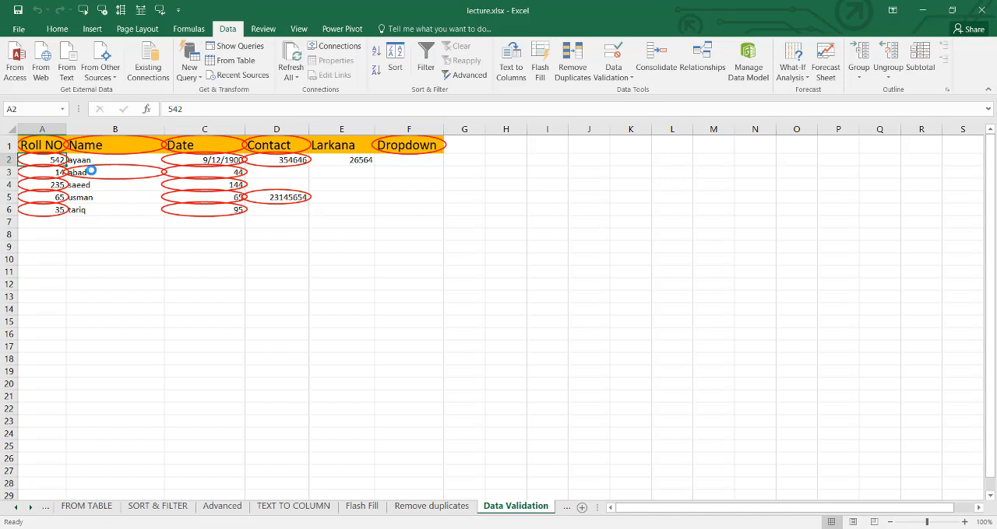
# - Clear the validation circles from the Data Validation sheet
pyautogui.click(613, 78)
pyautogui.click(628, 124)
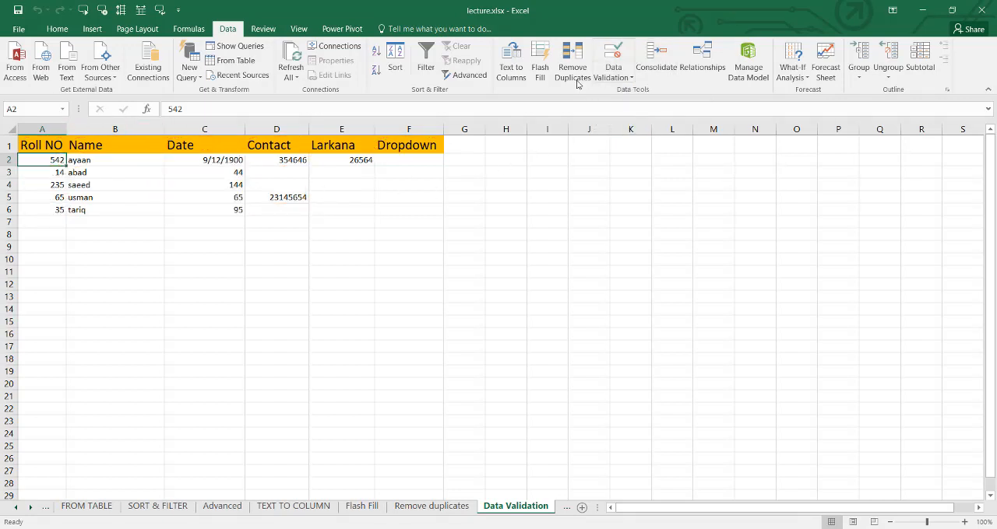
pyautogui.click(614, 78)
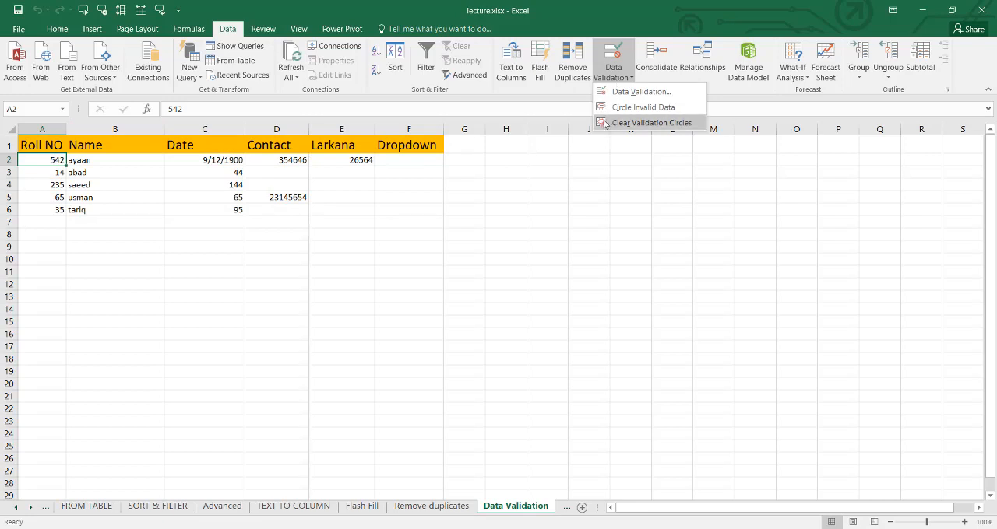
pyautogui.click(574, 97)
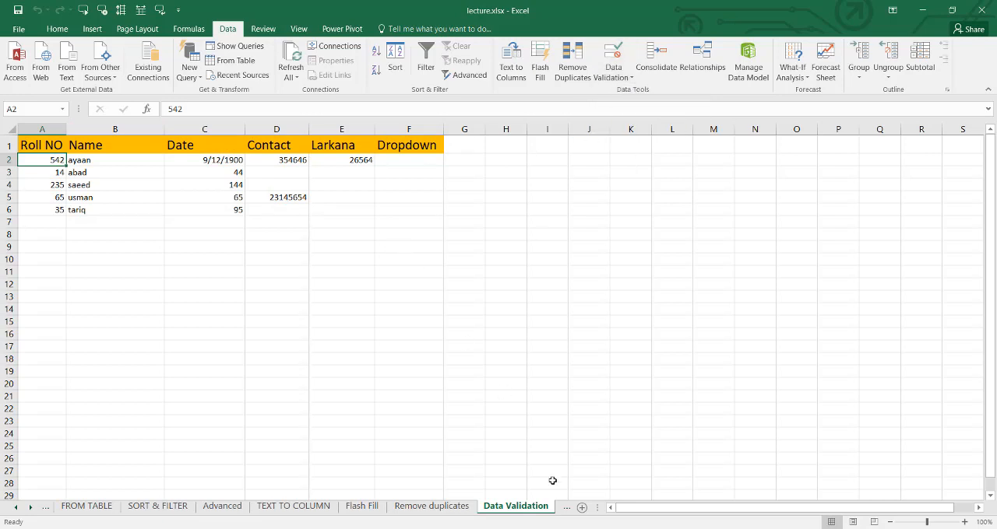
# - Open the Consolidate sheet of the workbook
pyautogui.click(31, 507)
pyautogui.click(31, 507)
pyautogui.click(31, 508)
pyautogui.click(31, 507)
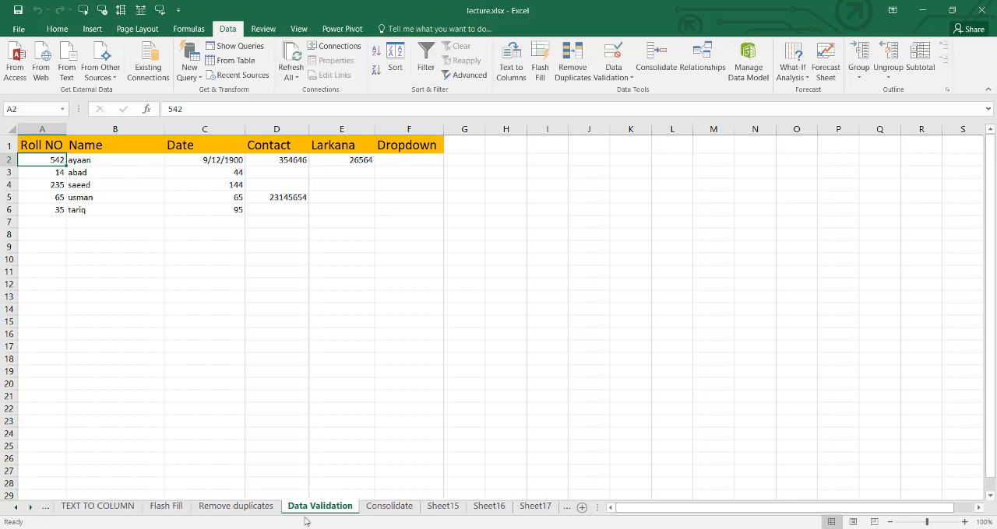
pyautogui.click(387, 507)
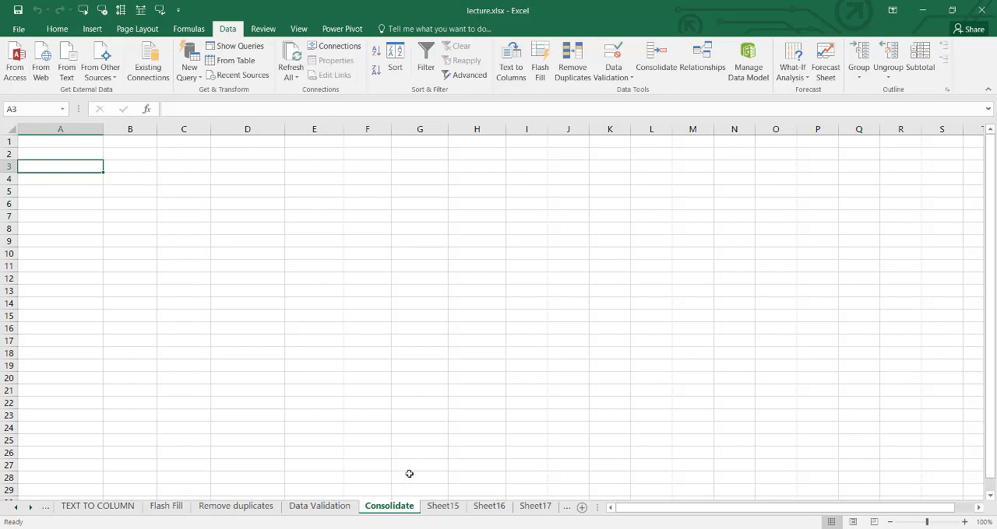
# - Examine the Weekly bill tables on Sheet15, Sheet16, Sheet17 and Sheet18, and return to the Consolidate sheet
pyautogui.click(442, 506)
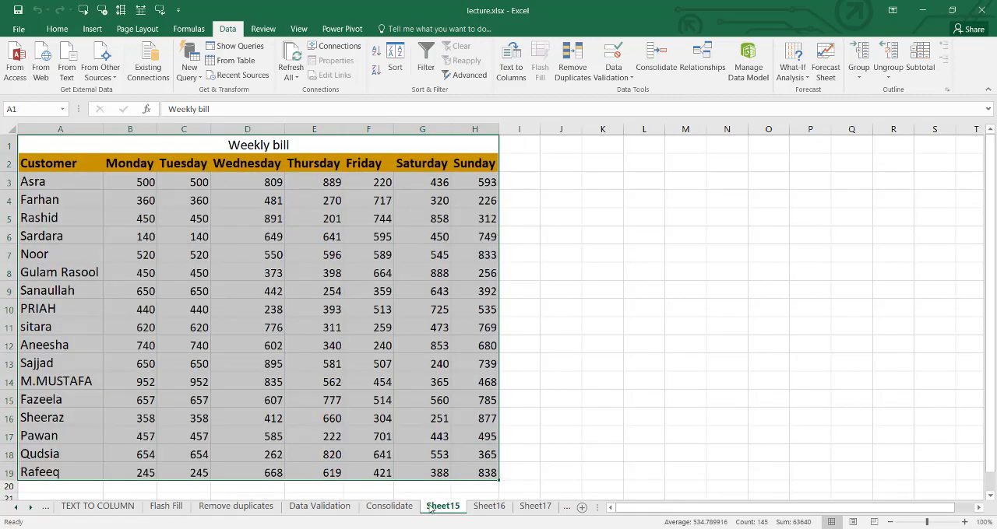
pyautogui.click(138, 296)
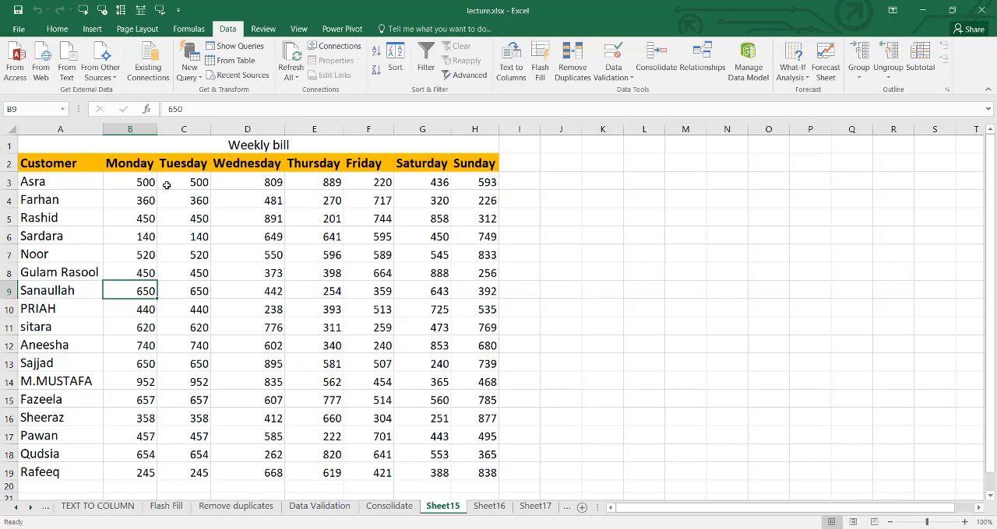
pyautogui.click(491, 508)
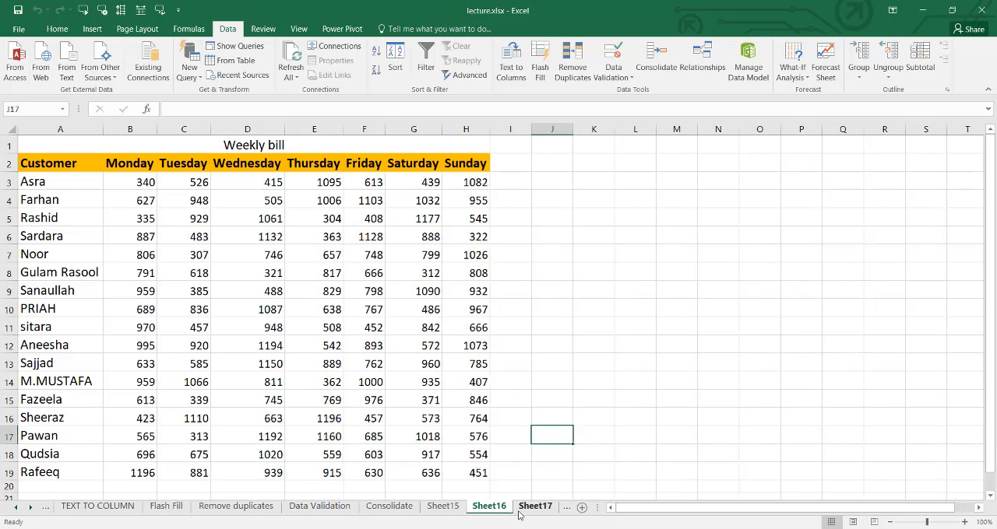
pyautogui.click(534, 508)
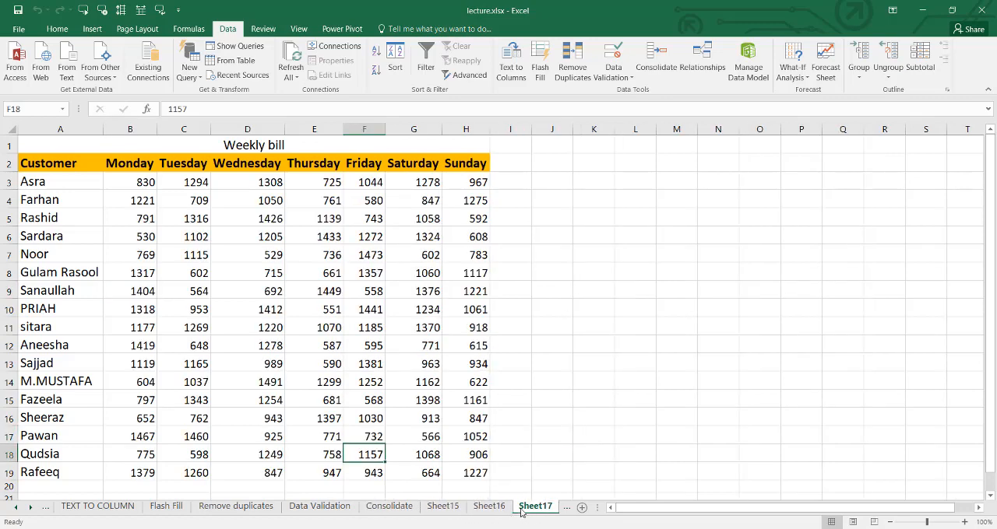
pyautogui.click(30, 506)
pyautogui.click(484, 507)
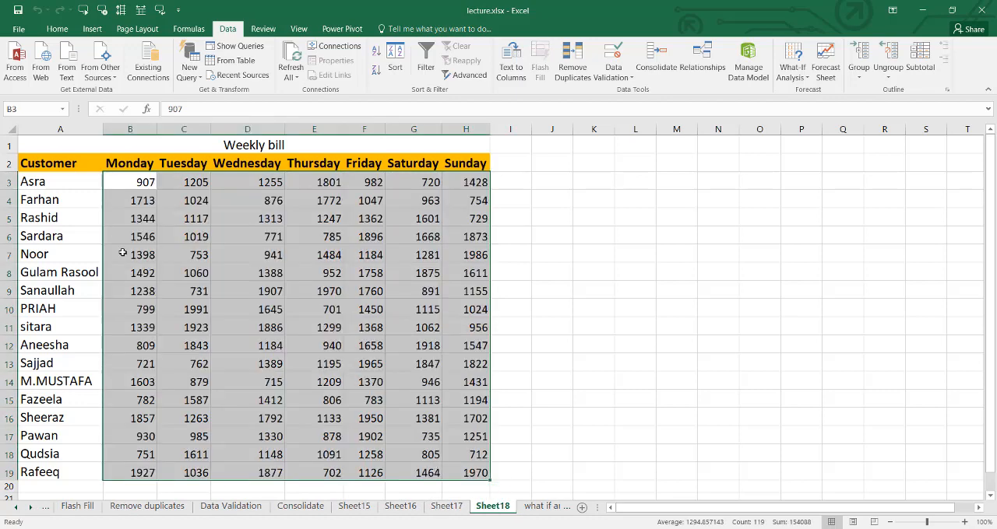
pyautogui.click(184, 219)
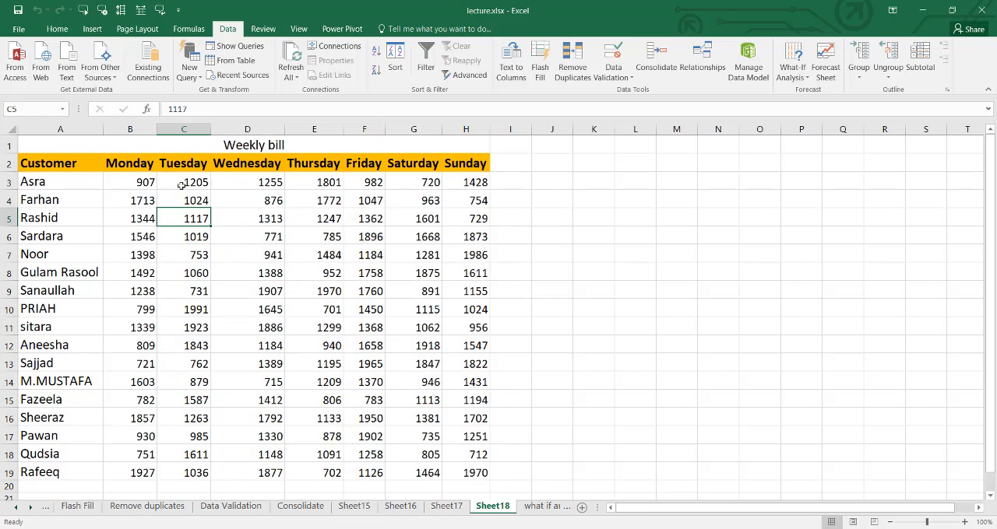
pyautogui.click(309, 512)
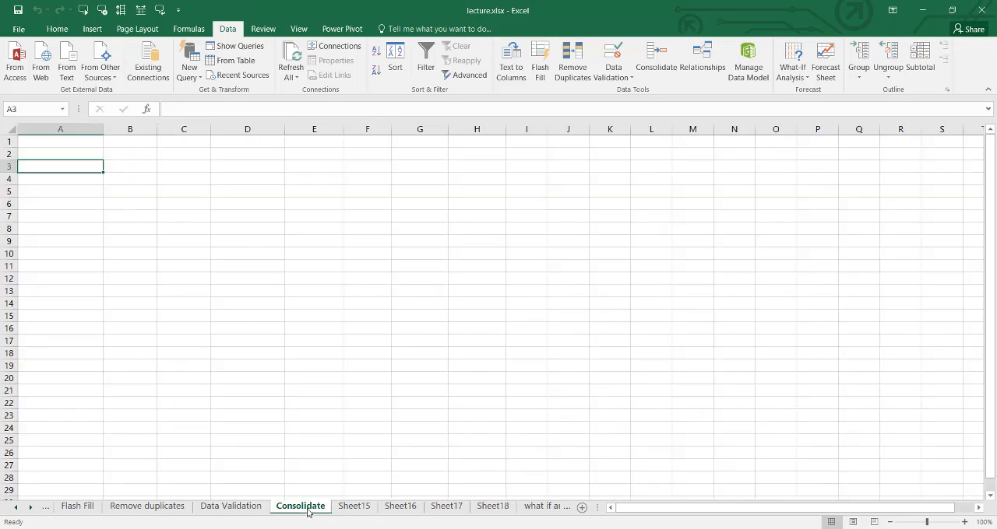
# - Start a Sum consolidation in cell A1 of the Consolidate sheet and add range A2:H19 of Sheet15 as a reference
pyautogui.click(36, 142)
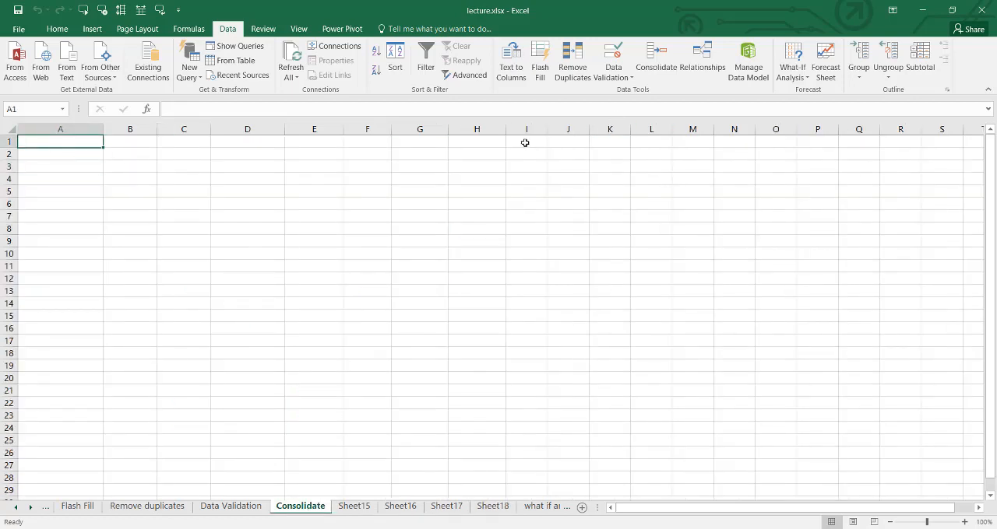
pyautogui.click(656, 59)
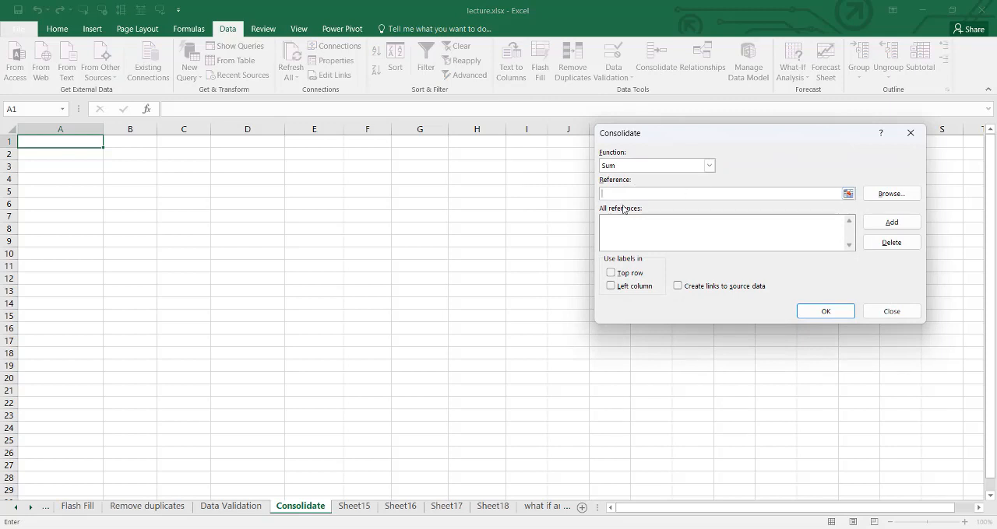
pyautogui.click(848, 193)
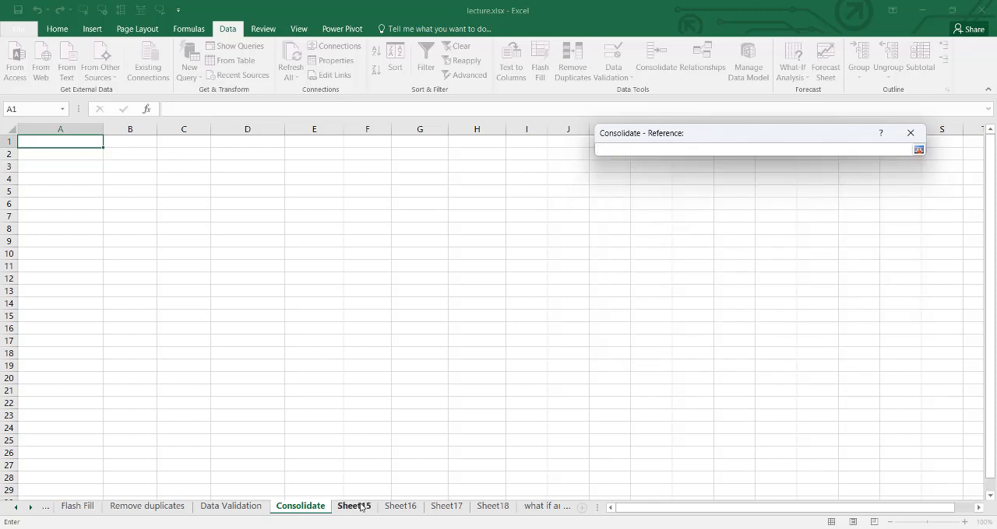
pyautogui.click(357, 506)
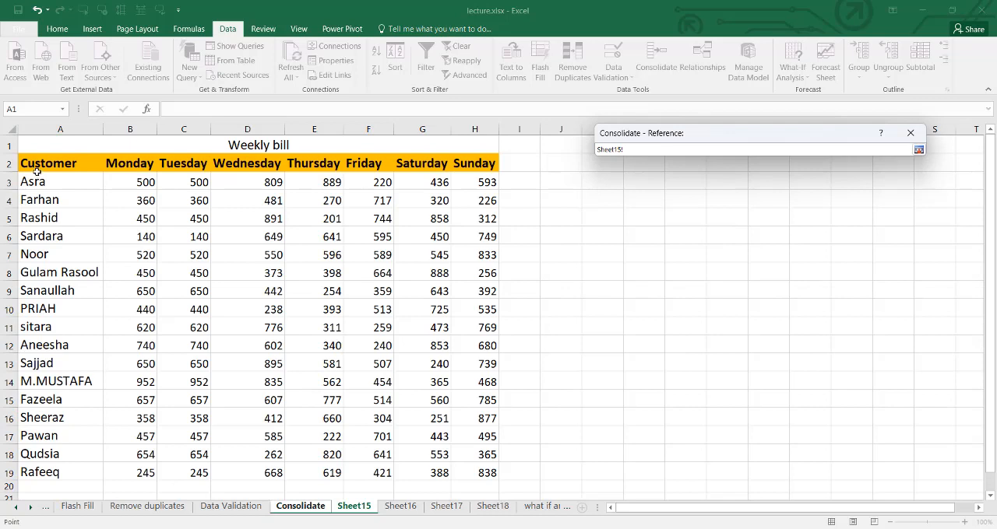
pyautogui.moveTo(36, 172); pyautogui.dragTo(477, 476)
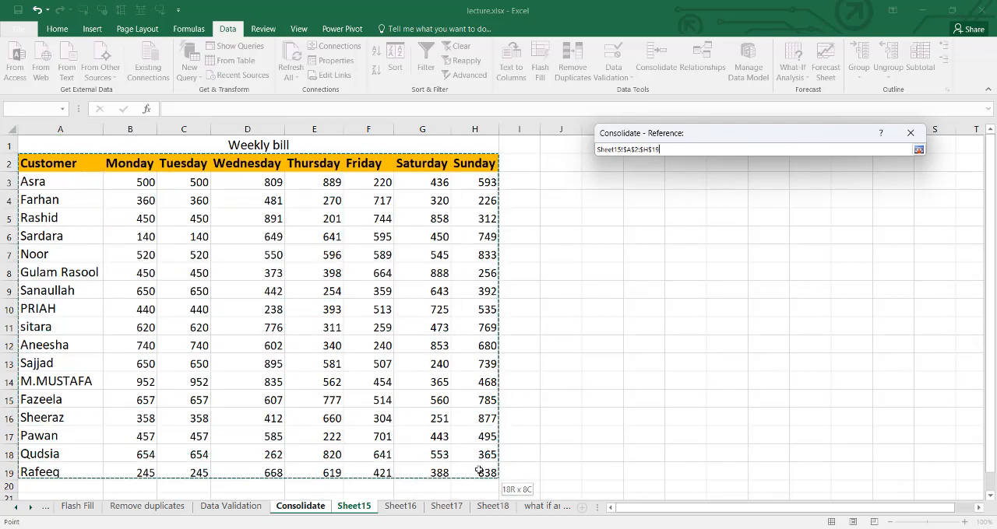
pyautogui.click(916, 140)
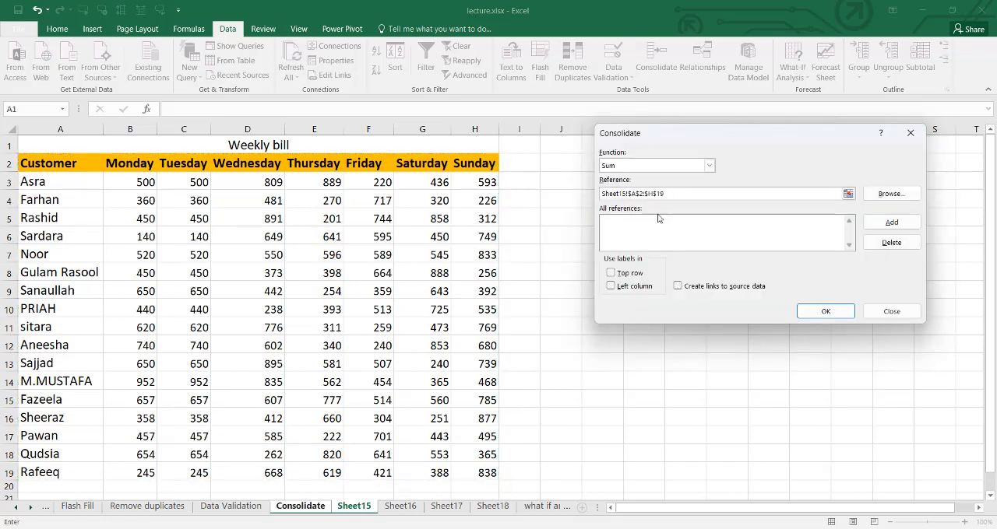
pyautogui.click(898, 231)
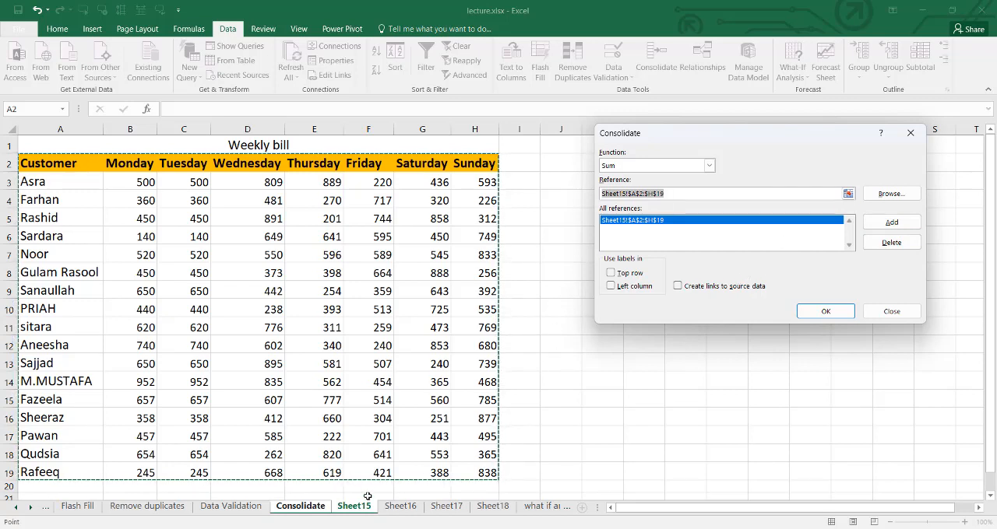
# - Add range A2:H19 of Sheet16, Sheet17 and Sheet18 to the consolidation references
pyautogui.click(398, 506)
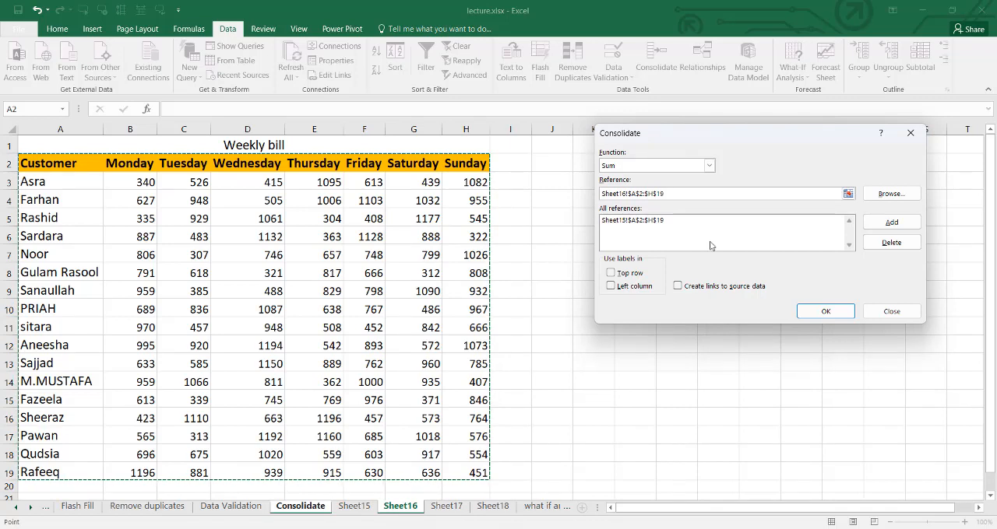
pyautogui.click(888, 223)
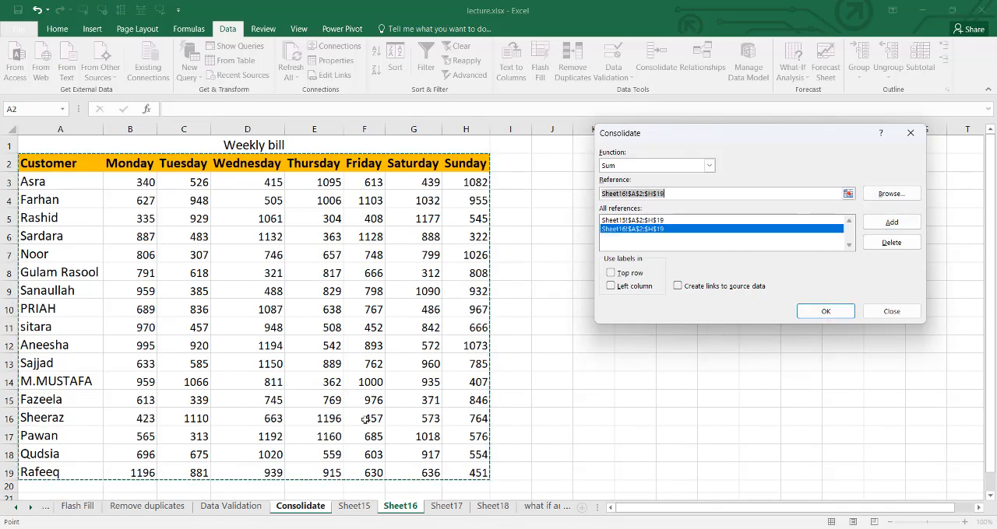
pyautogui.click(455, 508)
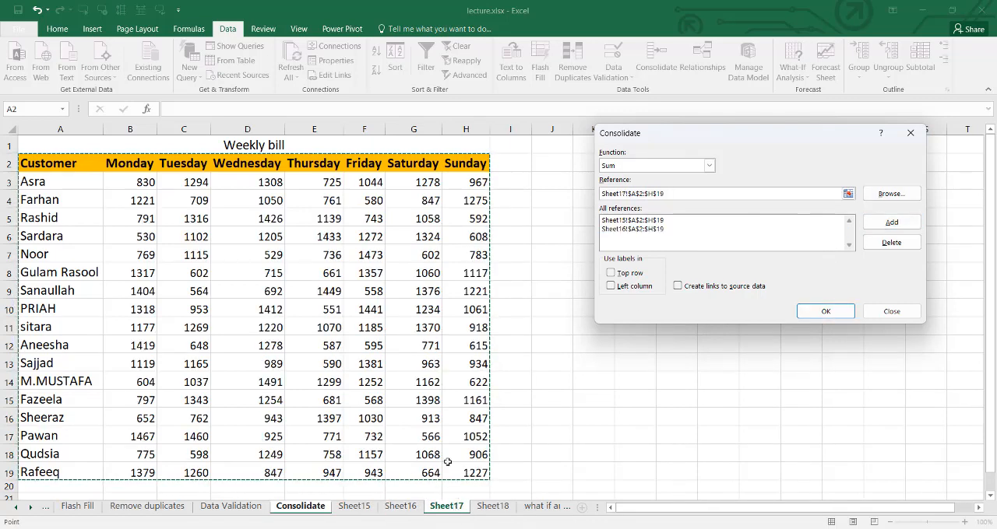
pyautogui.click(891, 222)
pyautogui.click(492, 506)
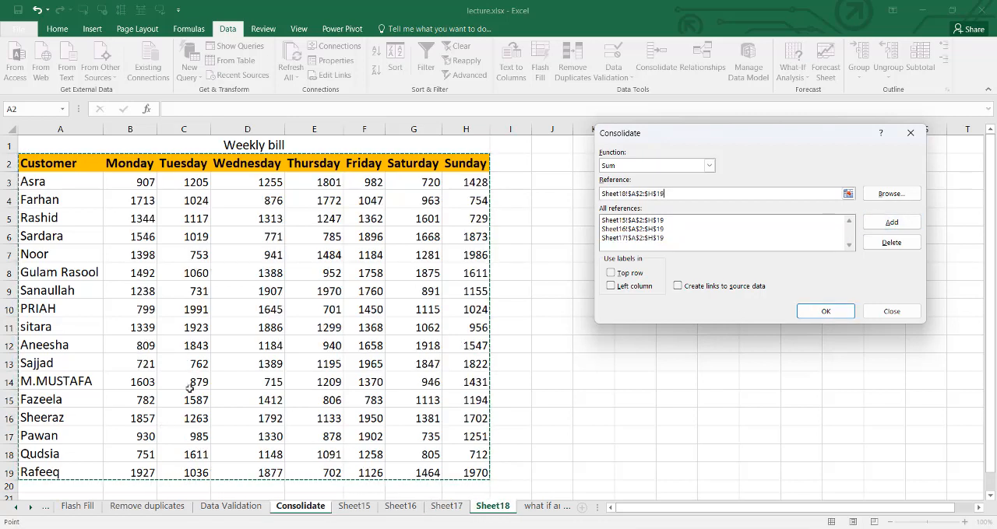
pyautogui.click(888, 226)
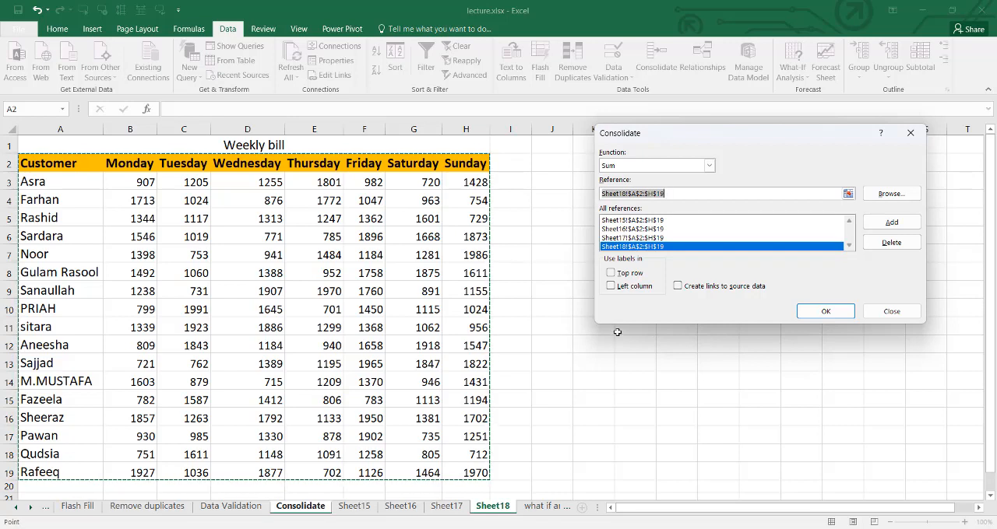
# - Use the labels in the top row and left column, and run the consolidation
pyautogui.click(610, 273)
pyautogui.click(611, 286)
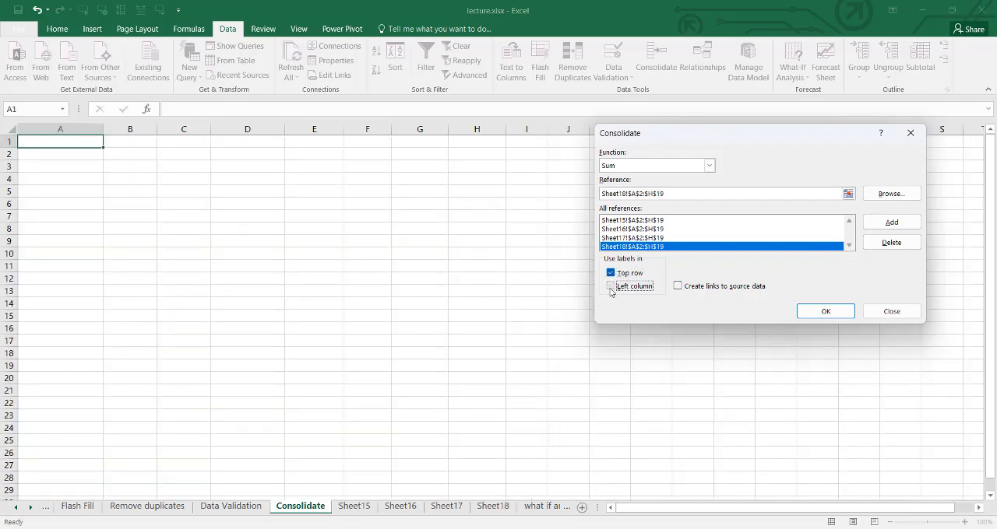
pyautogui.click(827, 311)
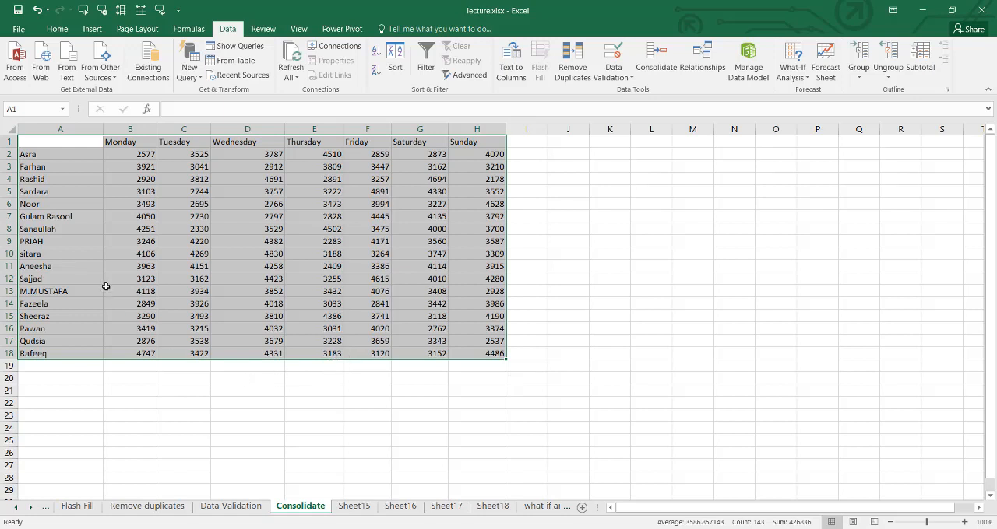
# - Inspect the consolidated customer names and Monday totals, compare them with the Weekly bill on Sheet15, and return to the Consolidate sheet
pyautogui.click(76, 150)
pyautogui.click(58, 181)
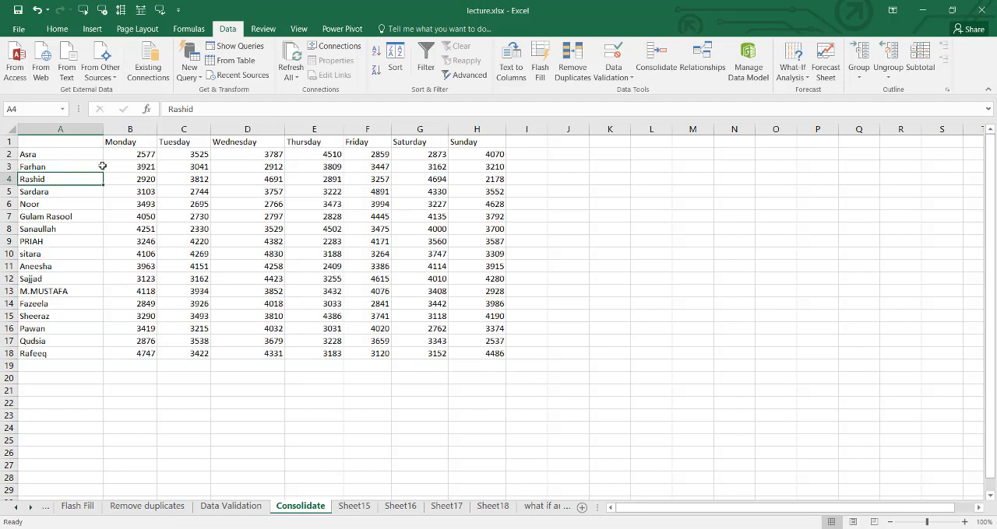
pyautogui.click(125, 158)
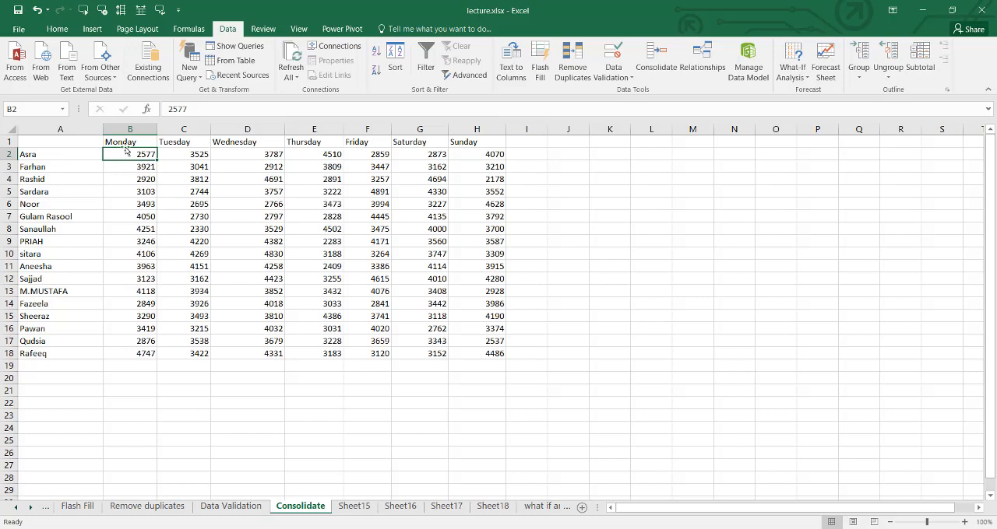
pyautogui.click(353, 507)
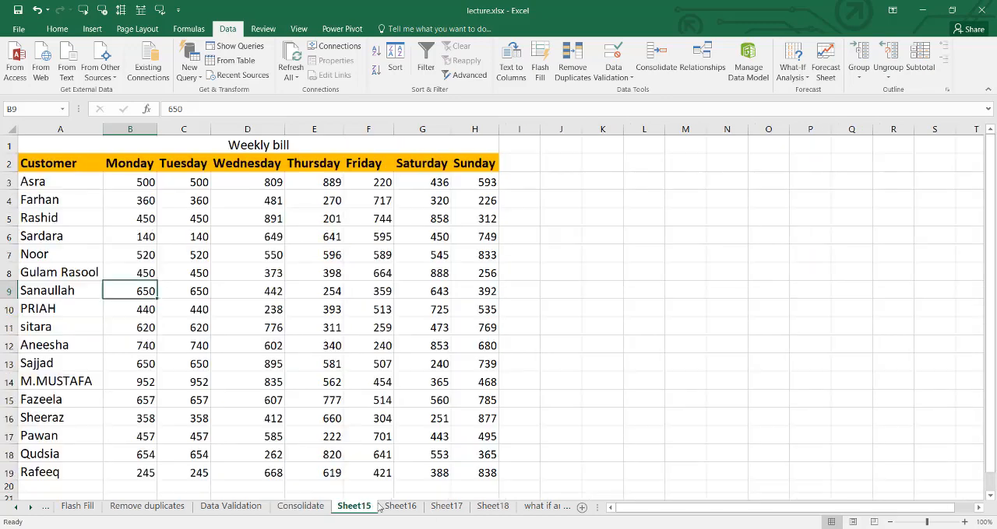
pyautogui.click(300, 507)
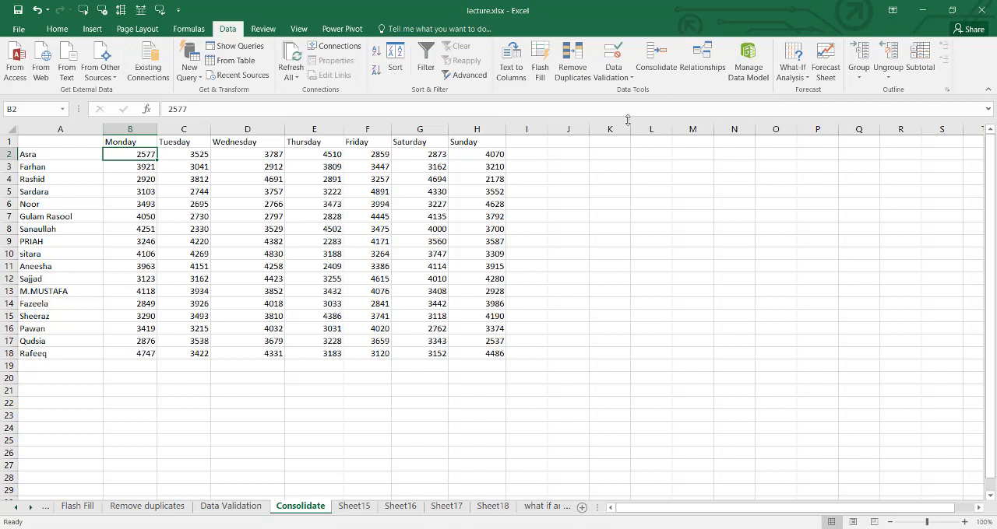
# - View the Manage Relationships dialog and its new relationship form, and close both without creating a relationship
pyautogui.click(699, 68)
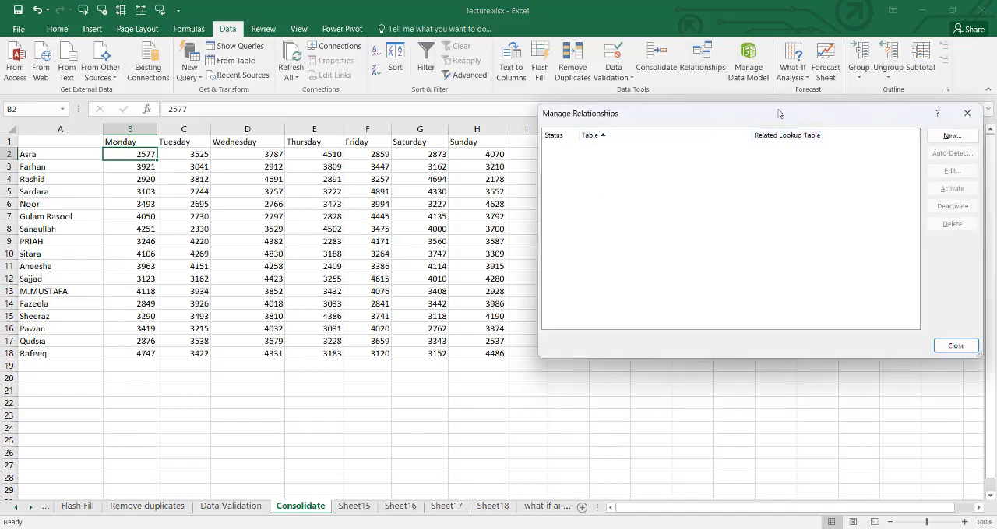
pyautogui.moveTo(777, 111); pyautogui.dragTo(685, 108)
pyautogui.click(856, 133)
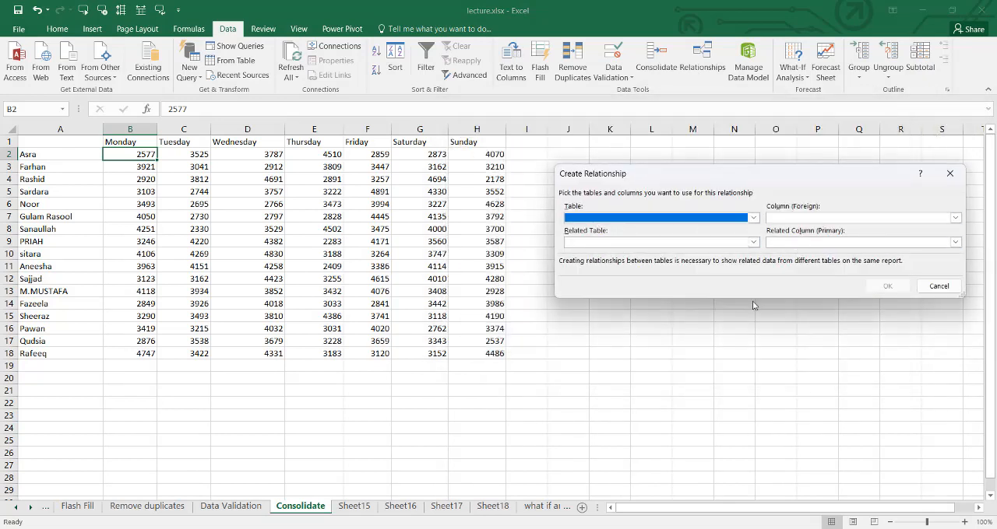
pyautogui.click(936, 287)
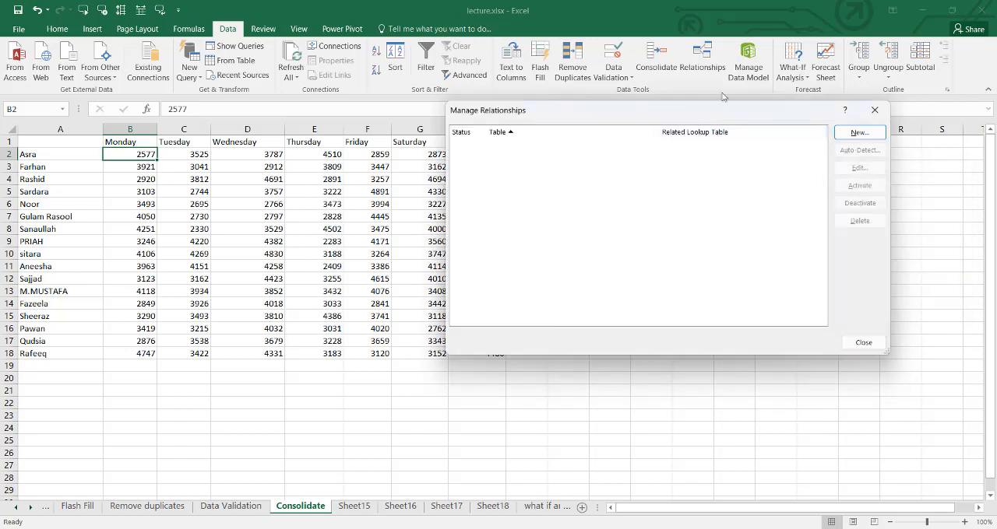
pyautogui.click(863, 343)
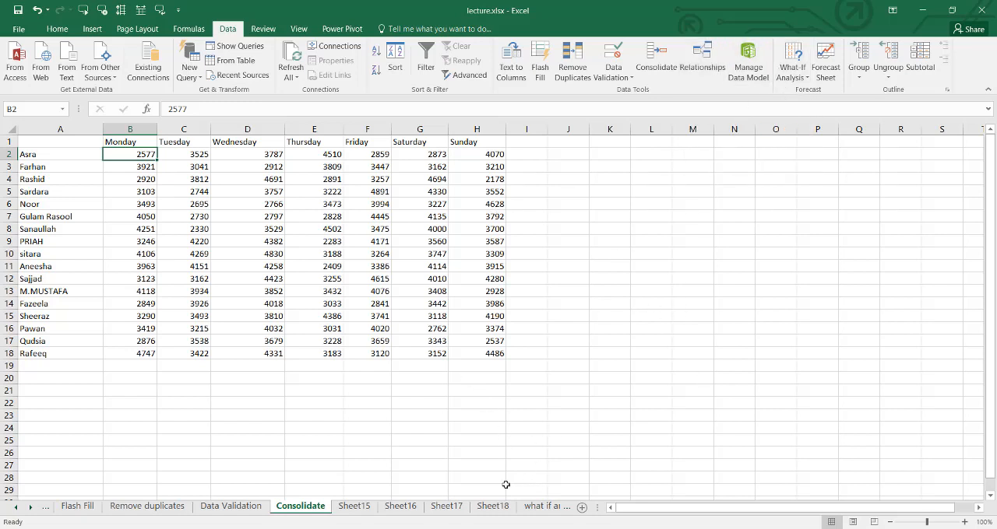
# - On the what if analysis sheet, widen the mathematics column to fit its heading and select the first student's total in H2
pyautogui.click(537, 507)
pyautogui.moveTo(189, 317); pyautogui.dragTo(234, 304)
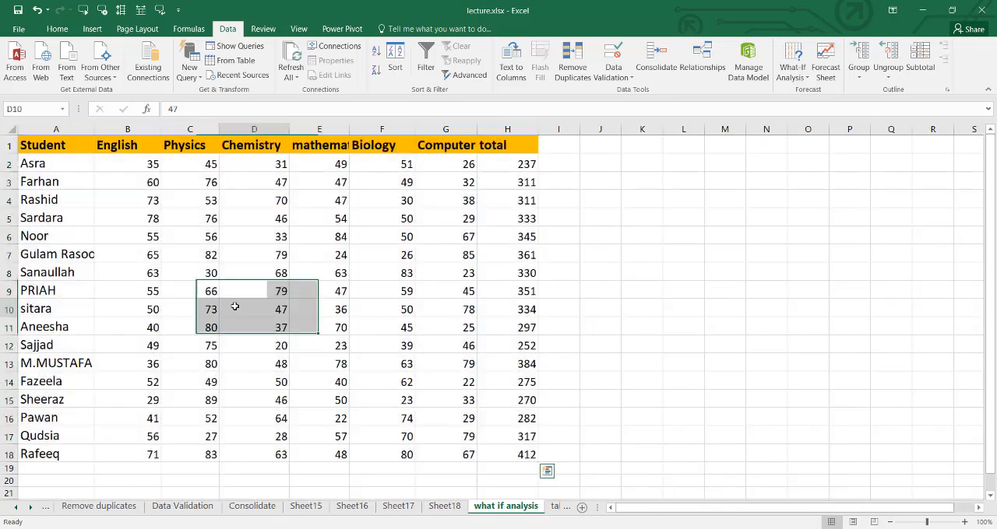
pyautogui.click(238, 309)
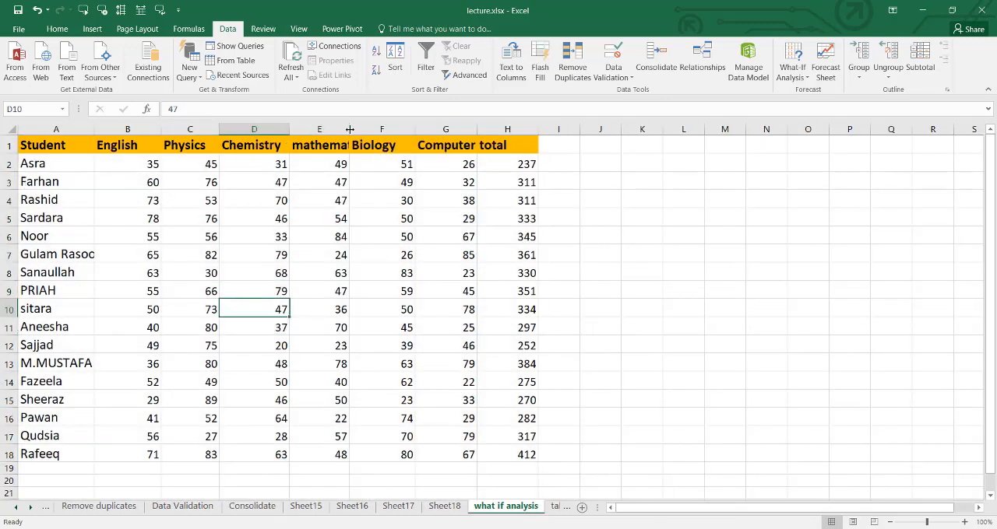
pyautogui.moveTo(348, 128); pyautogui.dragTo(372, 128)
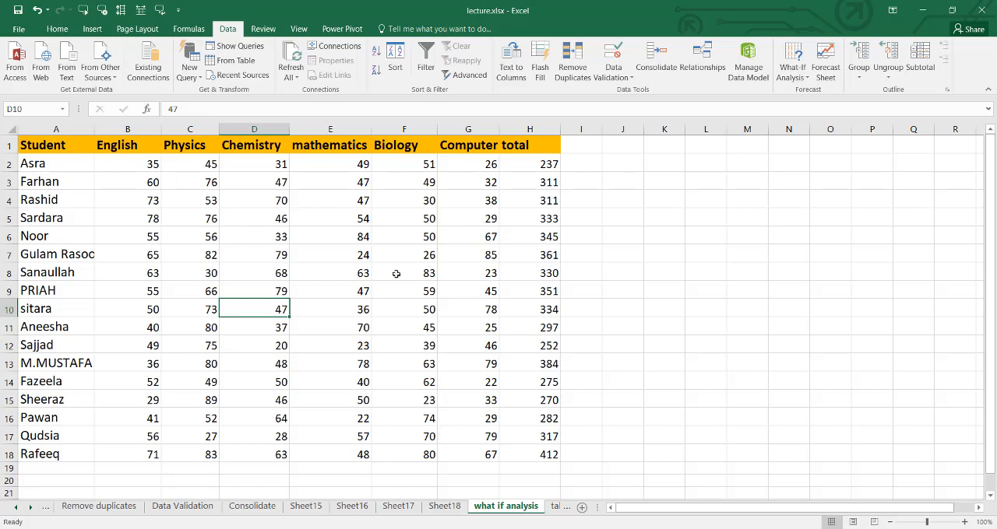
pyautogui.click(534, 167)
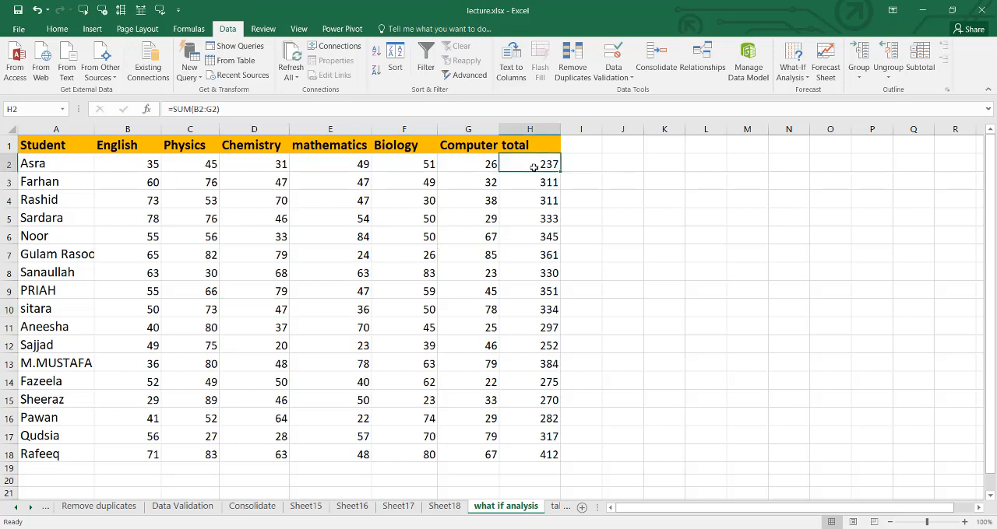